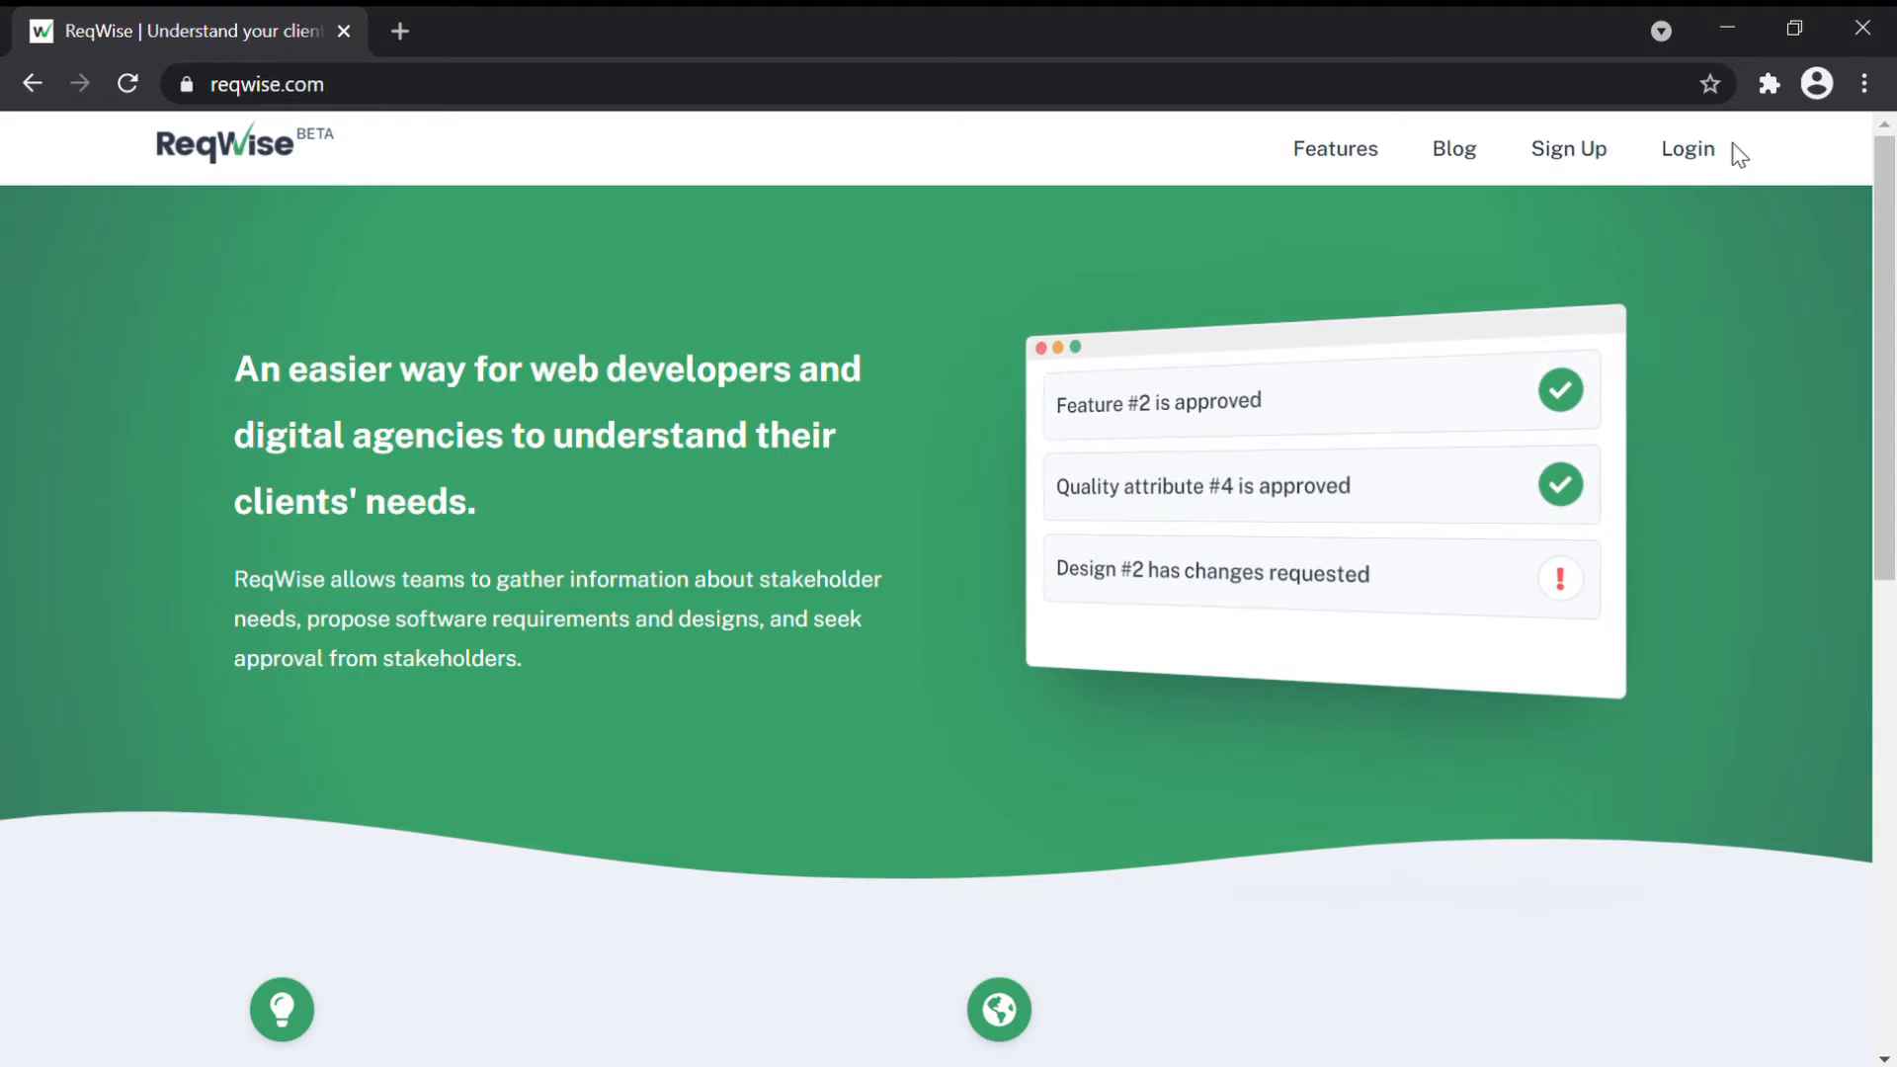
Step: Sign in with the prefilled account credentials and view the team creation form without submitting it
left_click(1706, 152)
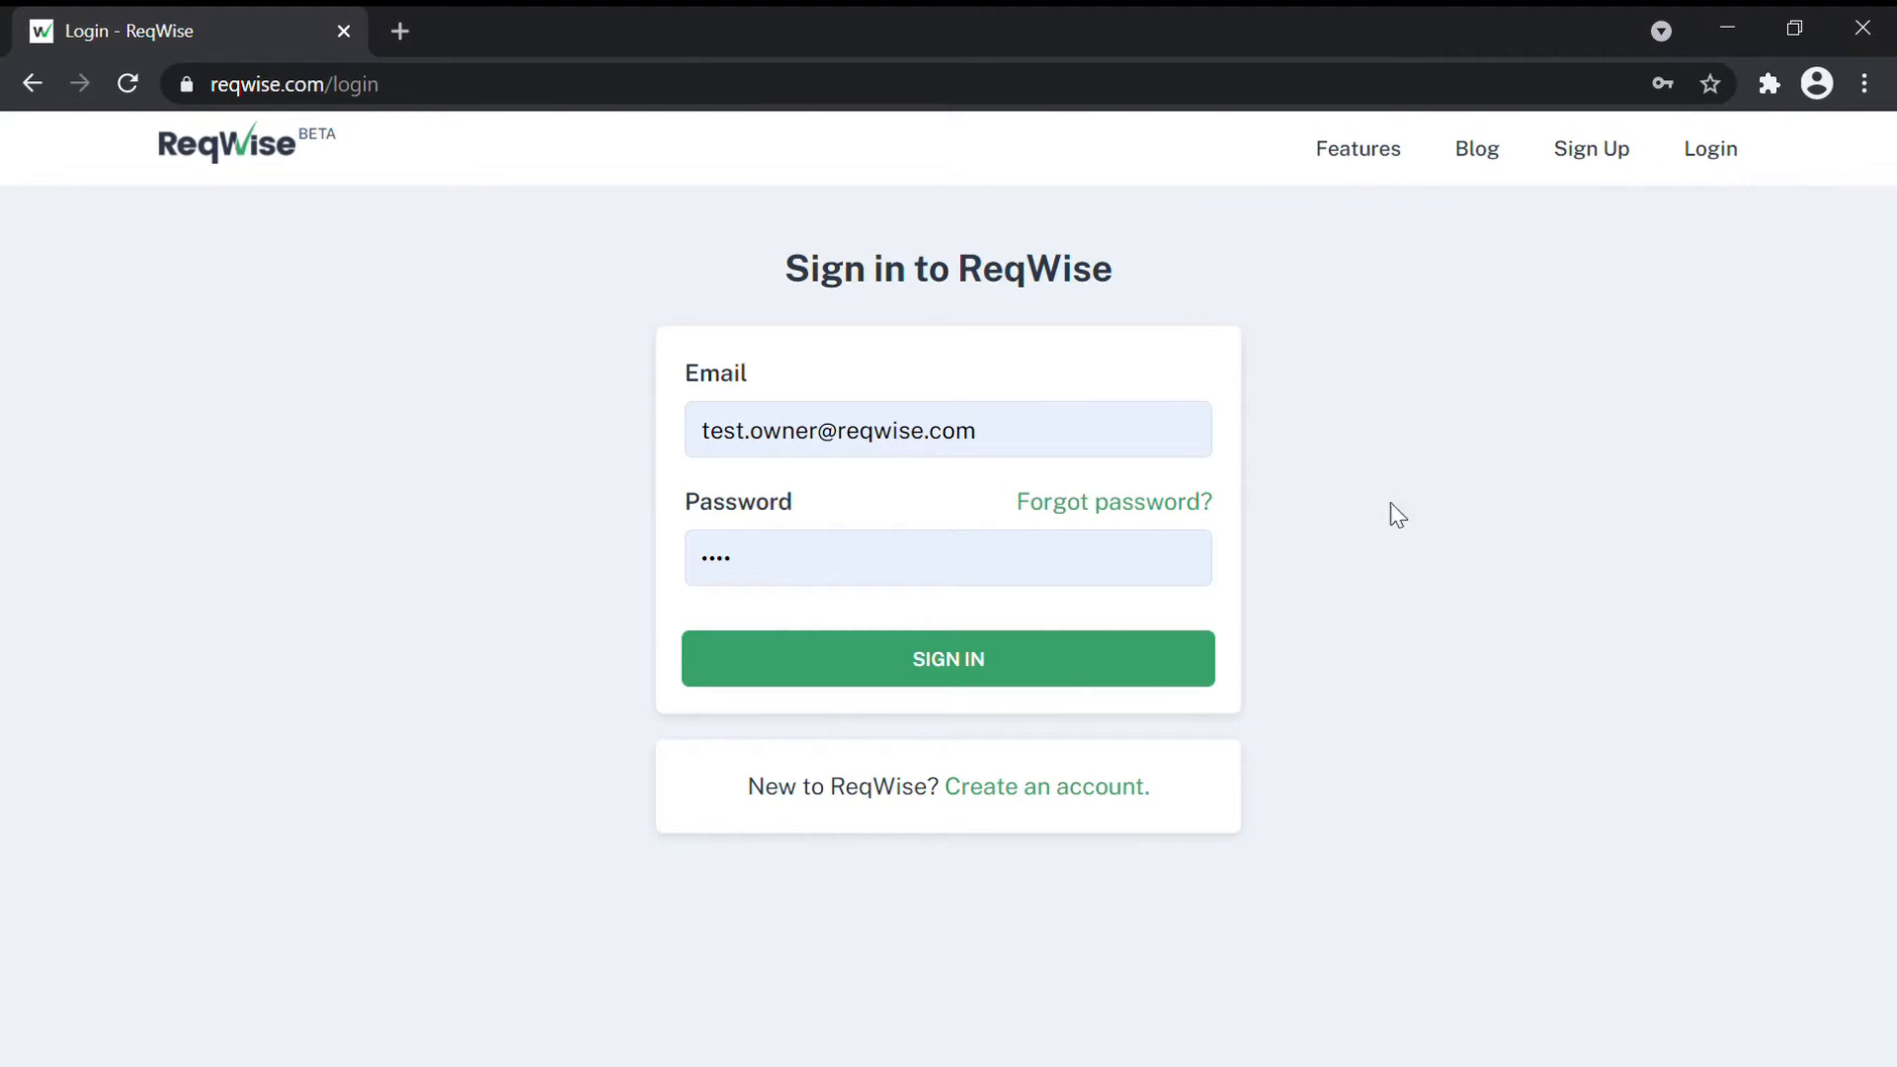
left_click(1075, 680)
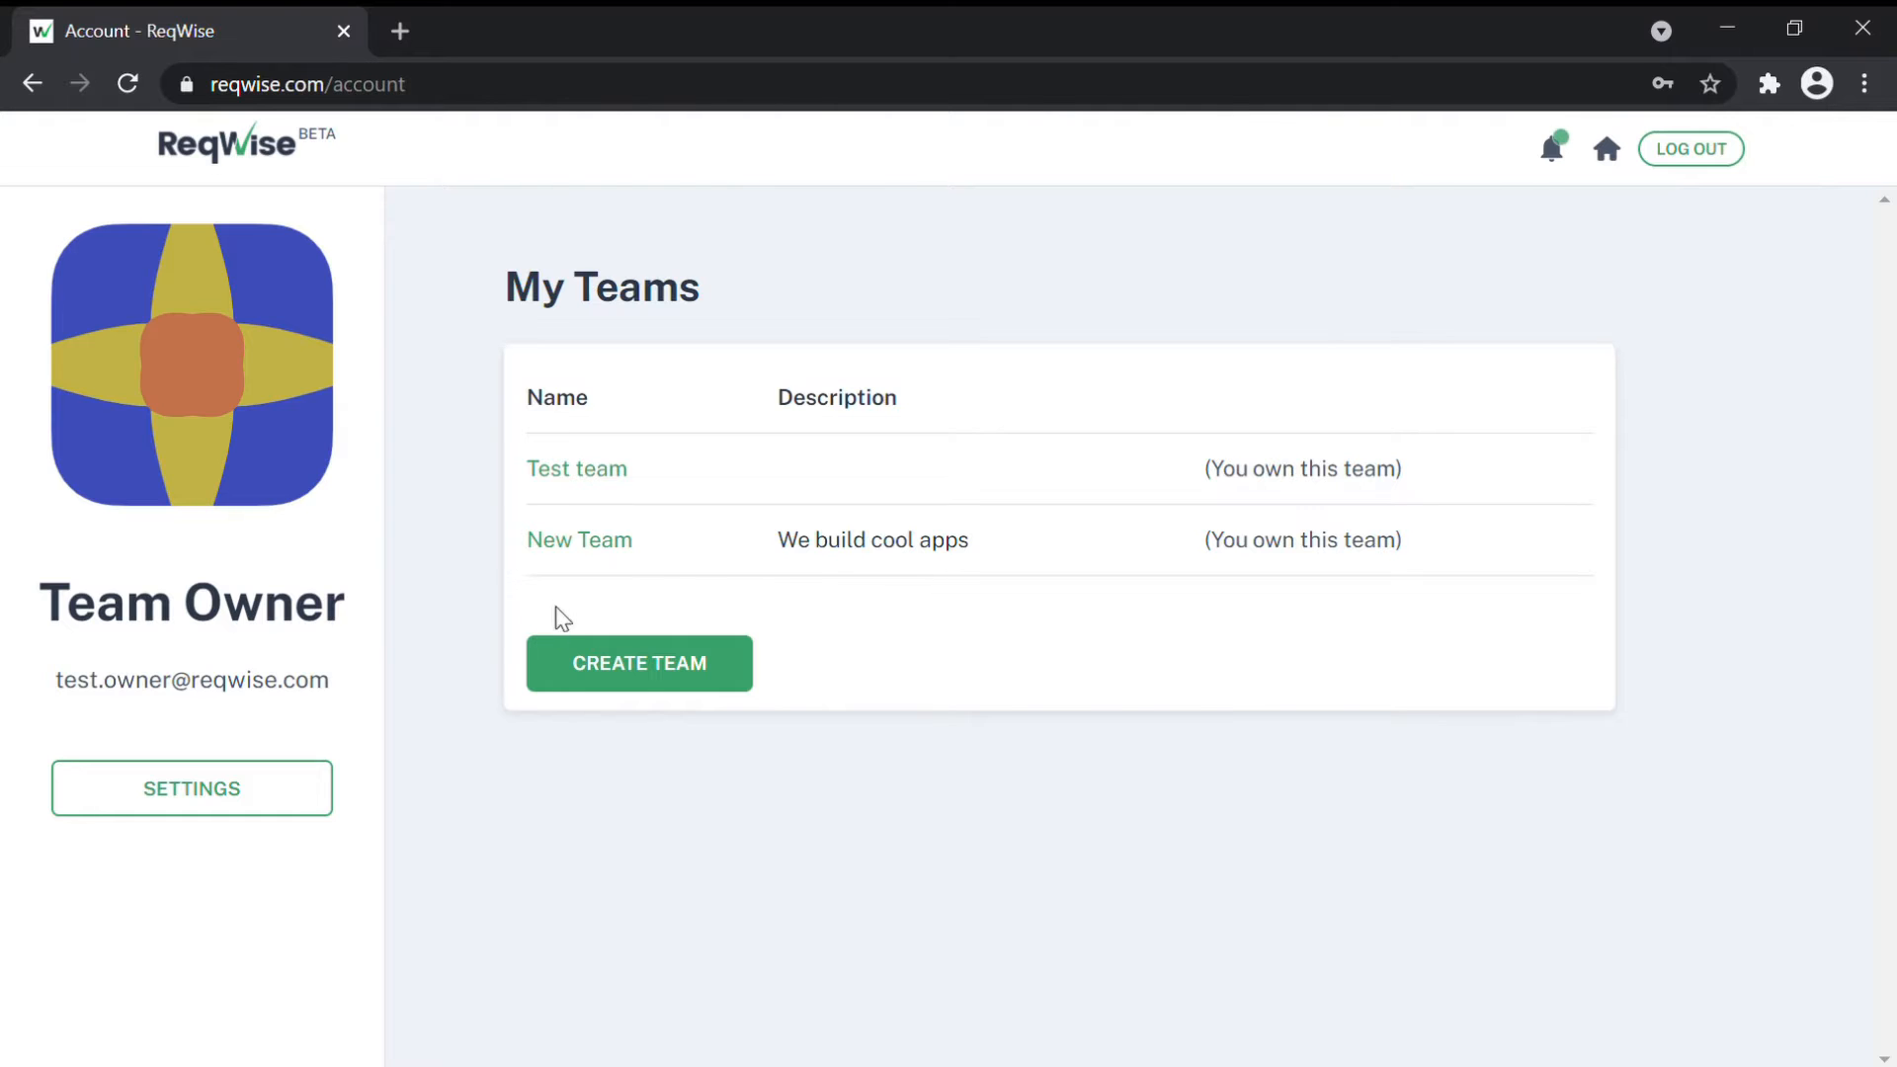
left_click(618, 664)
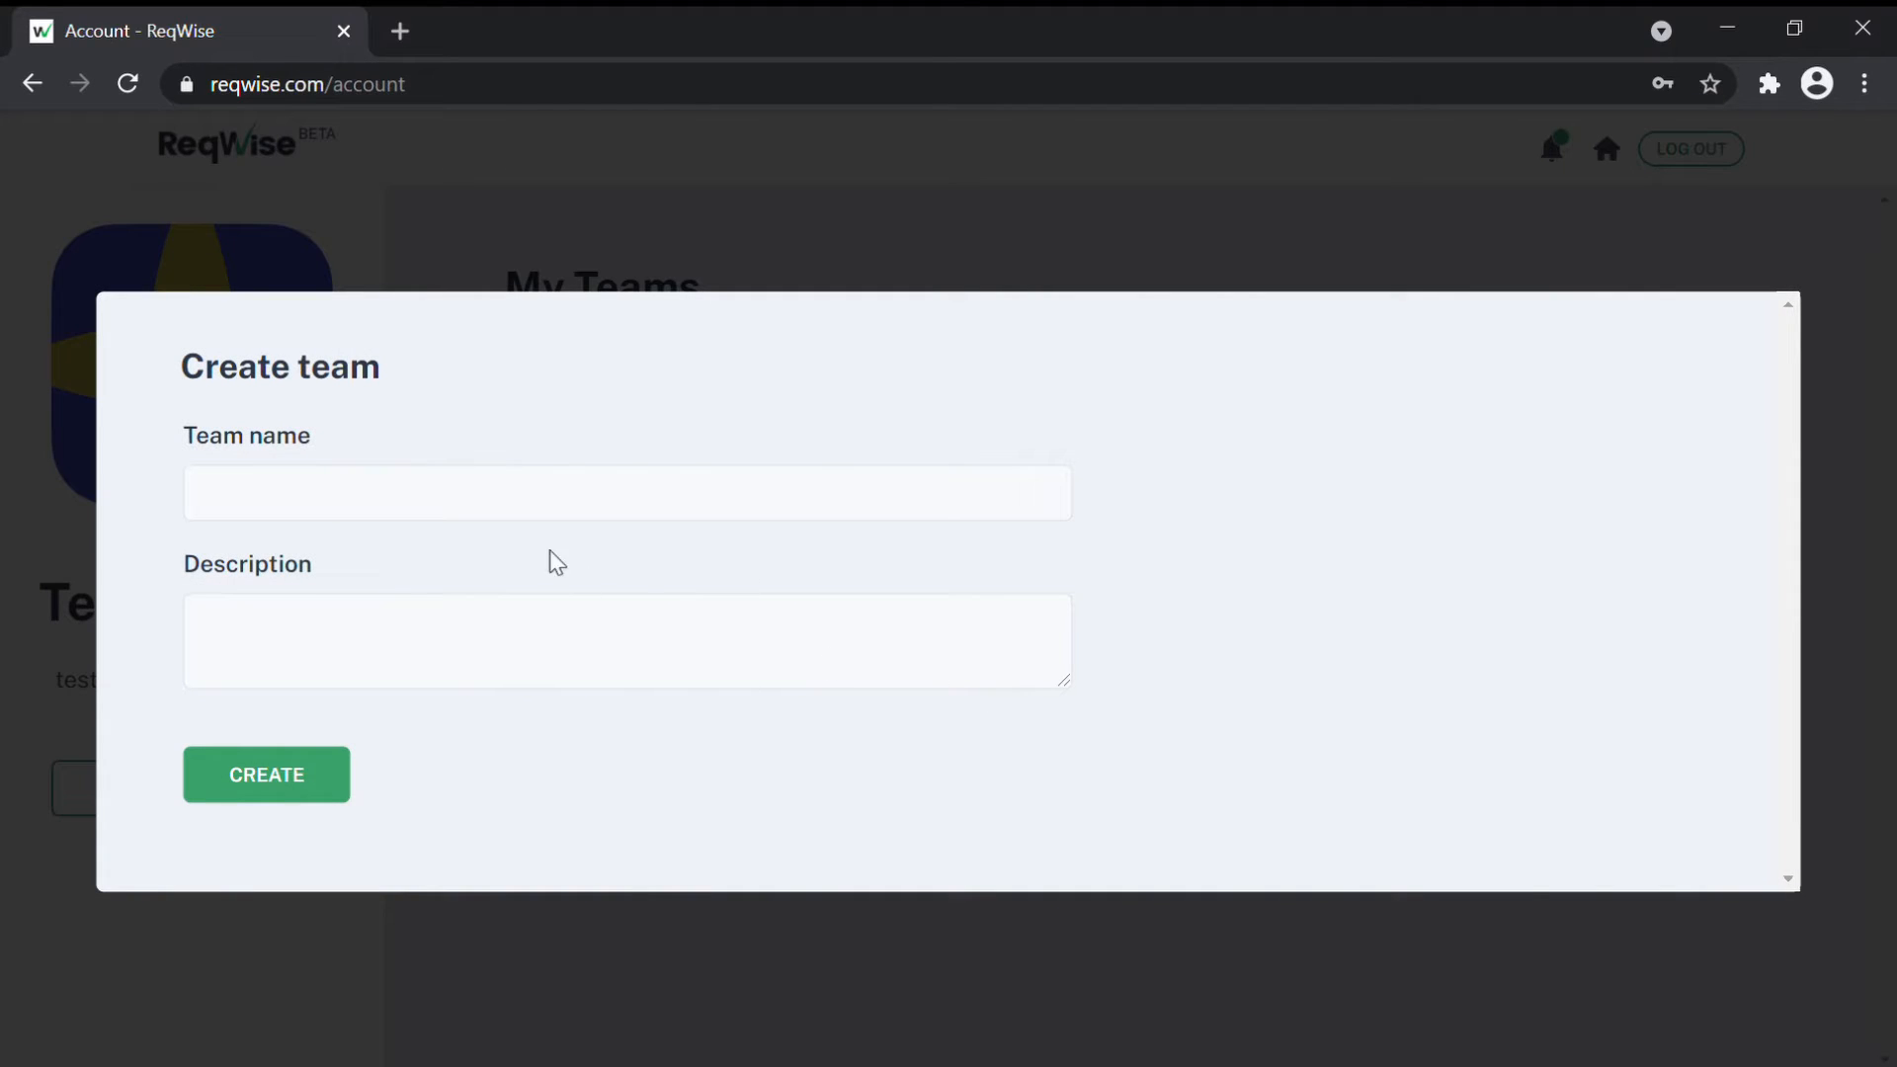
left_click(840, 193)
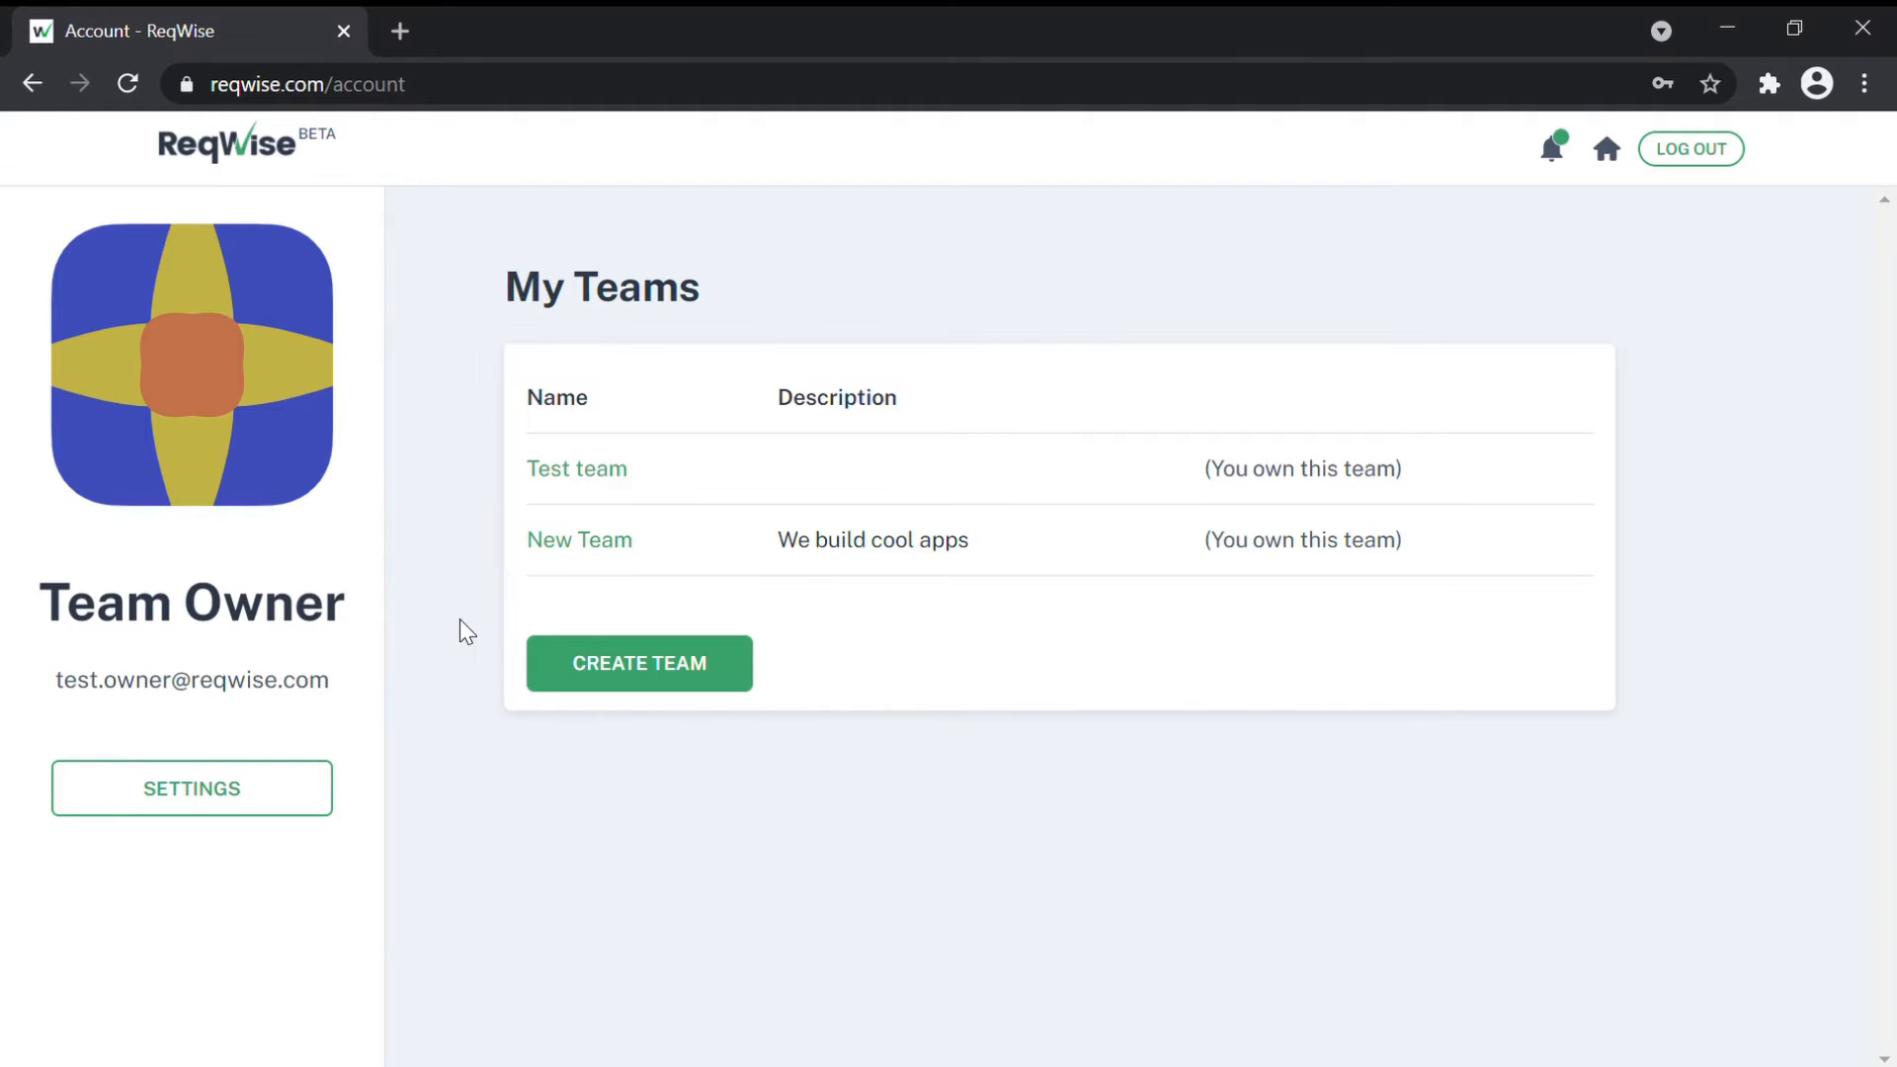
Step: Set the interface theme to Dark in the account settings and submit the change
left_click(321, 810)
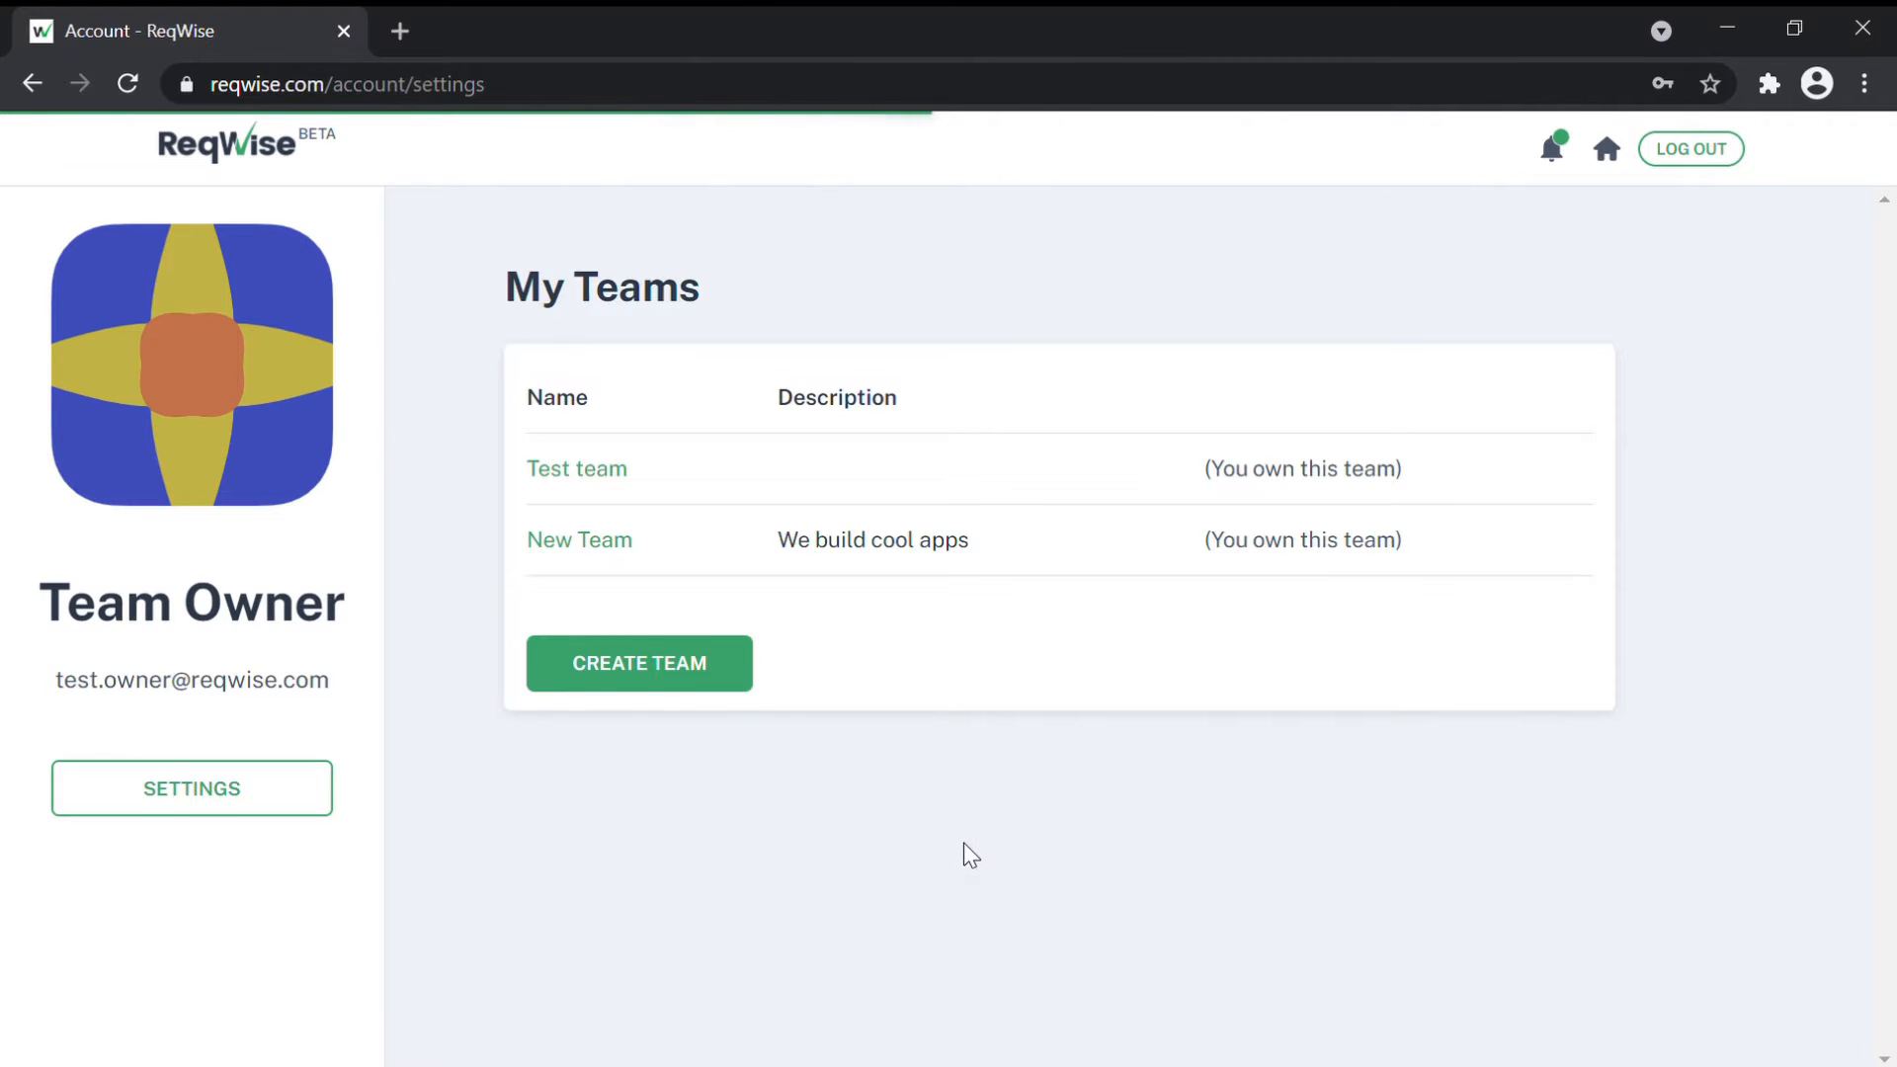
left_click(948, 446)
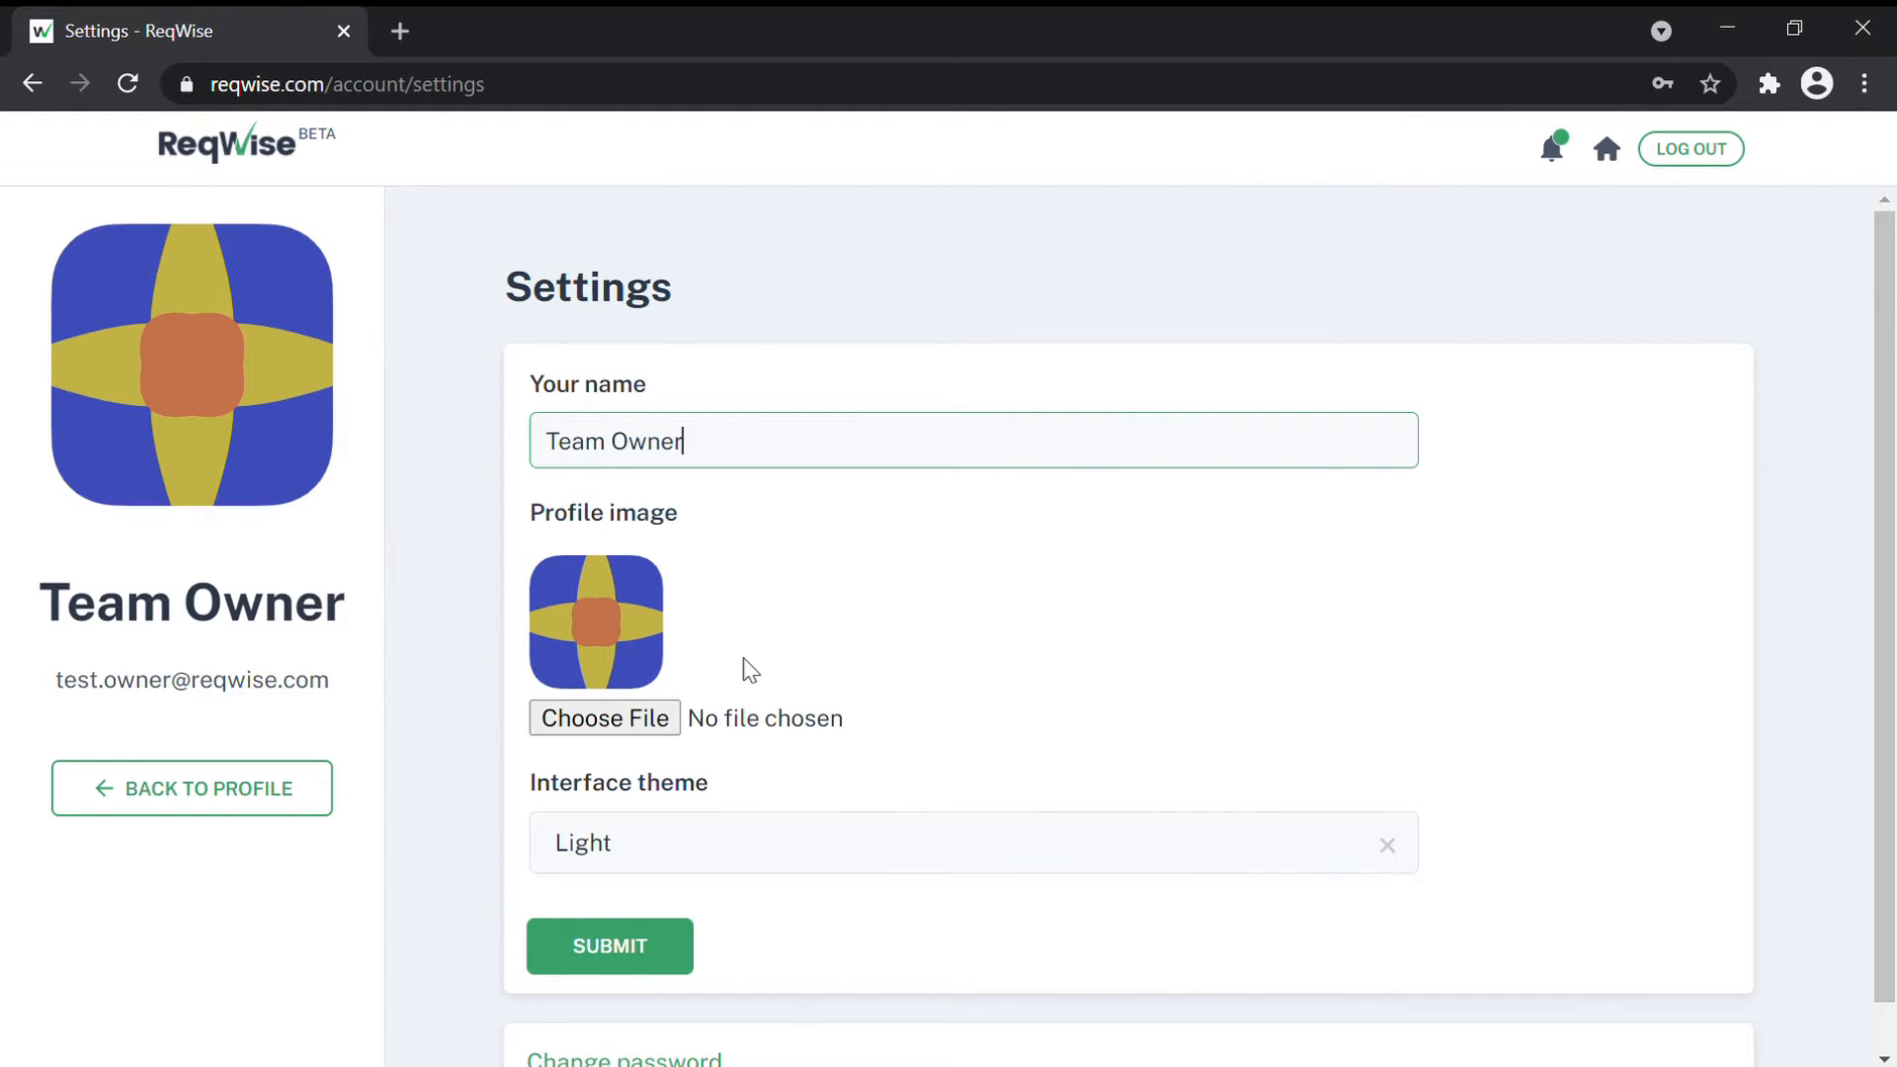
left_click(1244, 865)
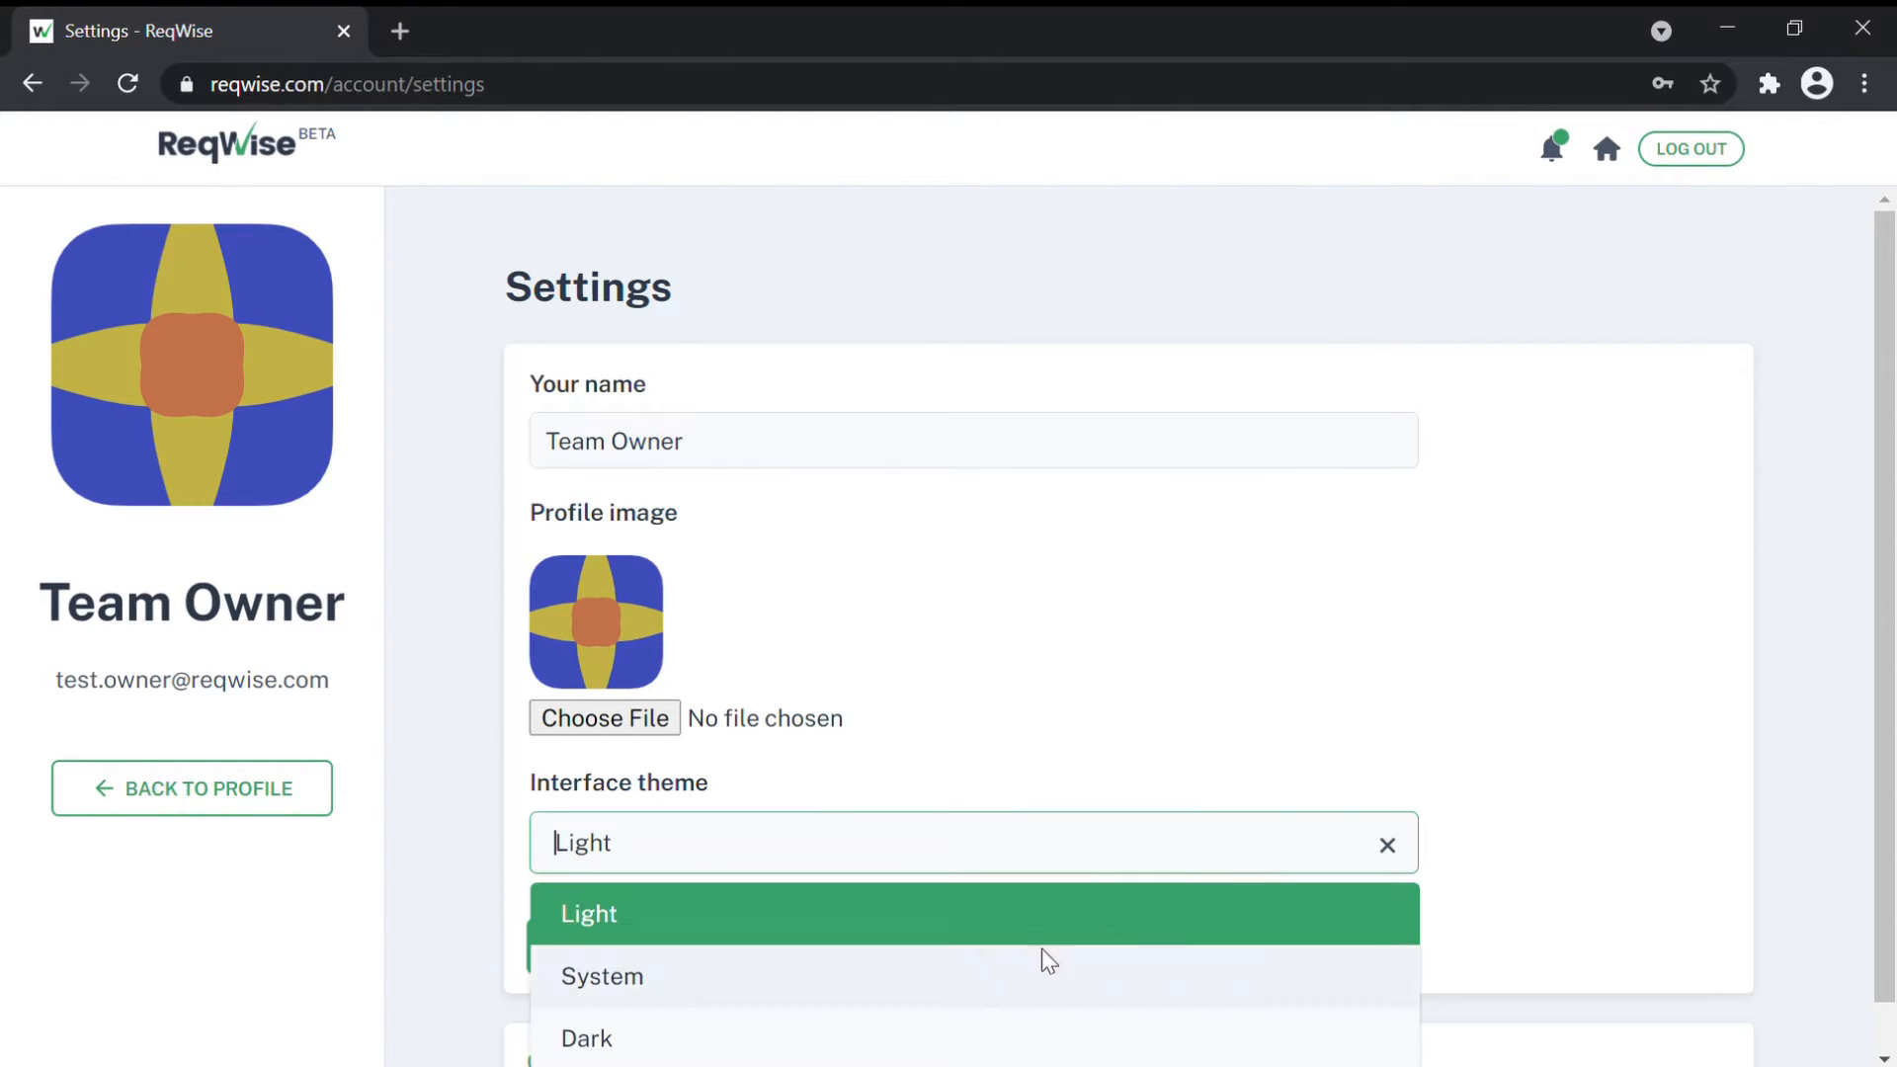
left_click(957, 1033)
left_click(600, 940)
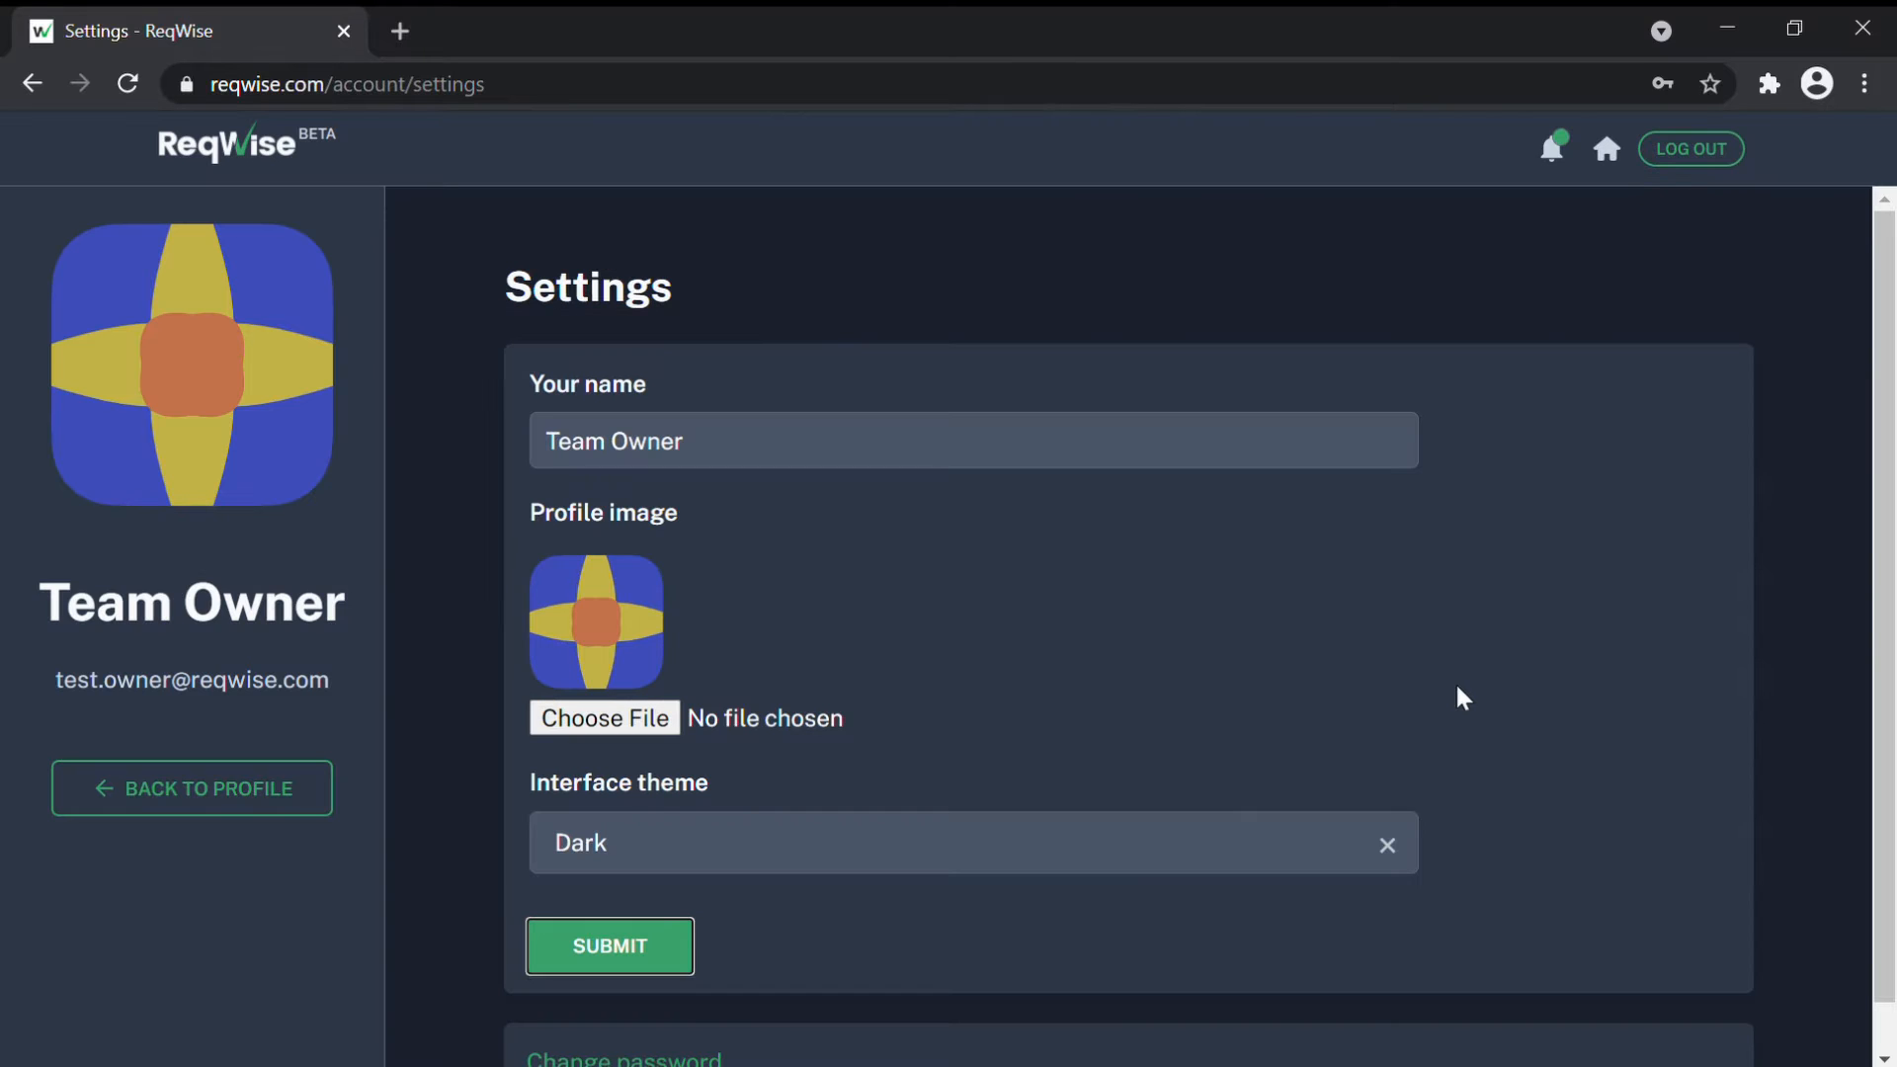
Step: Set the interface theme to Light, submit the change, and return to the profile
scroll(1423, 702, "down", 1)
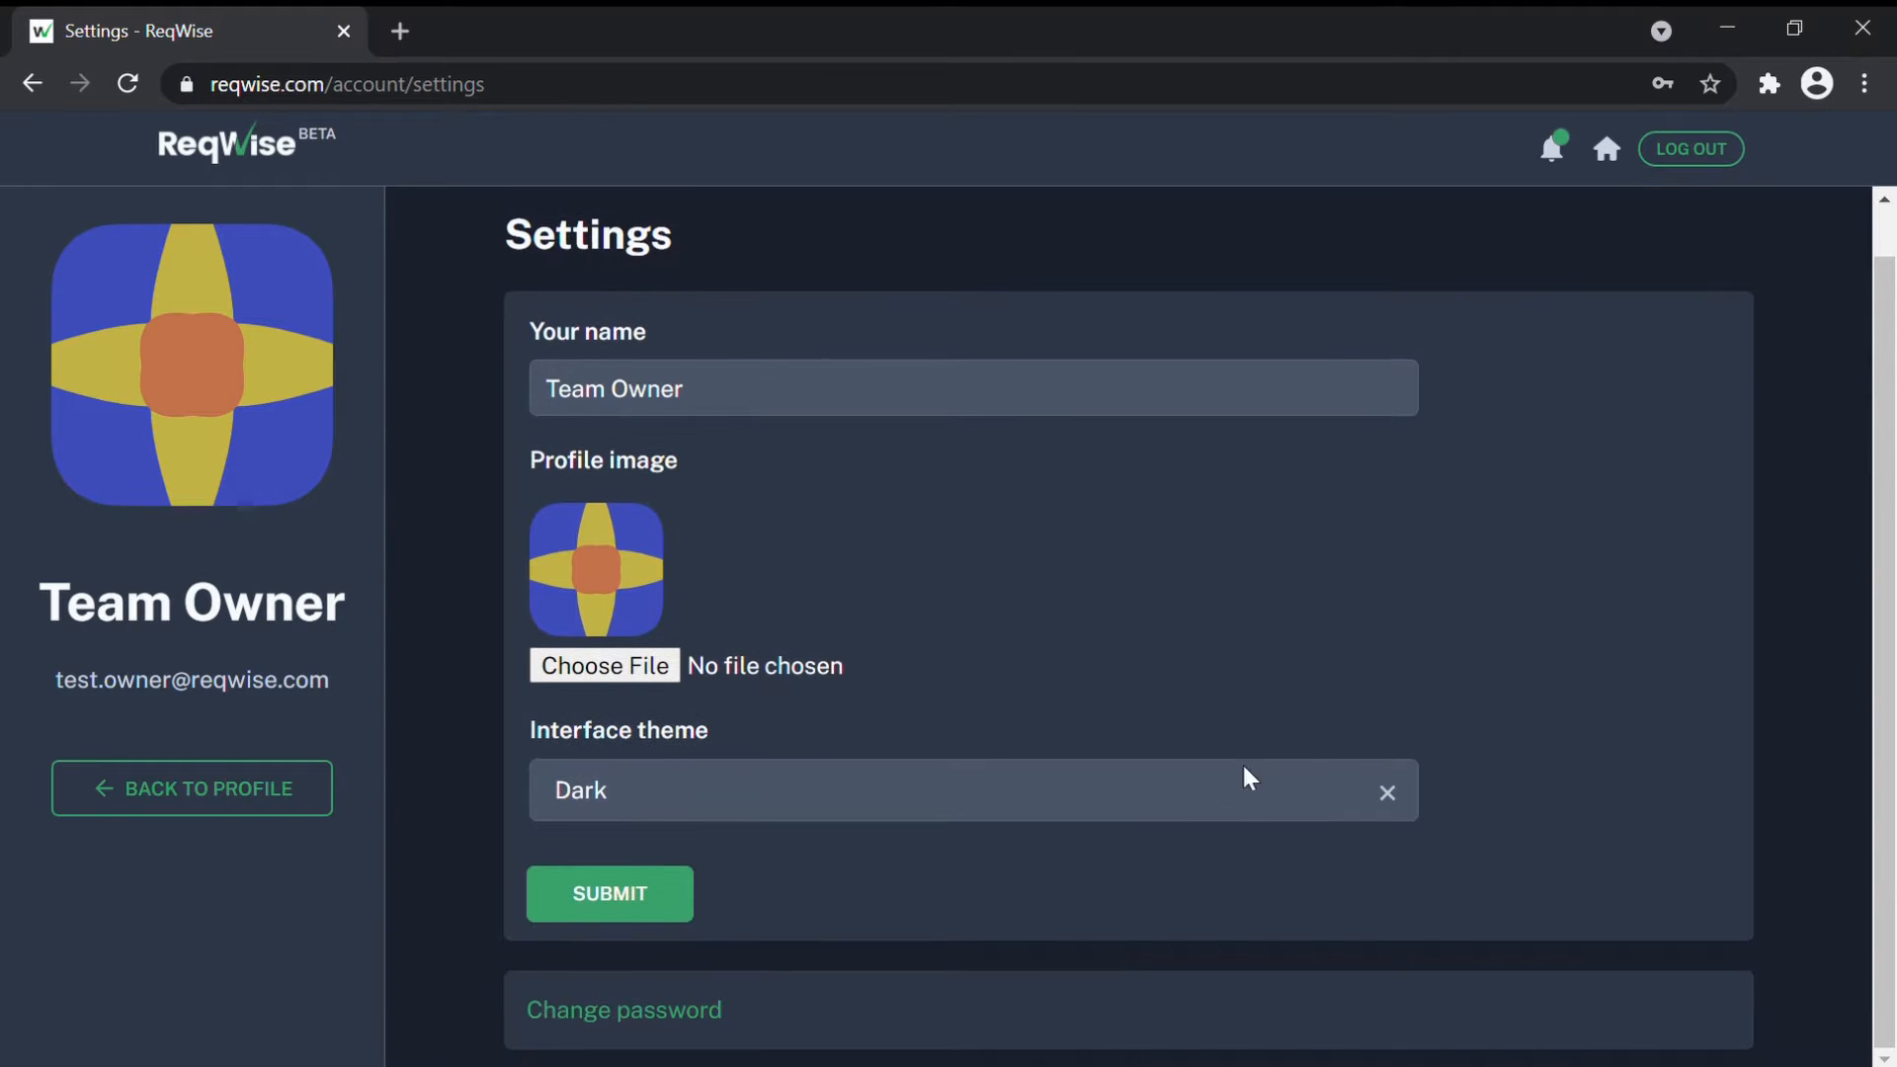
left_click(1225, 791)
left_click(902, 861)
left_click(679, 909)
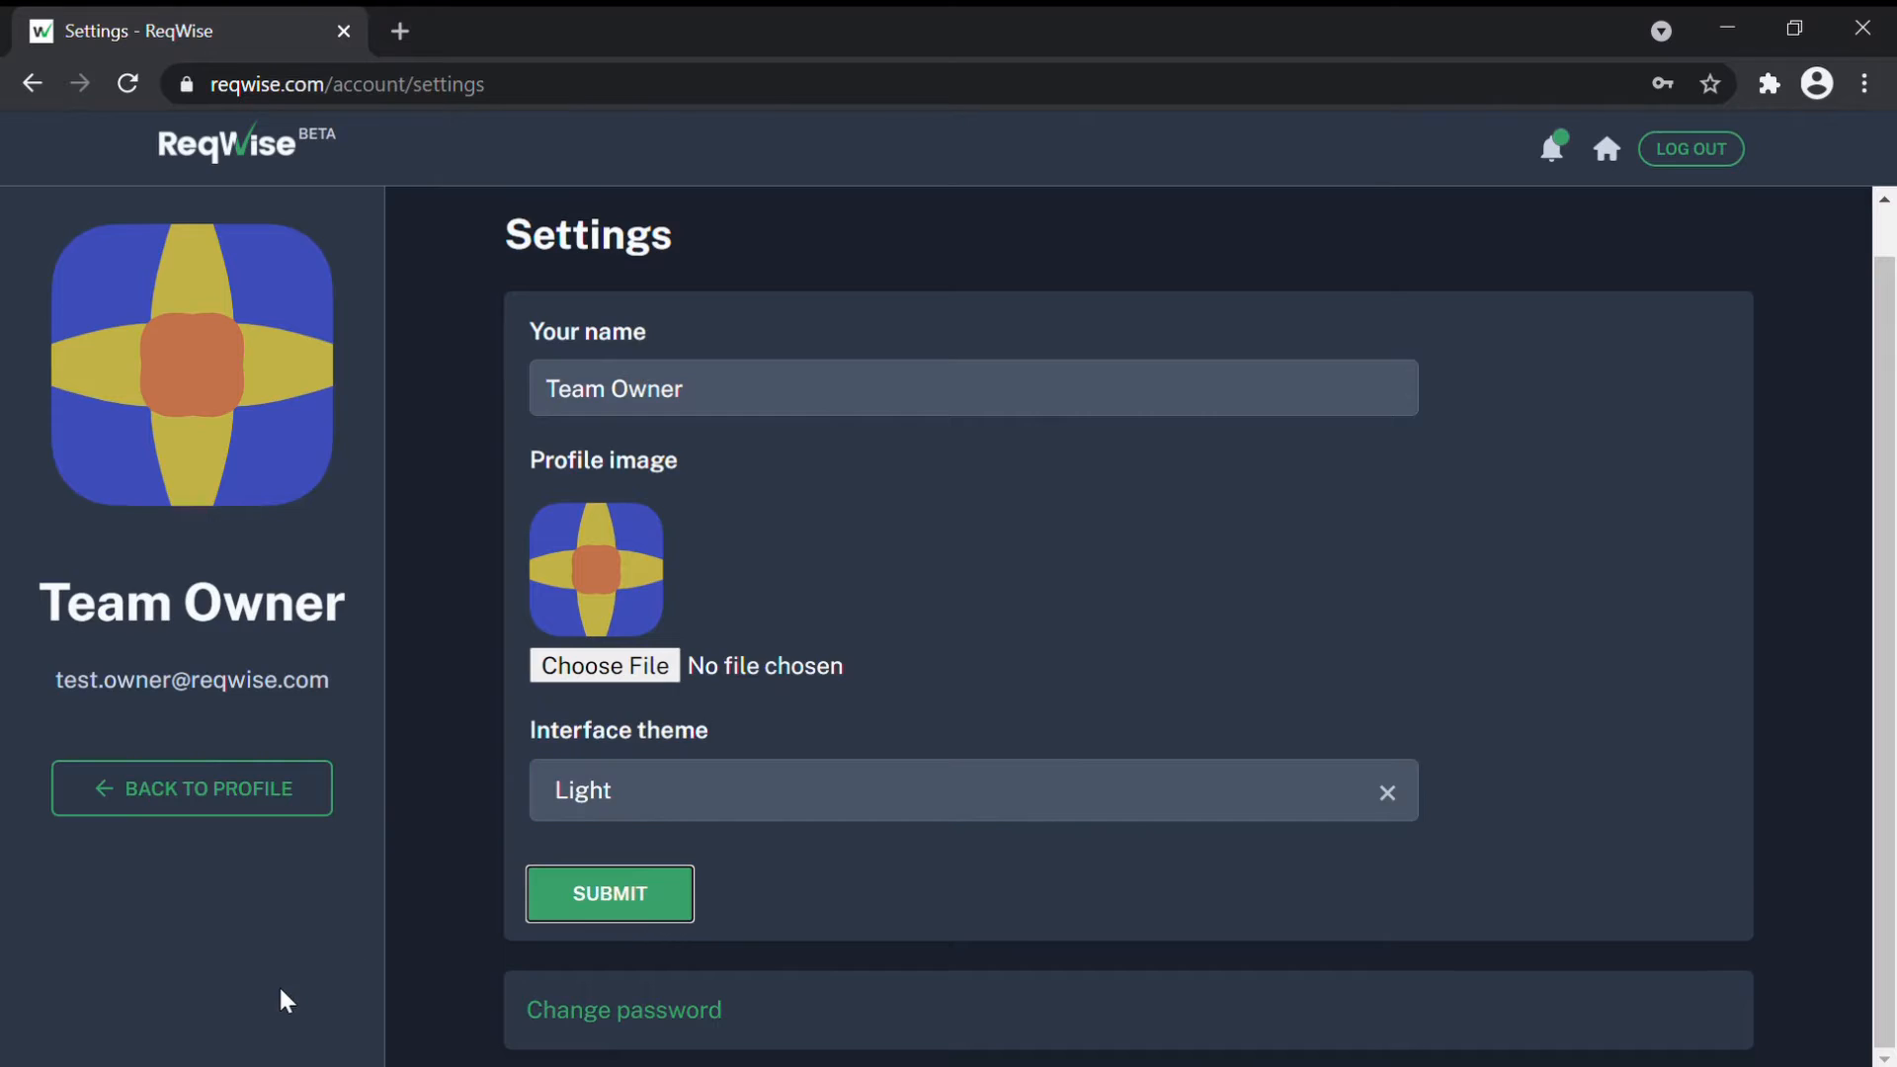
left_click(195, 808)
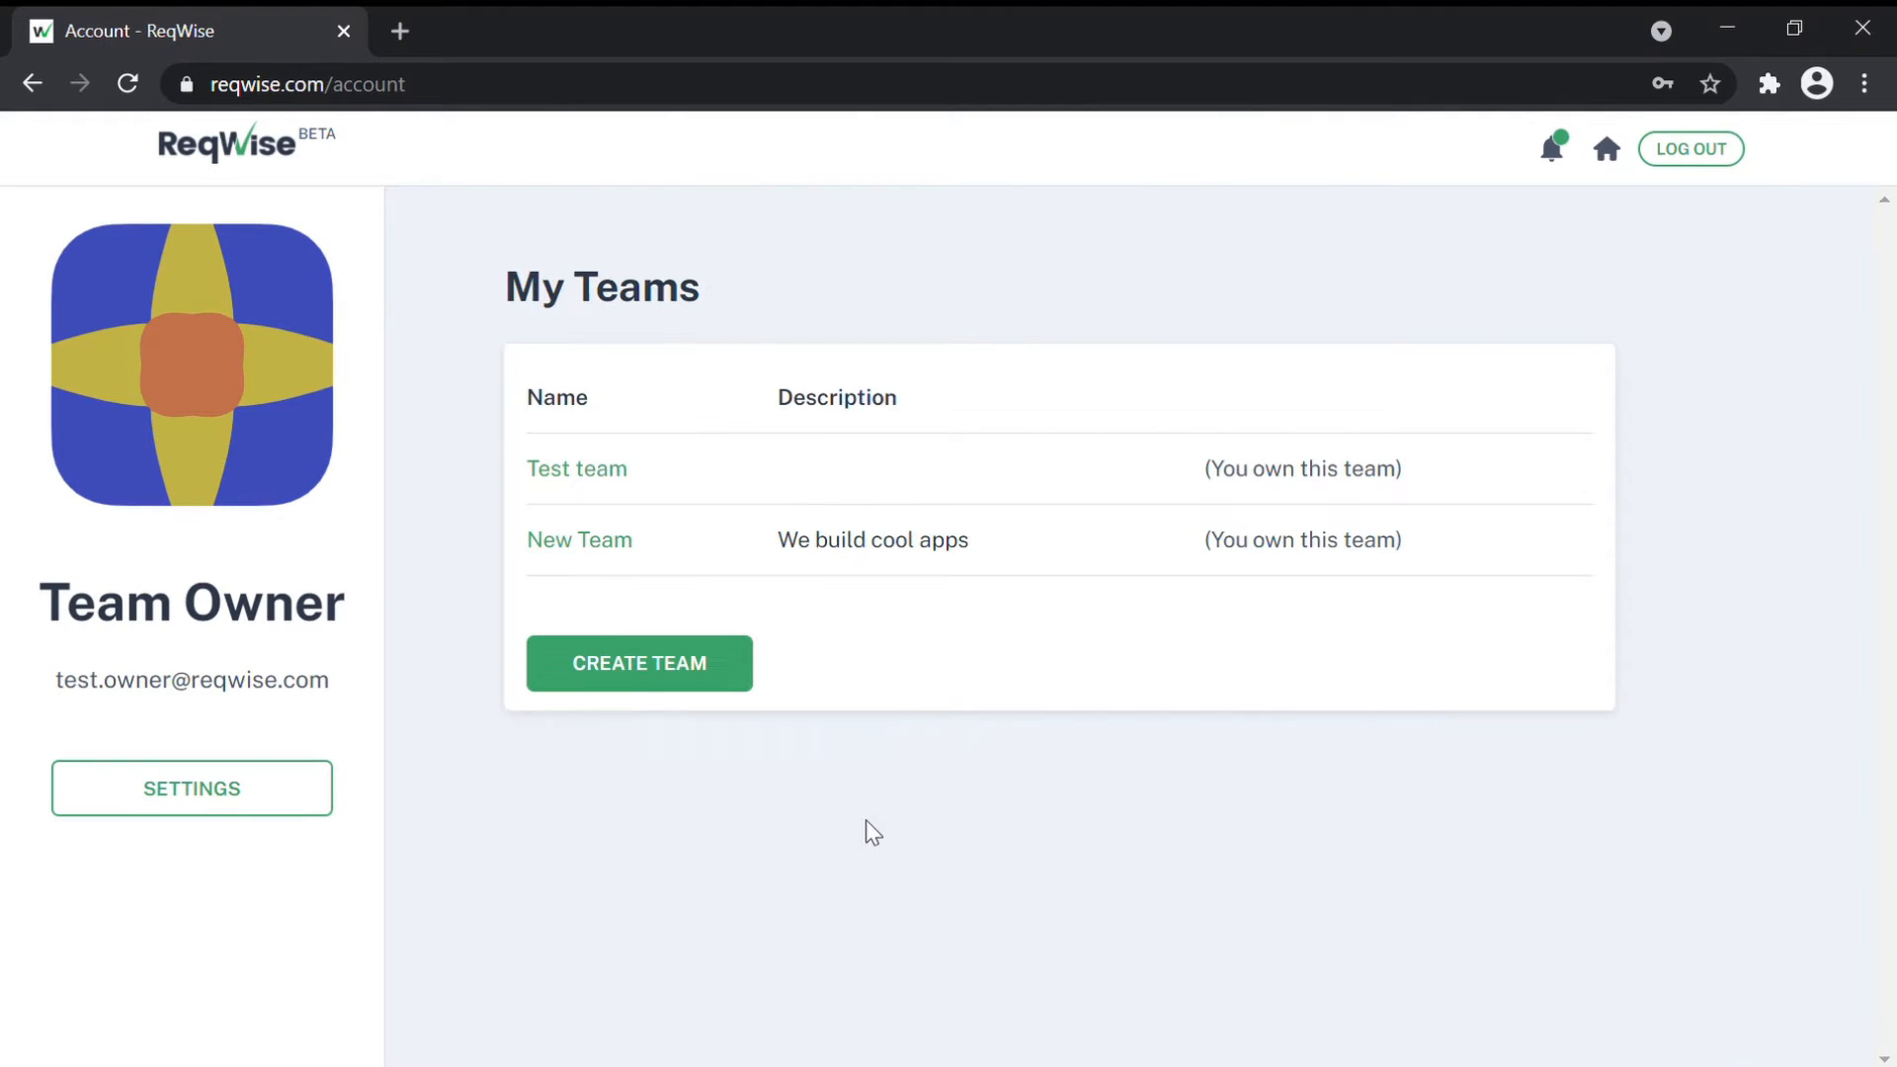
Step: Open Test team and view its project creation form without creating a project
left_click(613, 475)
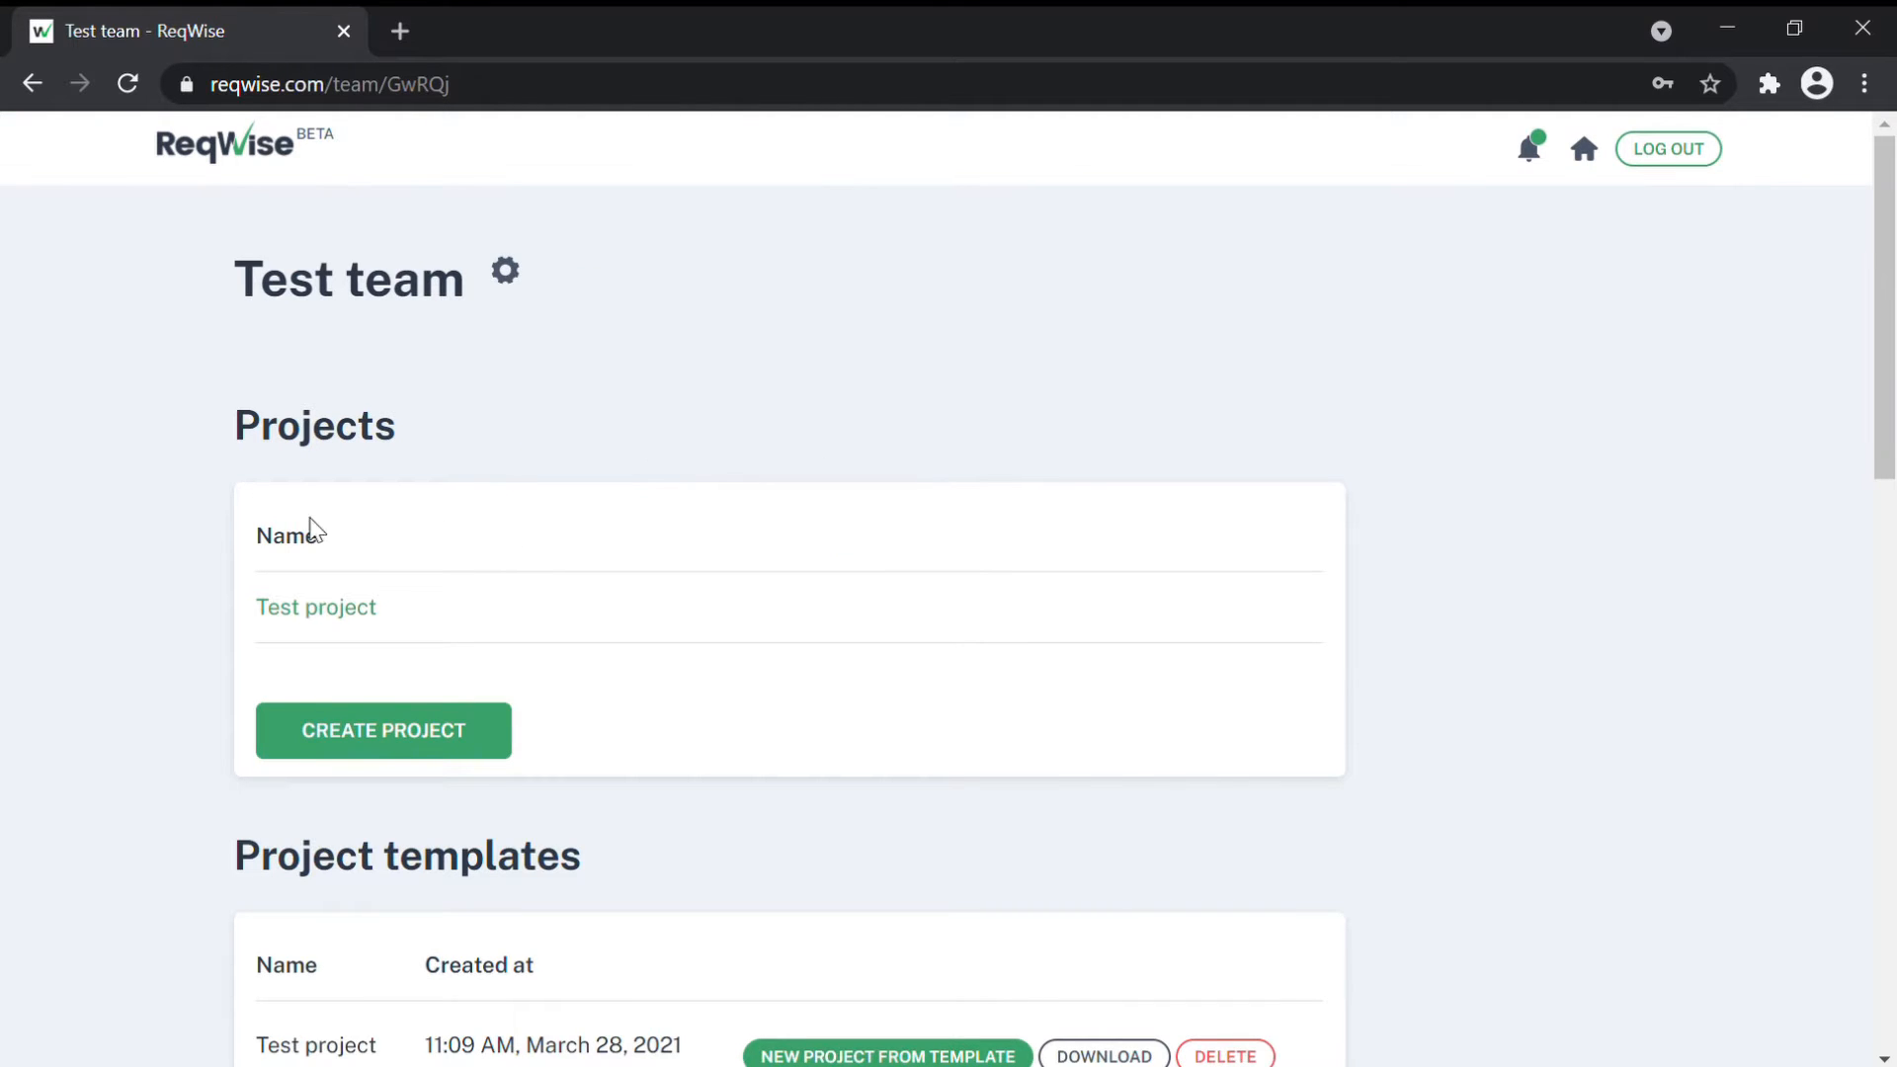
scroll(691, 631, "down", 1)
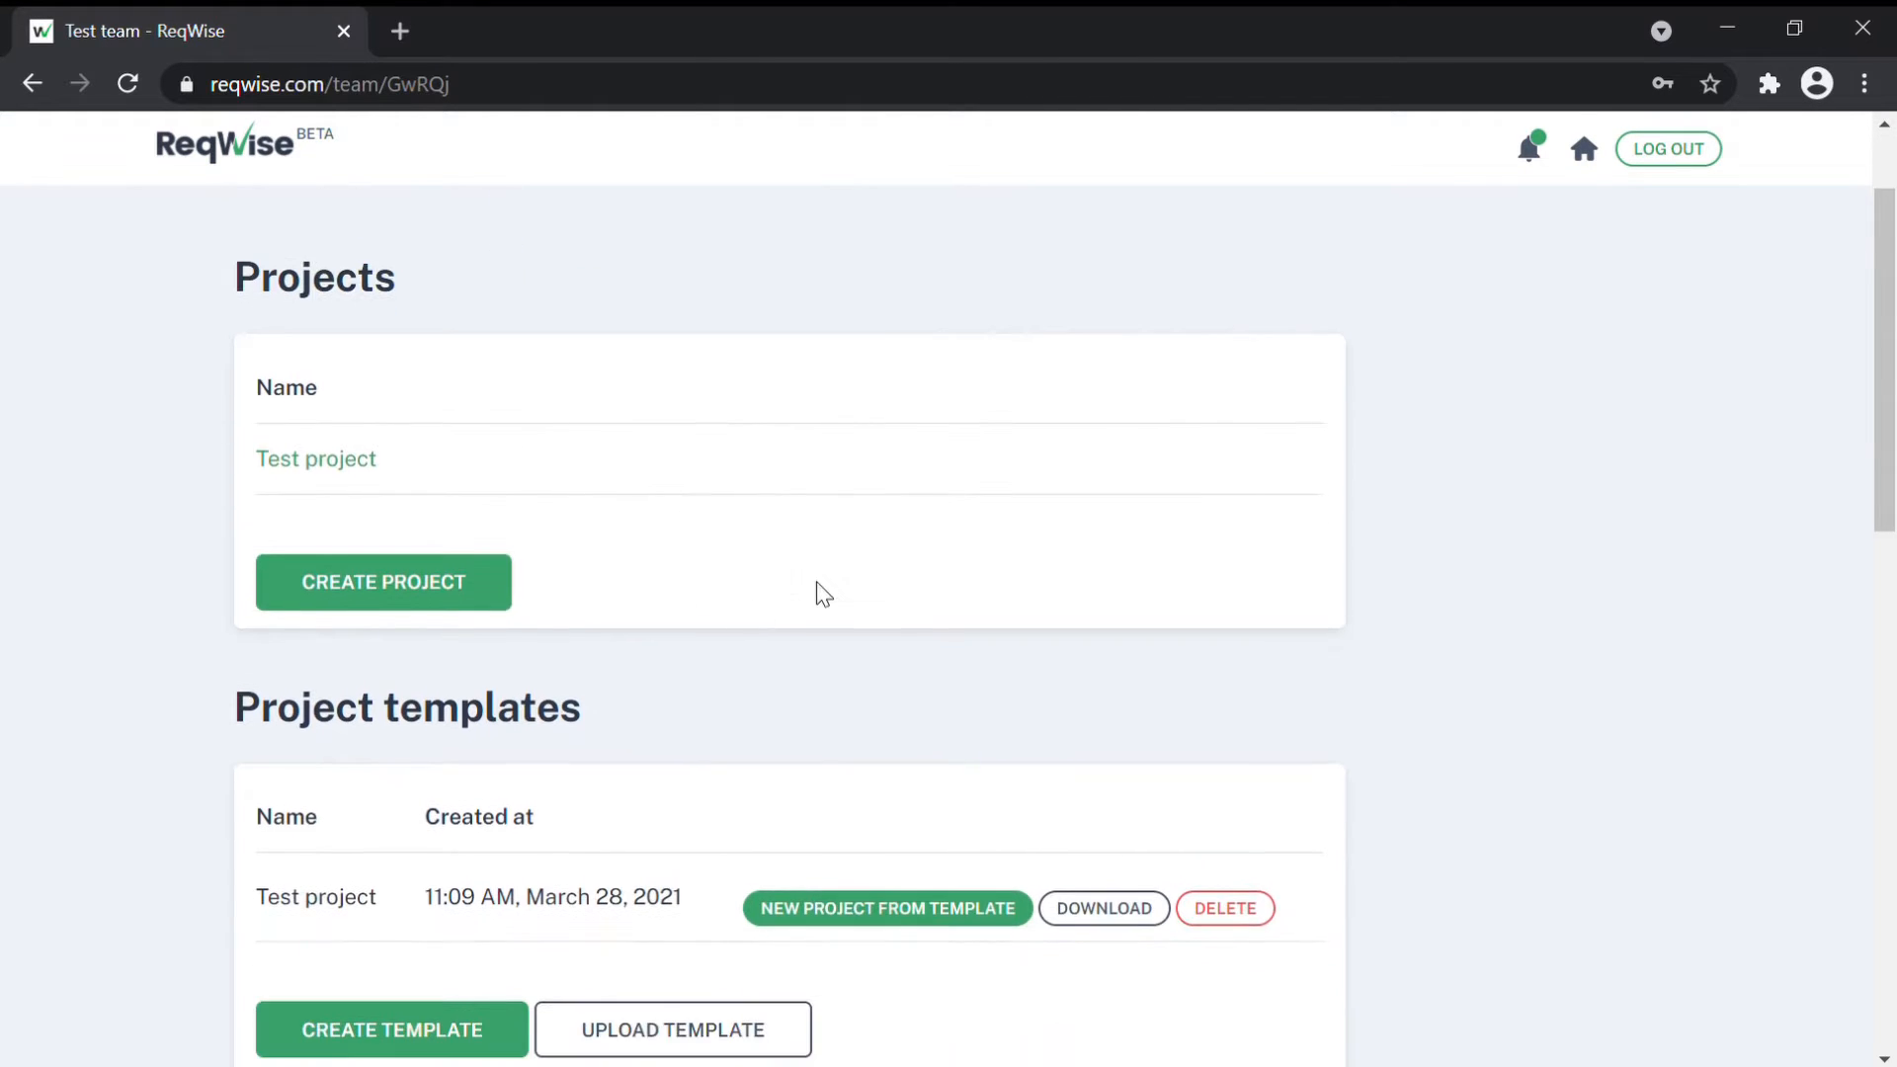
left_click(480, 598)
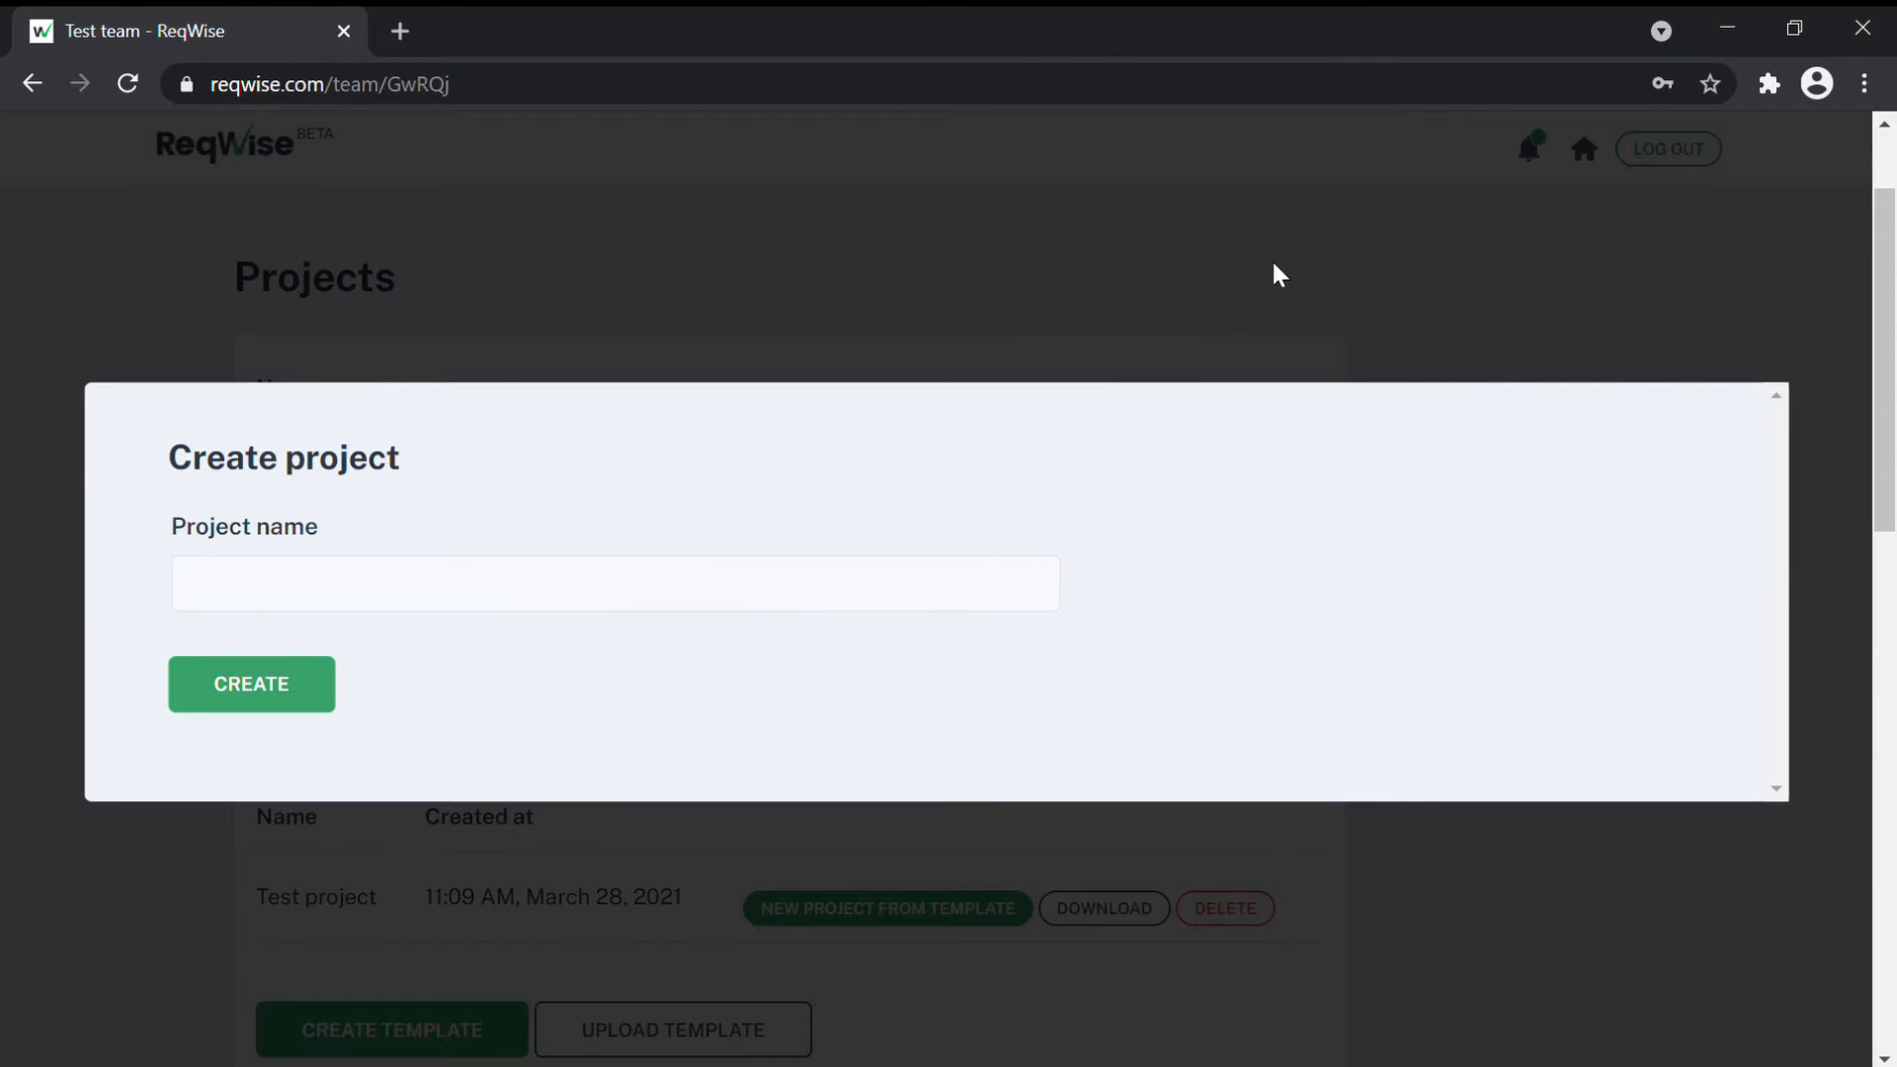
left_click(1269, 319)
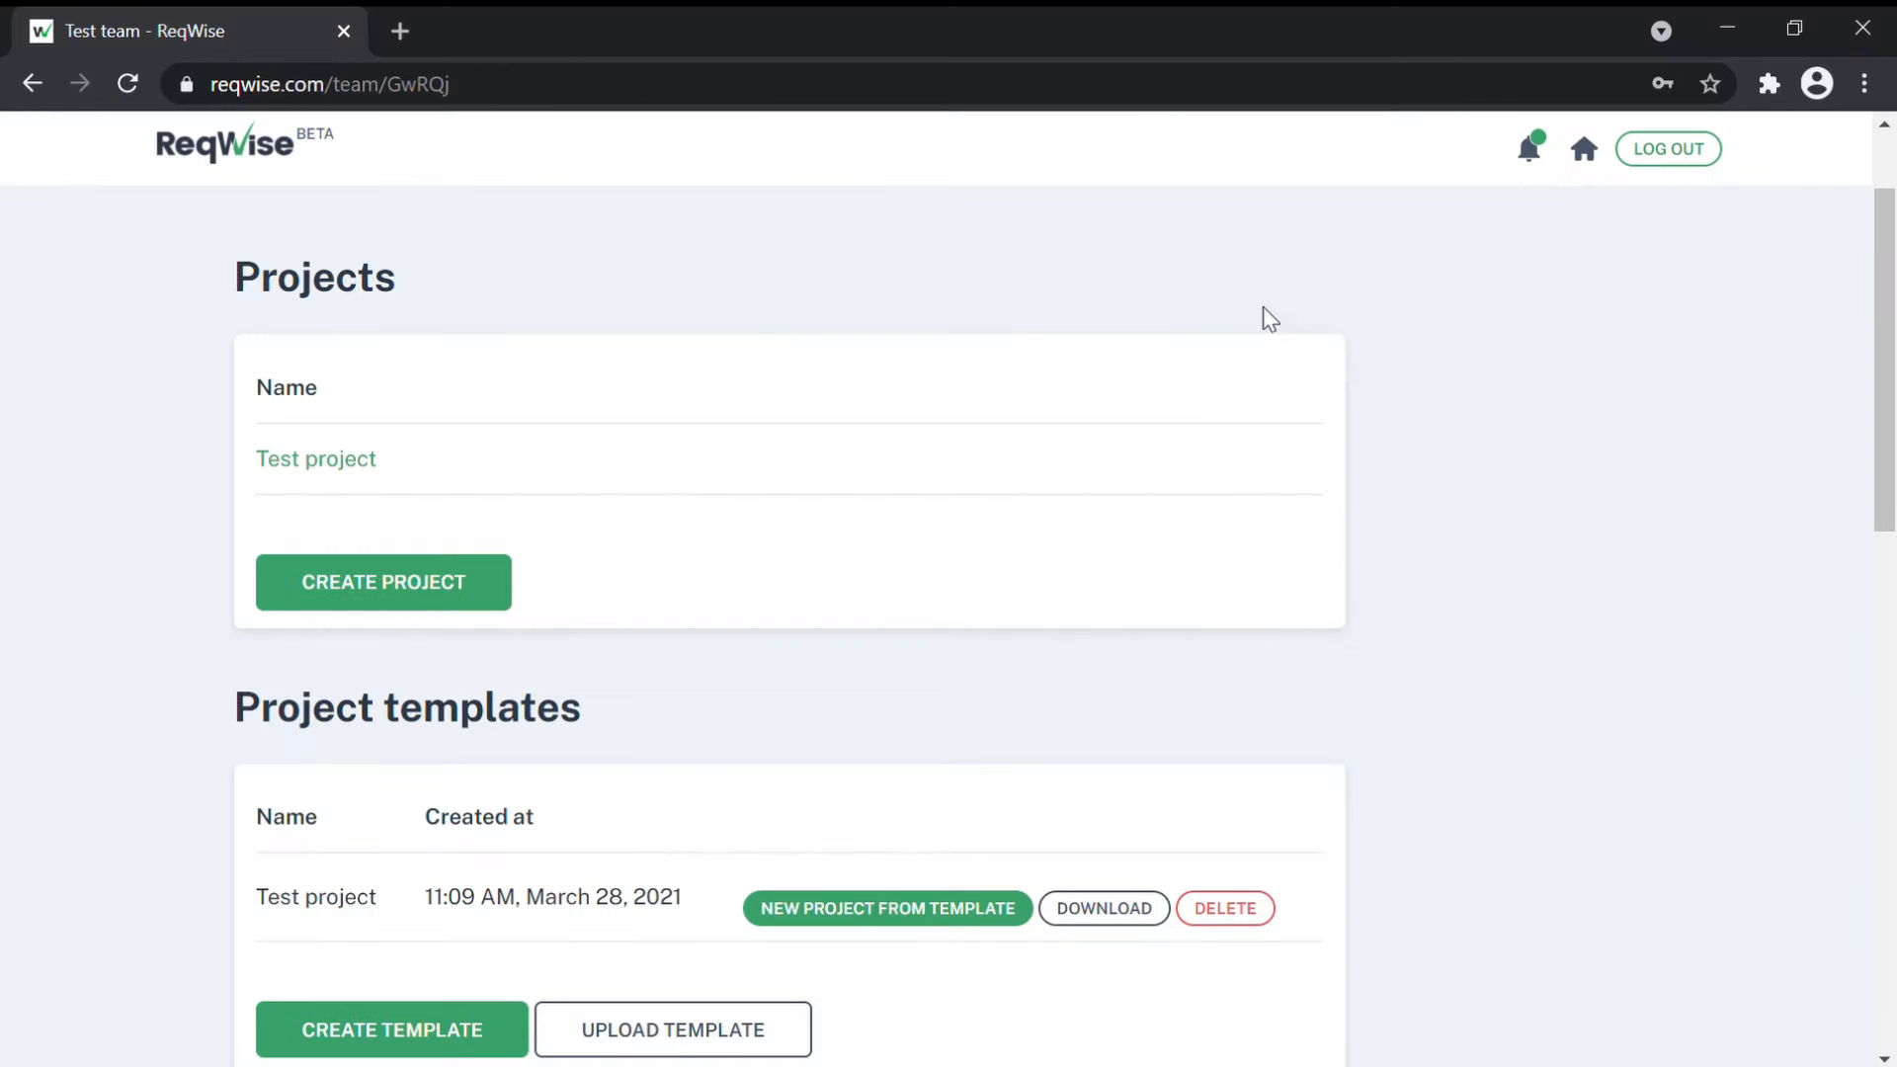
Step: Revoke the administrator role of the non-owner member in Test team
scroll(1269, 367, "down", 3)
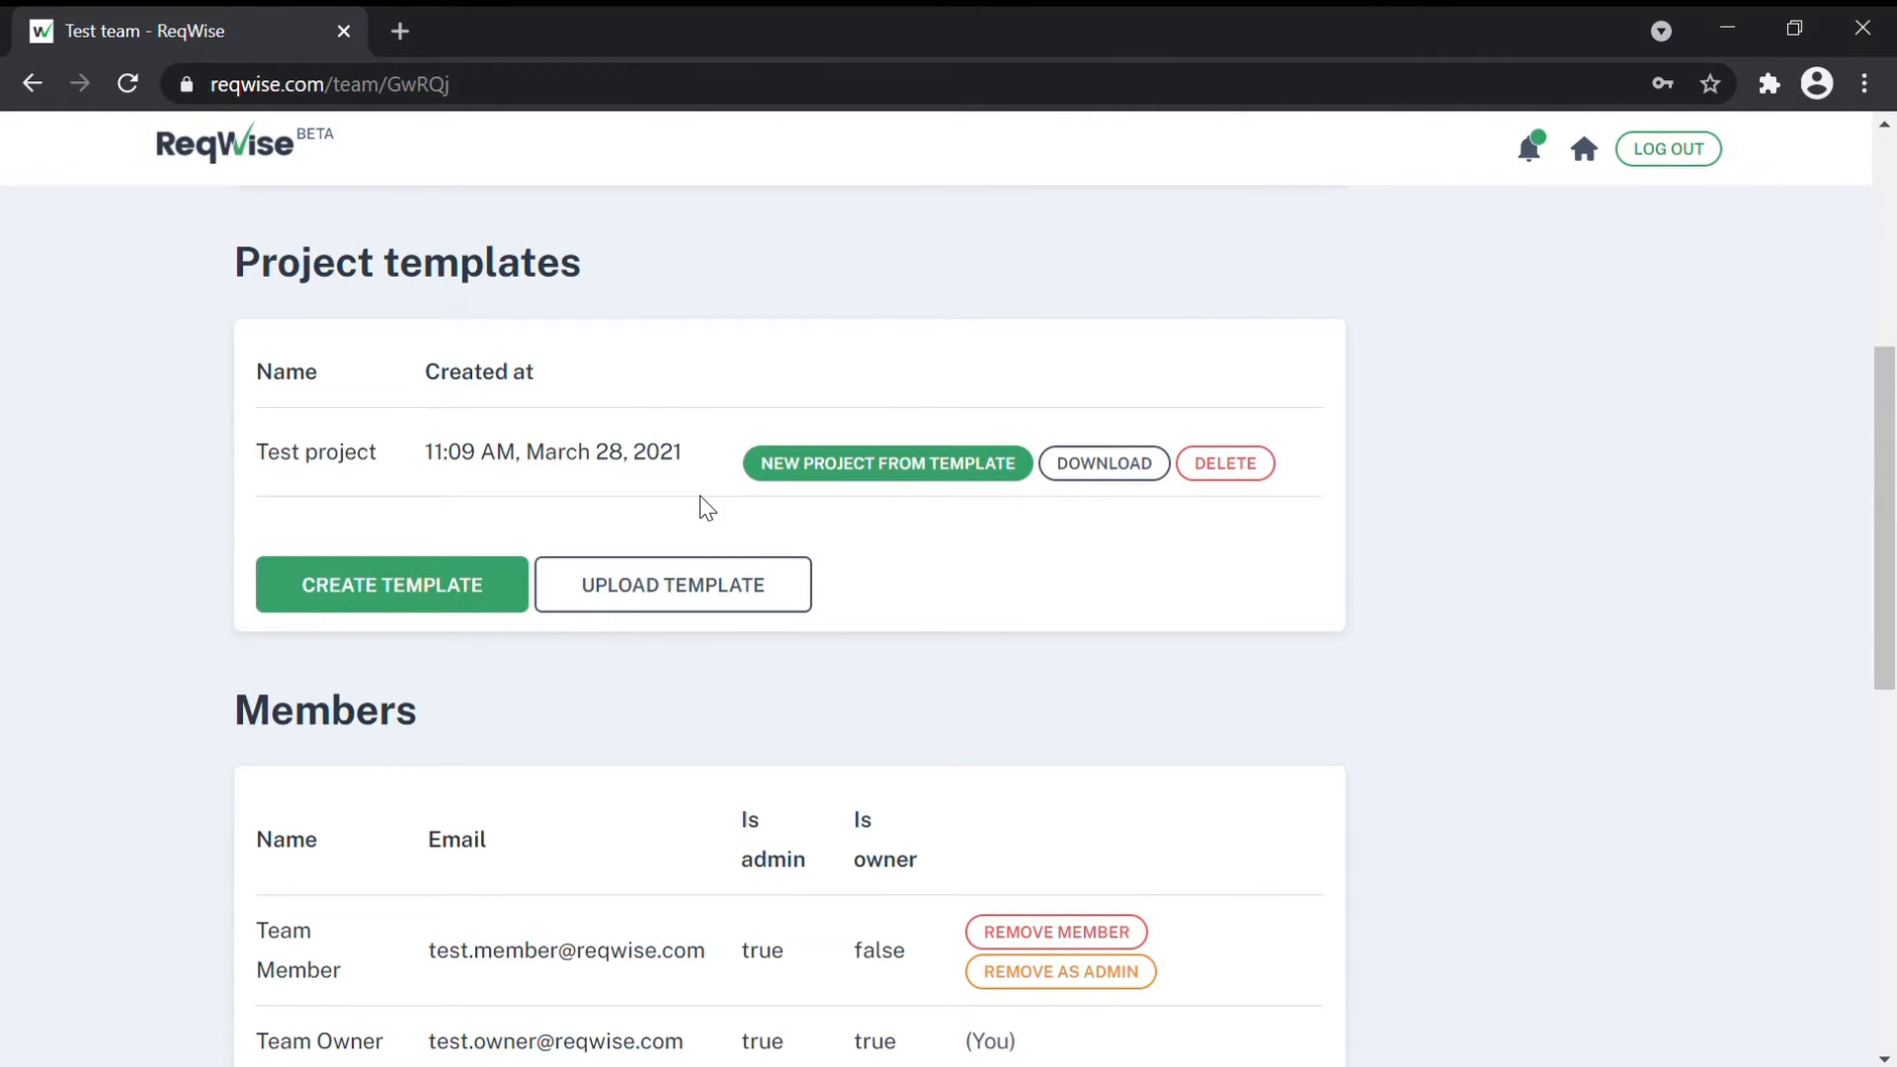
scroll(1656, 461, "down", 1)
scroll(1656, 462, "down", 5)
scroll(1649, 461, "up", 3)
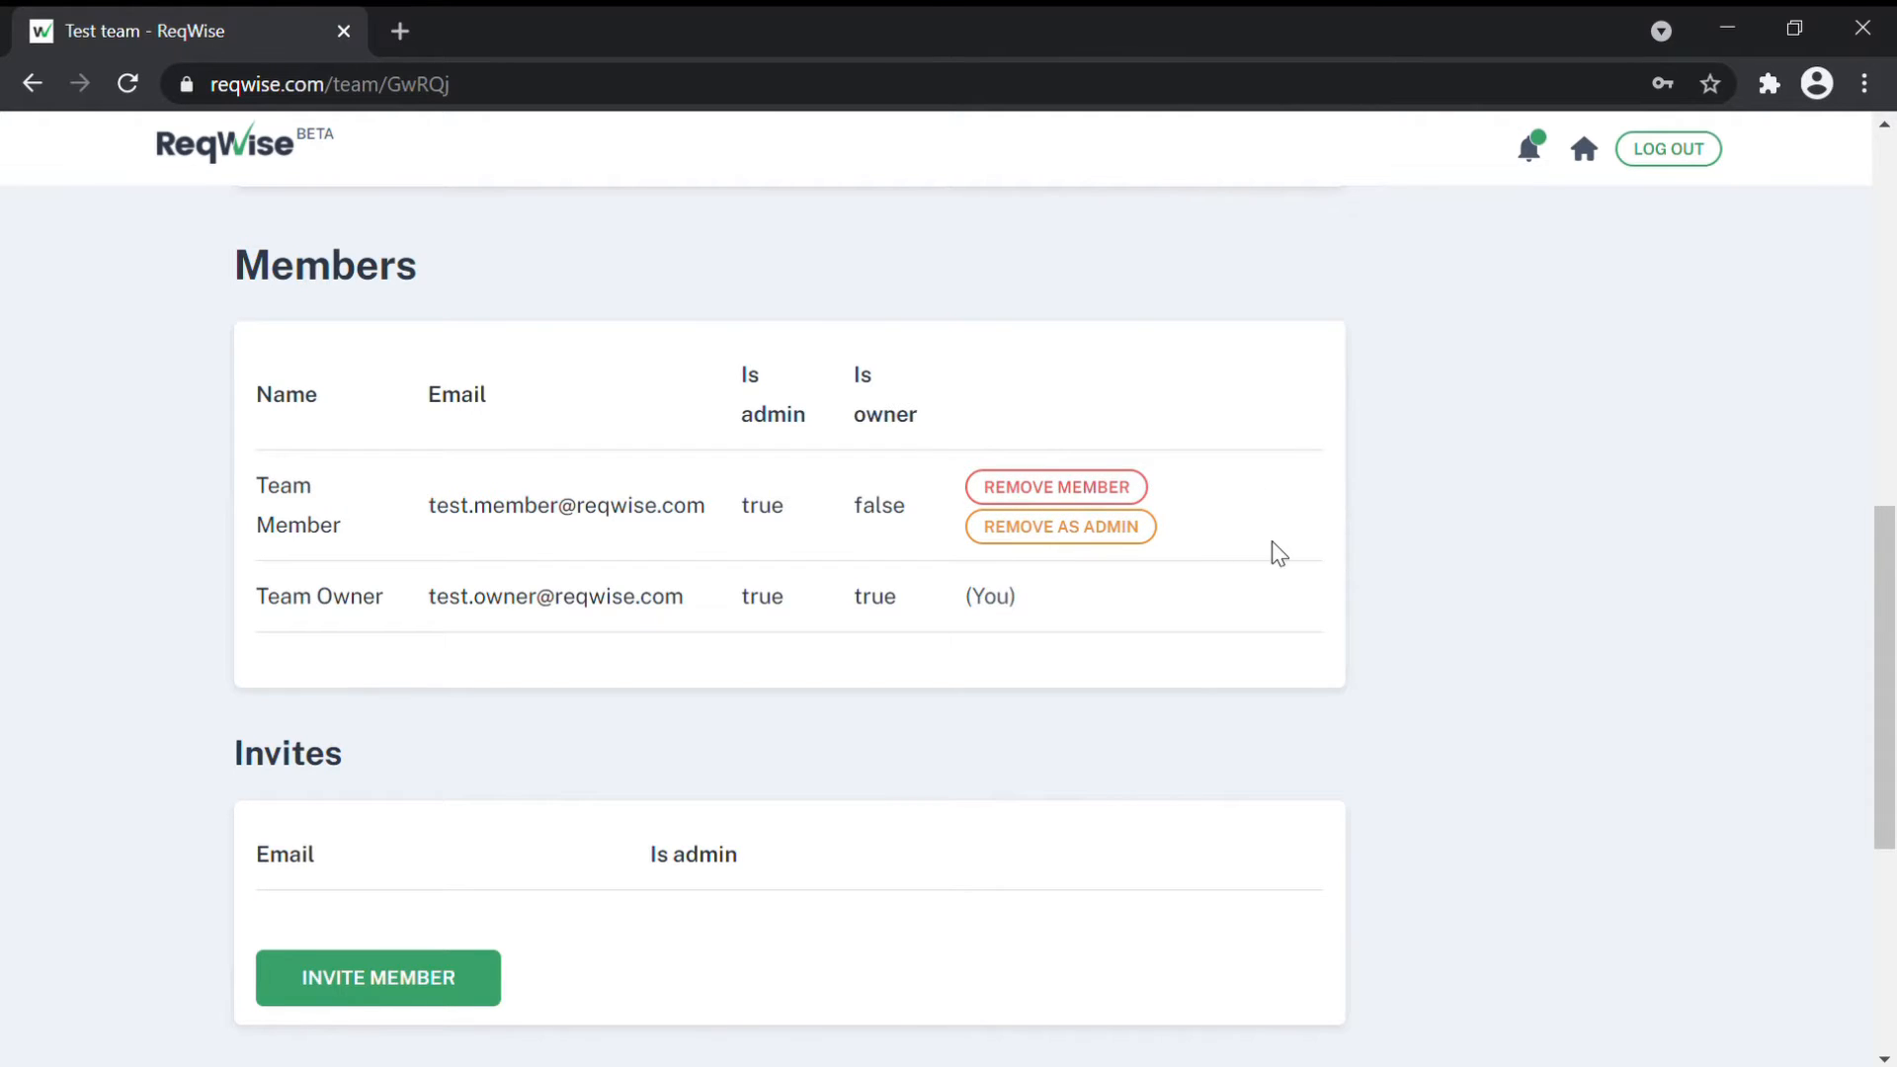
left_click(1131, 532)
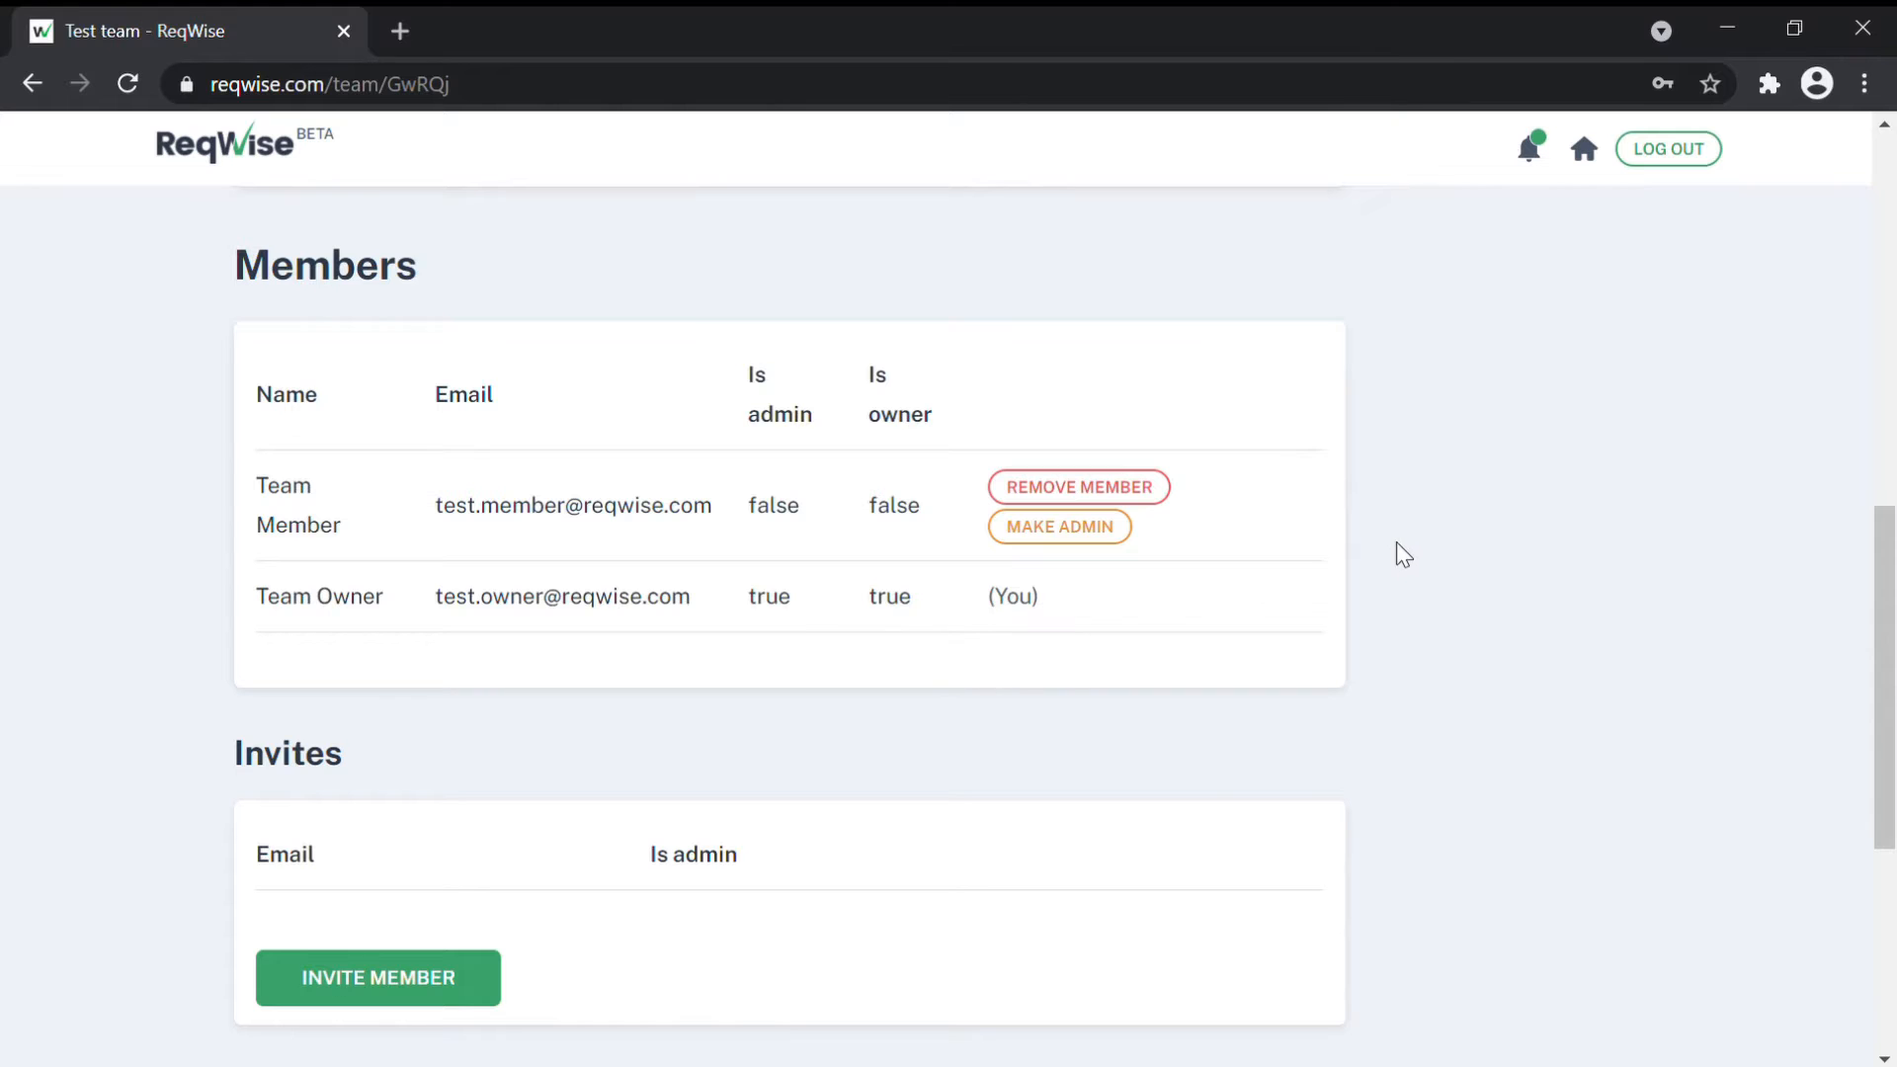
Step: View Test team's member invitation form without sending an invite, and examine the Integrations and Danger Zone sections
scroll(1401, 553, "down", 5)
scroll(543, 568, "up", 1)
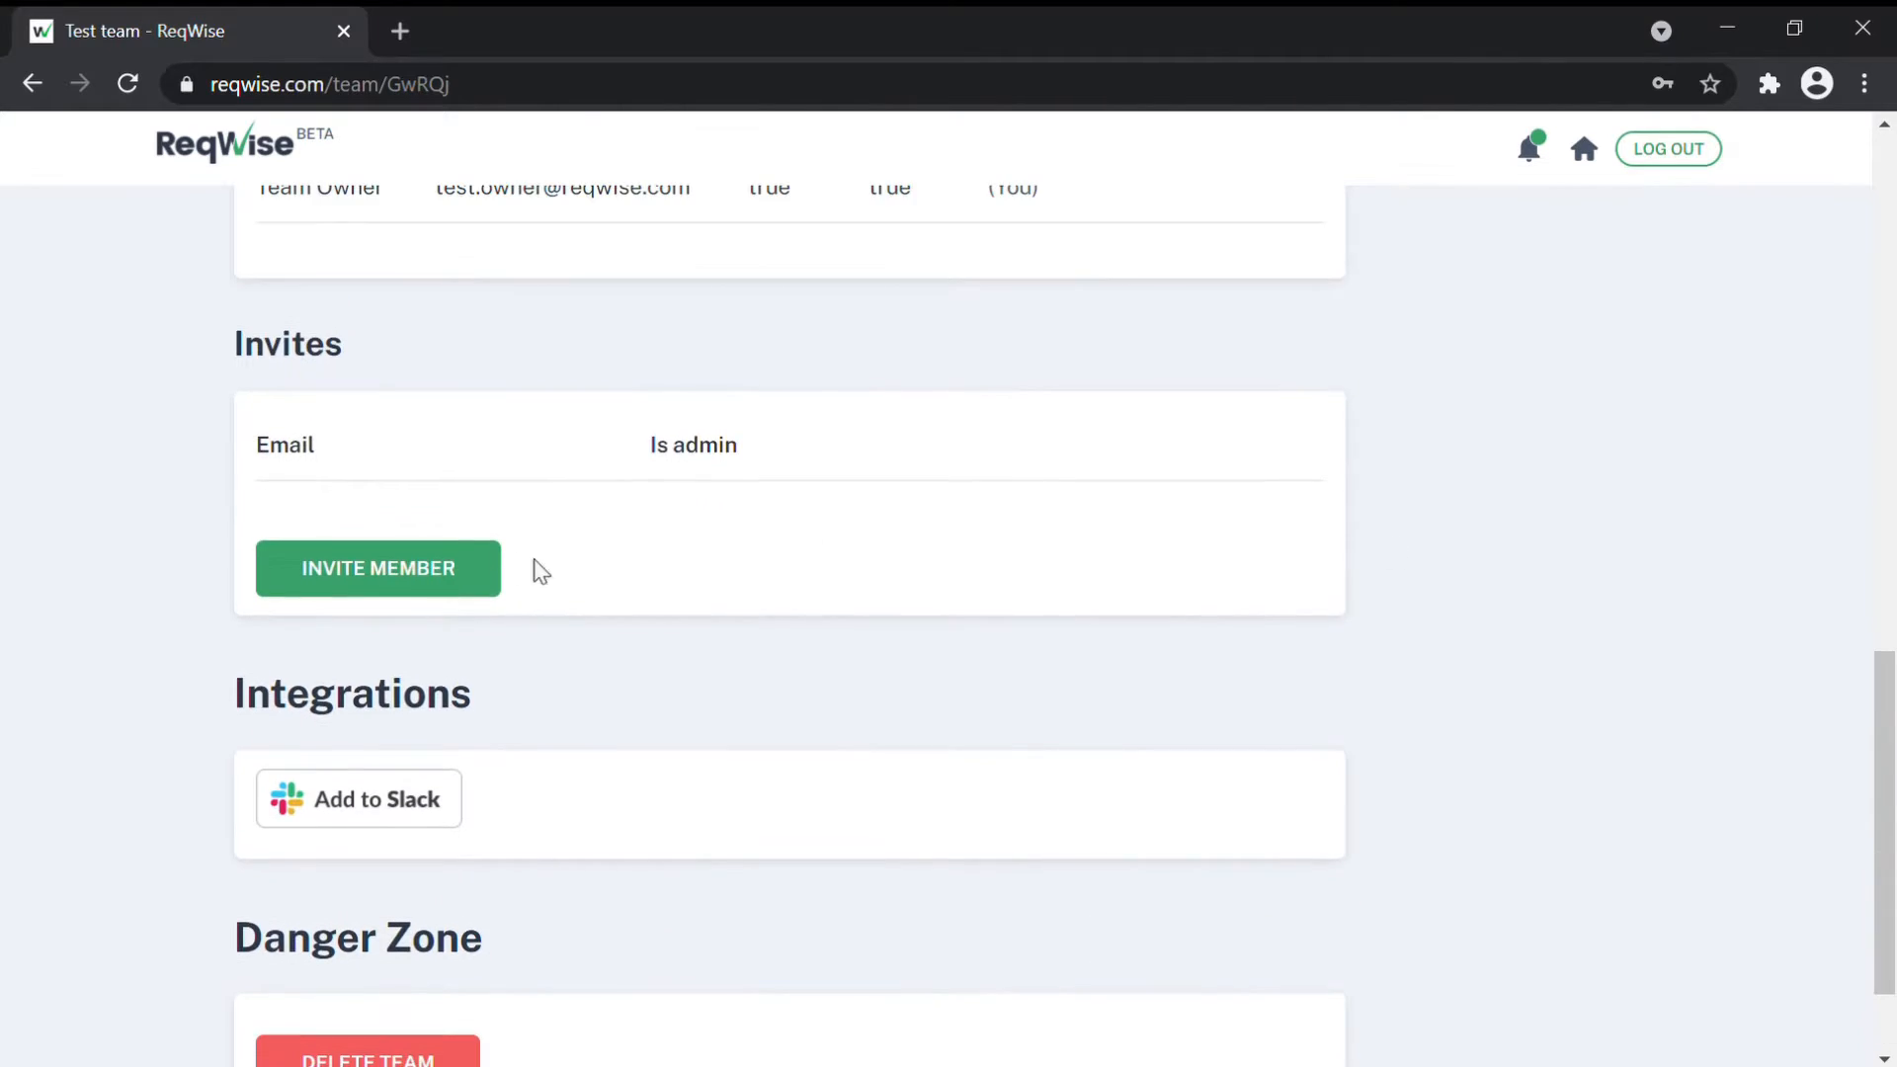
left_click(472, 581)
left_click(414, 624)
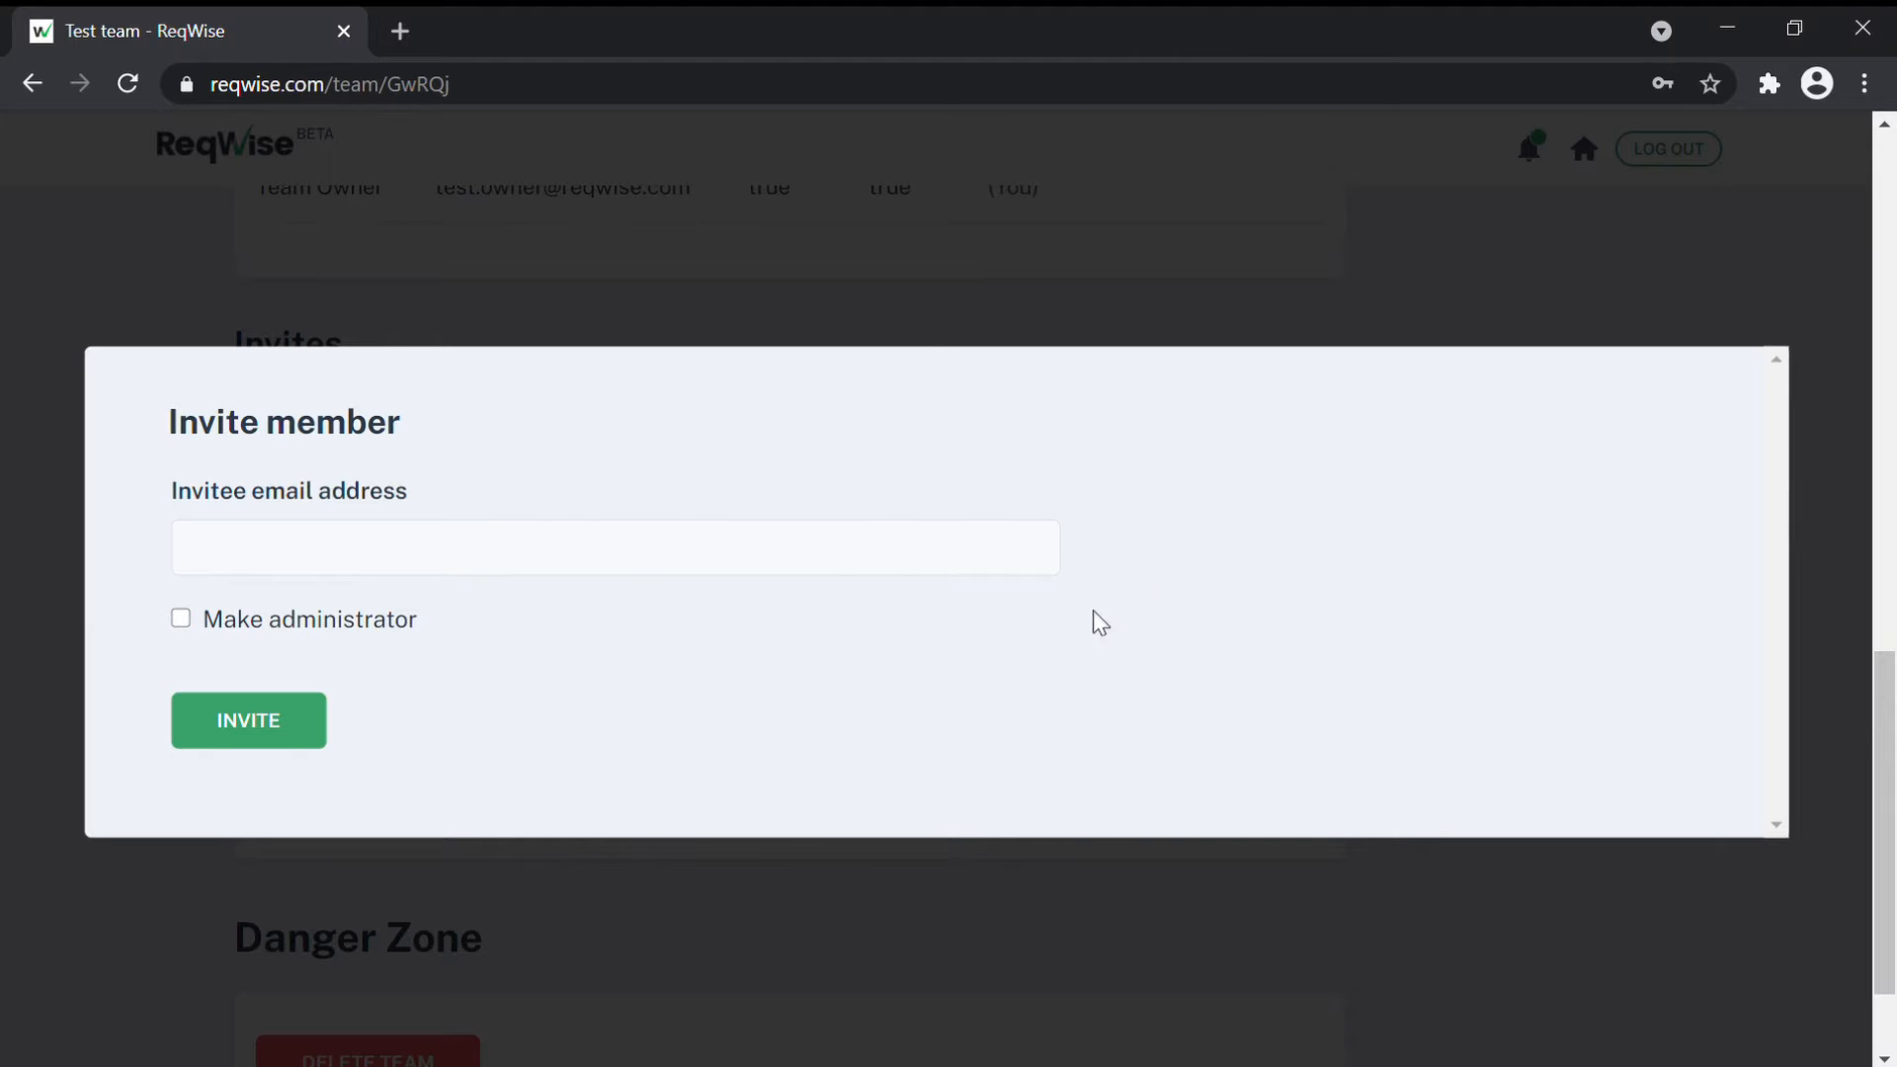
left_click(1329, 286)
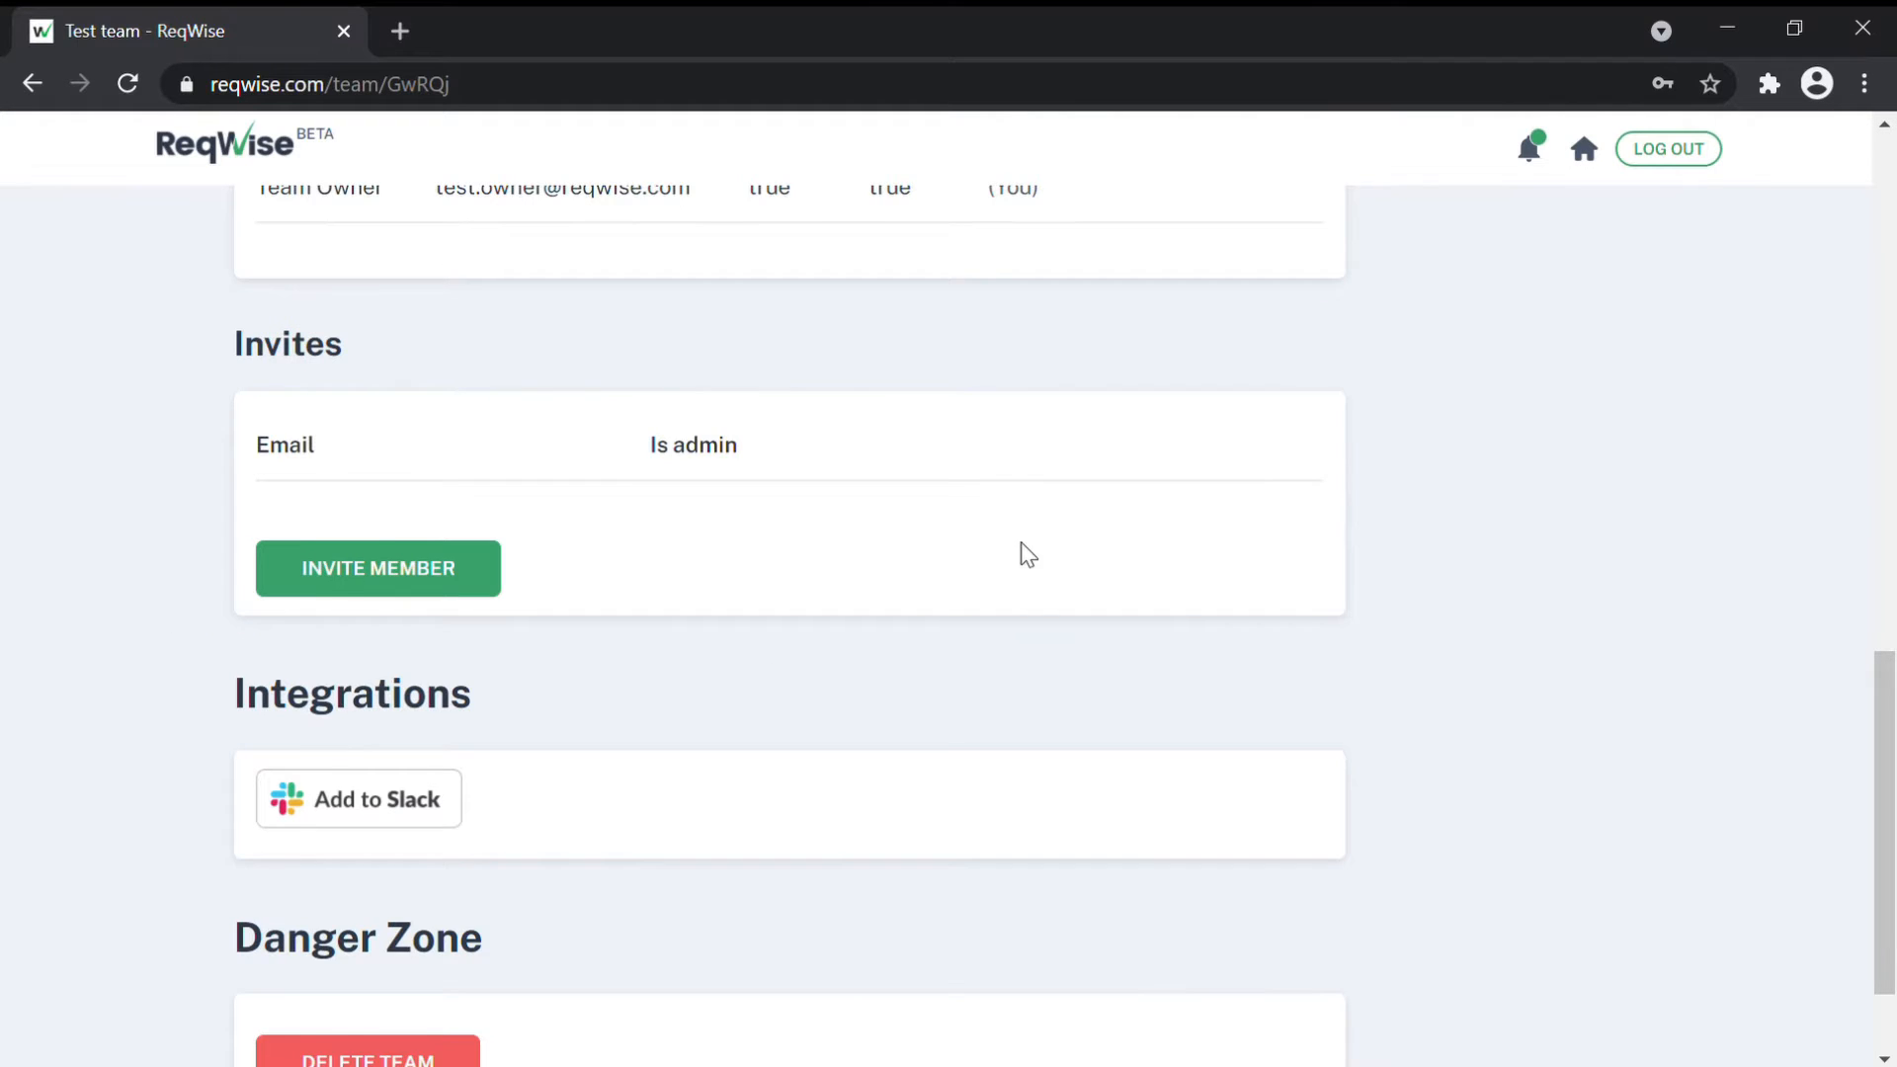
scroll(1020, 550, "down", 2)
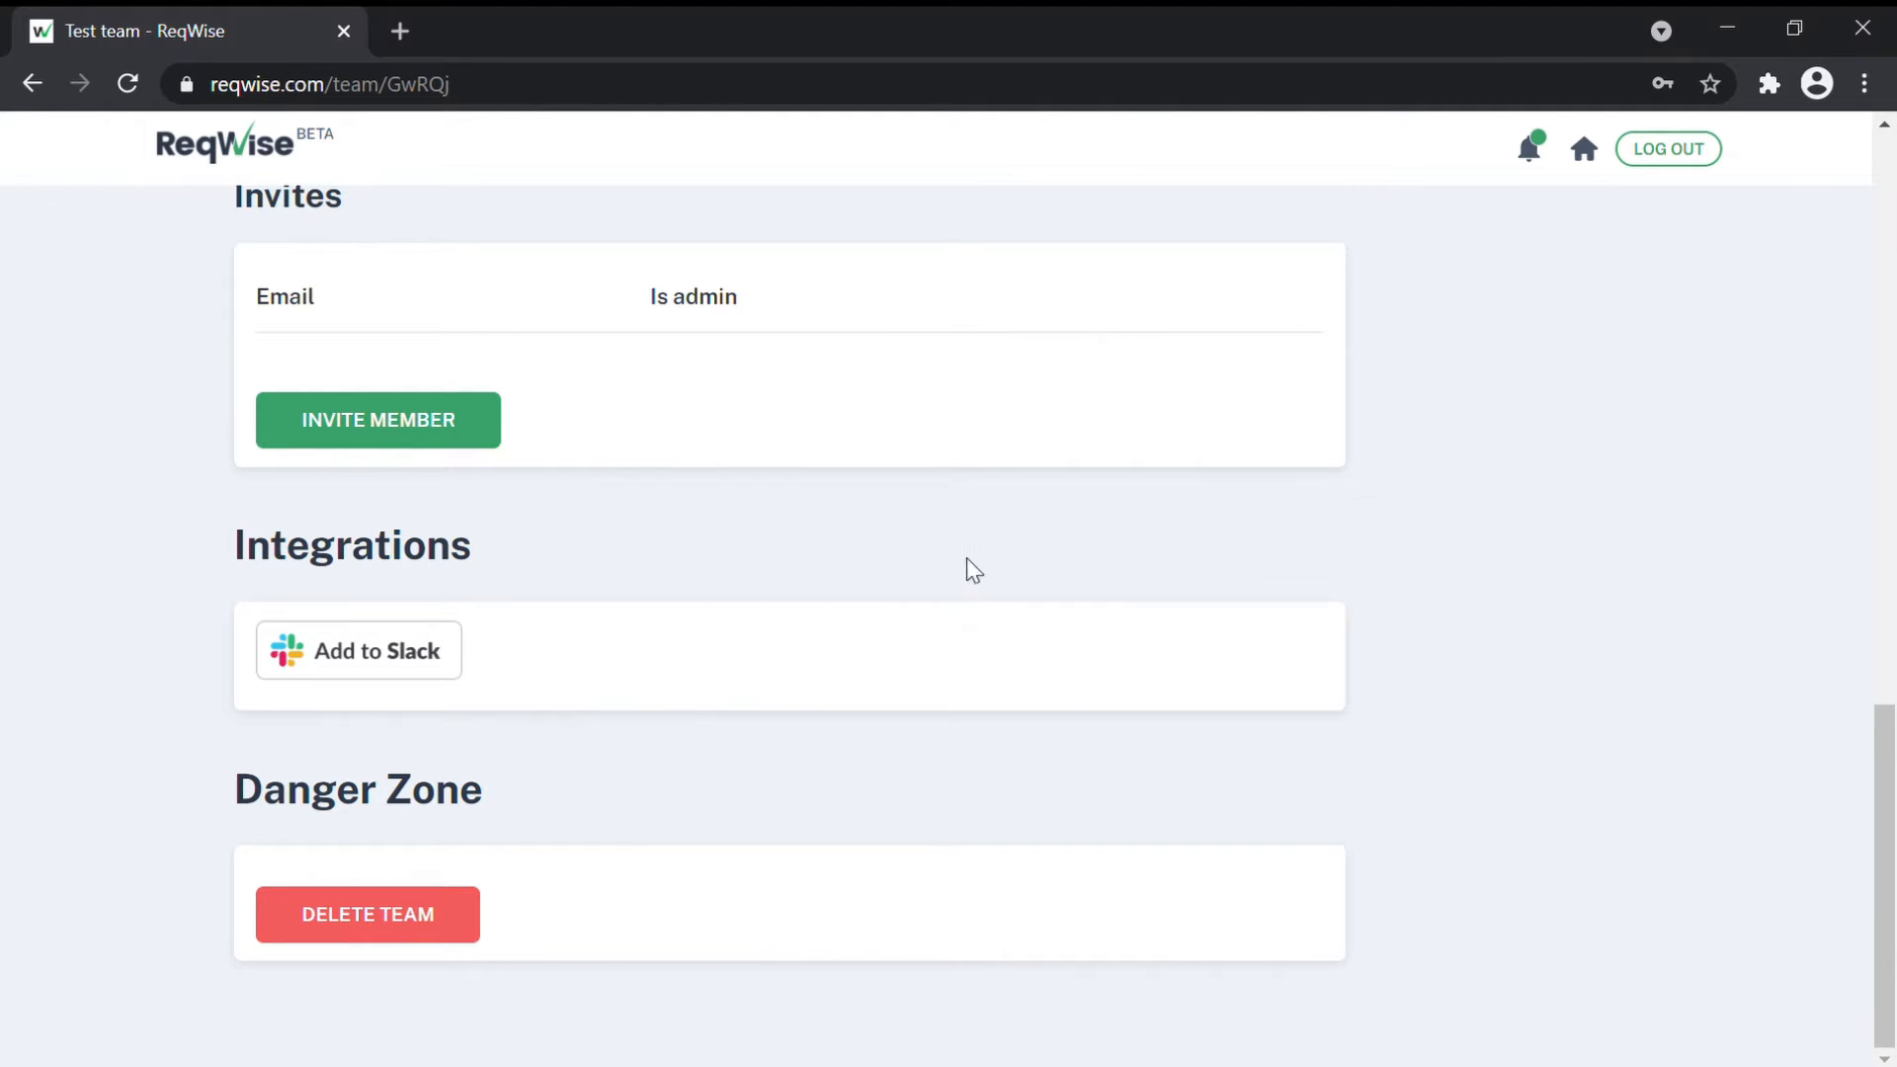
Step: Open Test project and examine the summary, reviews and recent activity on its dashboard
scroll(1008, 568, "up", 8)
scroll(1018, 581, "up", 8)
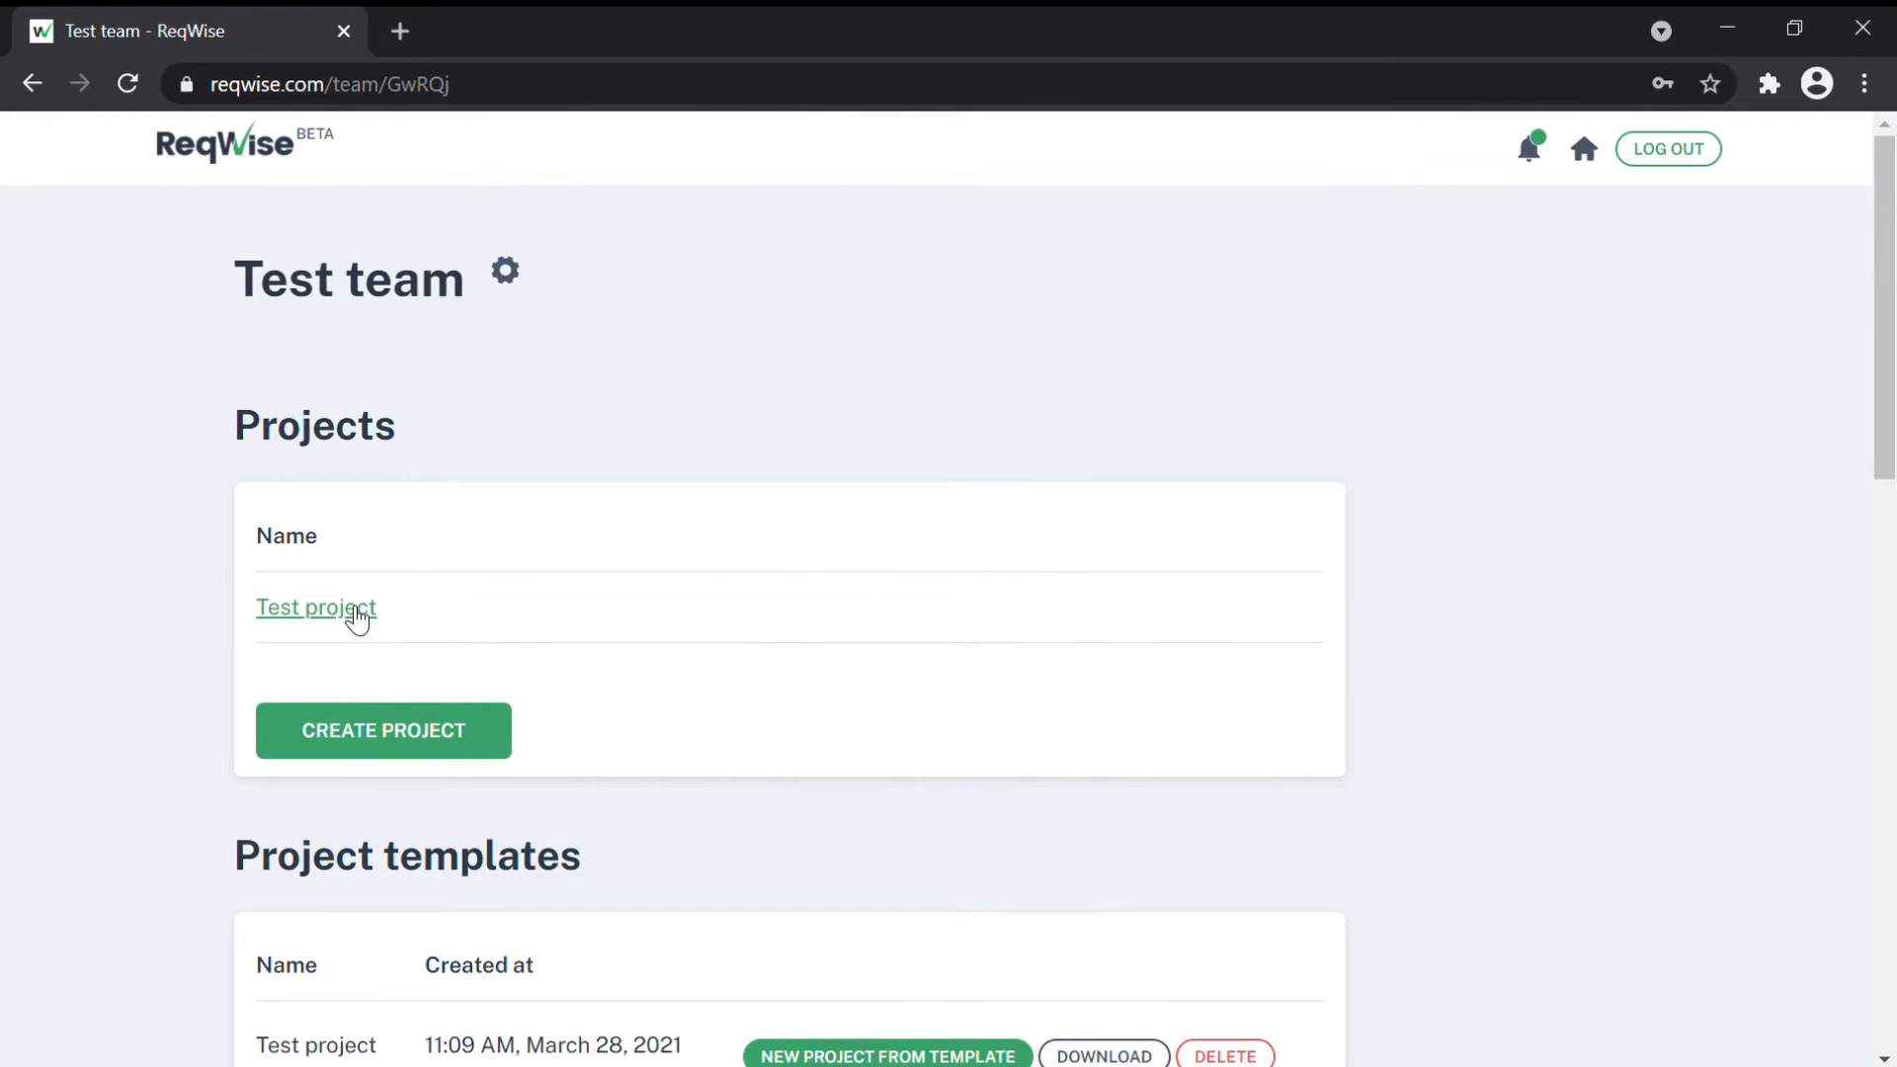
left_click(351, 610)
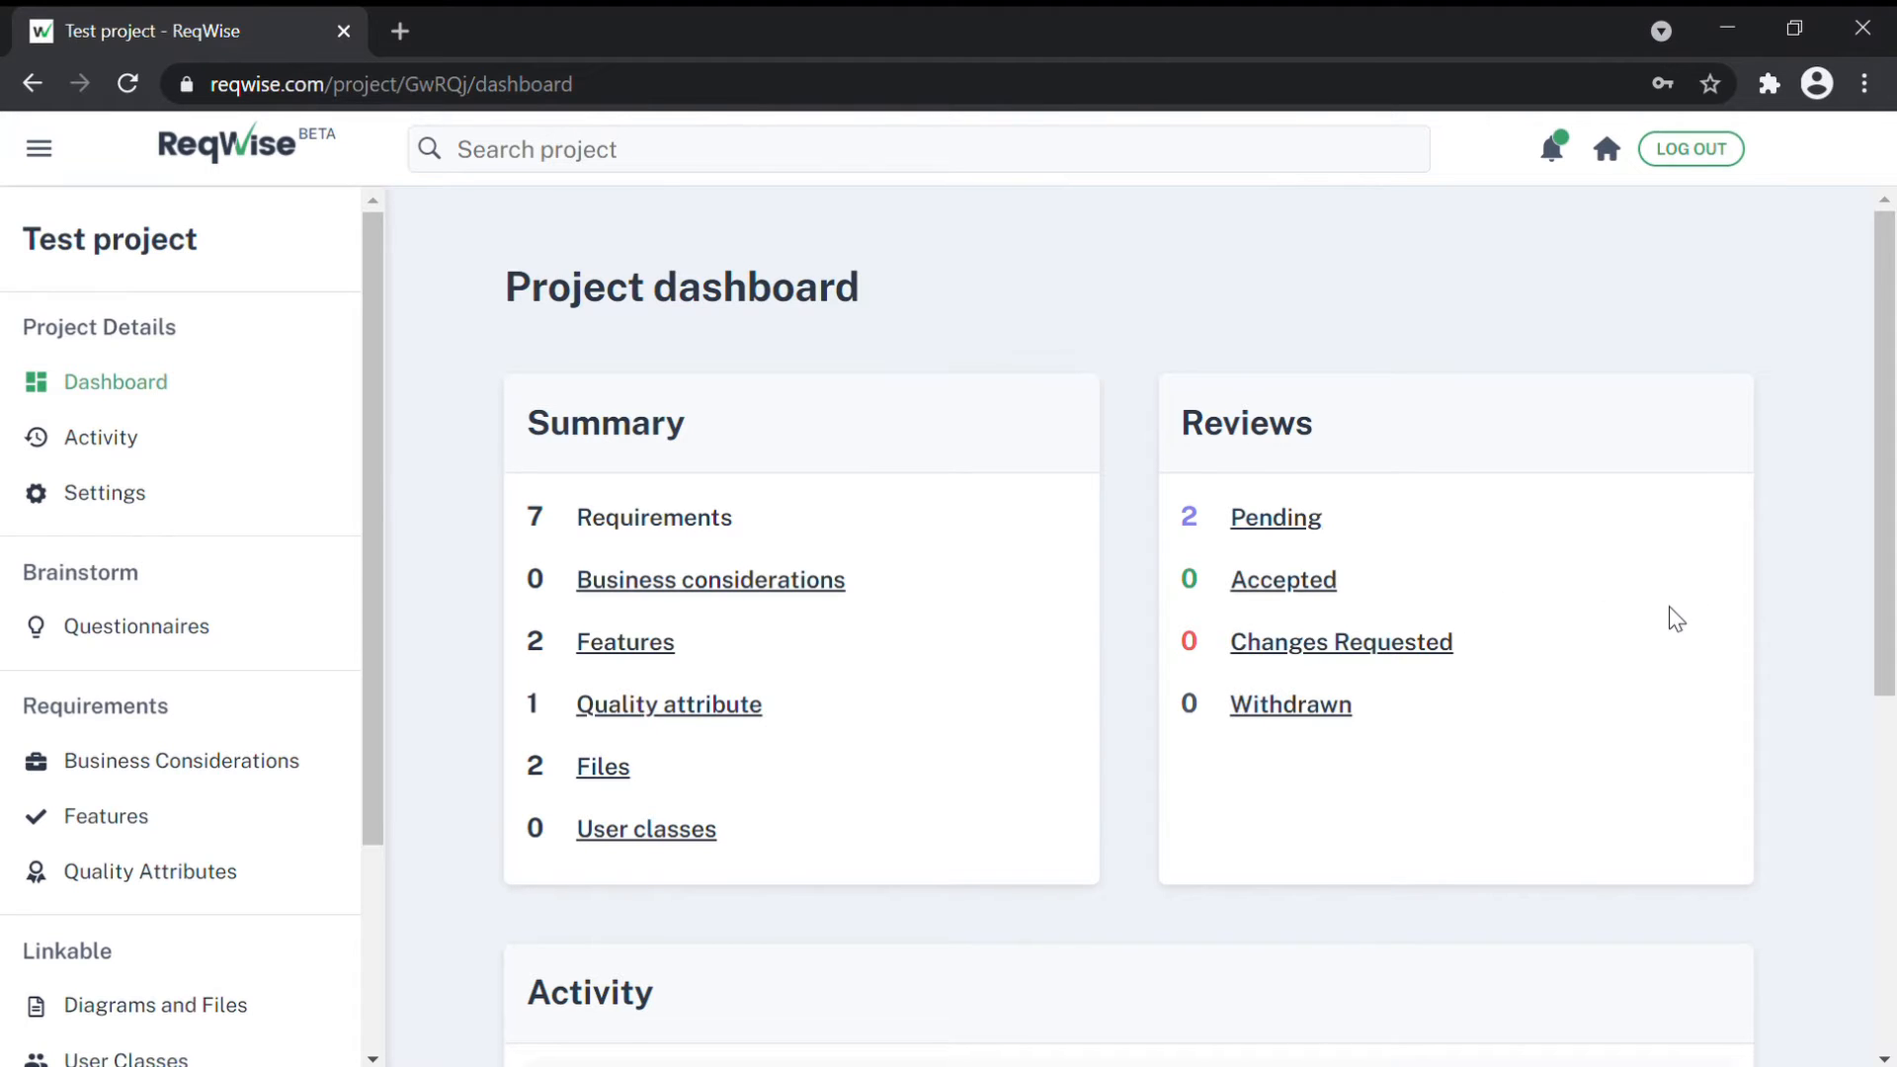
scroll(1680, 620, "down", 6)
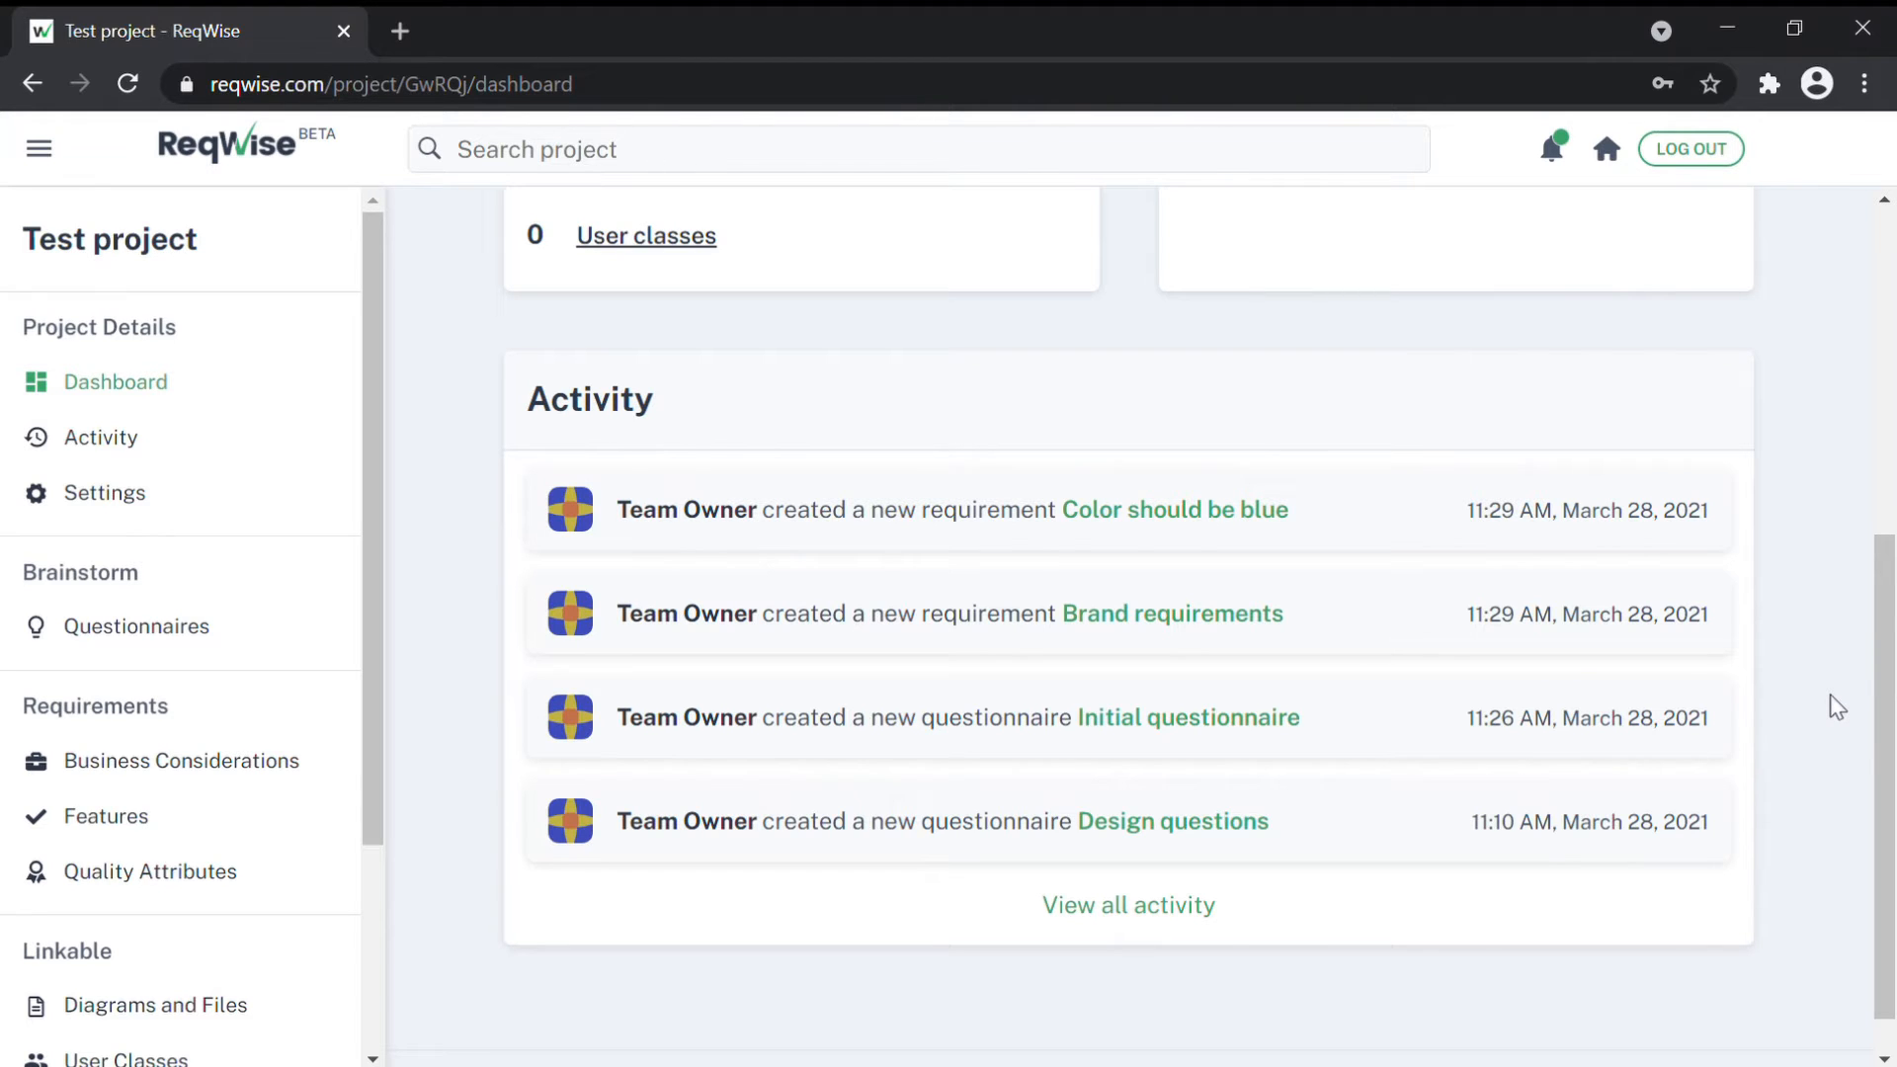
Step: View all activity of Test project and read through the first page of entries
left_click(1183, 915)
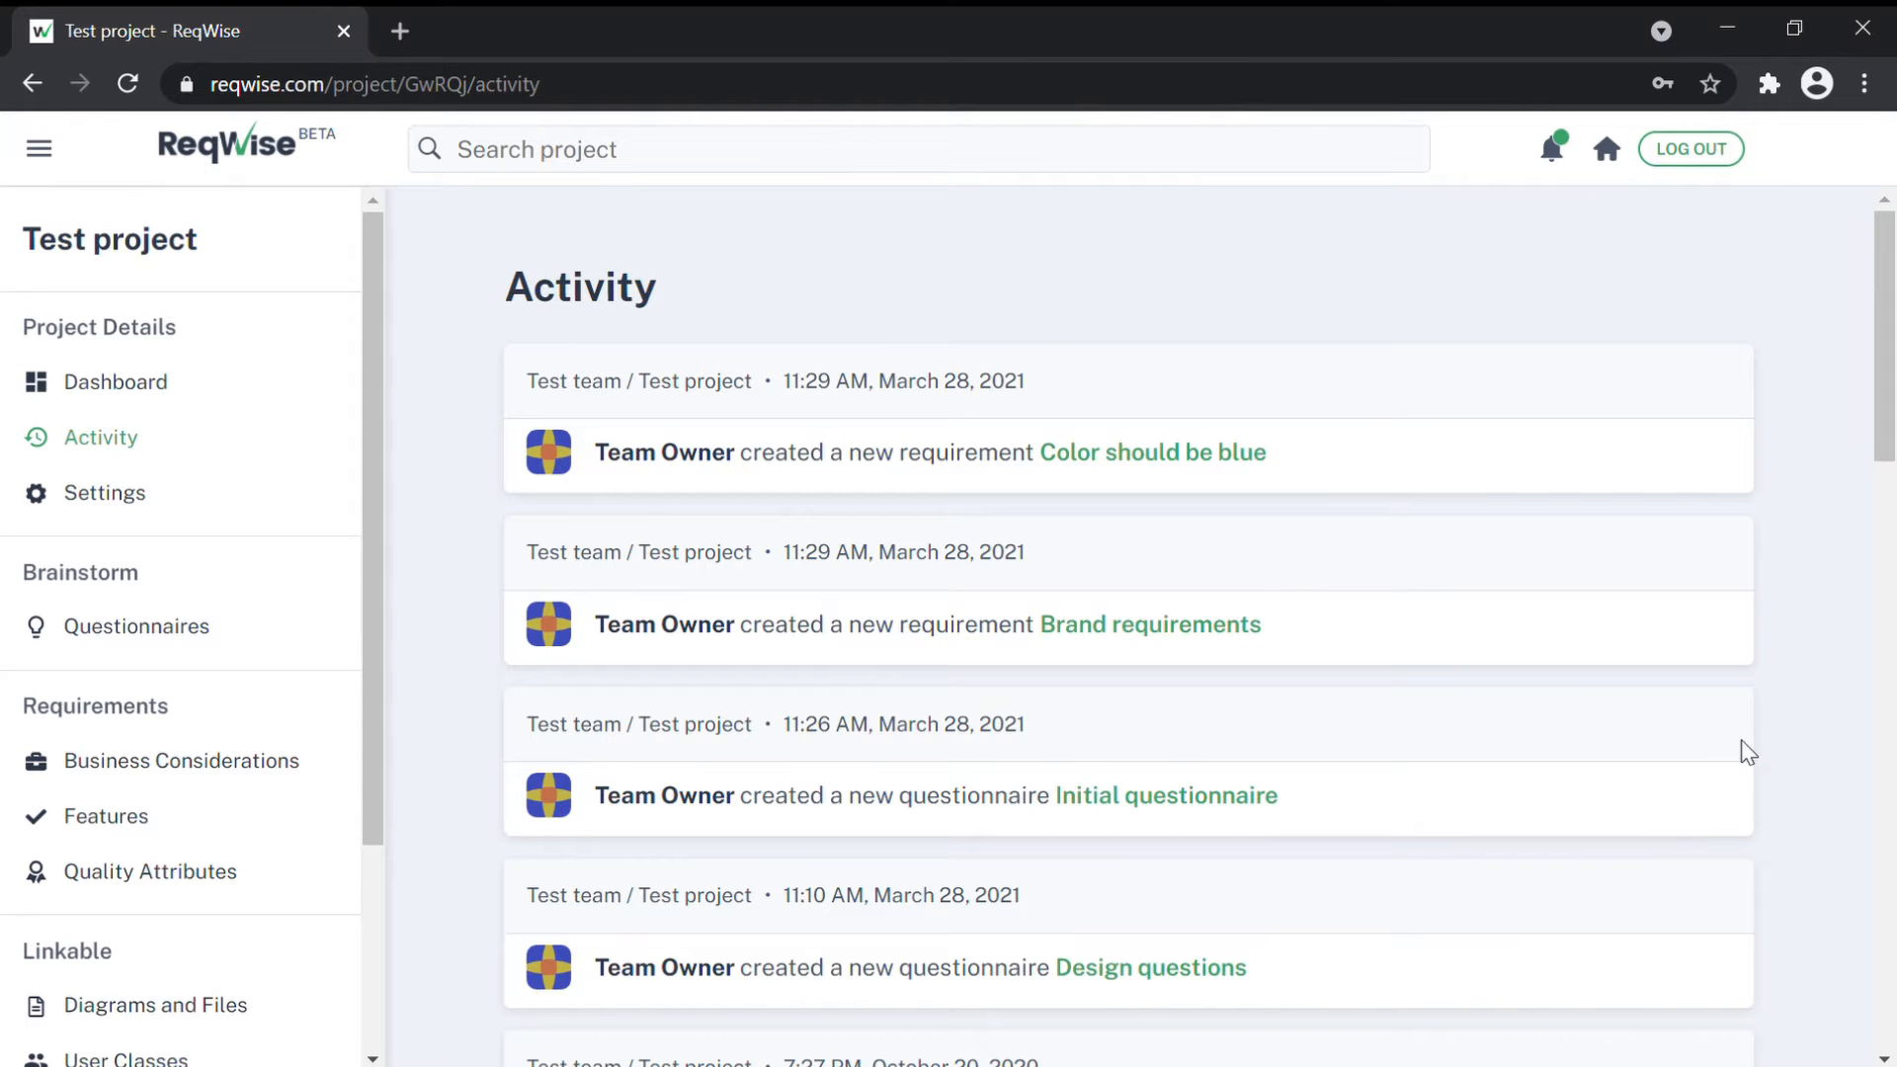
scroll(1737, 751, "down", 3)
scroll(1739, 753, "down", 9)
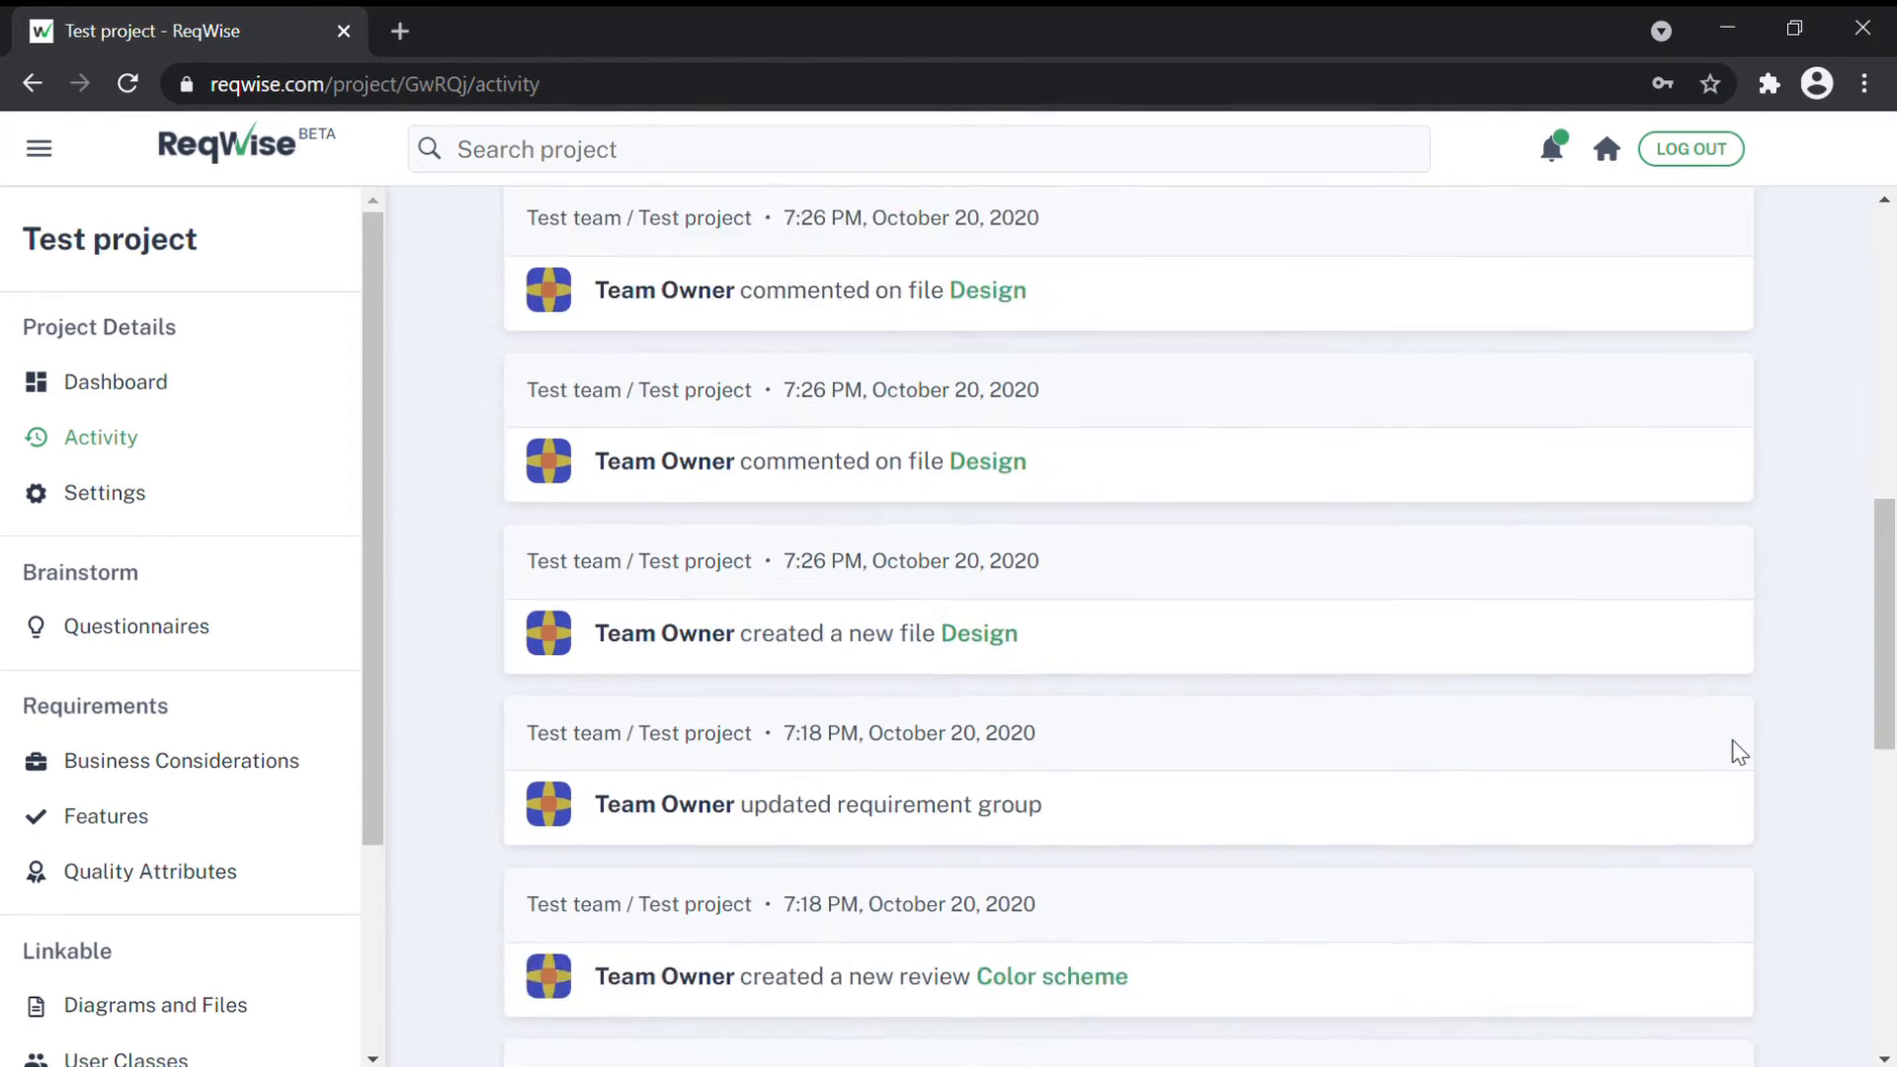
scroll(1737, 754, "up", 3)
scroll(1737, 754, "down", 12)
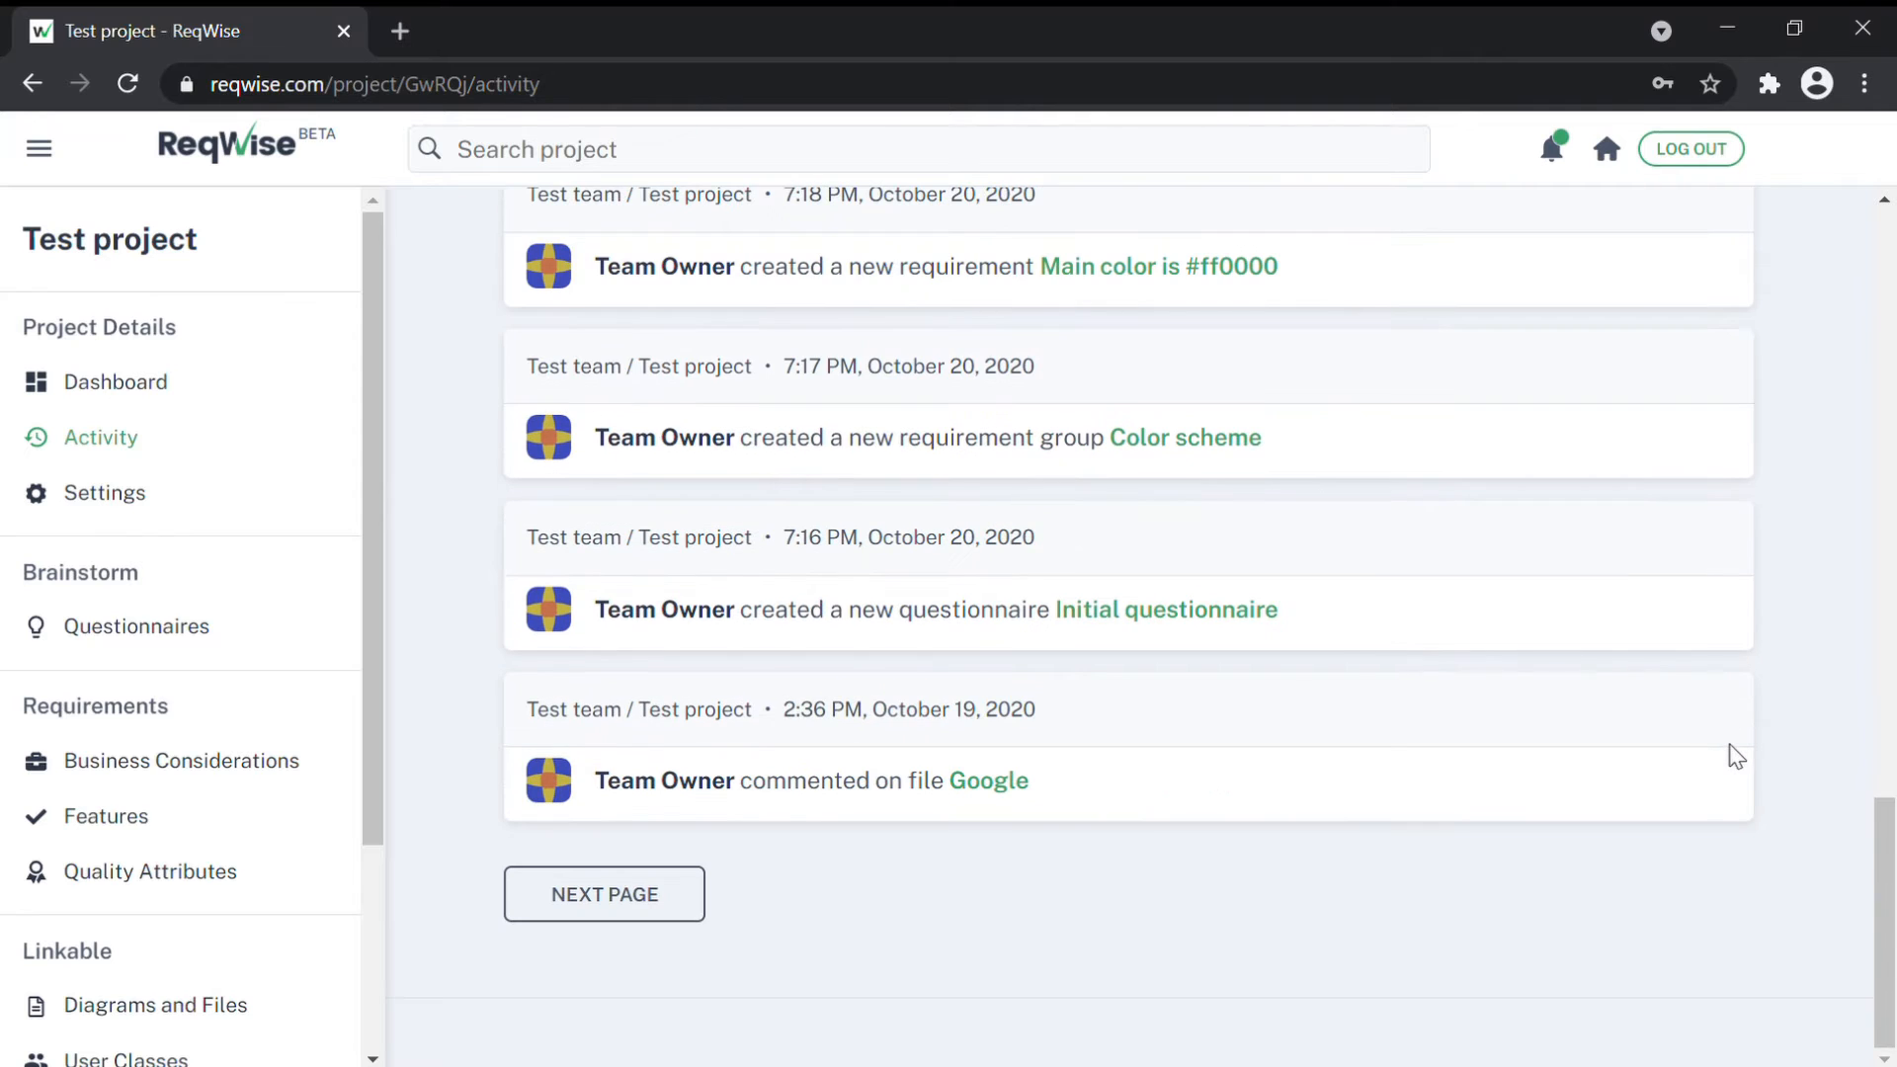
scroll(1737, 756, "up", 20)
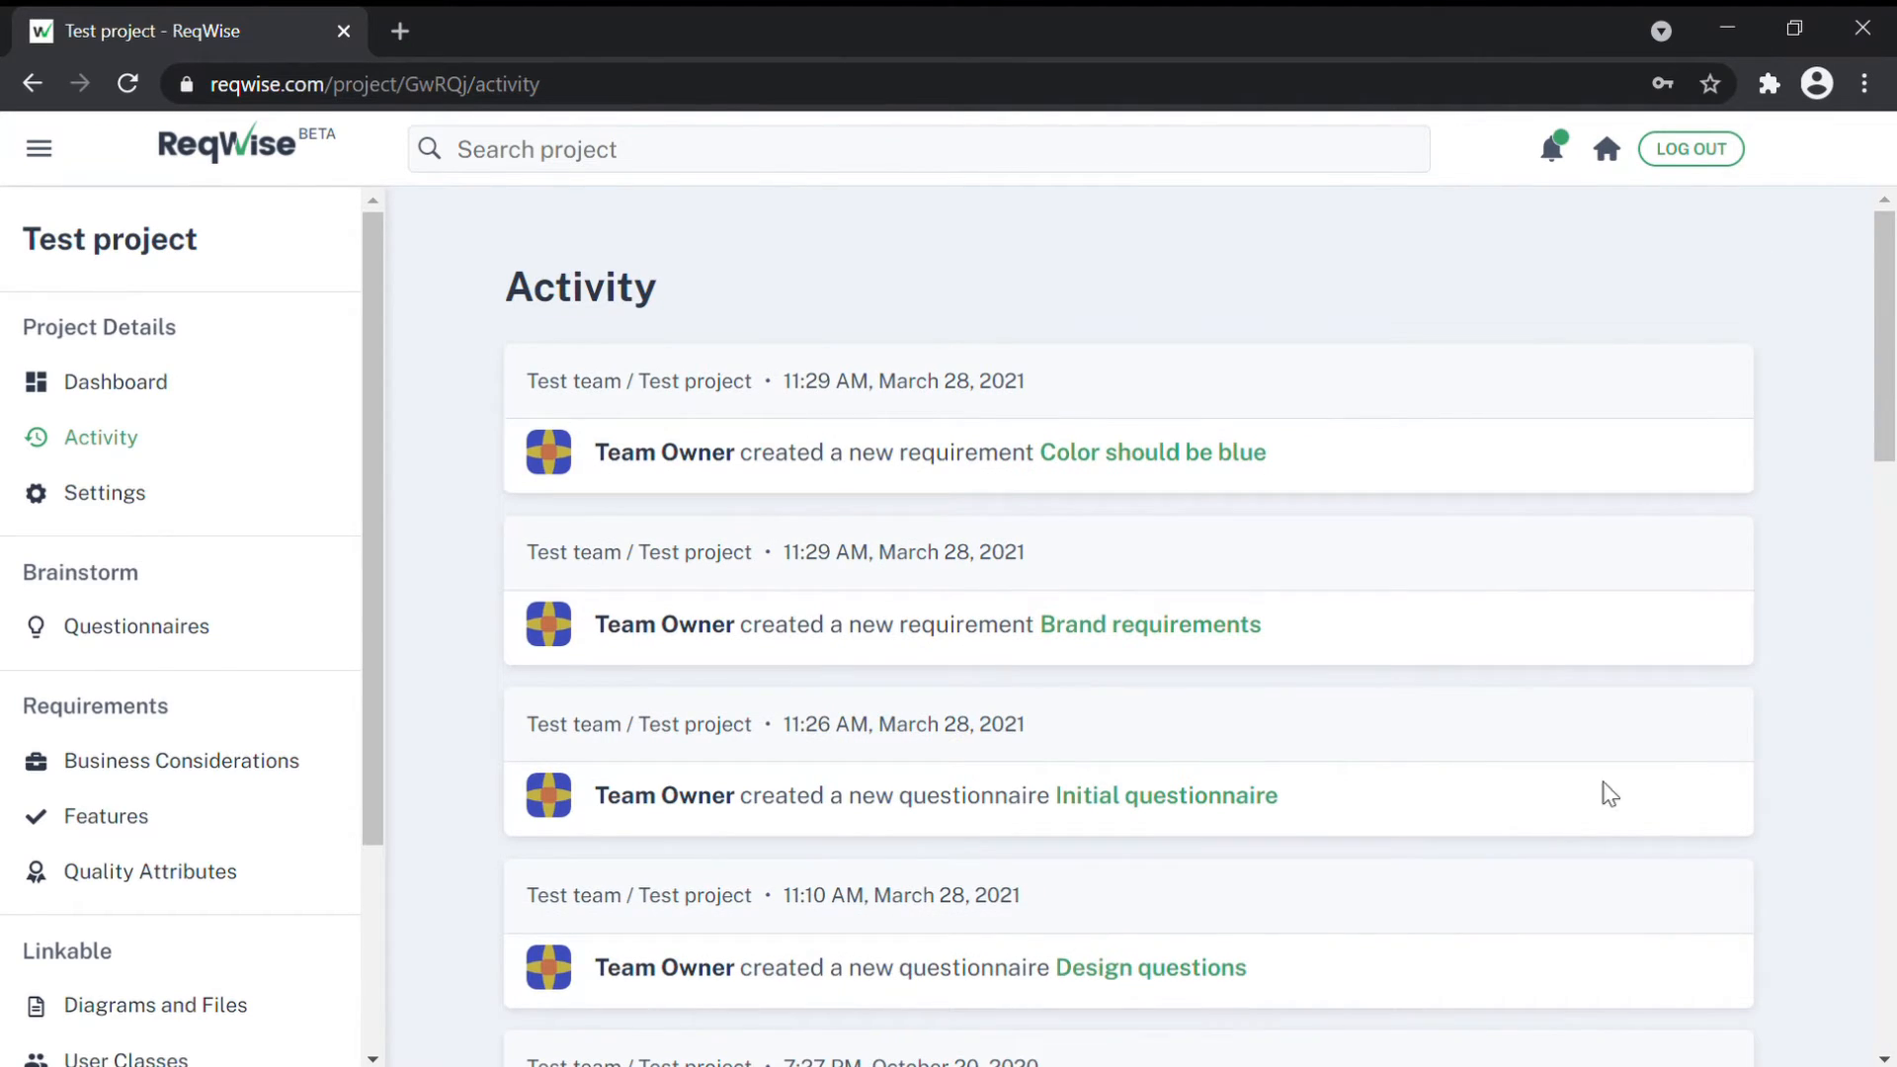
Step: View the project's settings and its list of brainstorm questionnaires
left_click(259, 516)
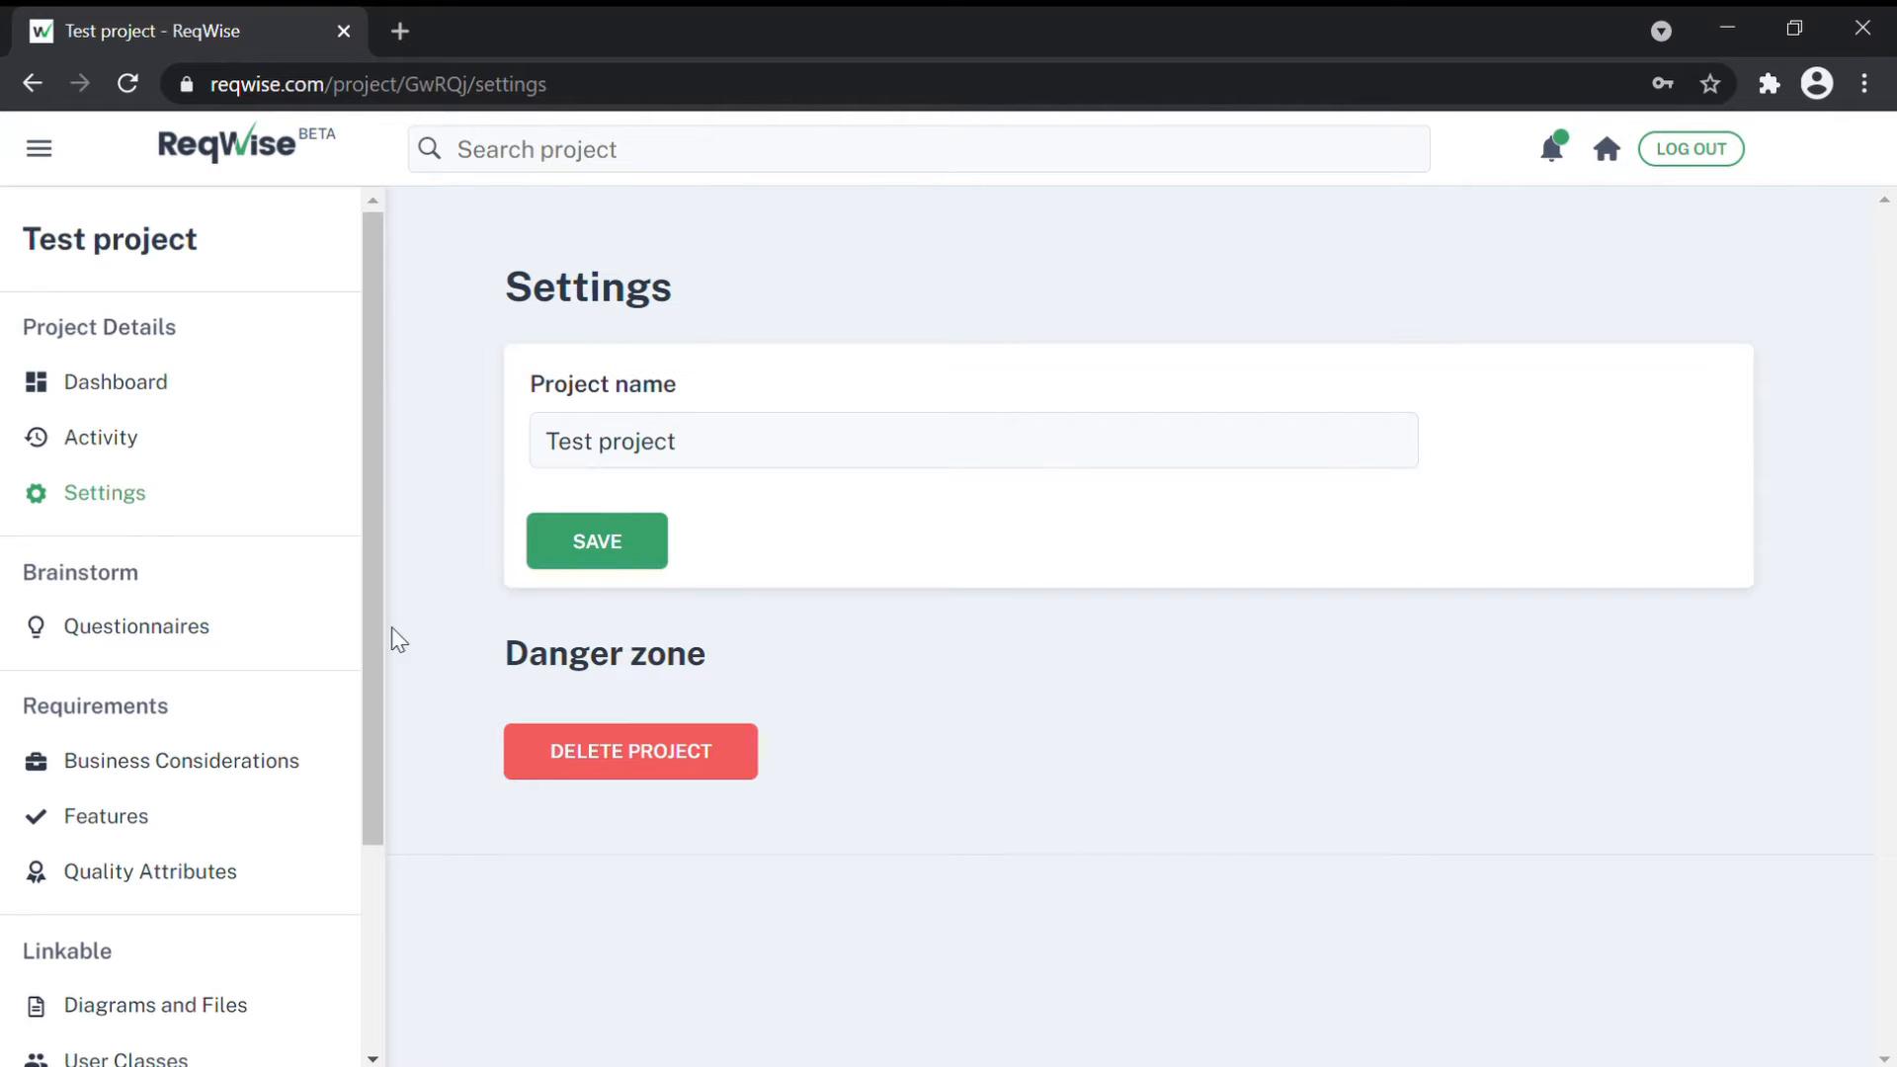
left_click(280, 635)
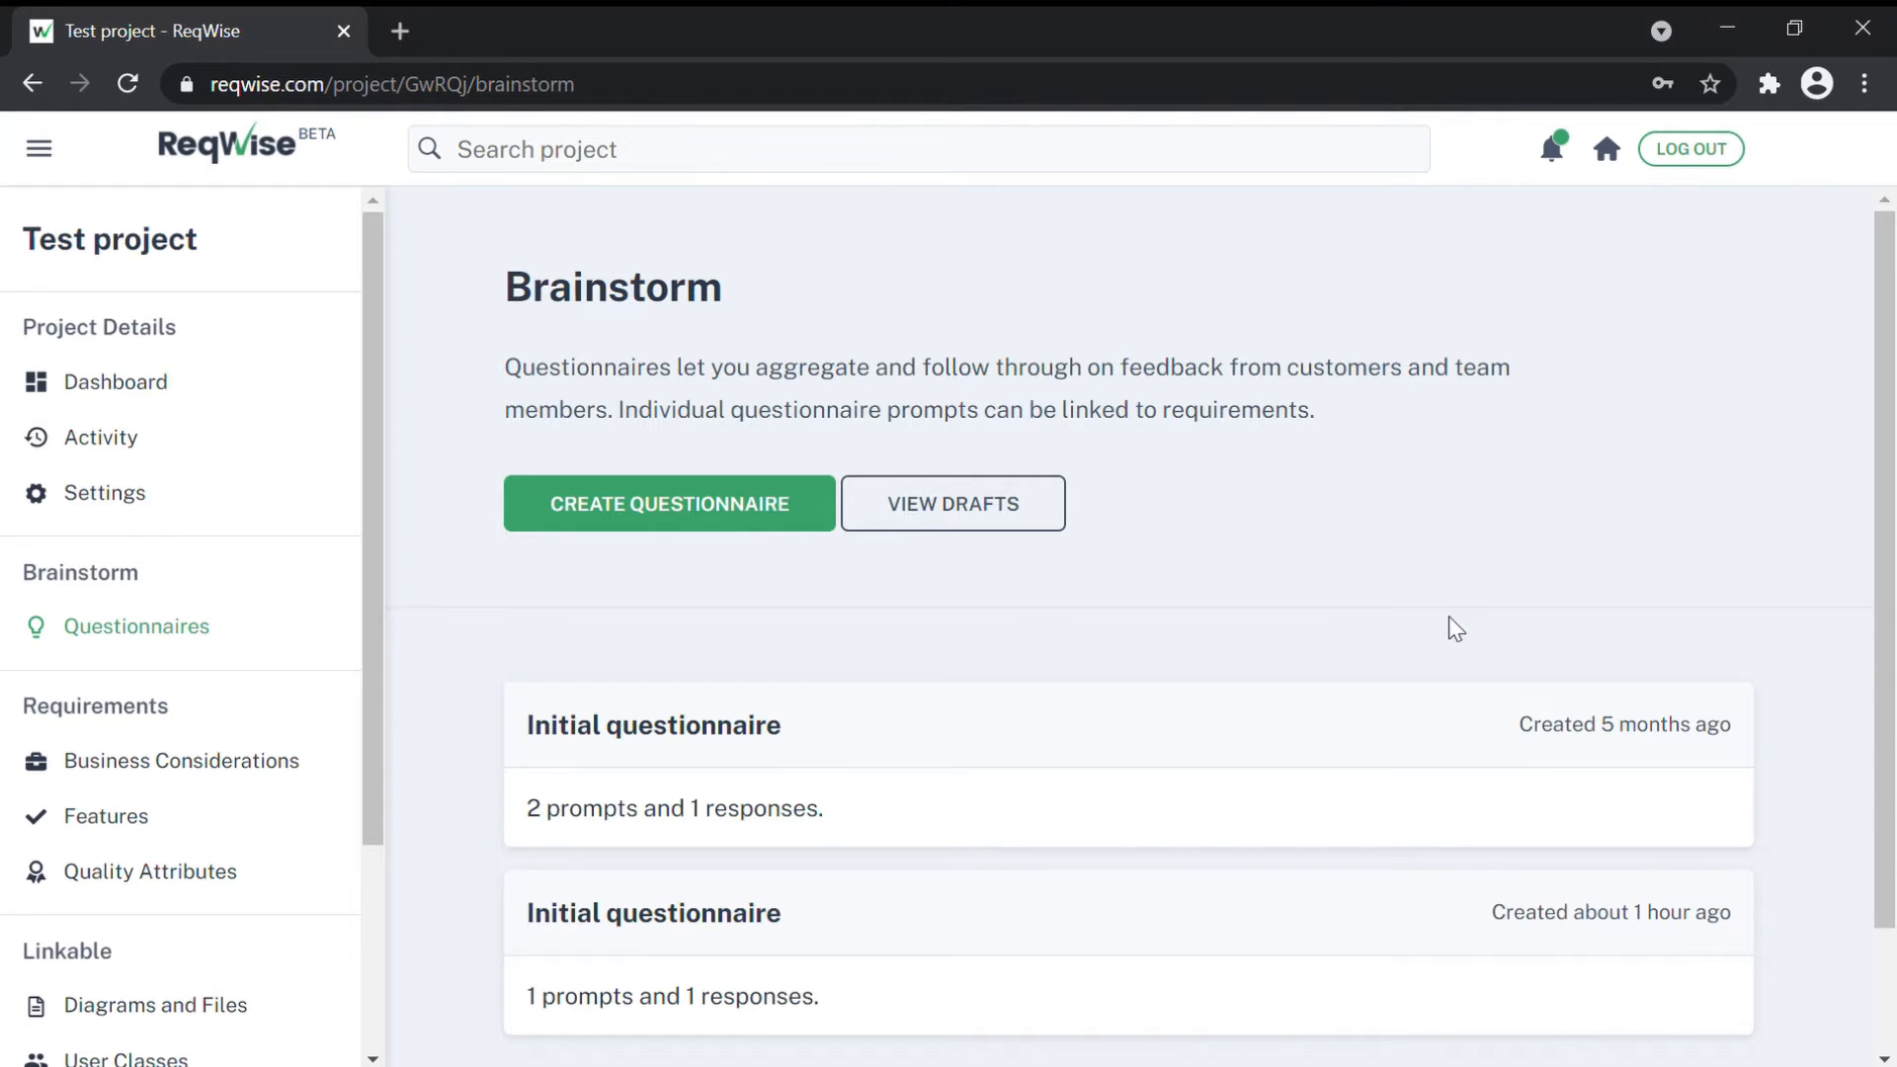
Step: Open the Initial questionnaire created 5 months ago and examine its prompts and responses
left_click(770, 727)
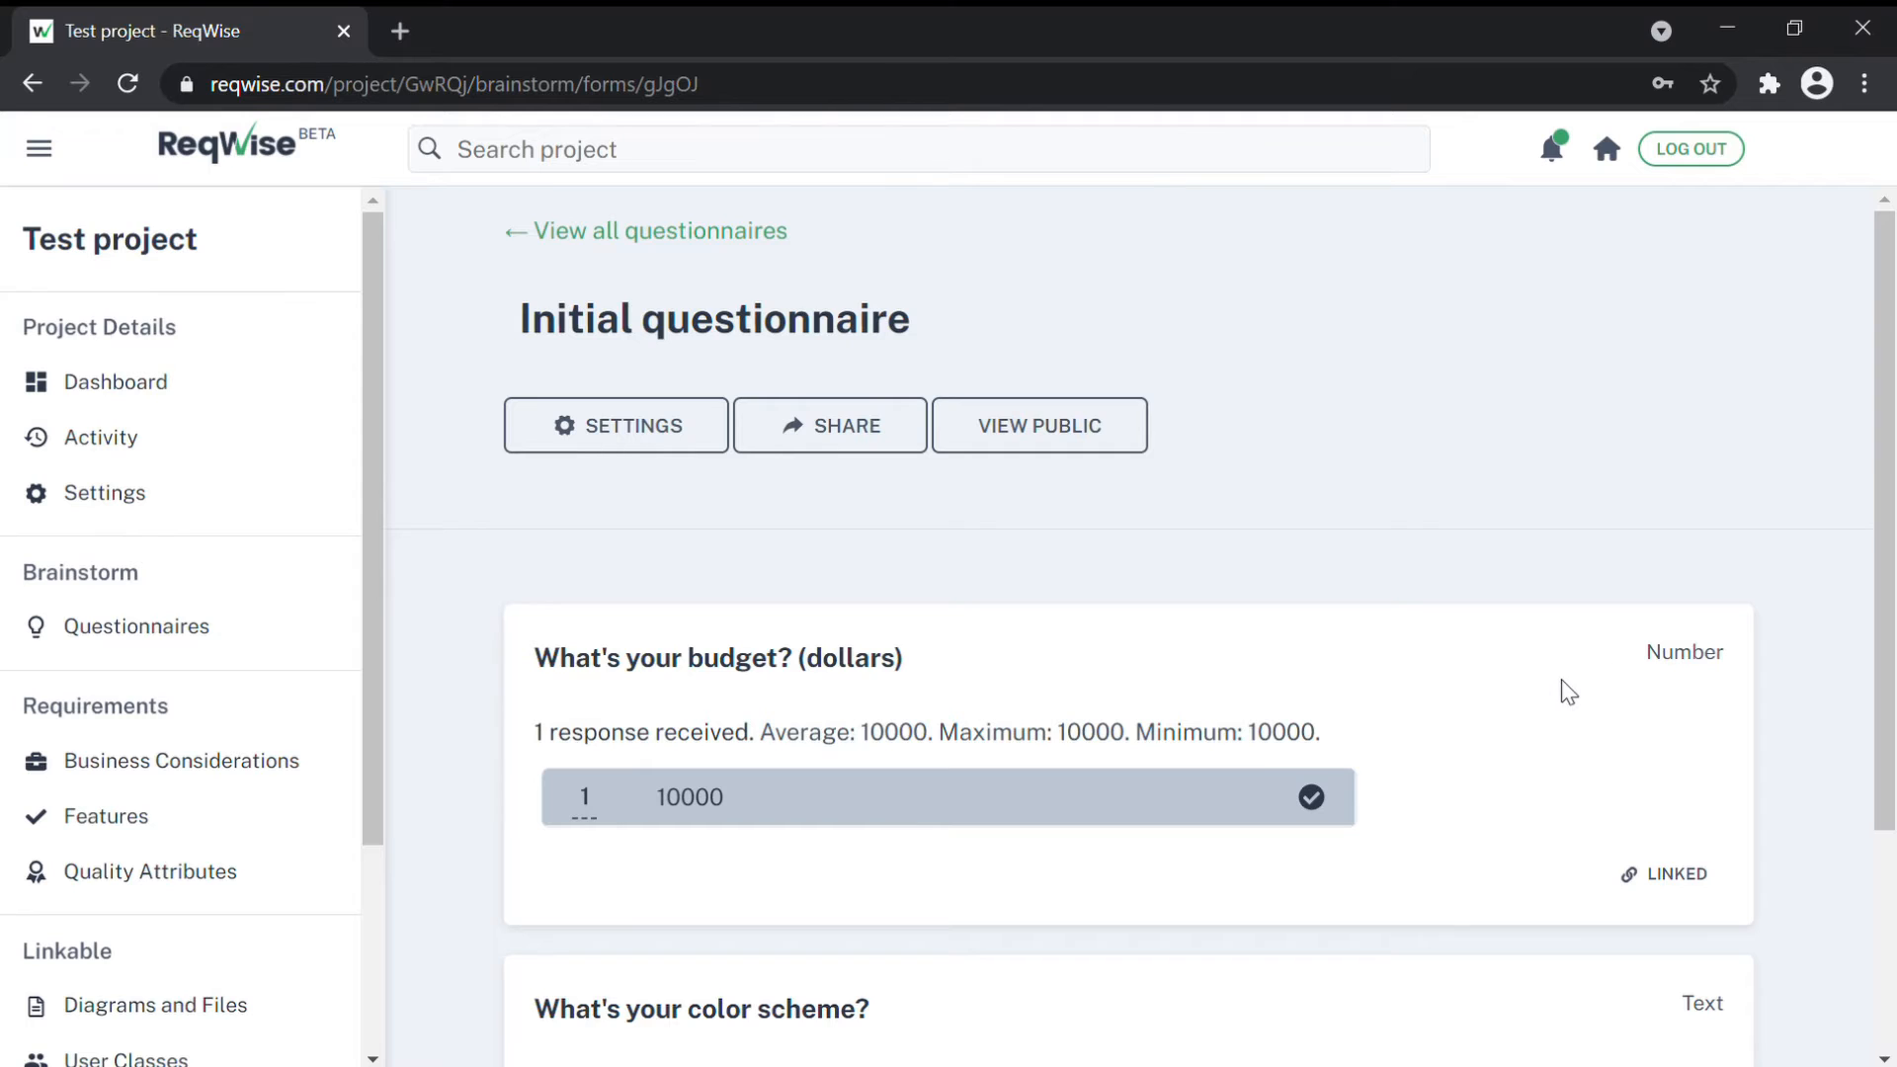
scroll(1562, 681, "down", 3)
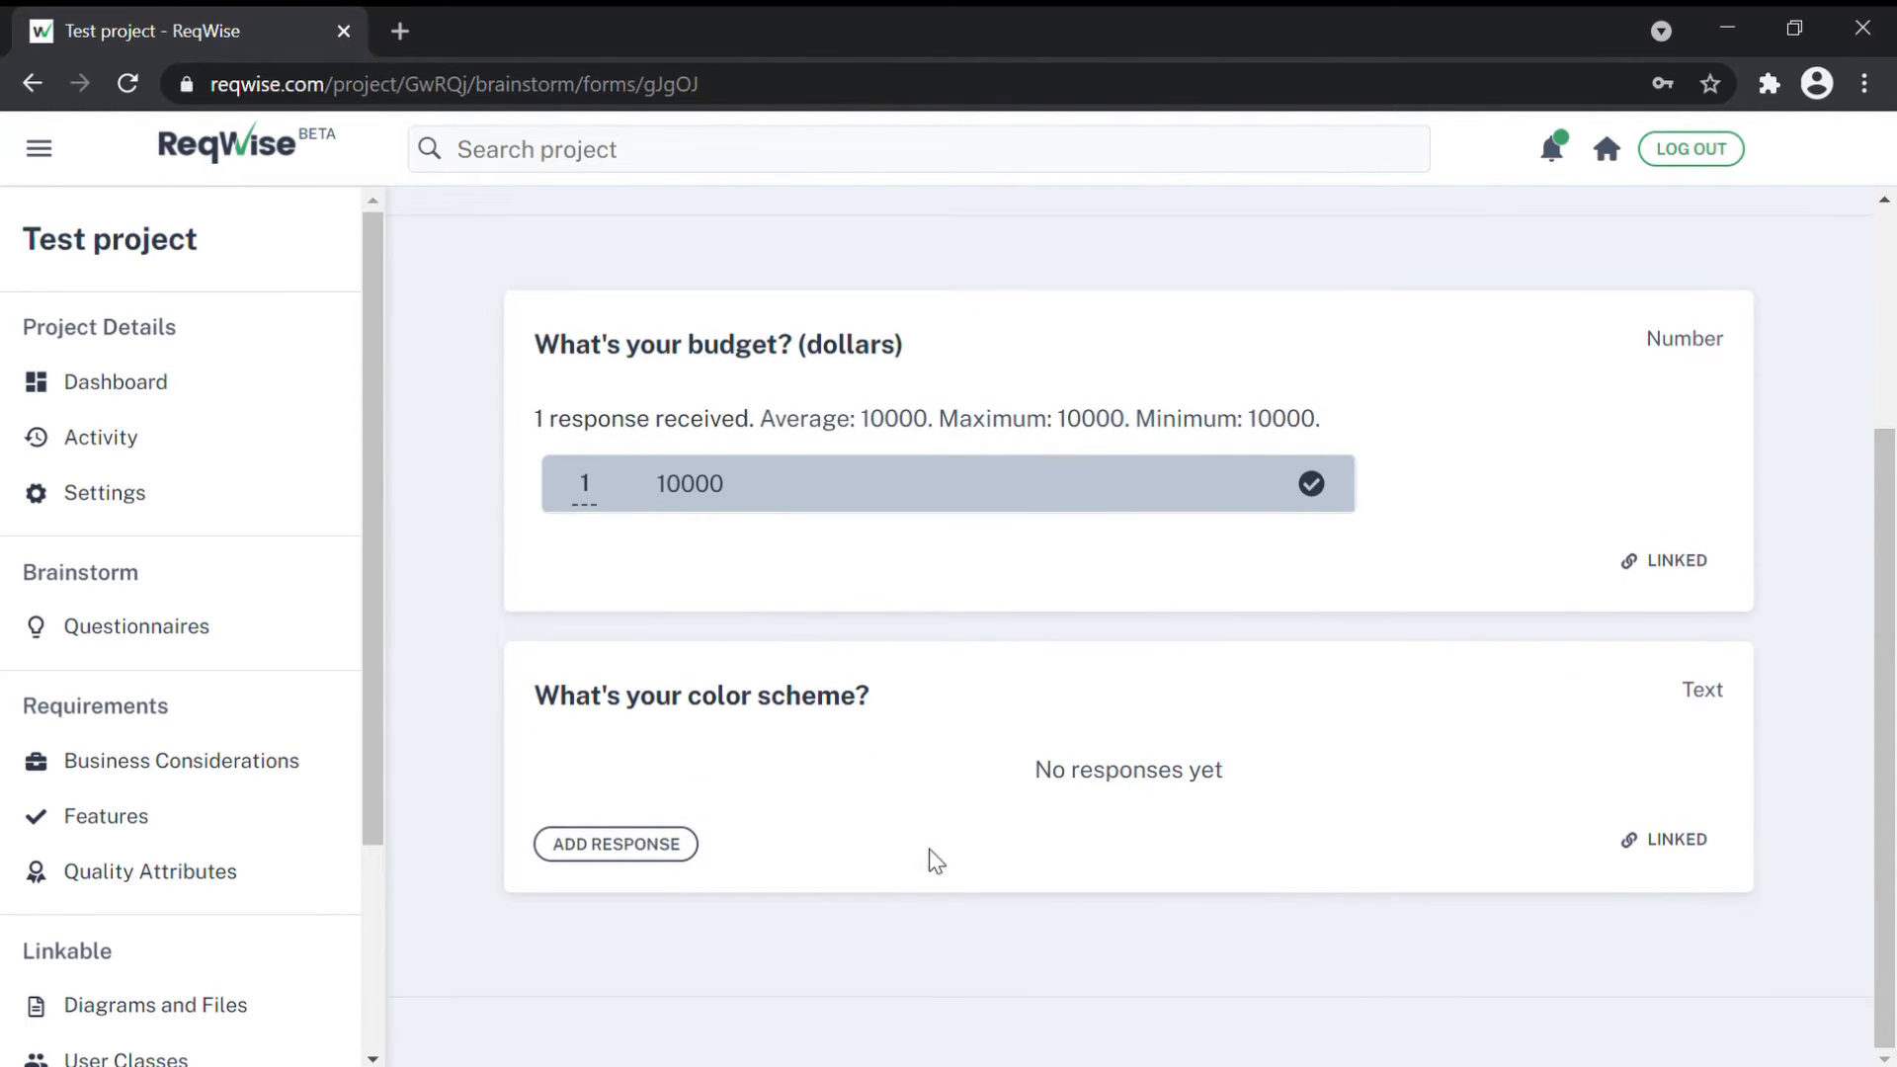
scroll(847, 860, "up", 3)
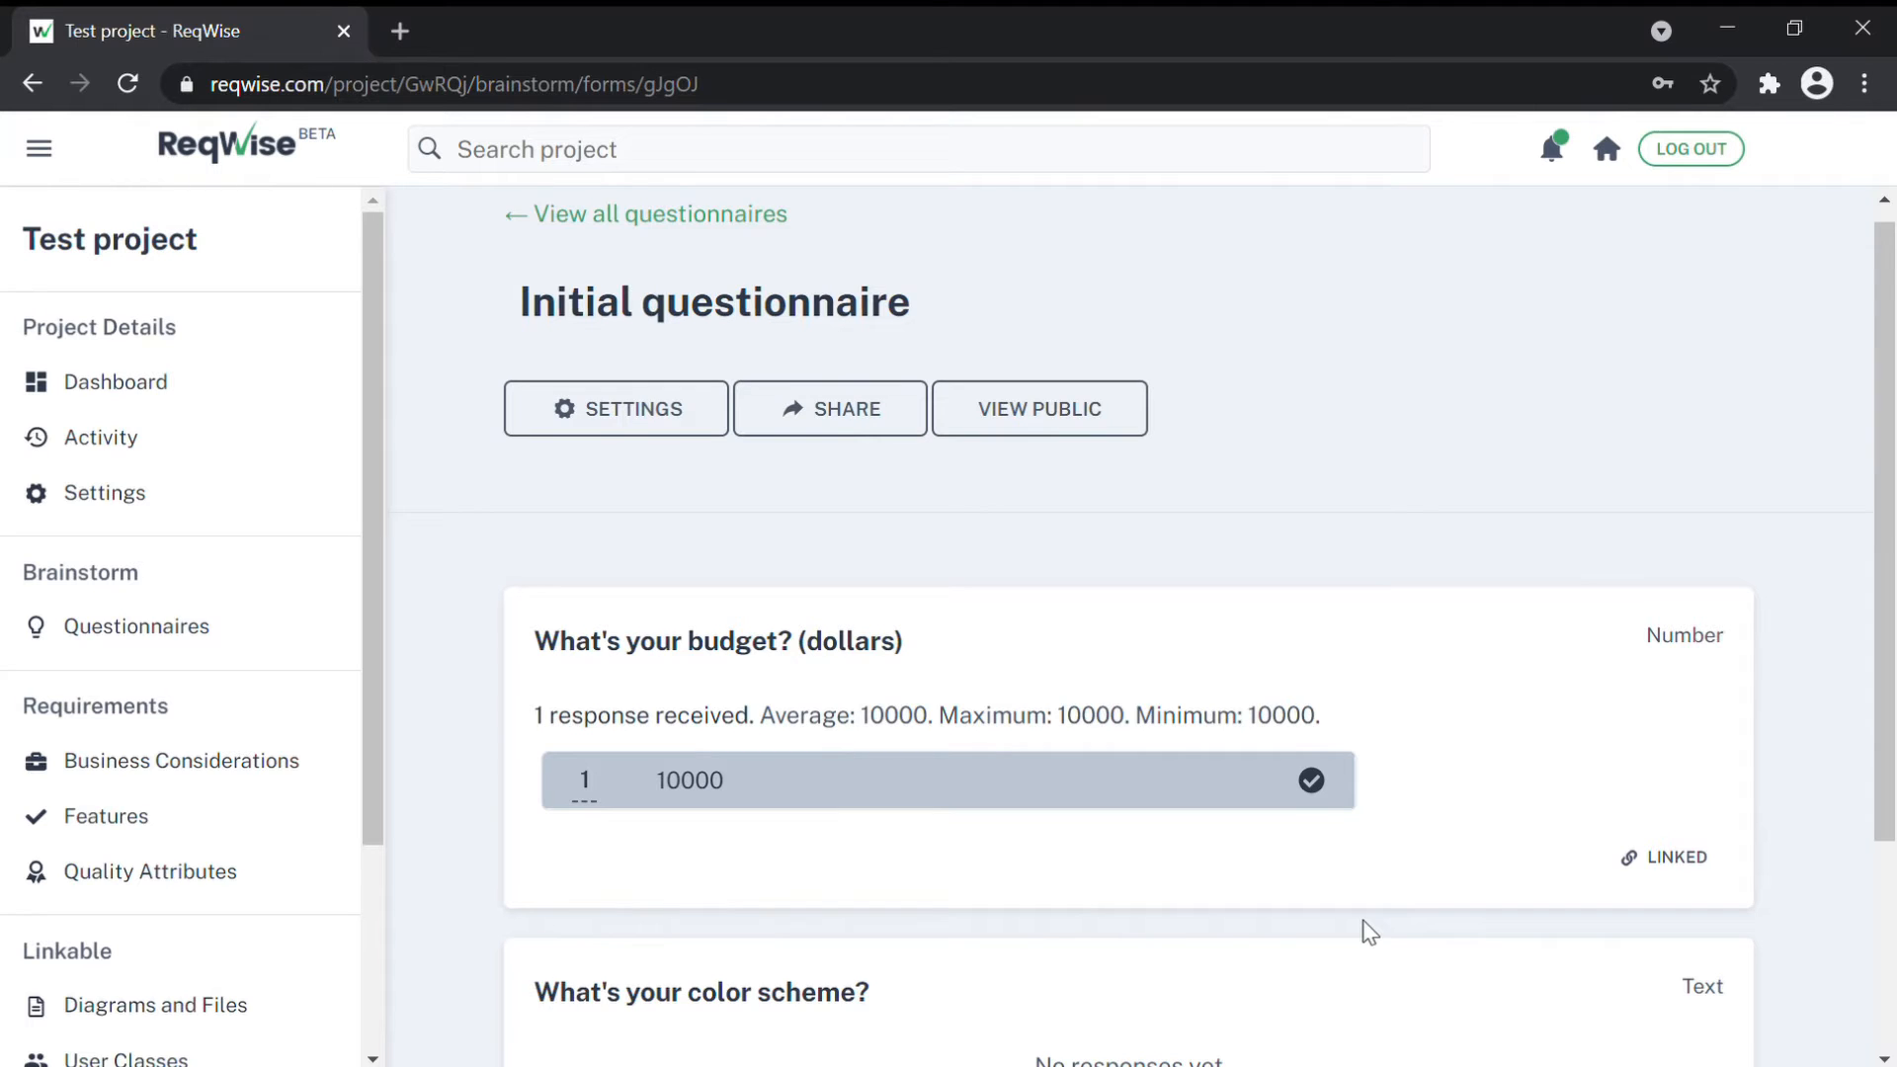
Step: Submit "Green" as the response to the questionnaire's "What's your color scheme?" question
scroll(1366, 929, "down", 3)
left_click(682, 845)
left_click(691, 840)
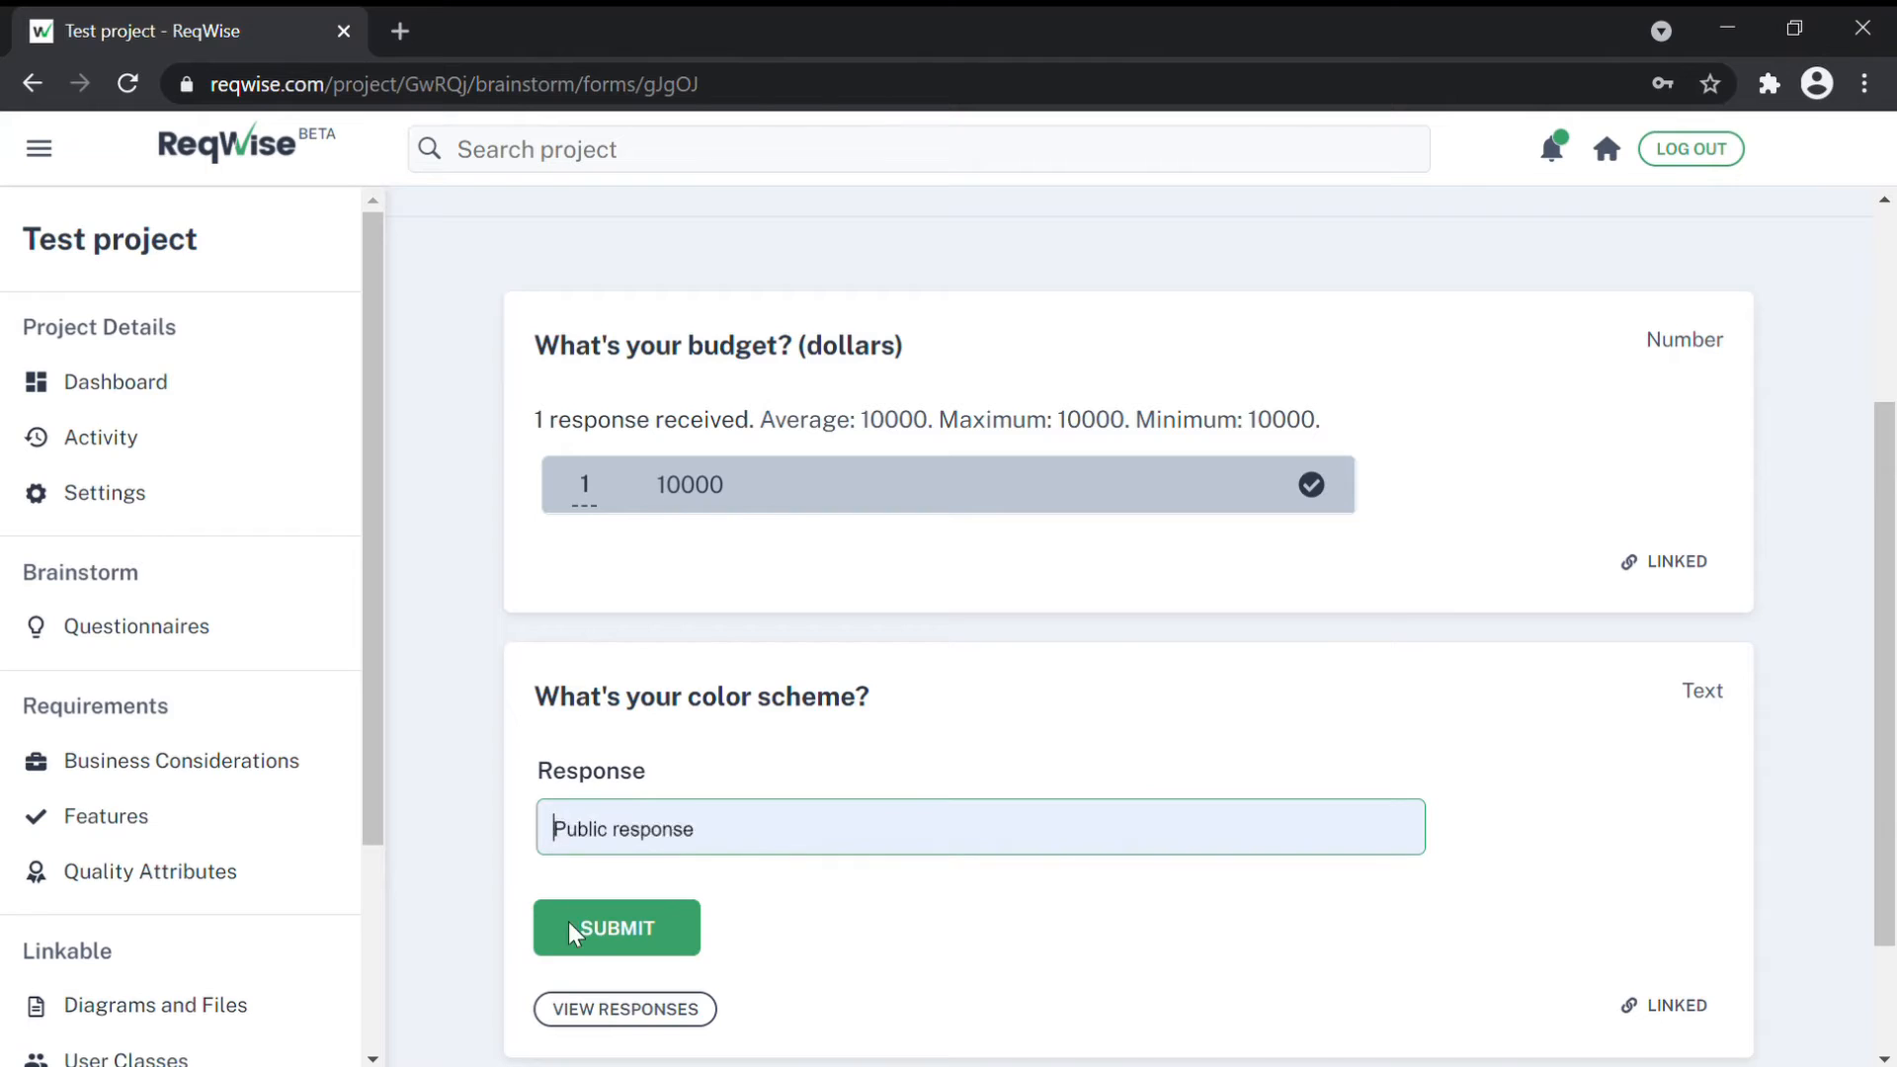
left_click(591, 949)
left_click(637, 947)
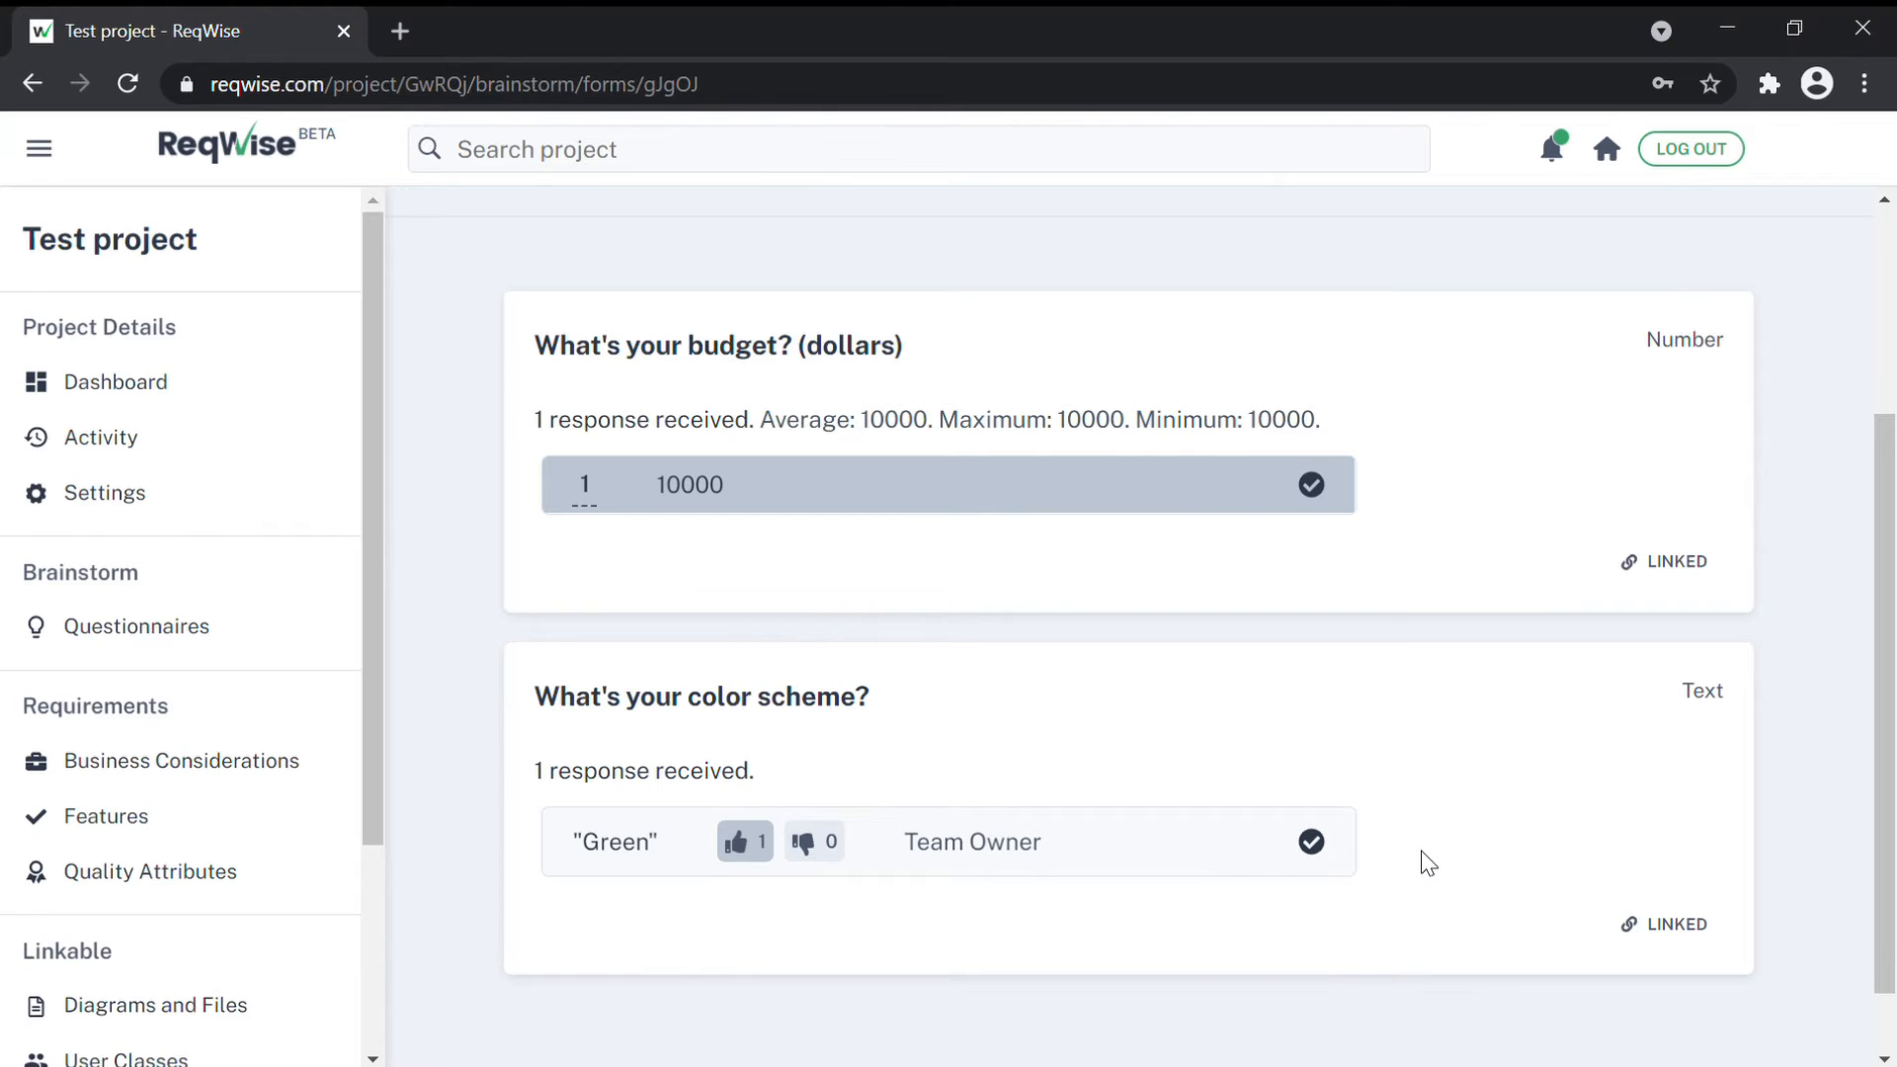
Step: Remove the upvote from the "Green" response and add it back
left_click(748, 858)
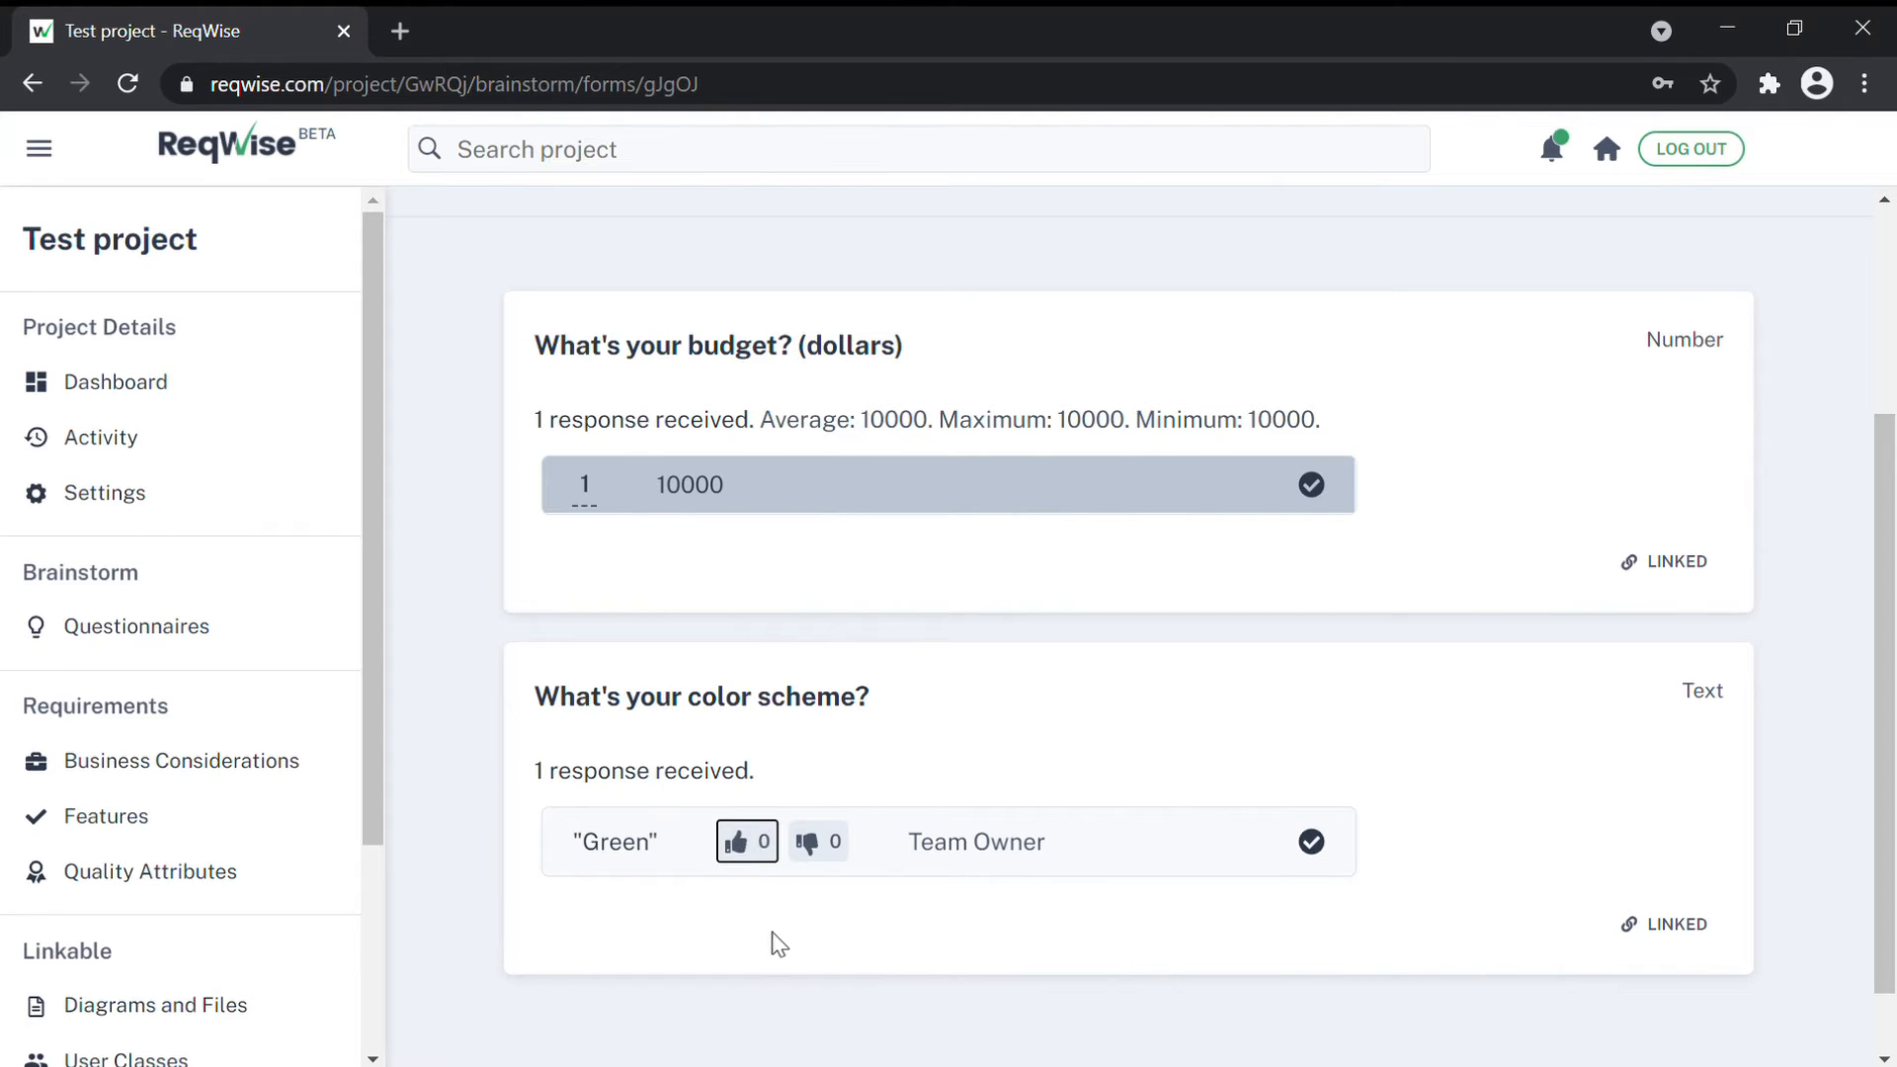
left_click(745, 862)
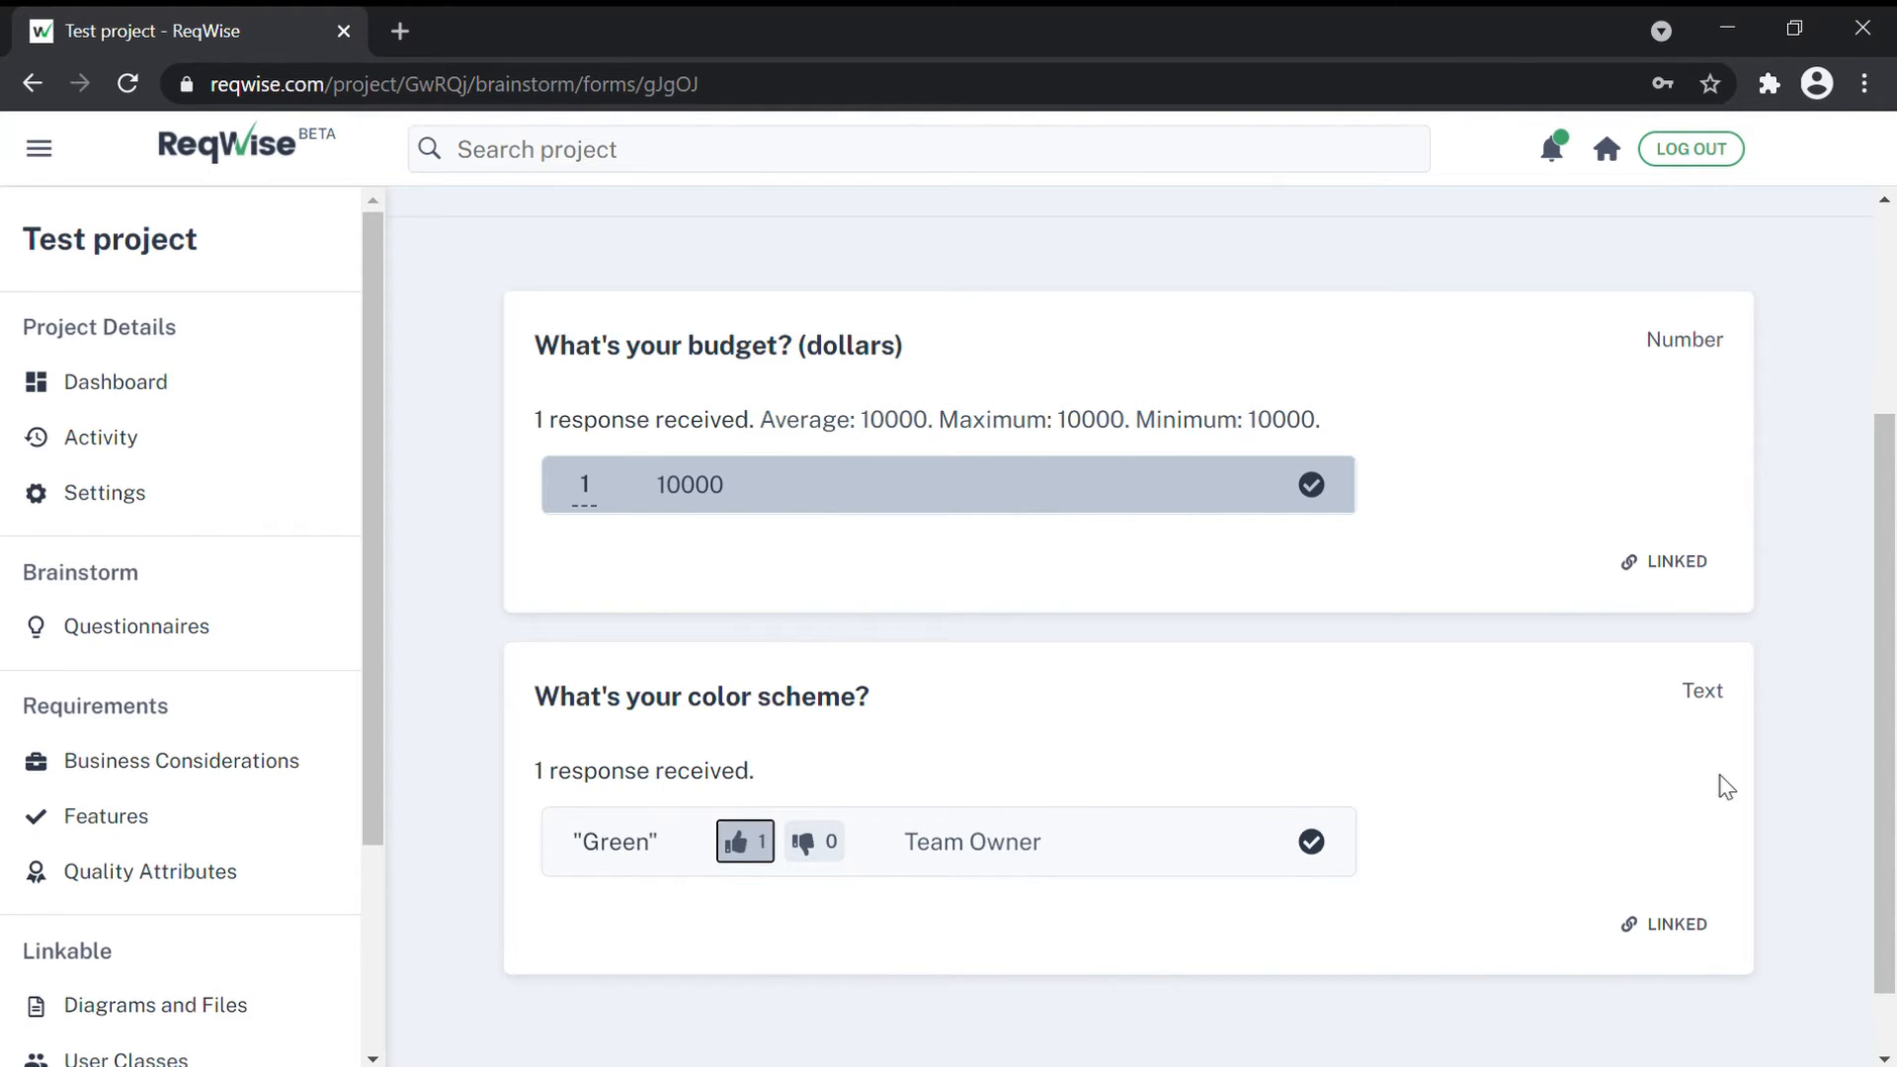
scroll(1572, 848, "up", 3)
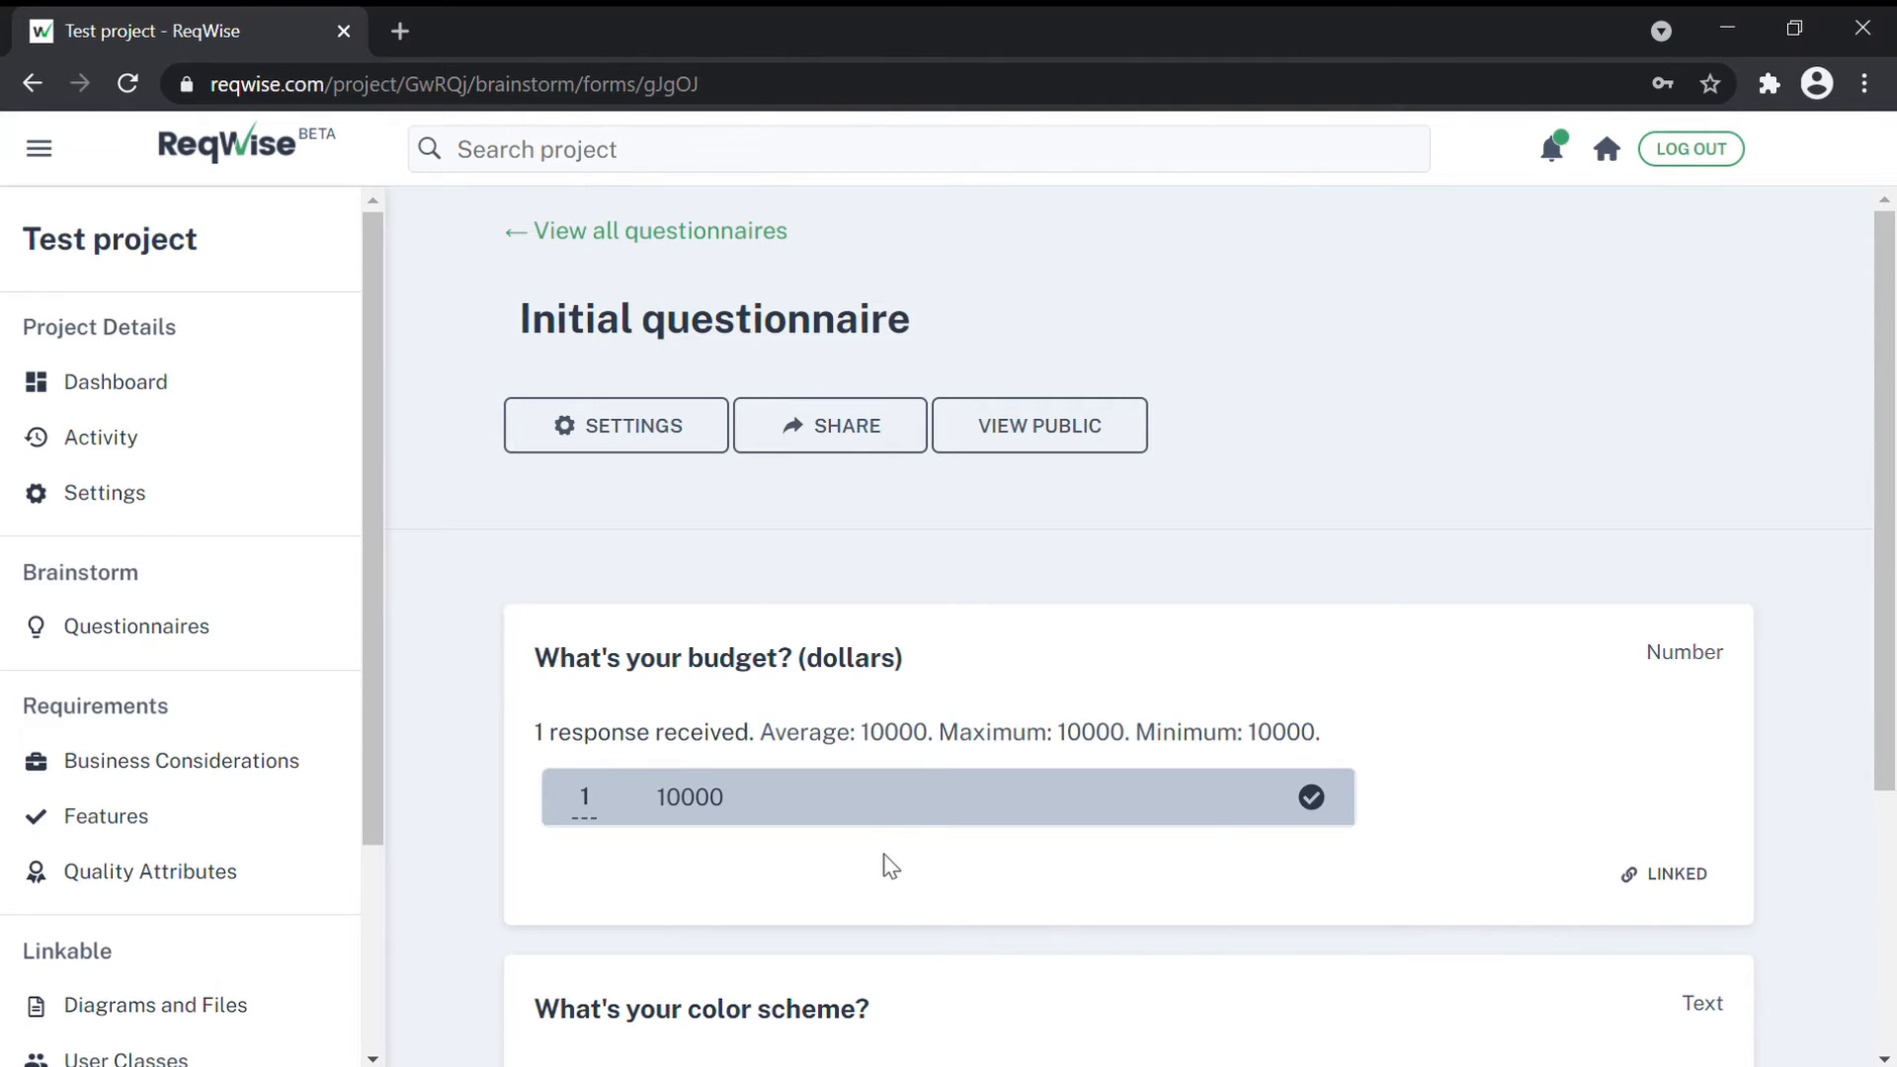
Step: Add a business consideration of the type "Mission Statement" to the project
left_click(261, 778)
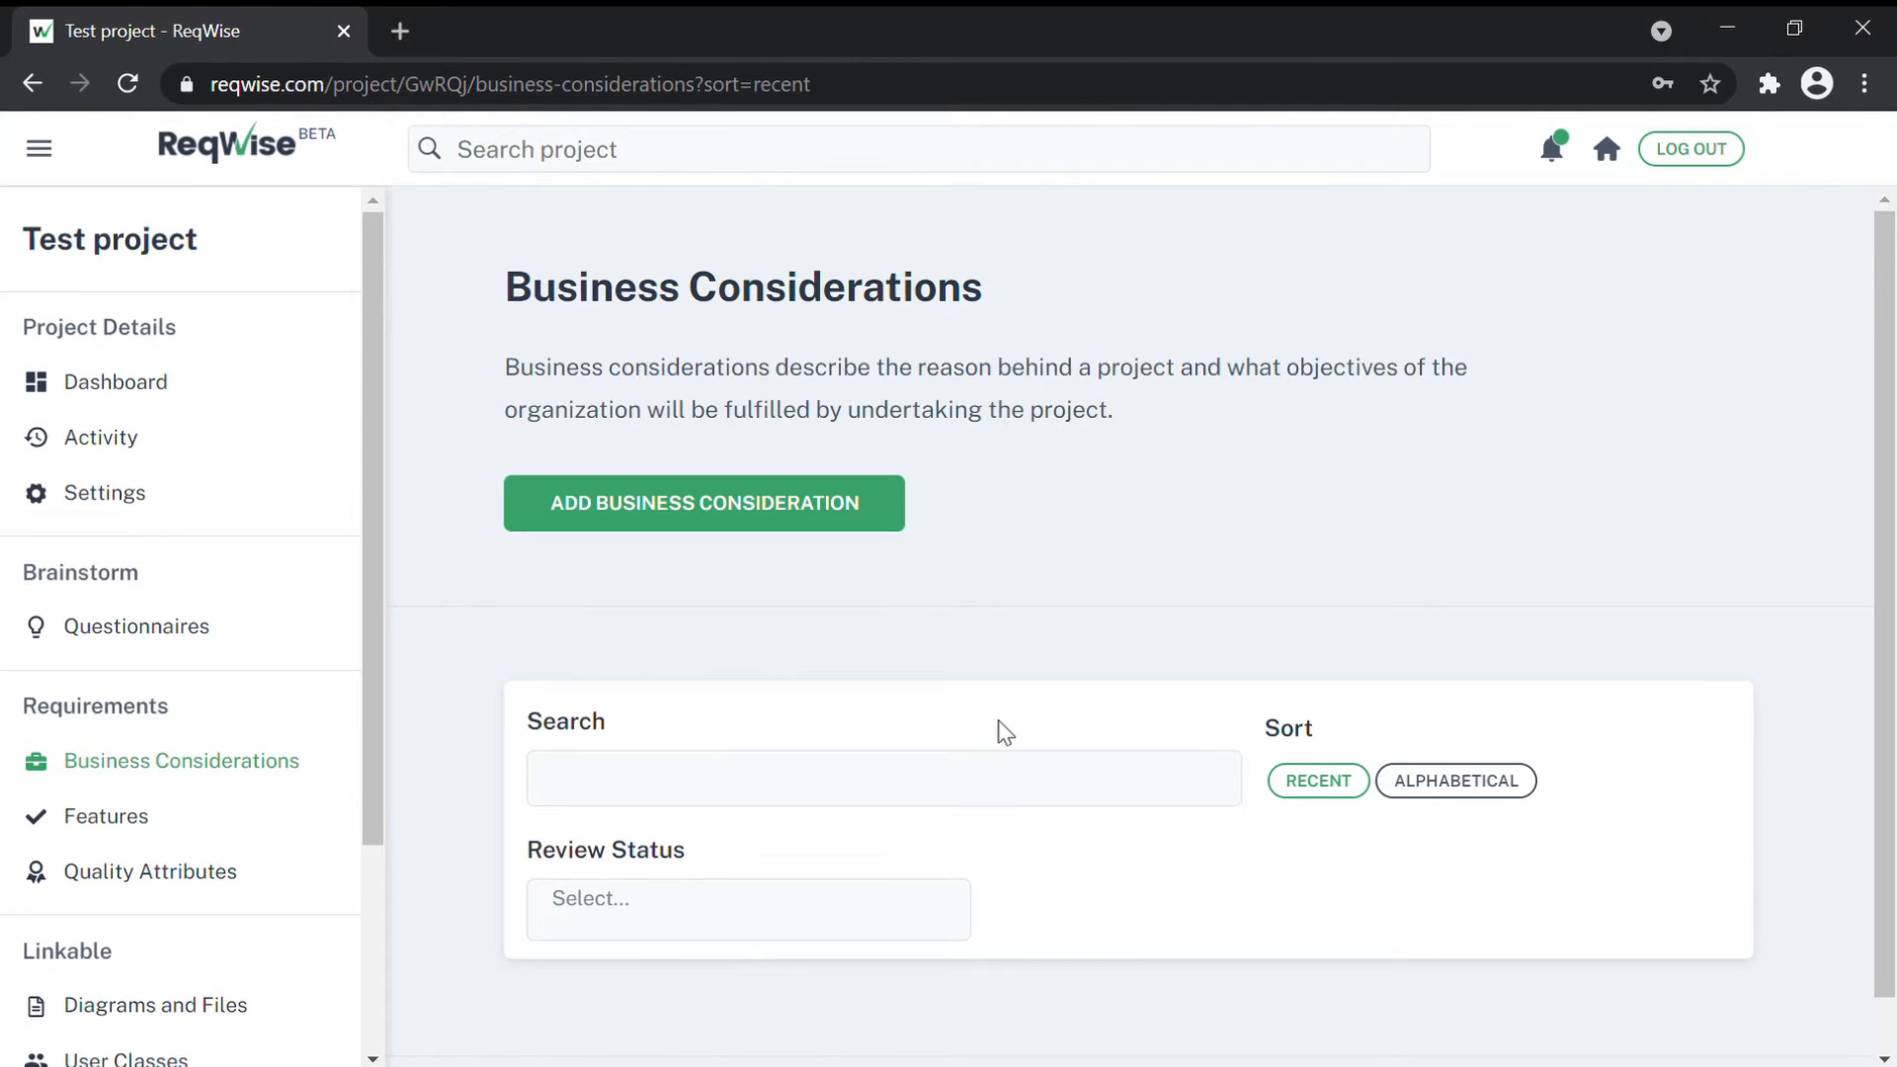
left_click(785, 510)
left_click(568, 603)
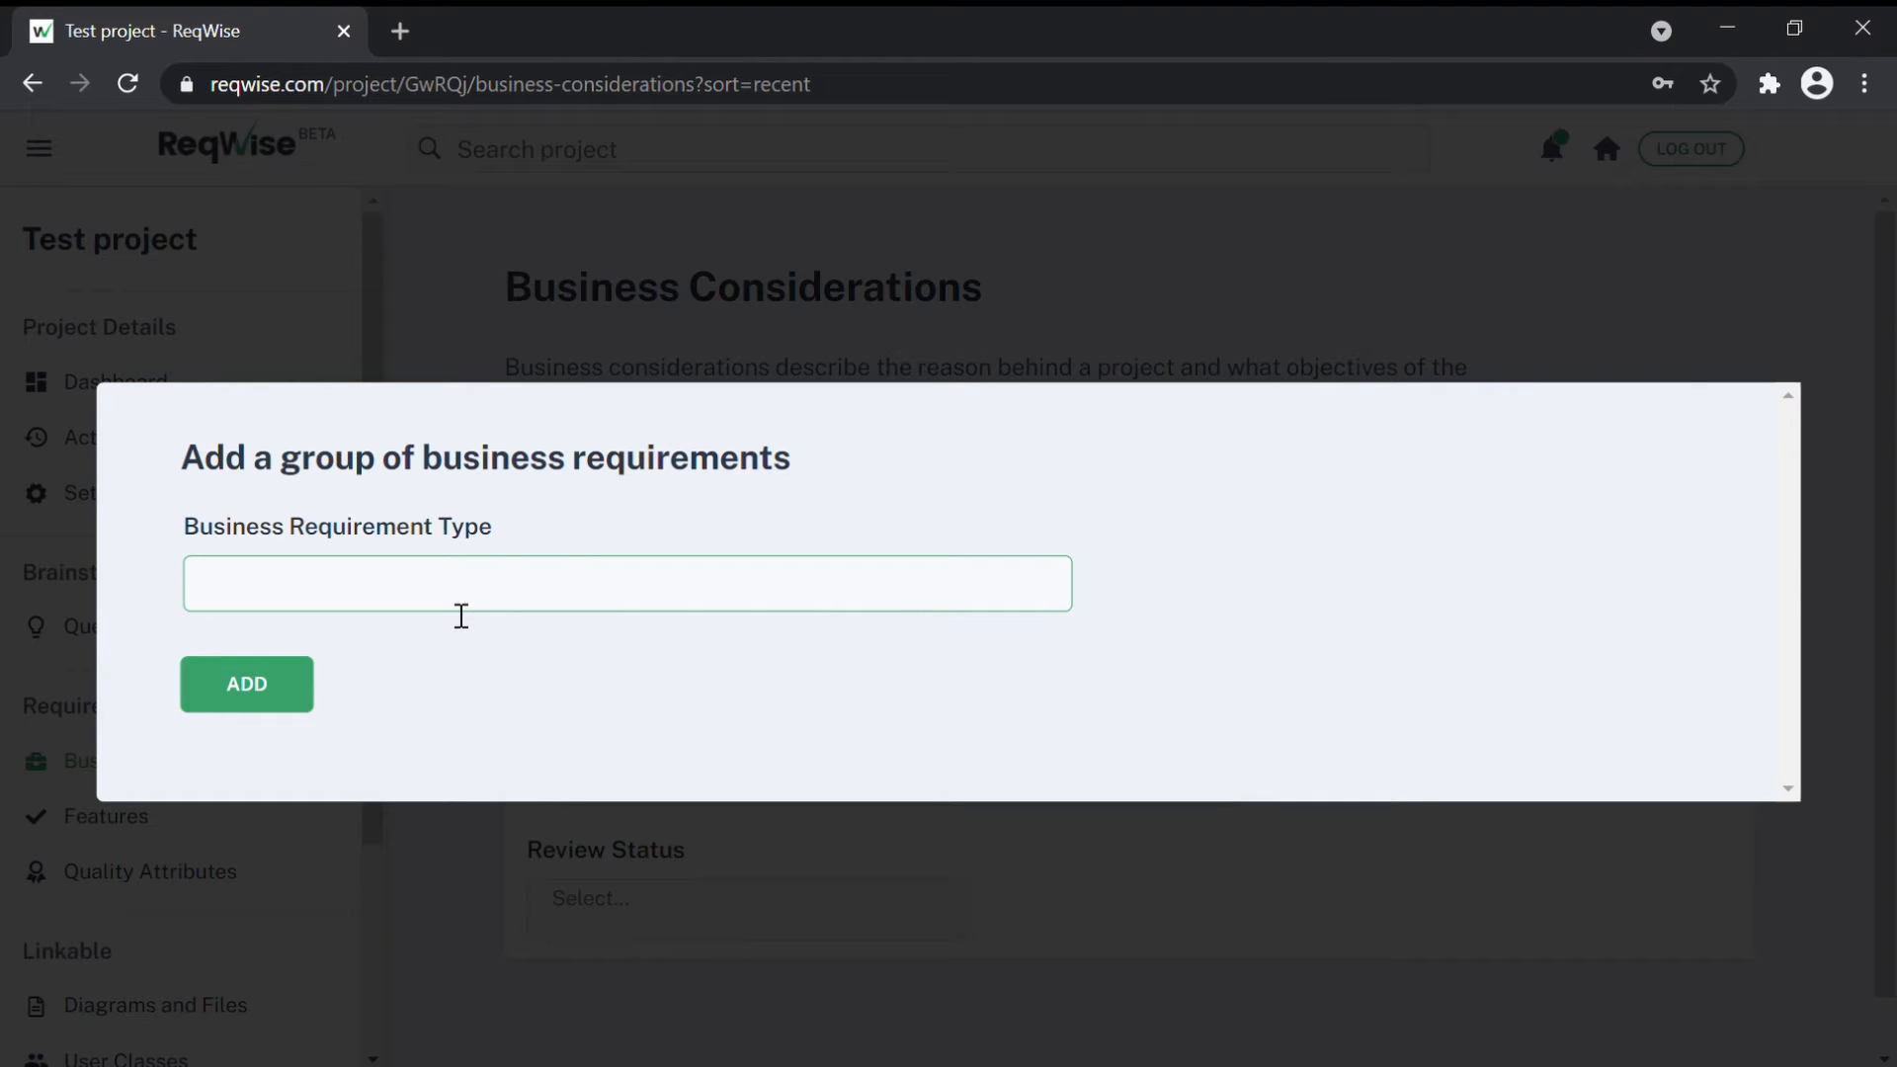
type("Mission Statement")
left_click(237, 703)
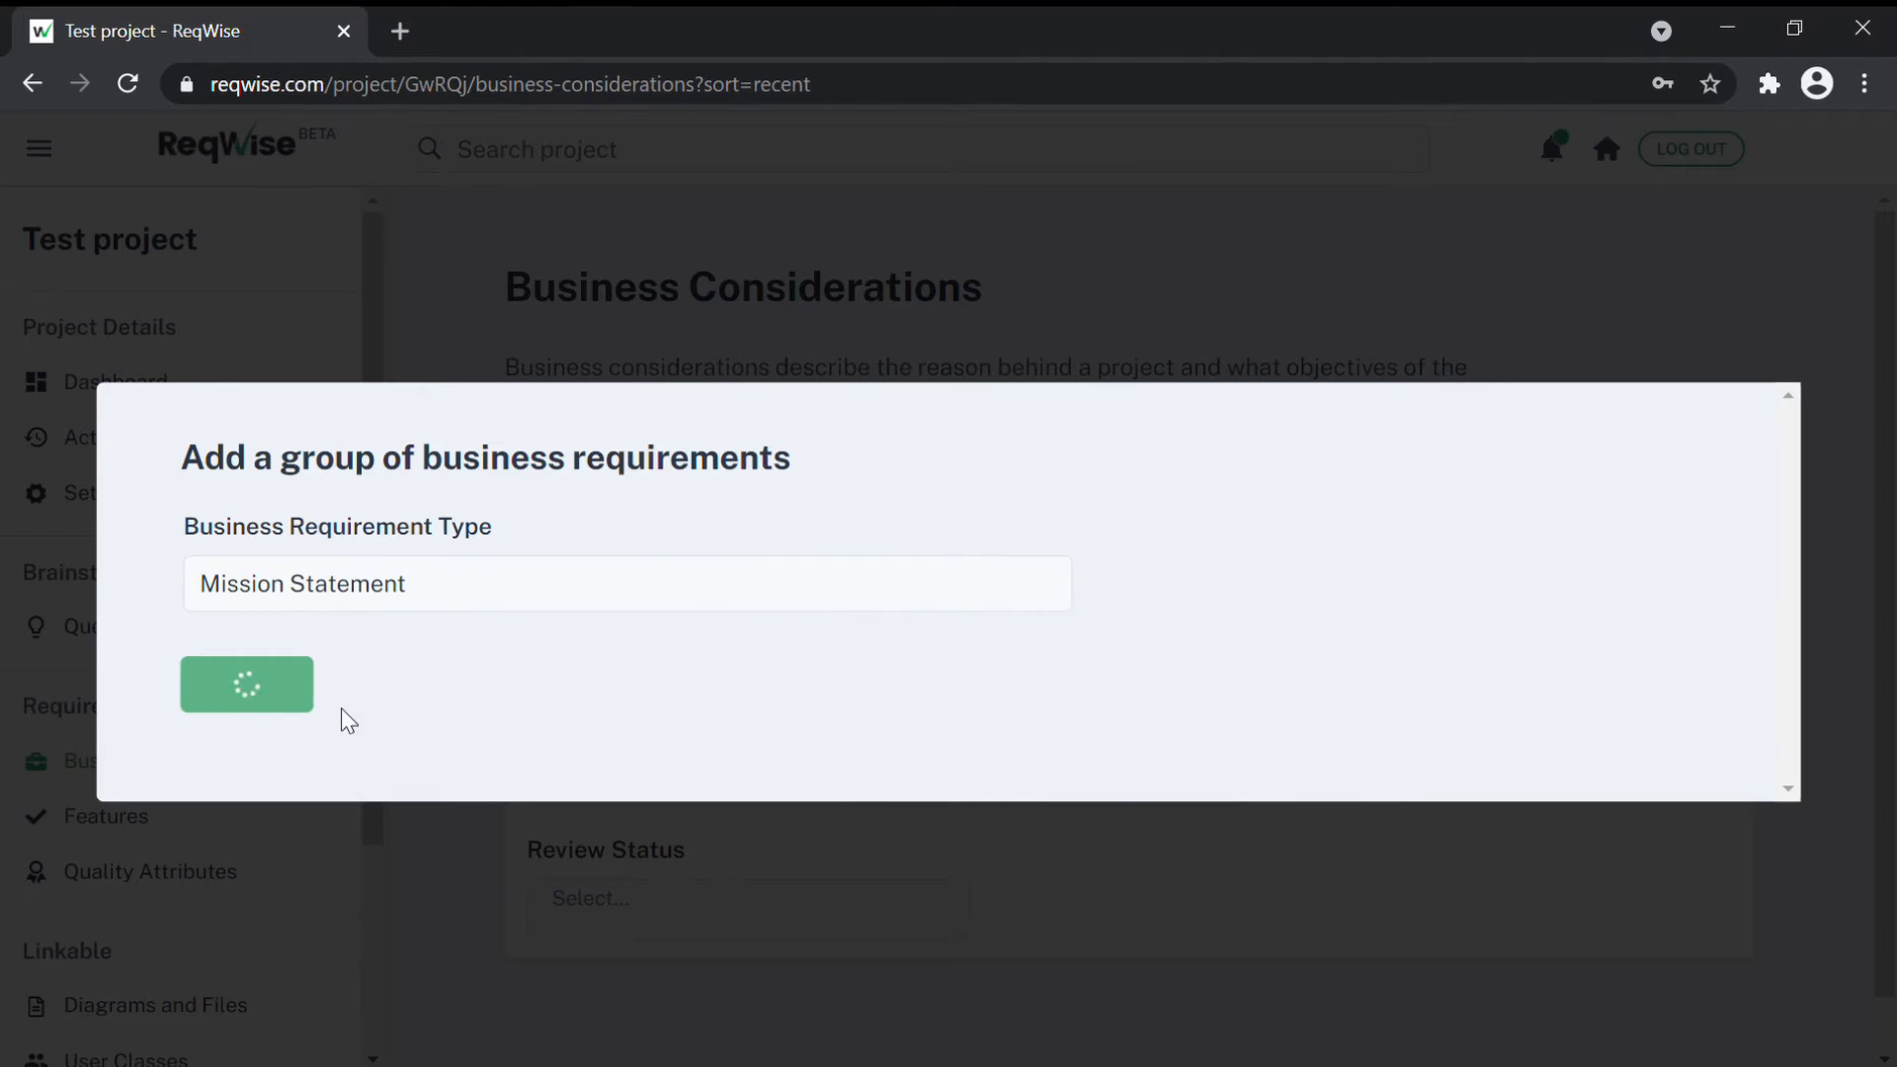
Step: Start a new requirement under Mission Statement with the description "Example requirement"
scroll(1118, 870, "down", 3)
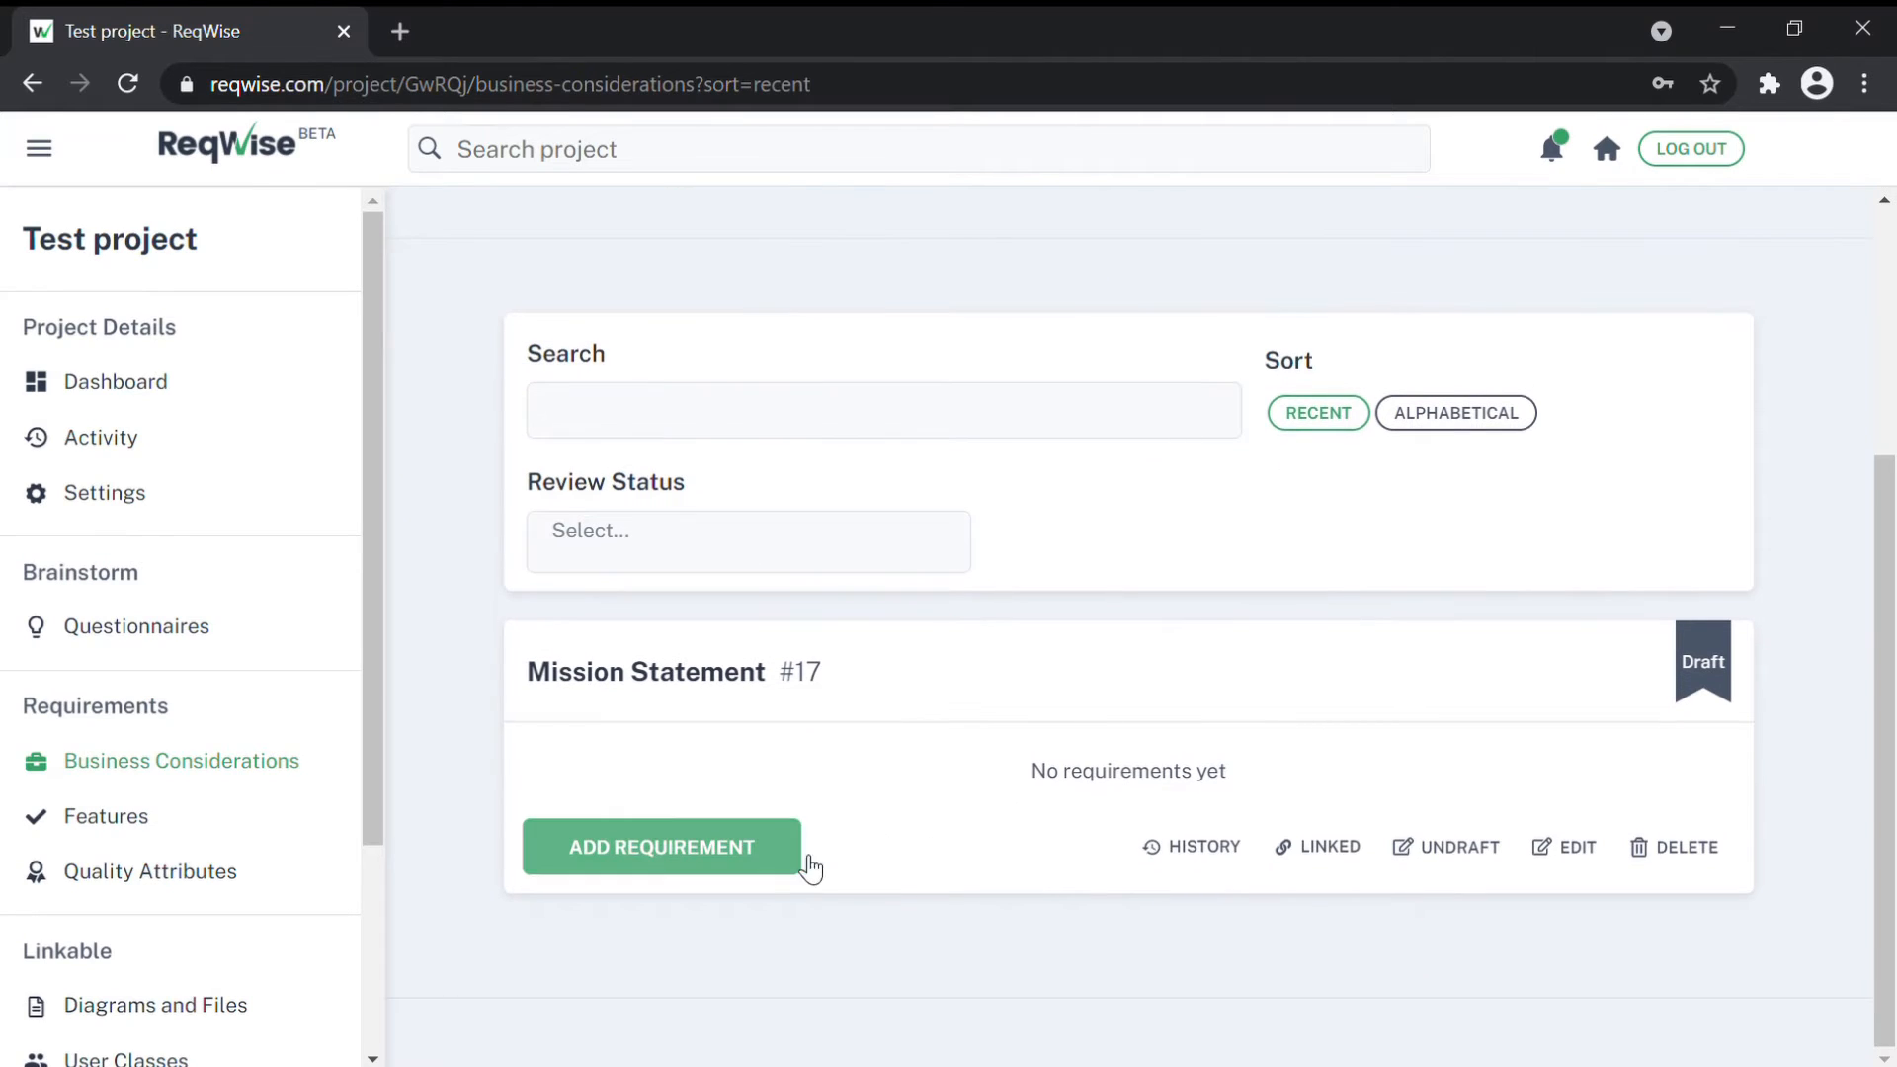
left_click(795, 852)
left_click(641, 461)
type("Example")
key("ctrl+a")
key("BackSpace")
type("E")
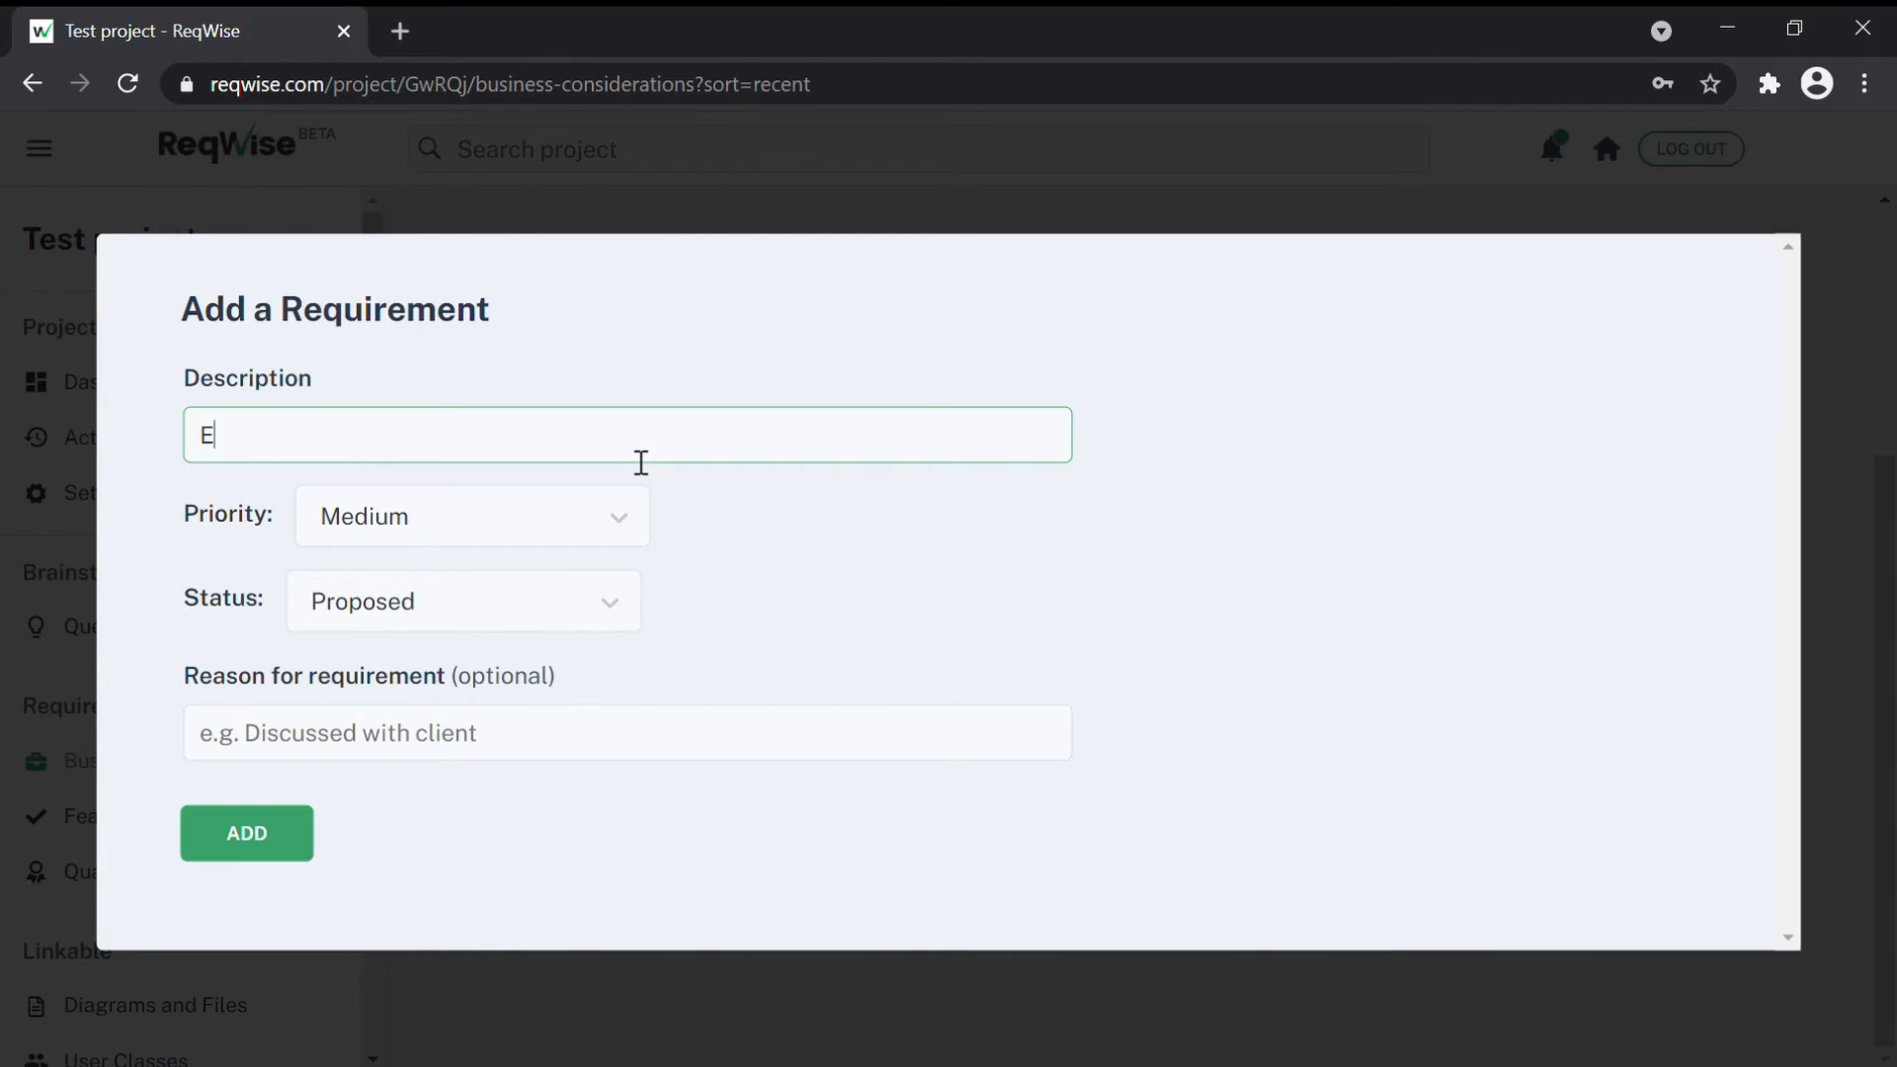
type("xample r")
type("rement")
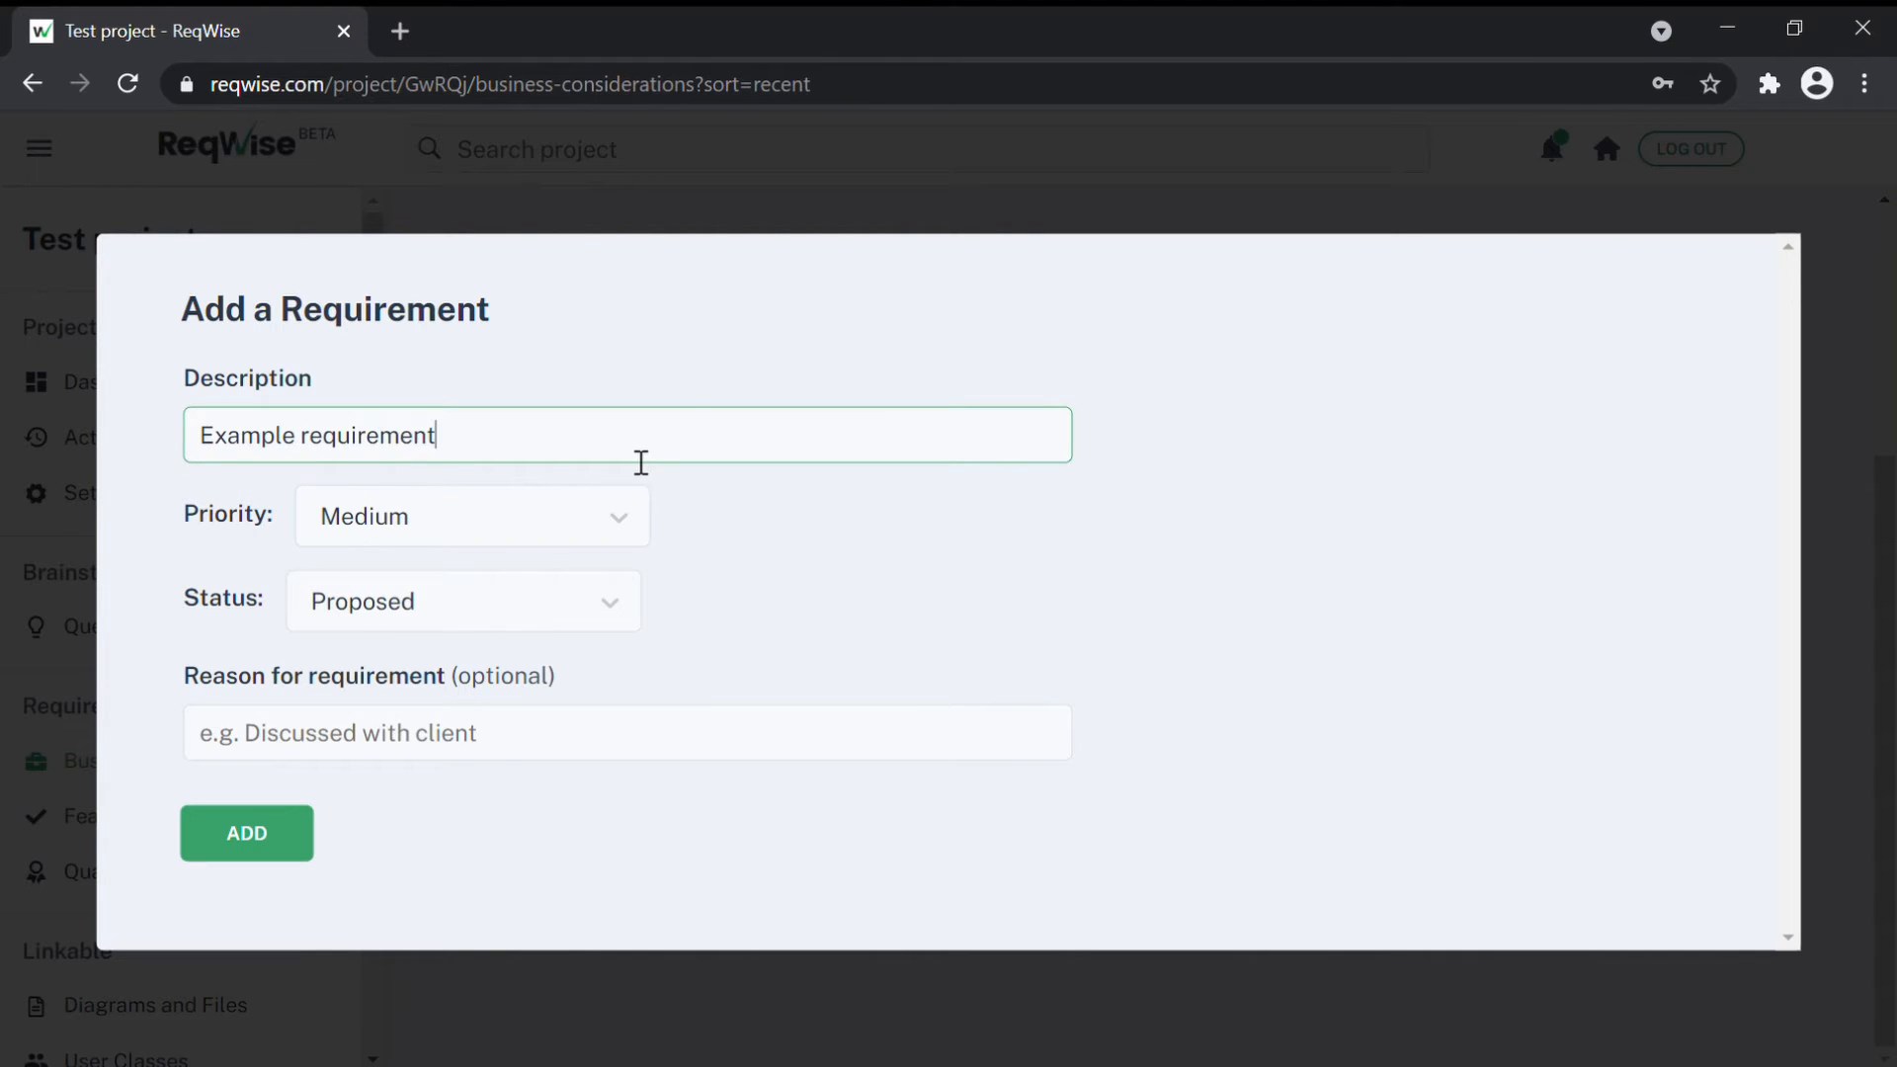
Step: Set the requirement's priority to Medium and its status to Proposed, and add it to Mission Statement
left_click(584, 504)
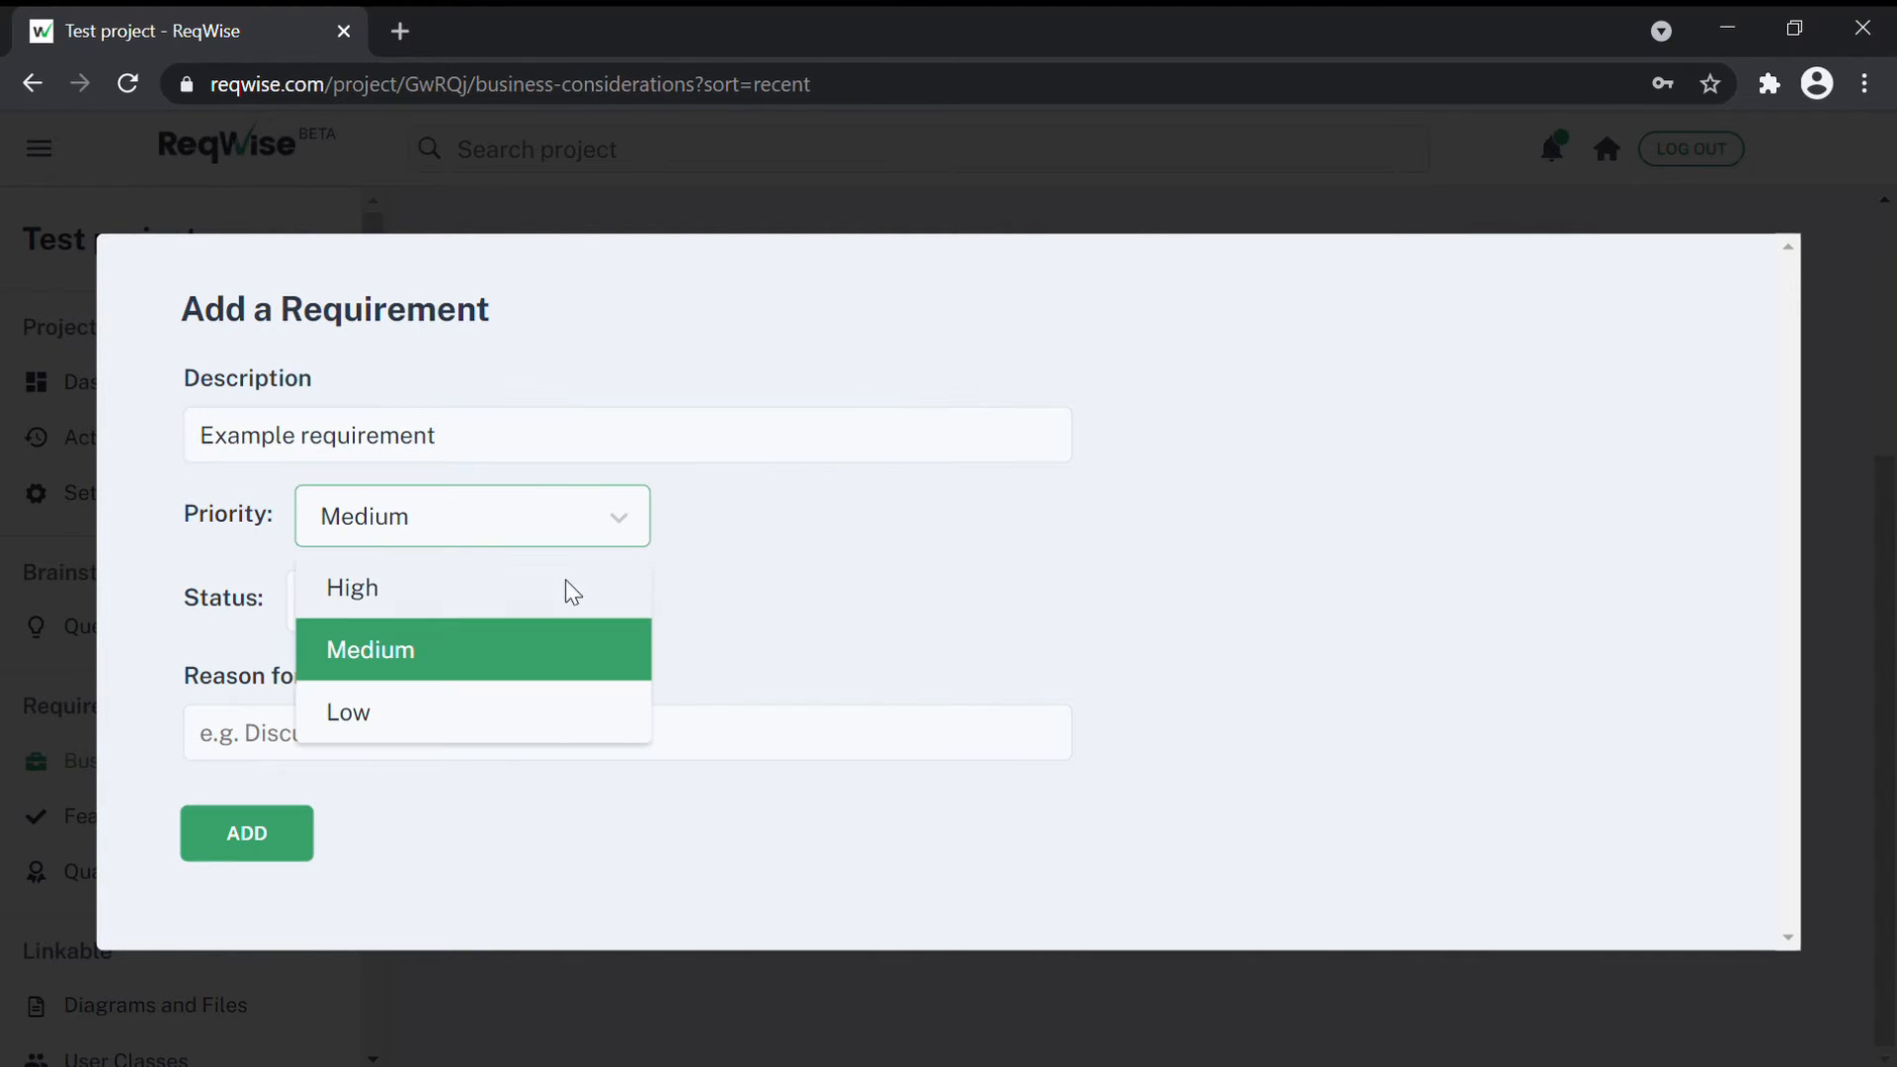
left_click(567, 583)
left_click(542, 513)
left_click(570, 640)
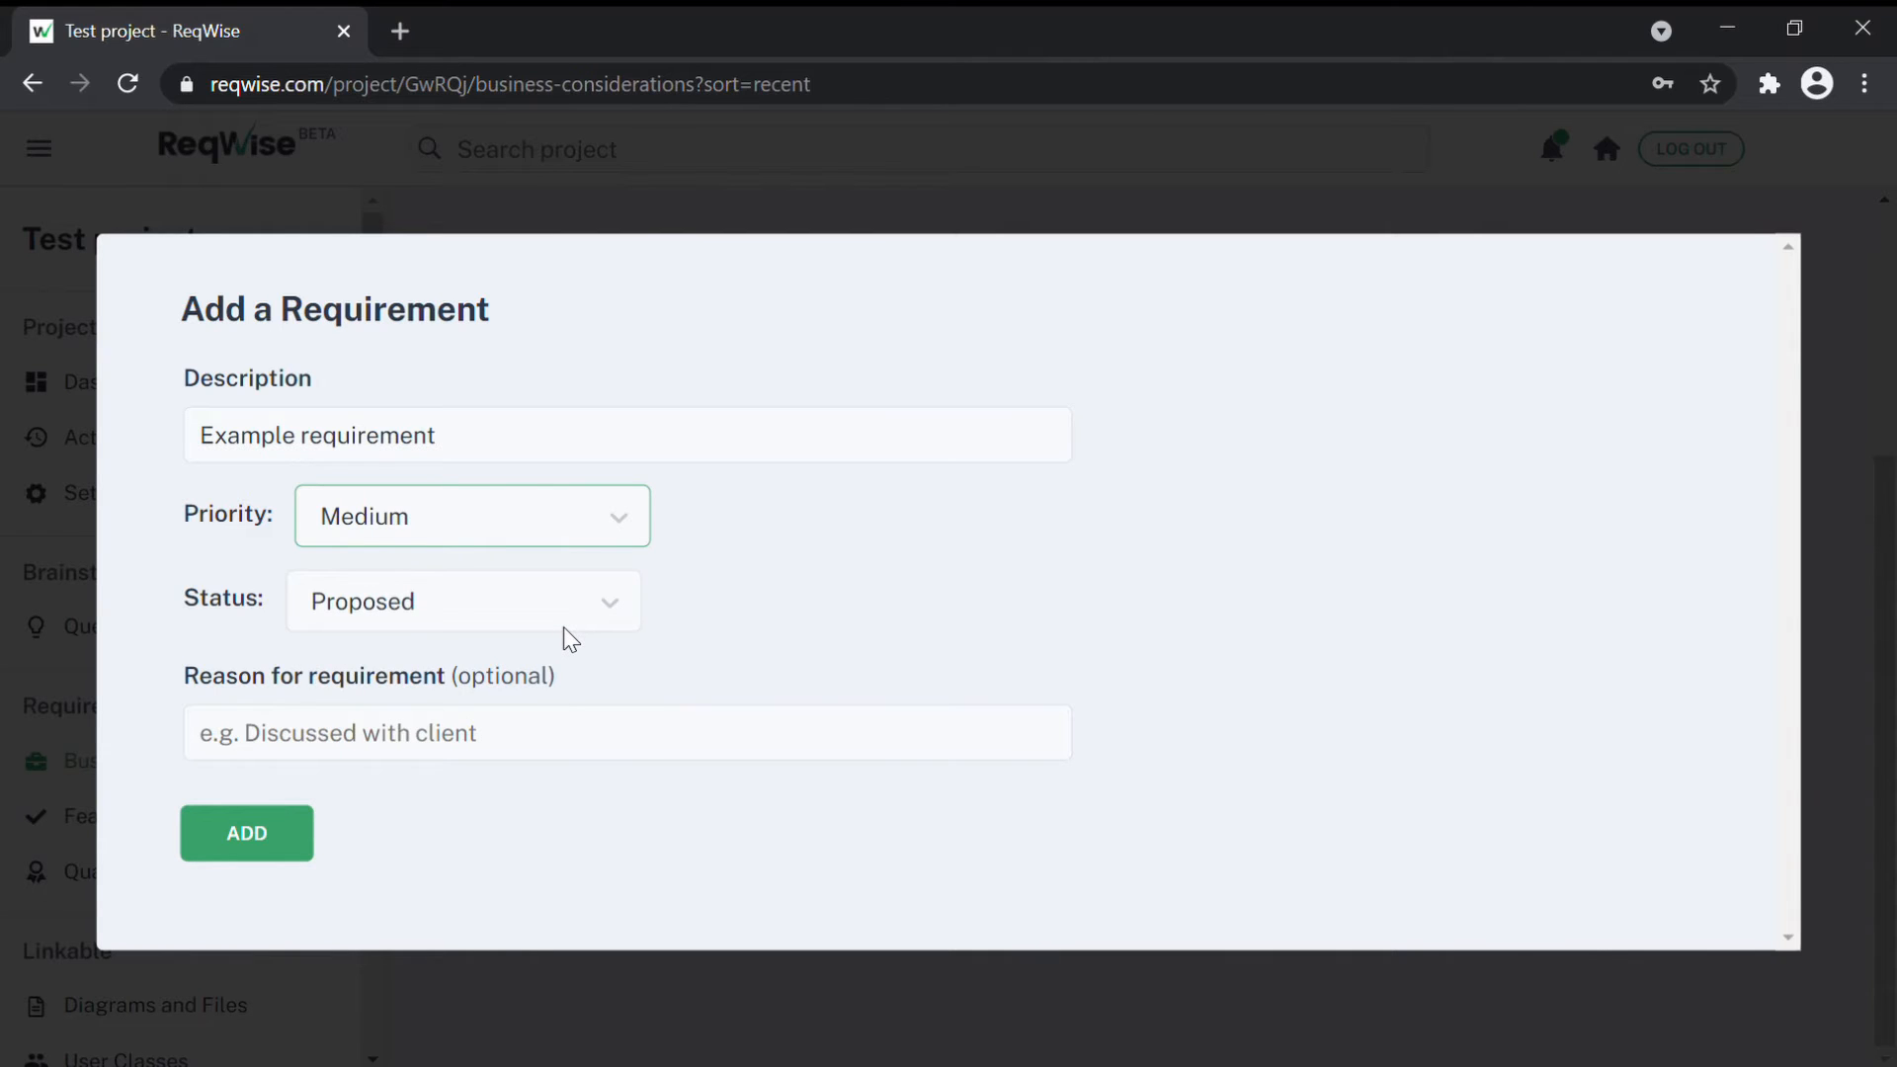
left_click(542, 614)
left_click(478, 734)
left_click(495, 614)
left_click(501, 682)
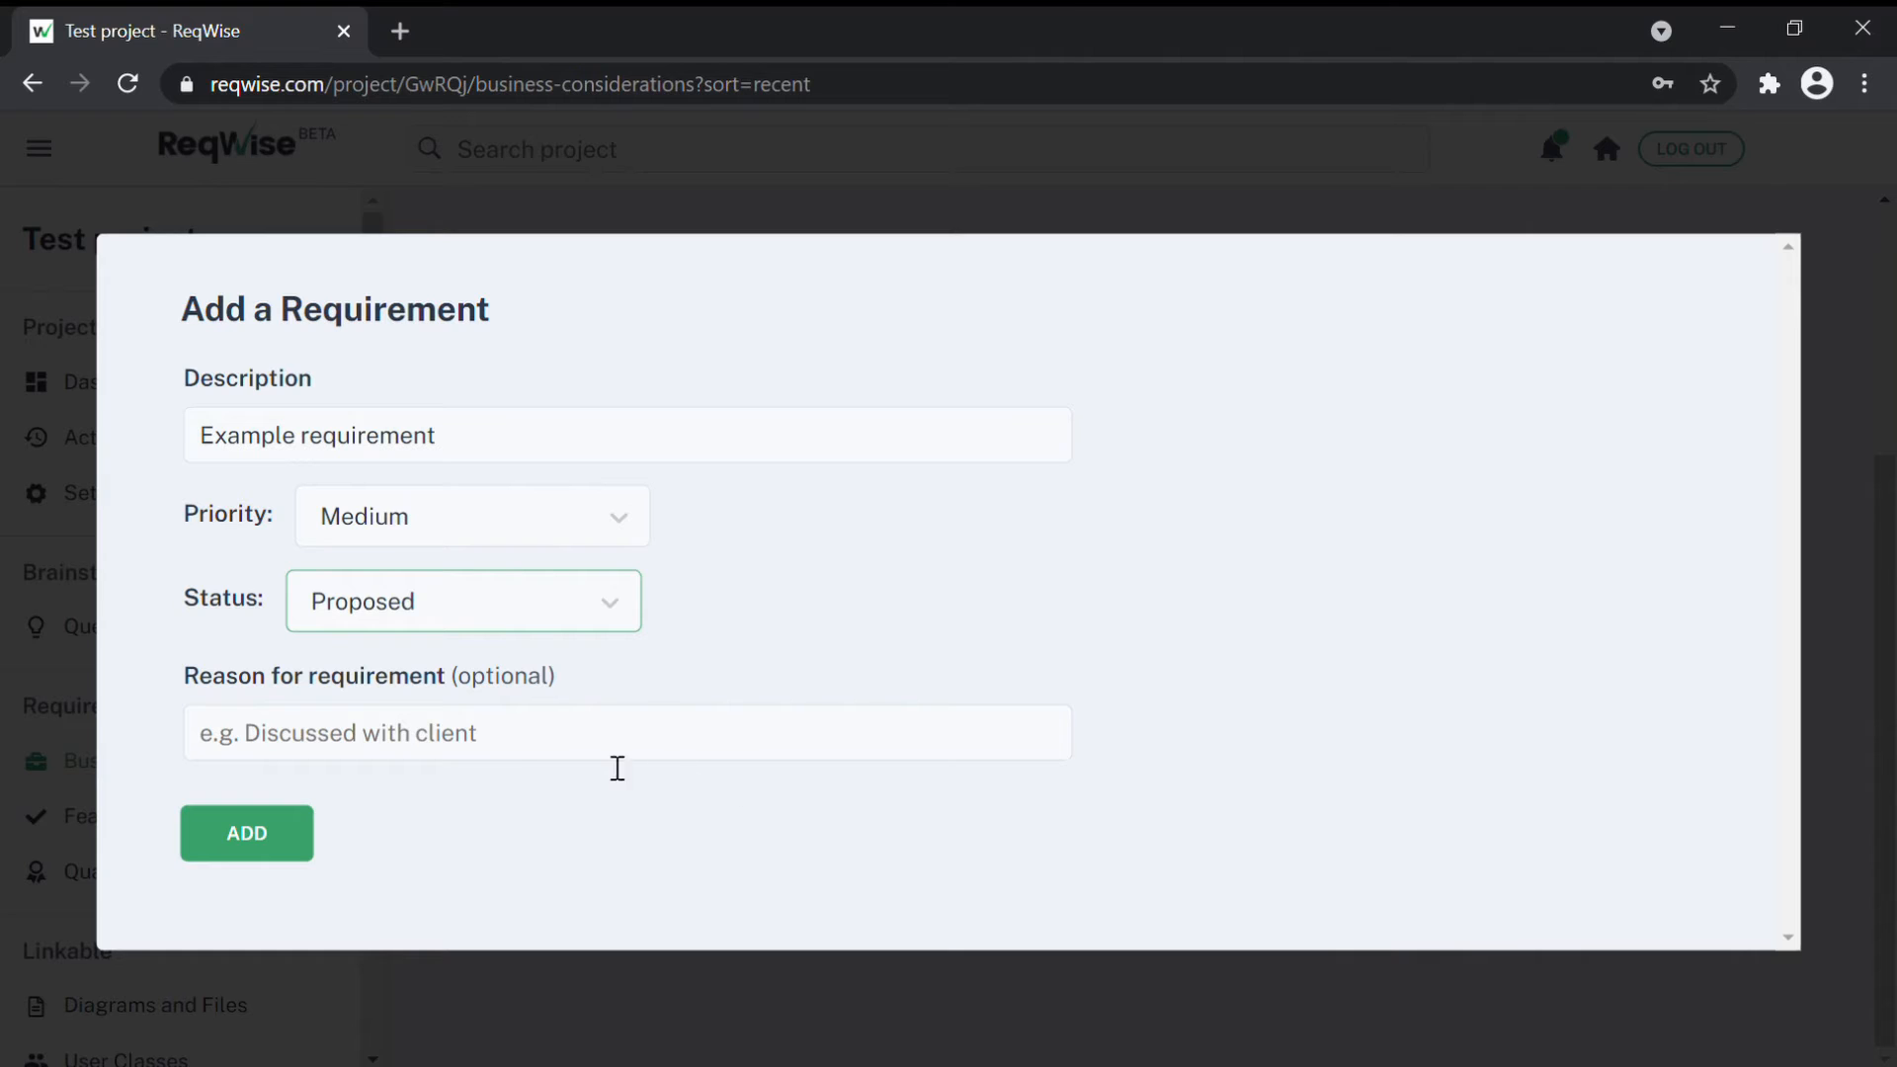
left_click(301, 833)
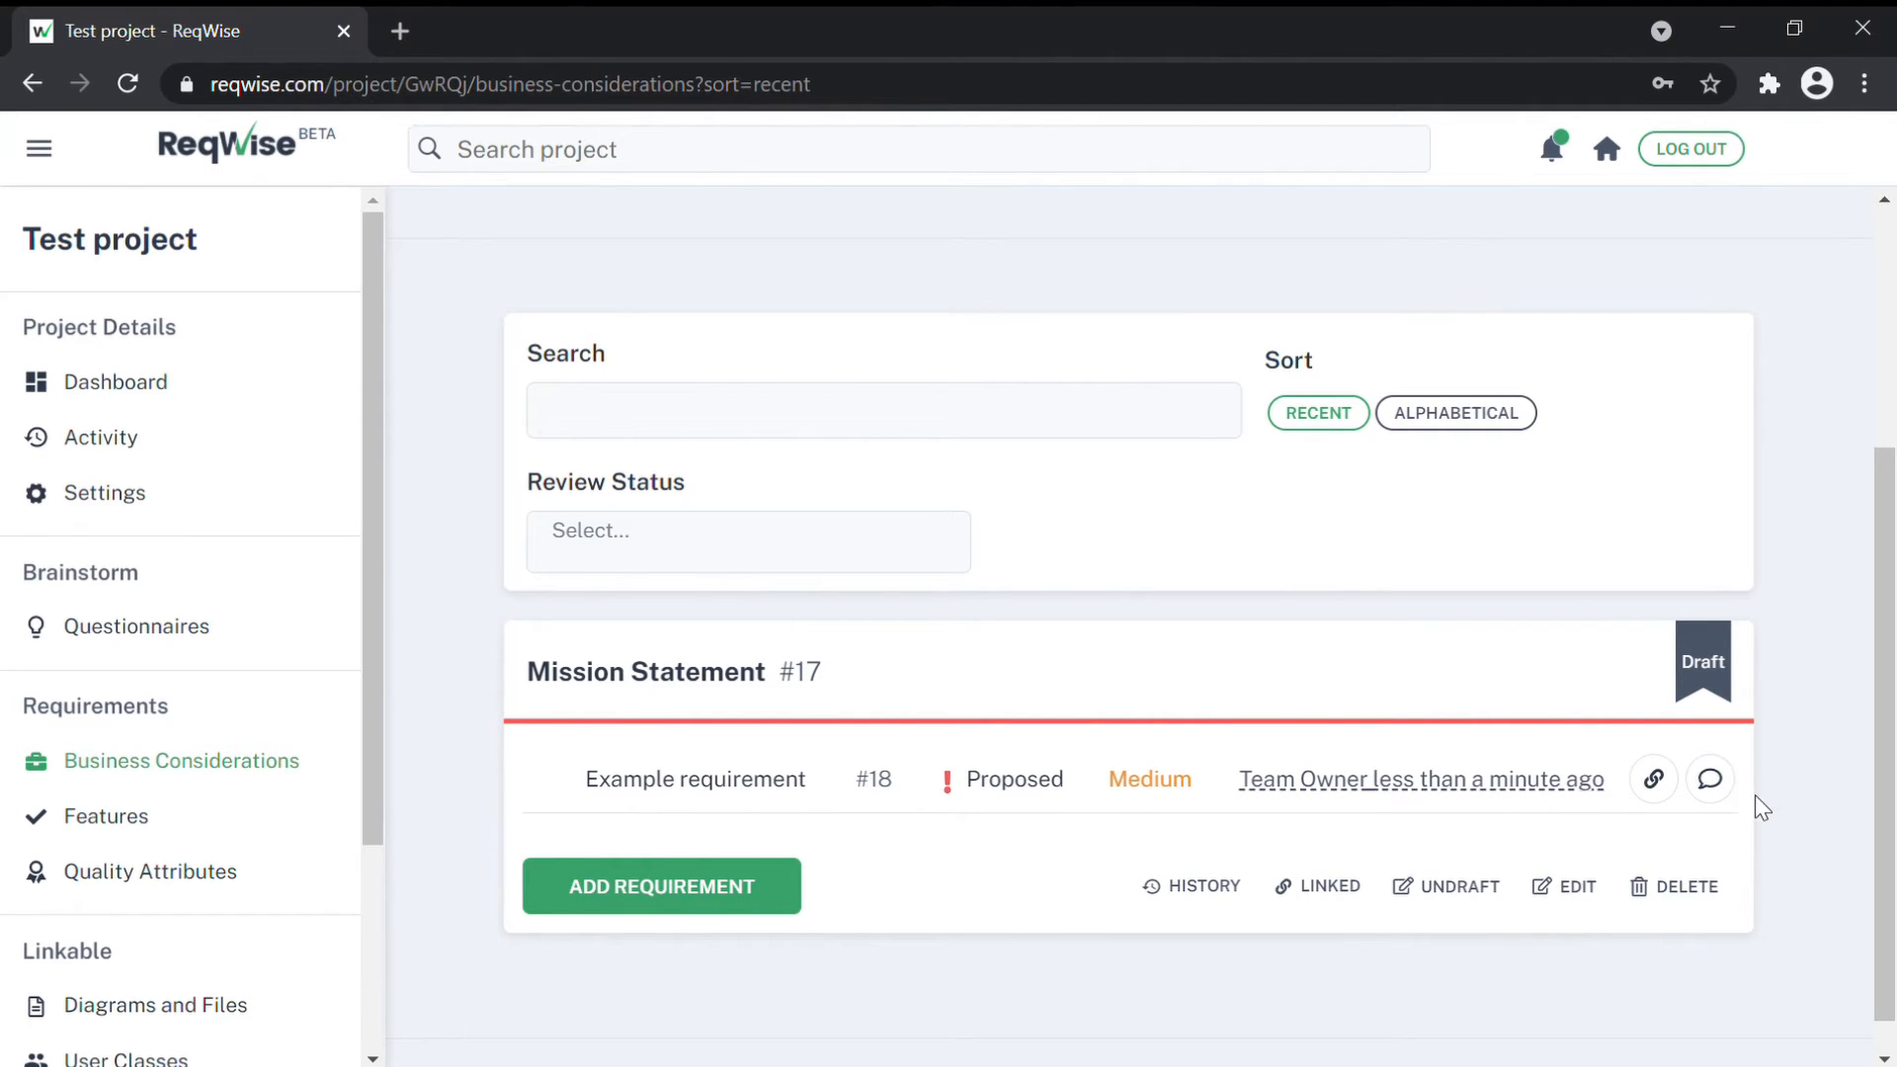
Step: Open the project's features and examine the existing ones with their requirements, statuses and priorities
left_click(245, 817)
scroll(431, 768, "up", 3)
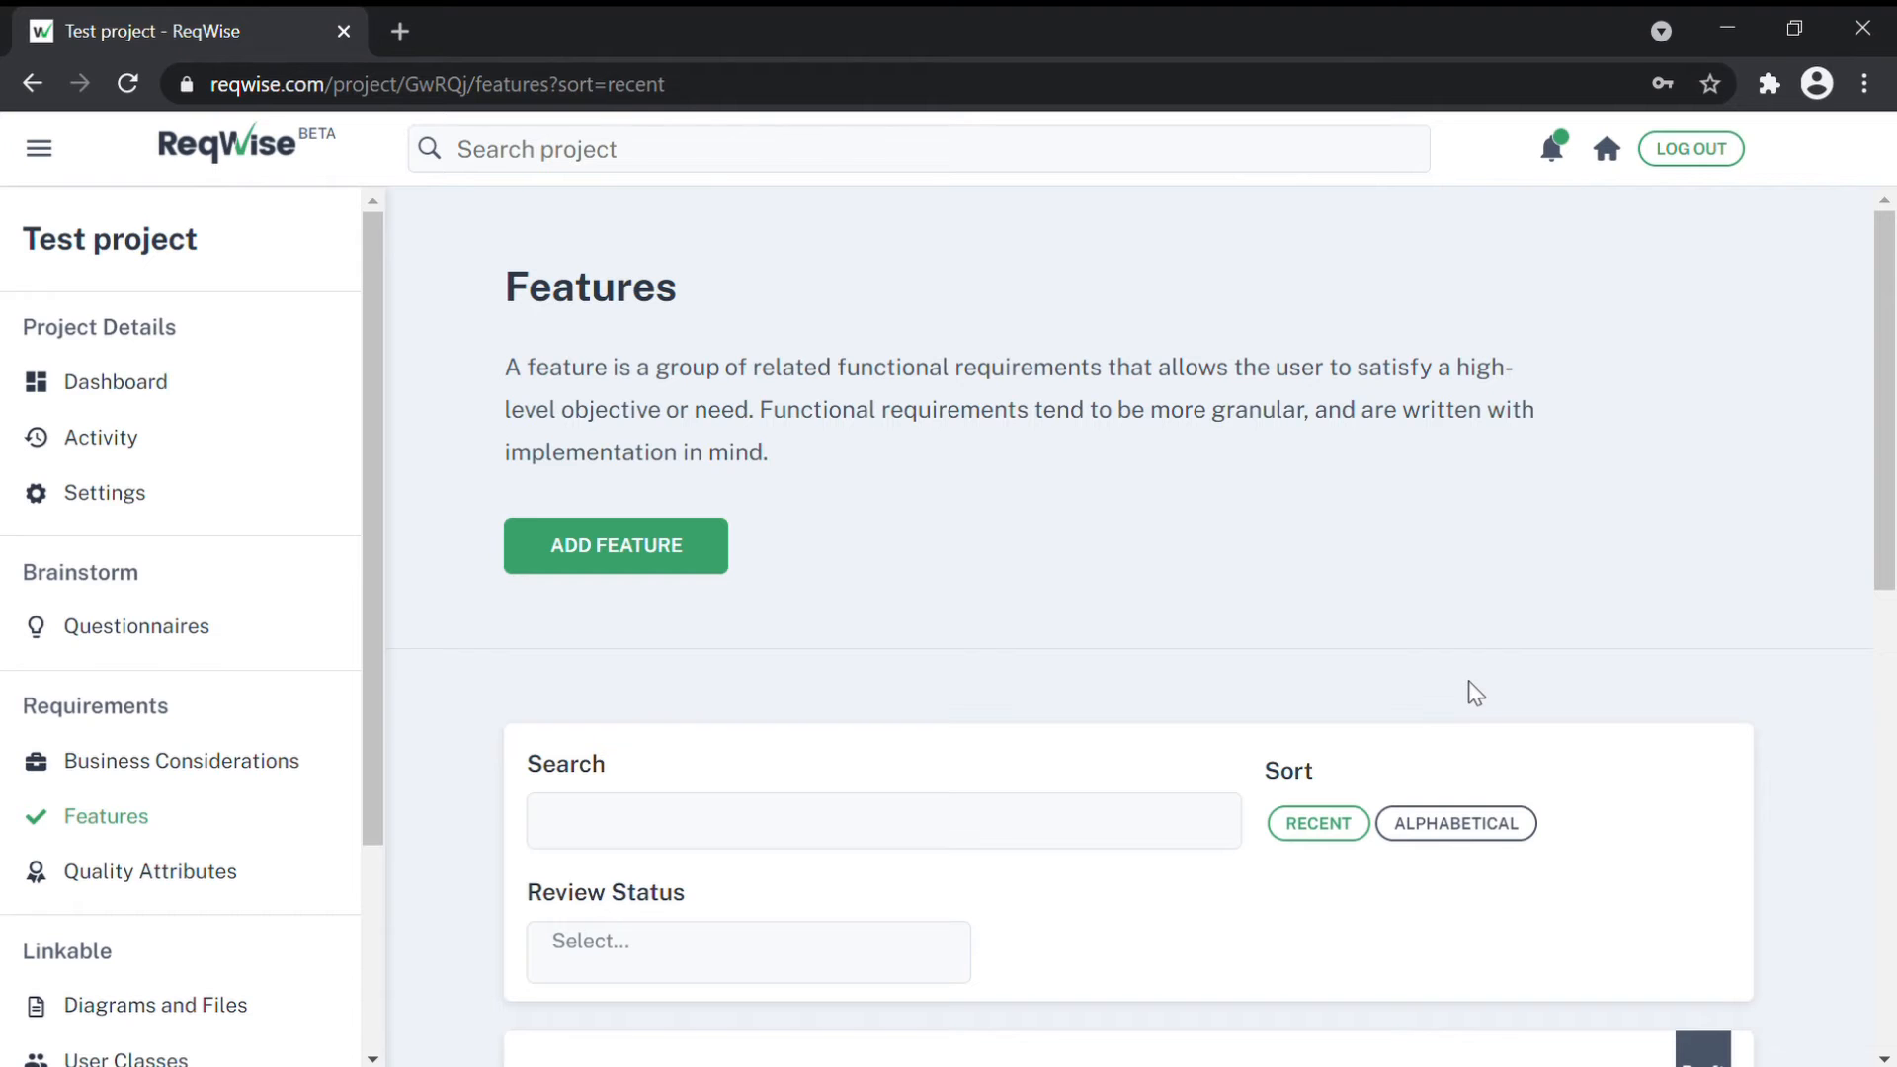
scroll(958, 598, "down", 9)
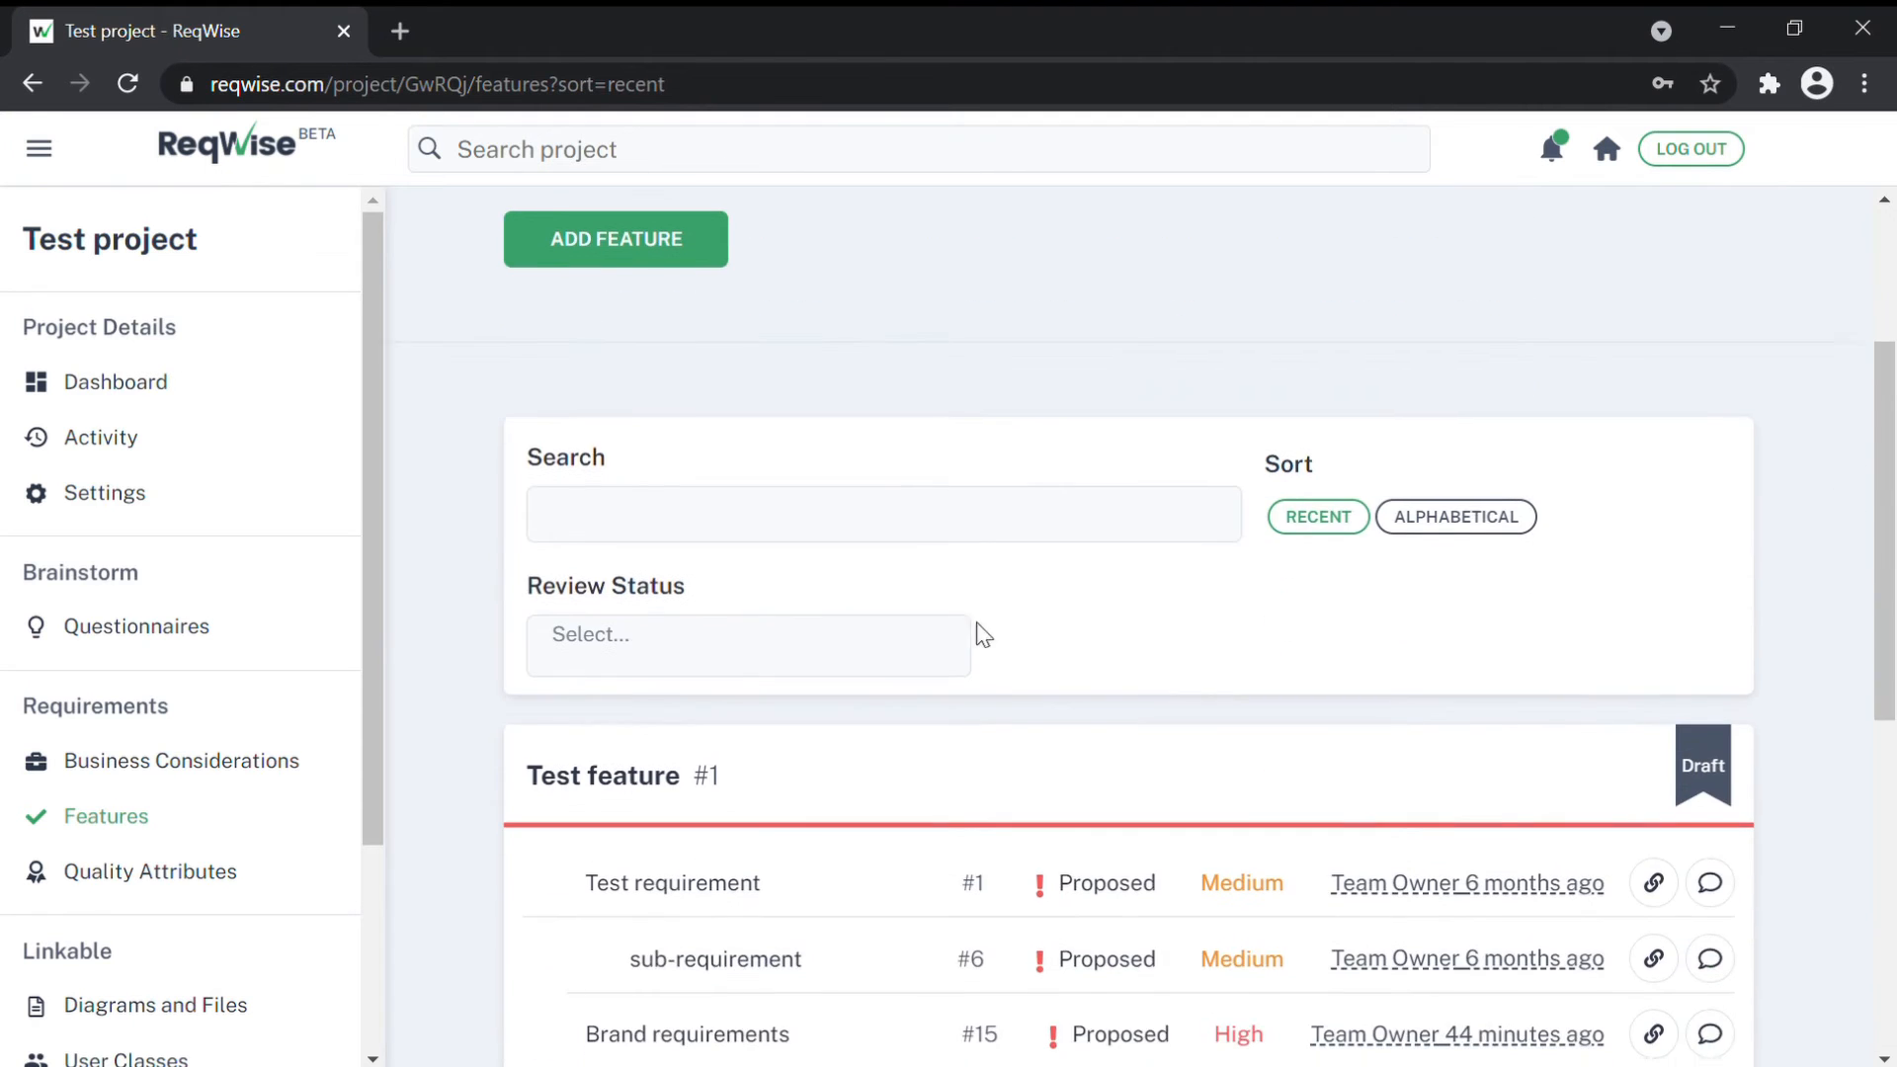
scroll(988, 856, "down", 2)
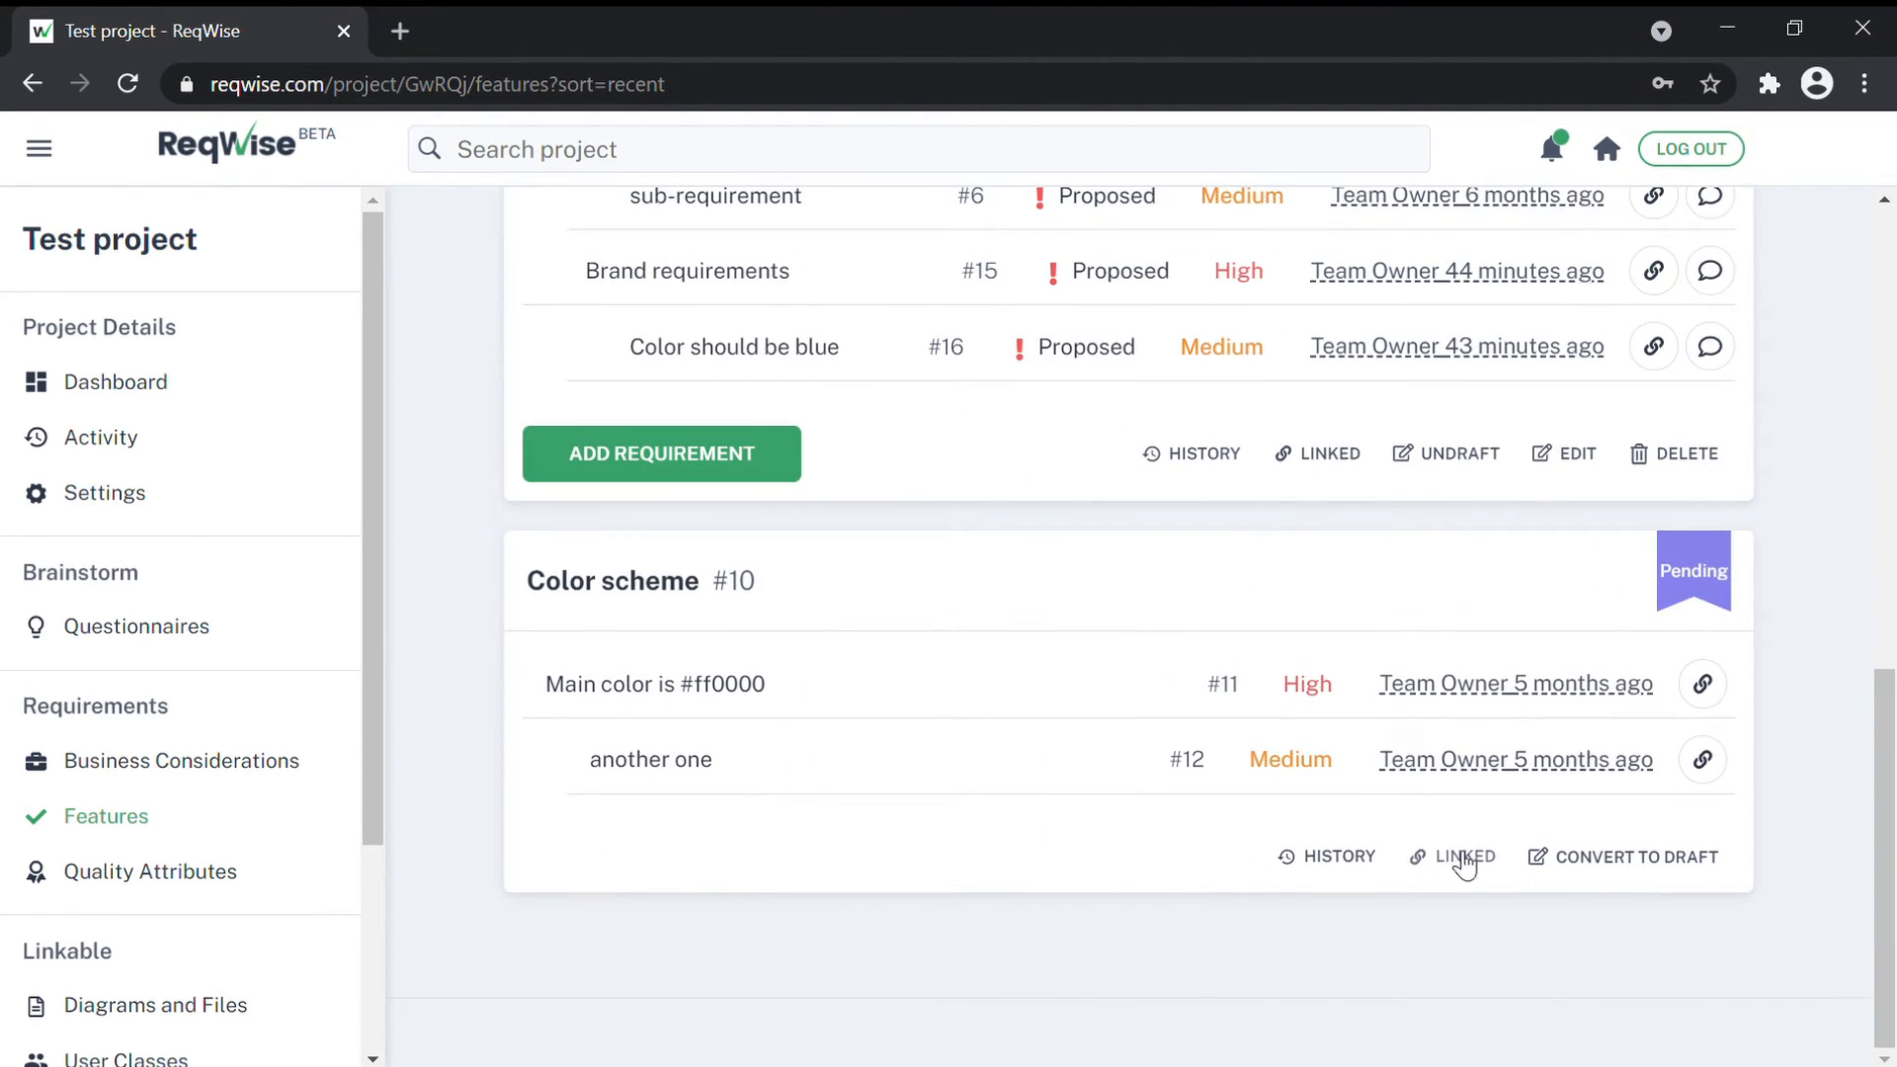
scroll(1521, 929, "up", 8)
scroll(1521, 956, "up", 3)
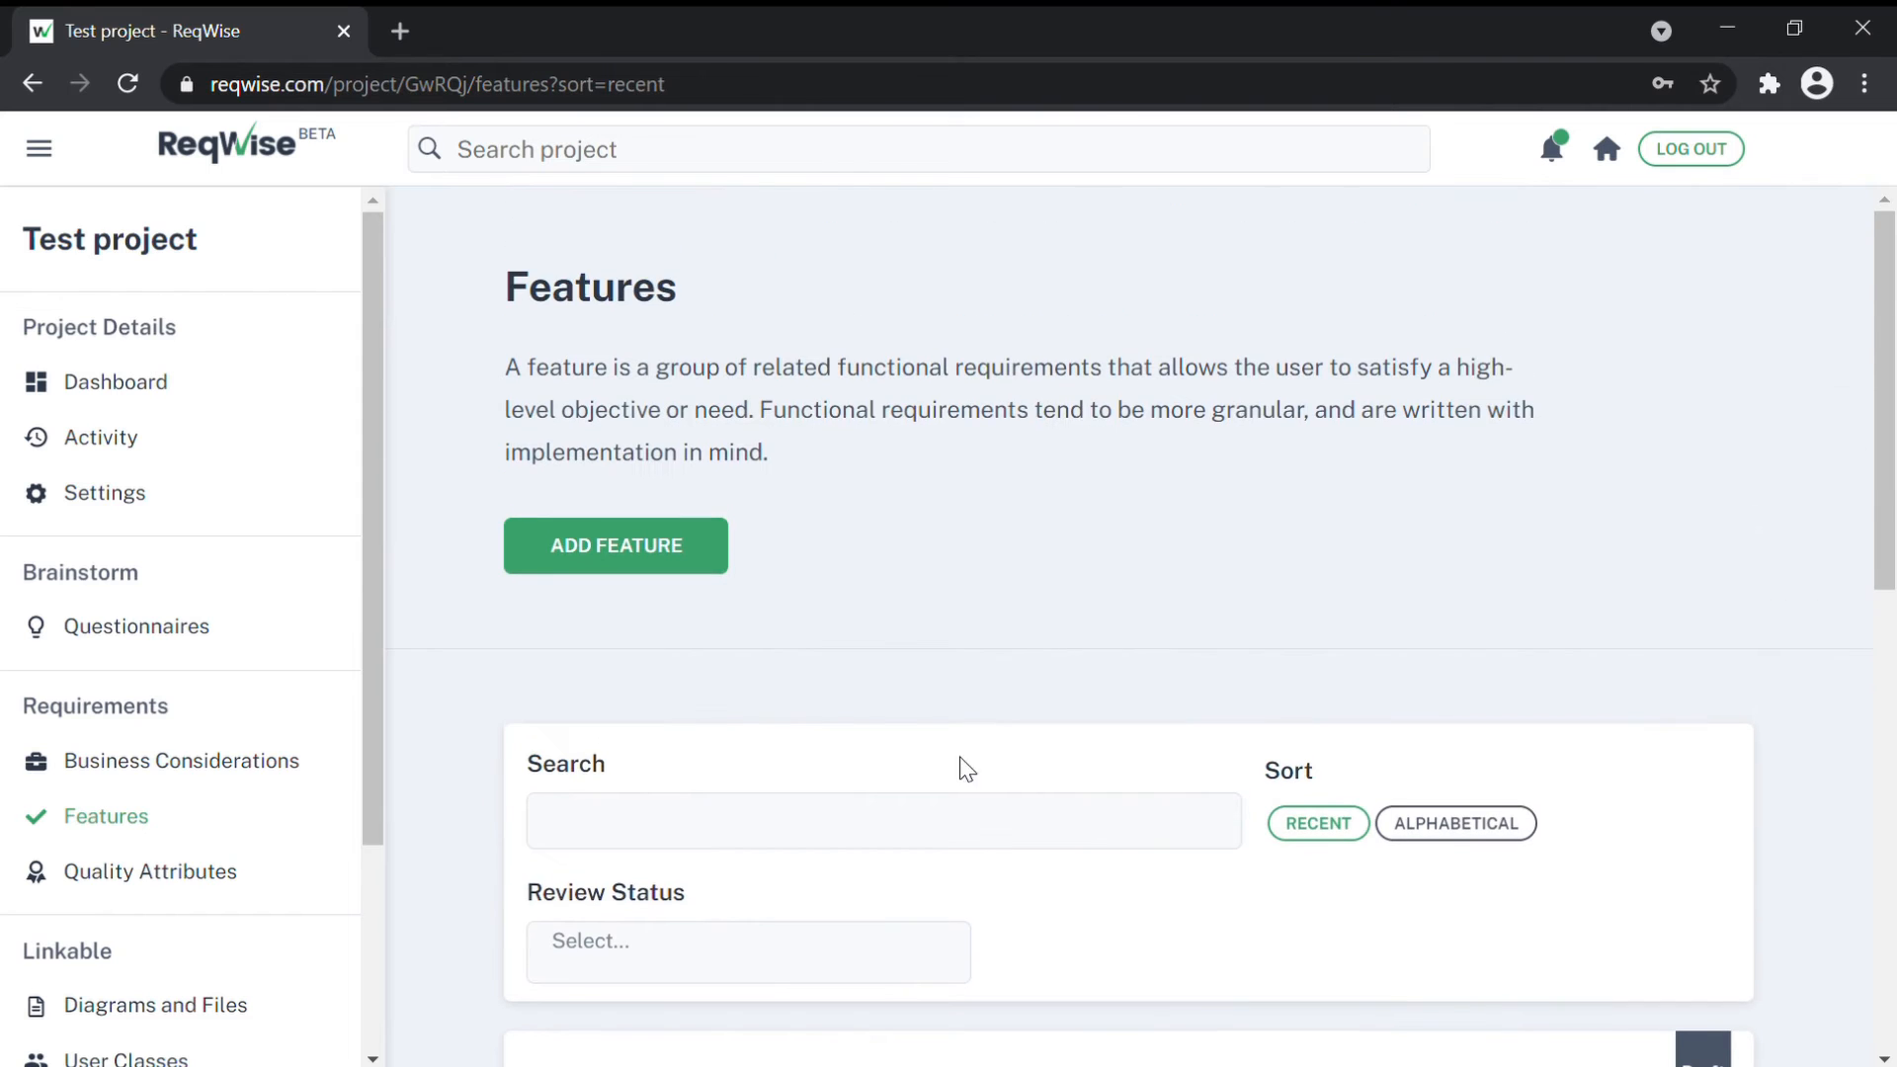
Step: Add a feature titled "Menu" with prioritizable requirements
left_click(689, 555)
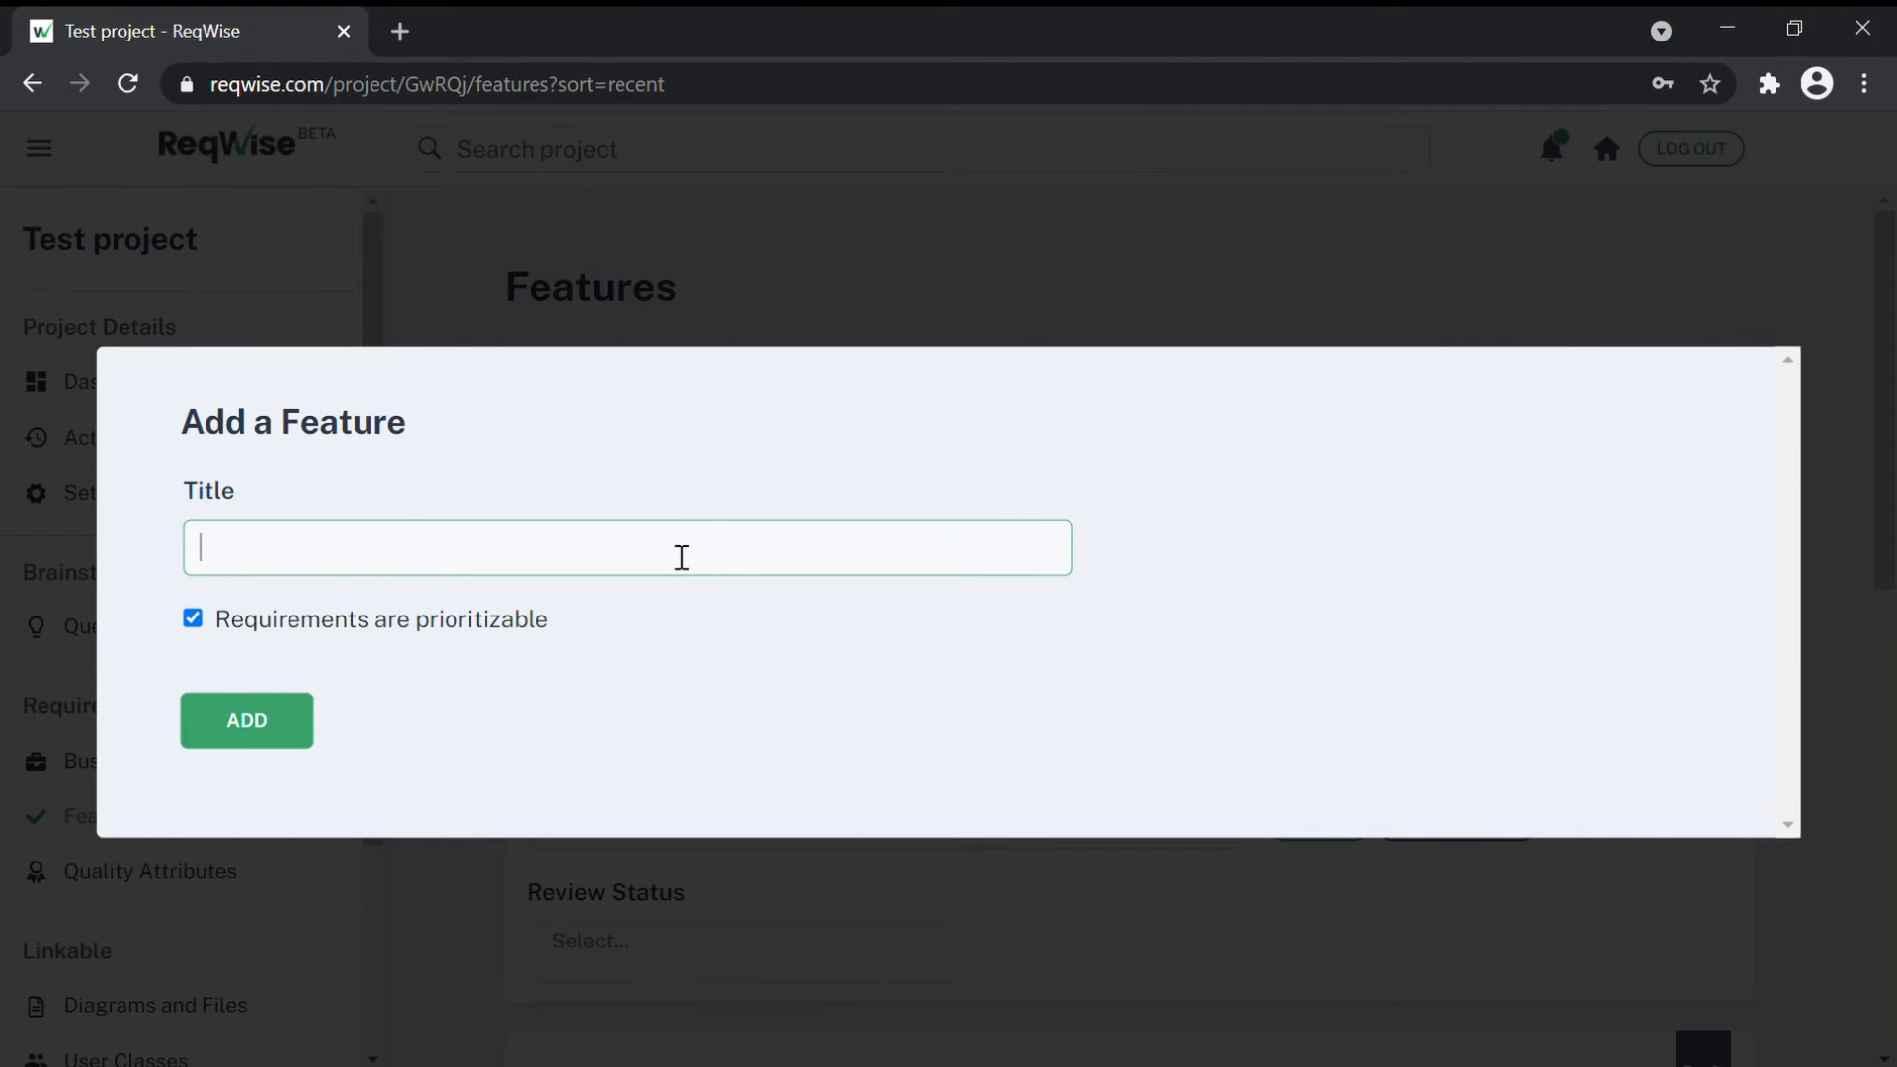
type("Menu")
left_click(293, 726)
Step: Add the High-priority, Proposed requirement "The menu should have links to all major areas of the app" to the Menu feature
scroll(885, 636, "down", 5)
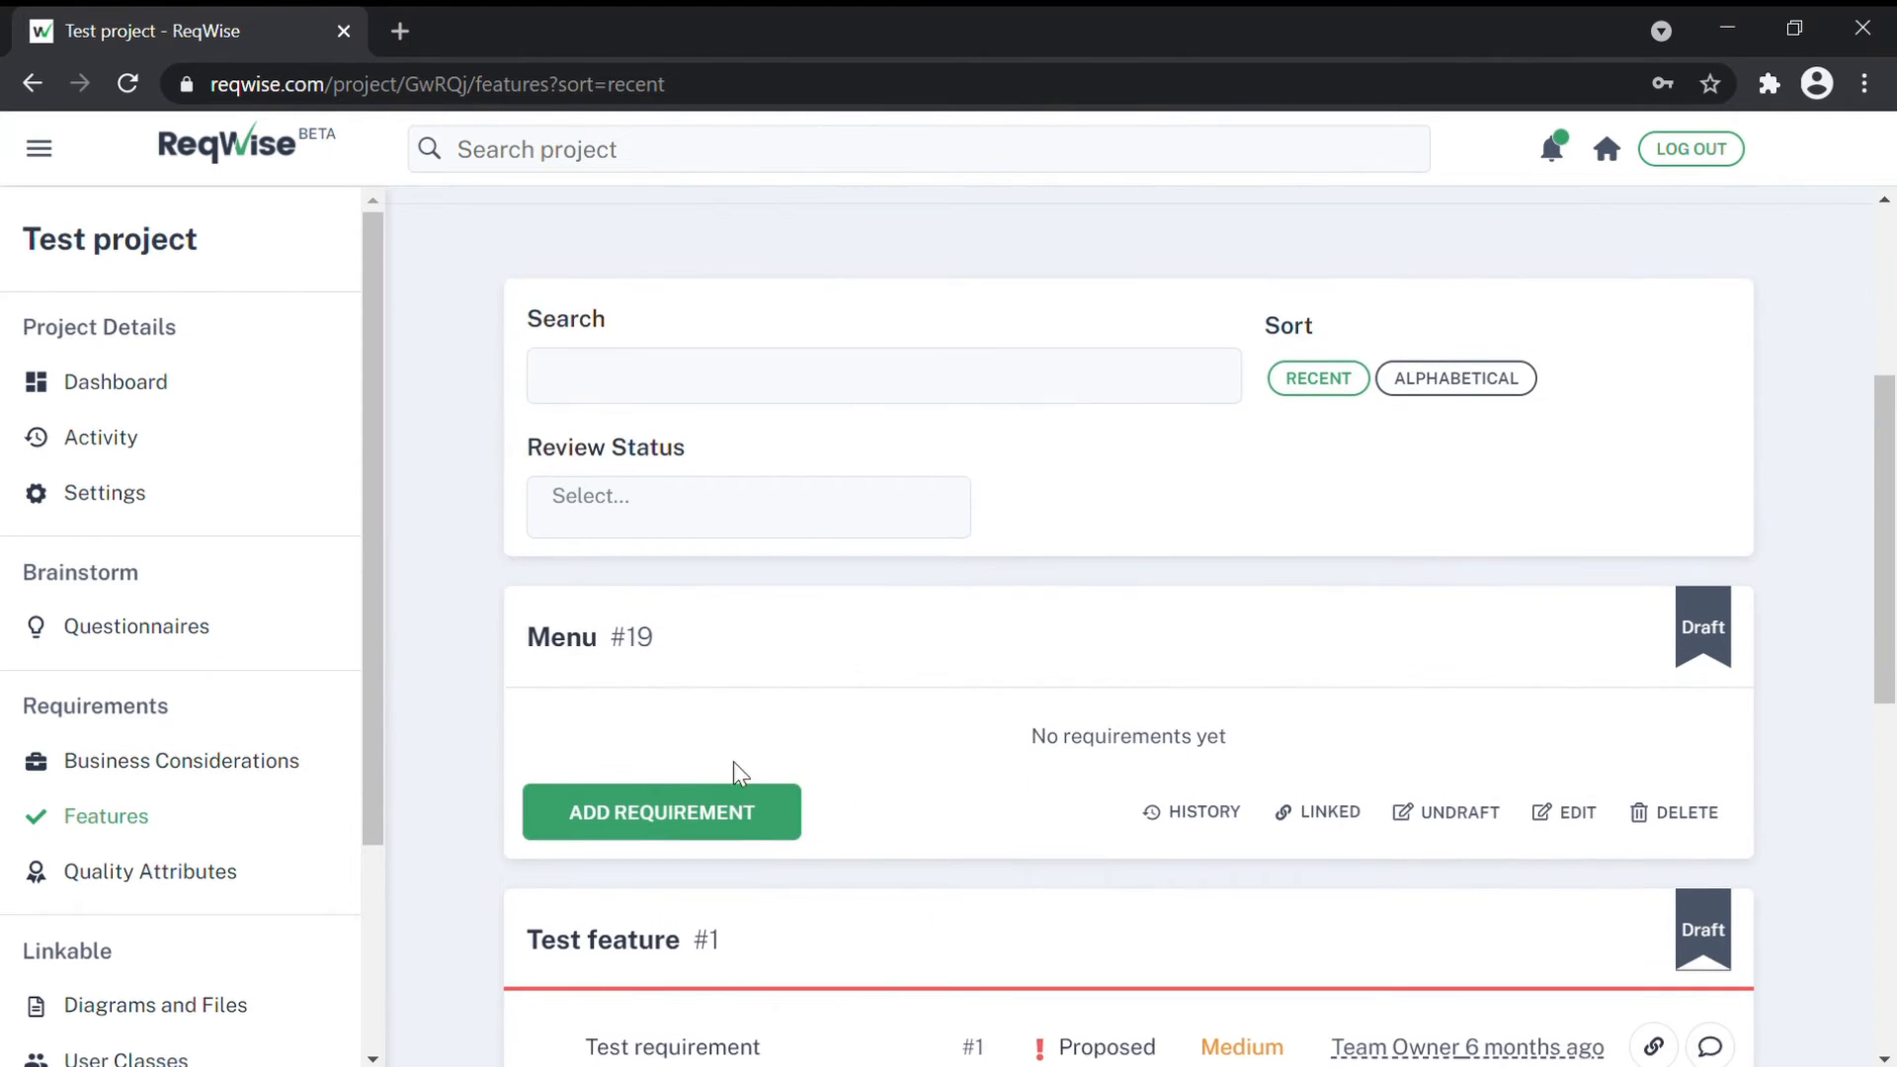
left_click(745, 813)
left_click(545, 442)
type("The menu should have links to all major ar")
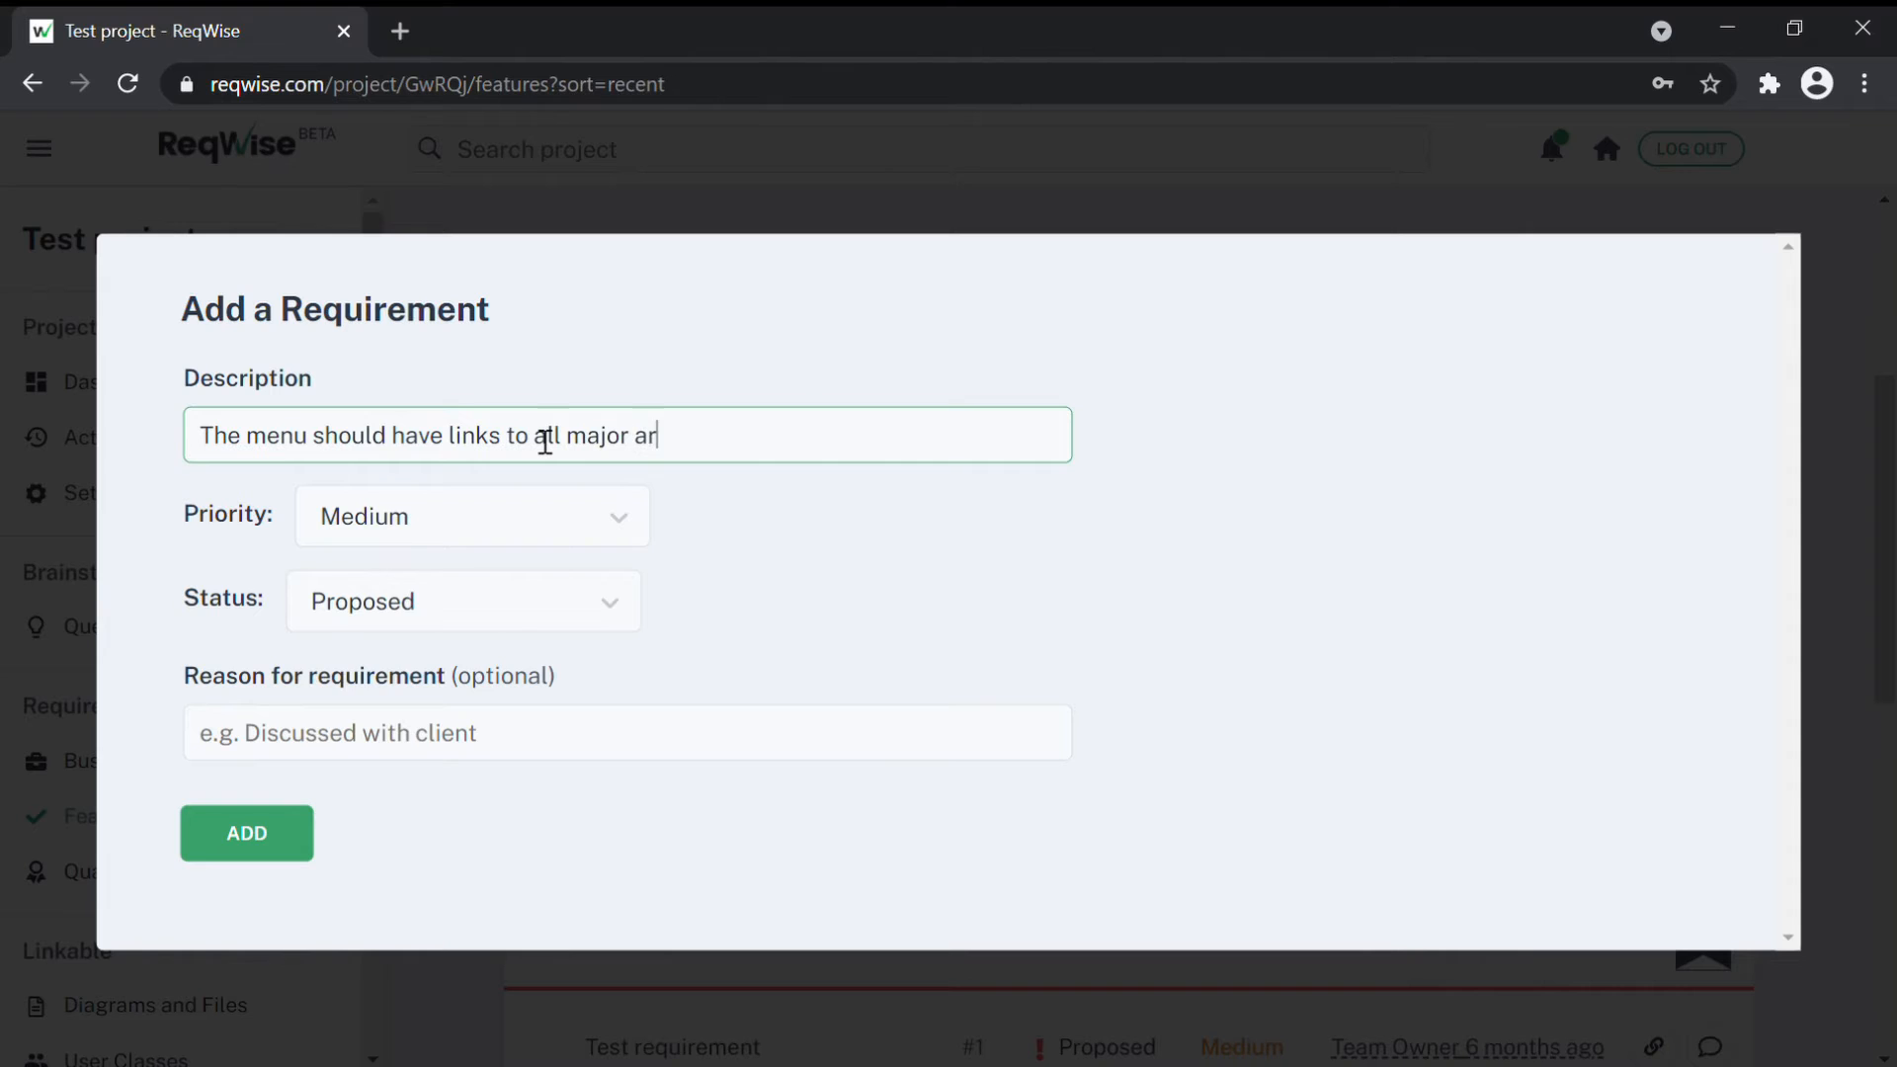
type("eas of the app")
left_click(478, 522)
left_click(447, 597)
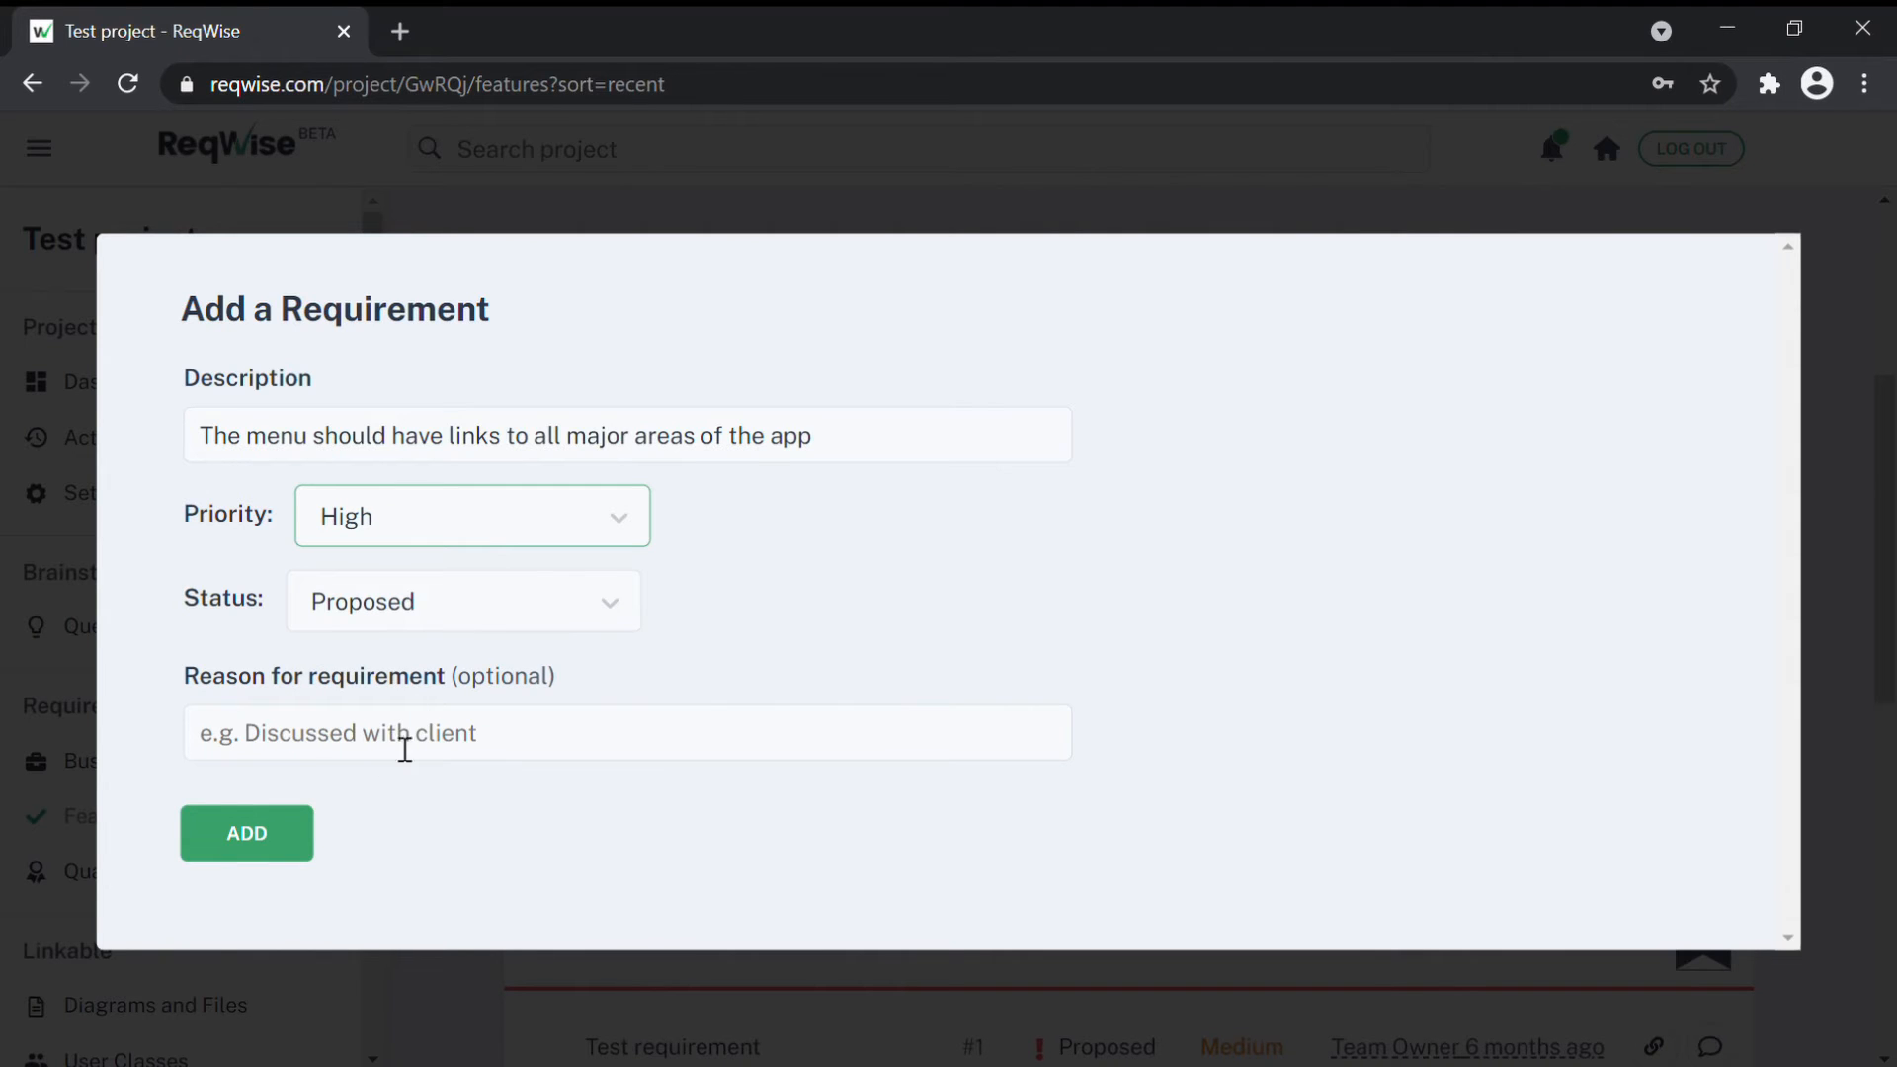
left_click(310, 842)
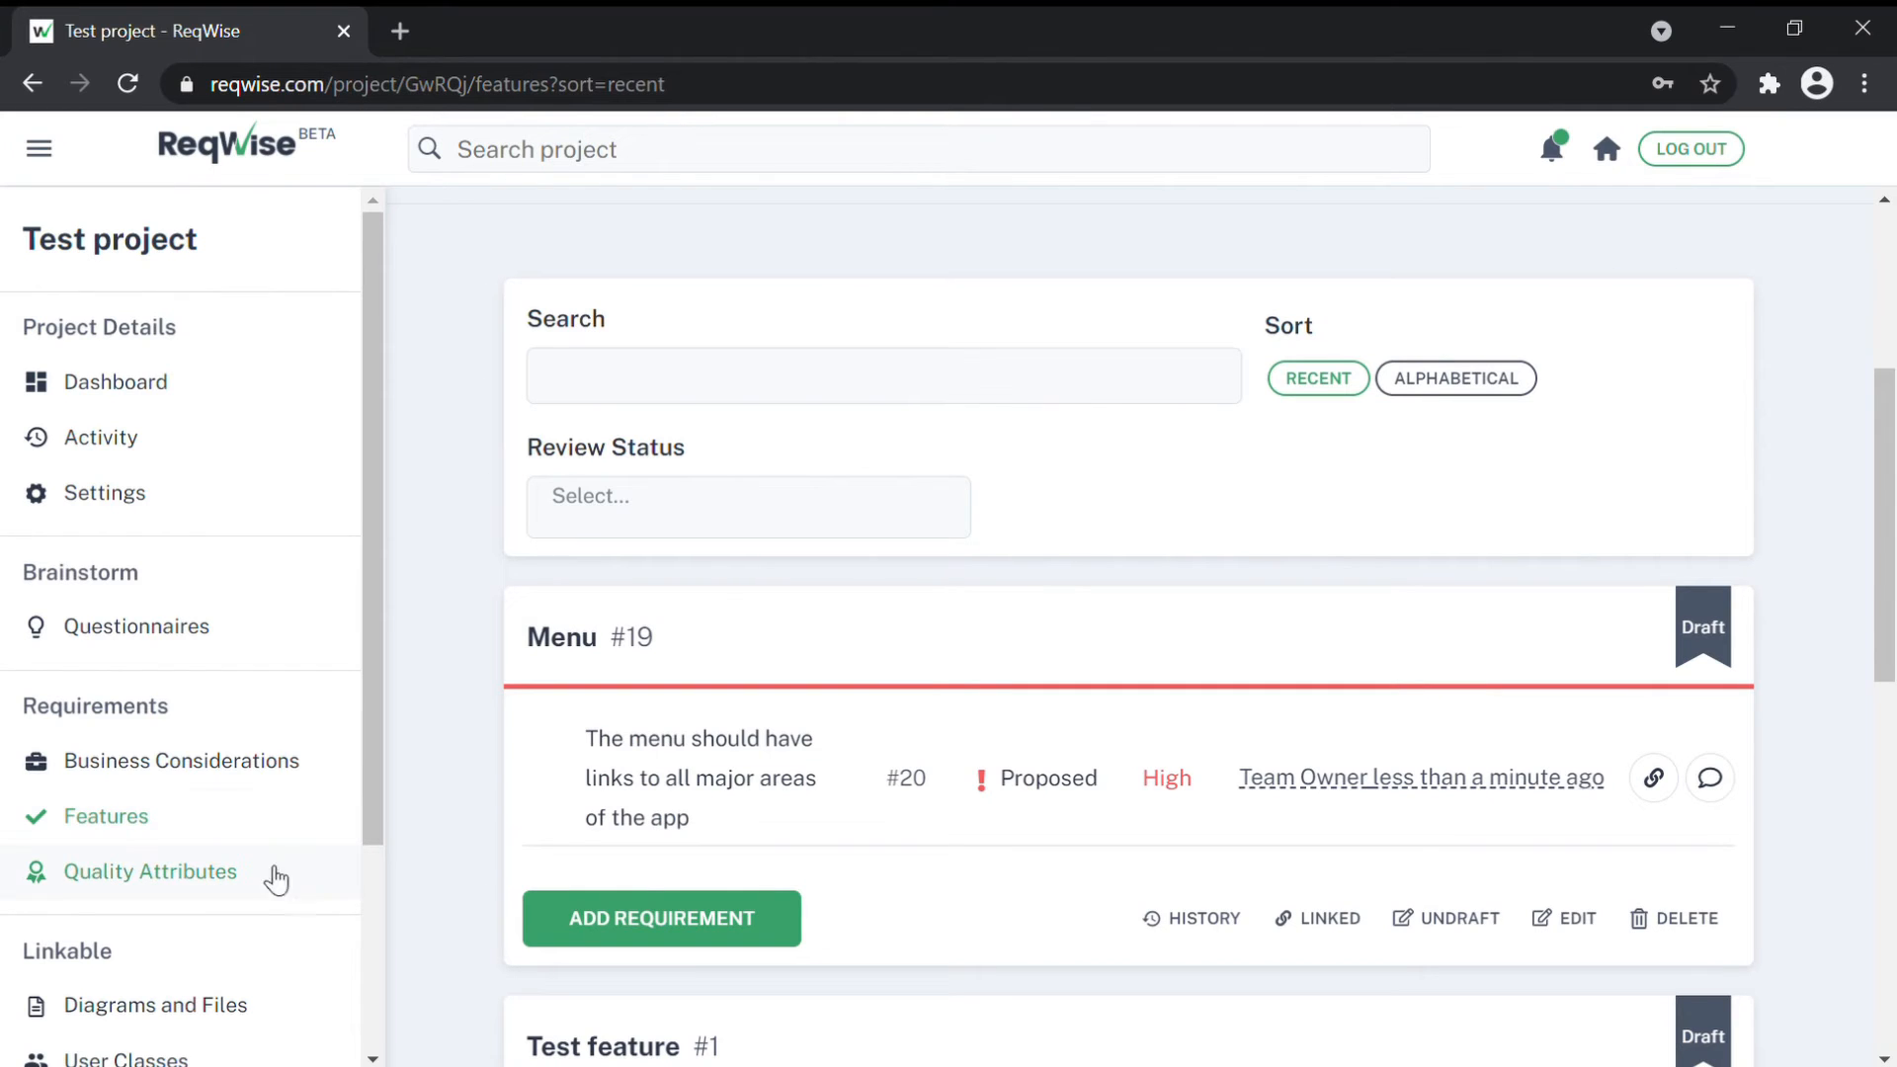
Step: Add the requirement "Profile menu link" to the Menu feature and nest it under the requirement about links to all major areas
scroll(491, 917, "down", 2)
scroll(489, 907, "down", 1)
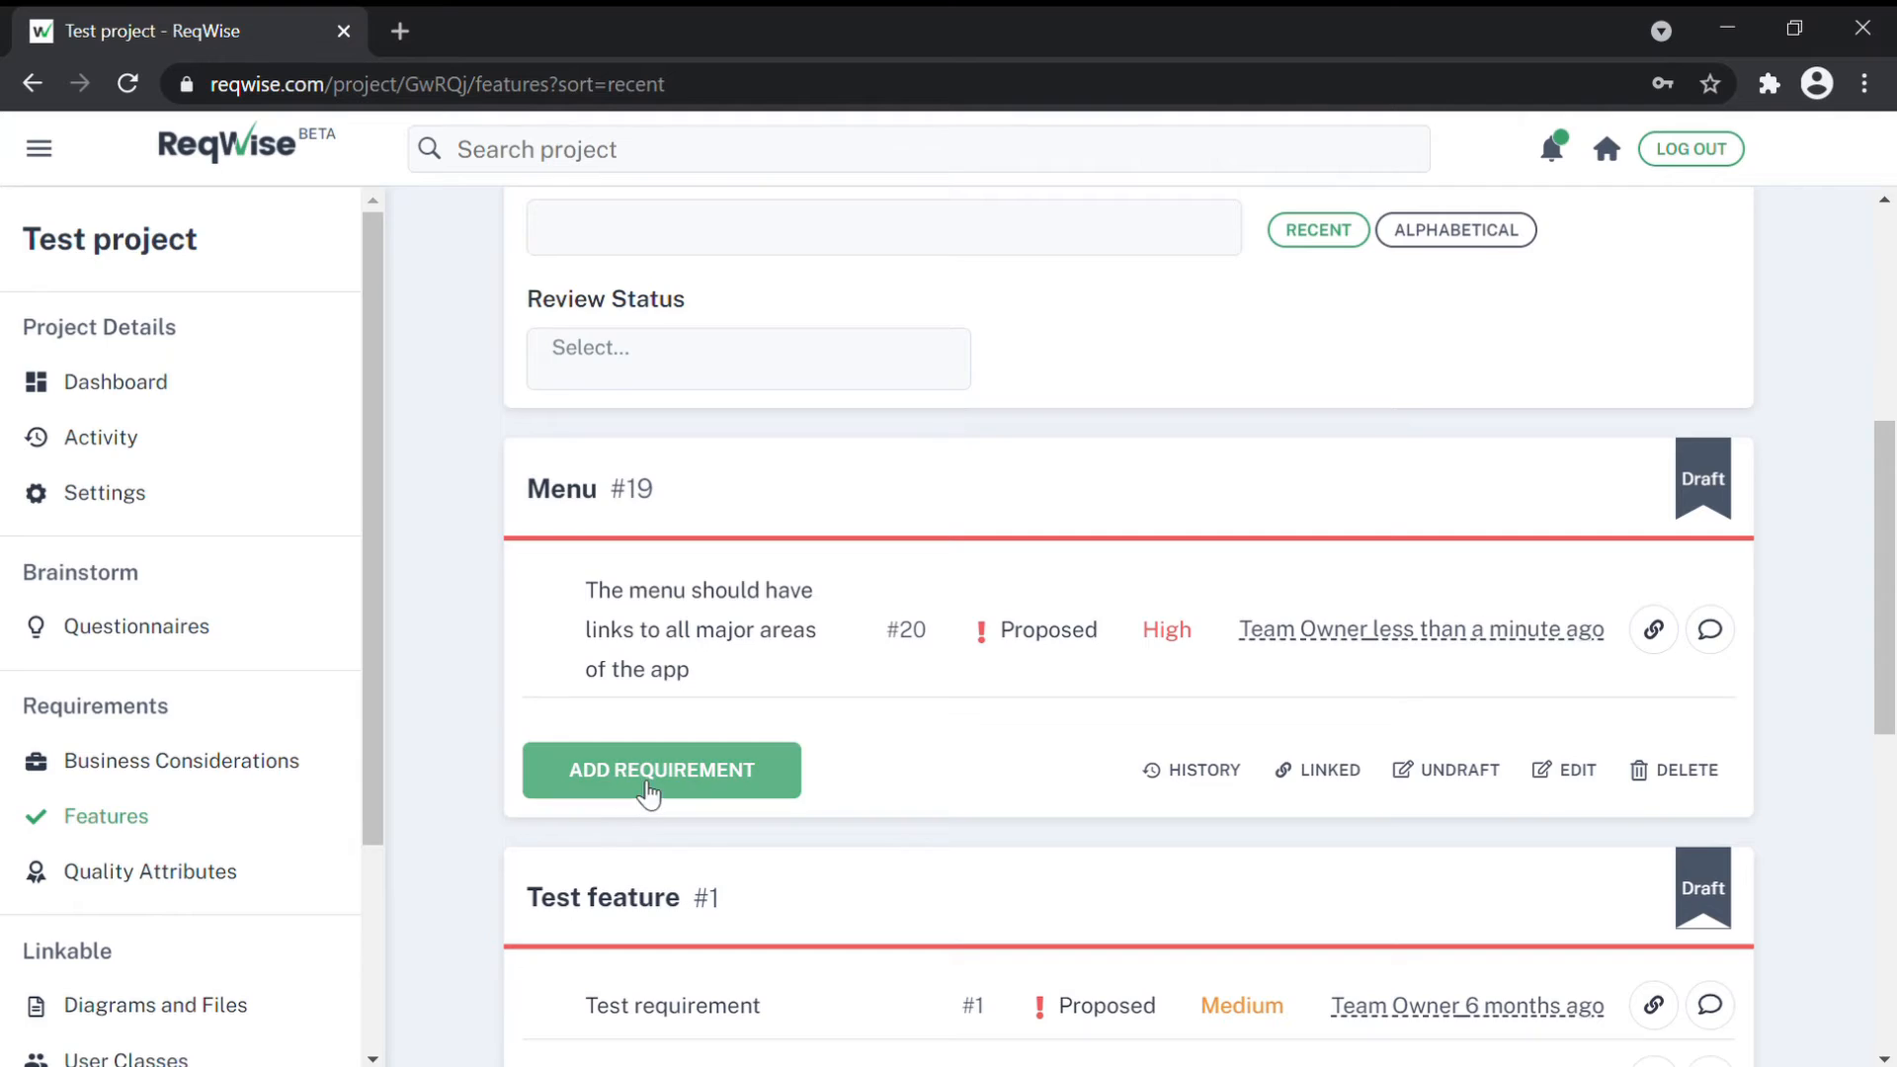
left_click(636, 780)
left_click(396, 431)
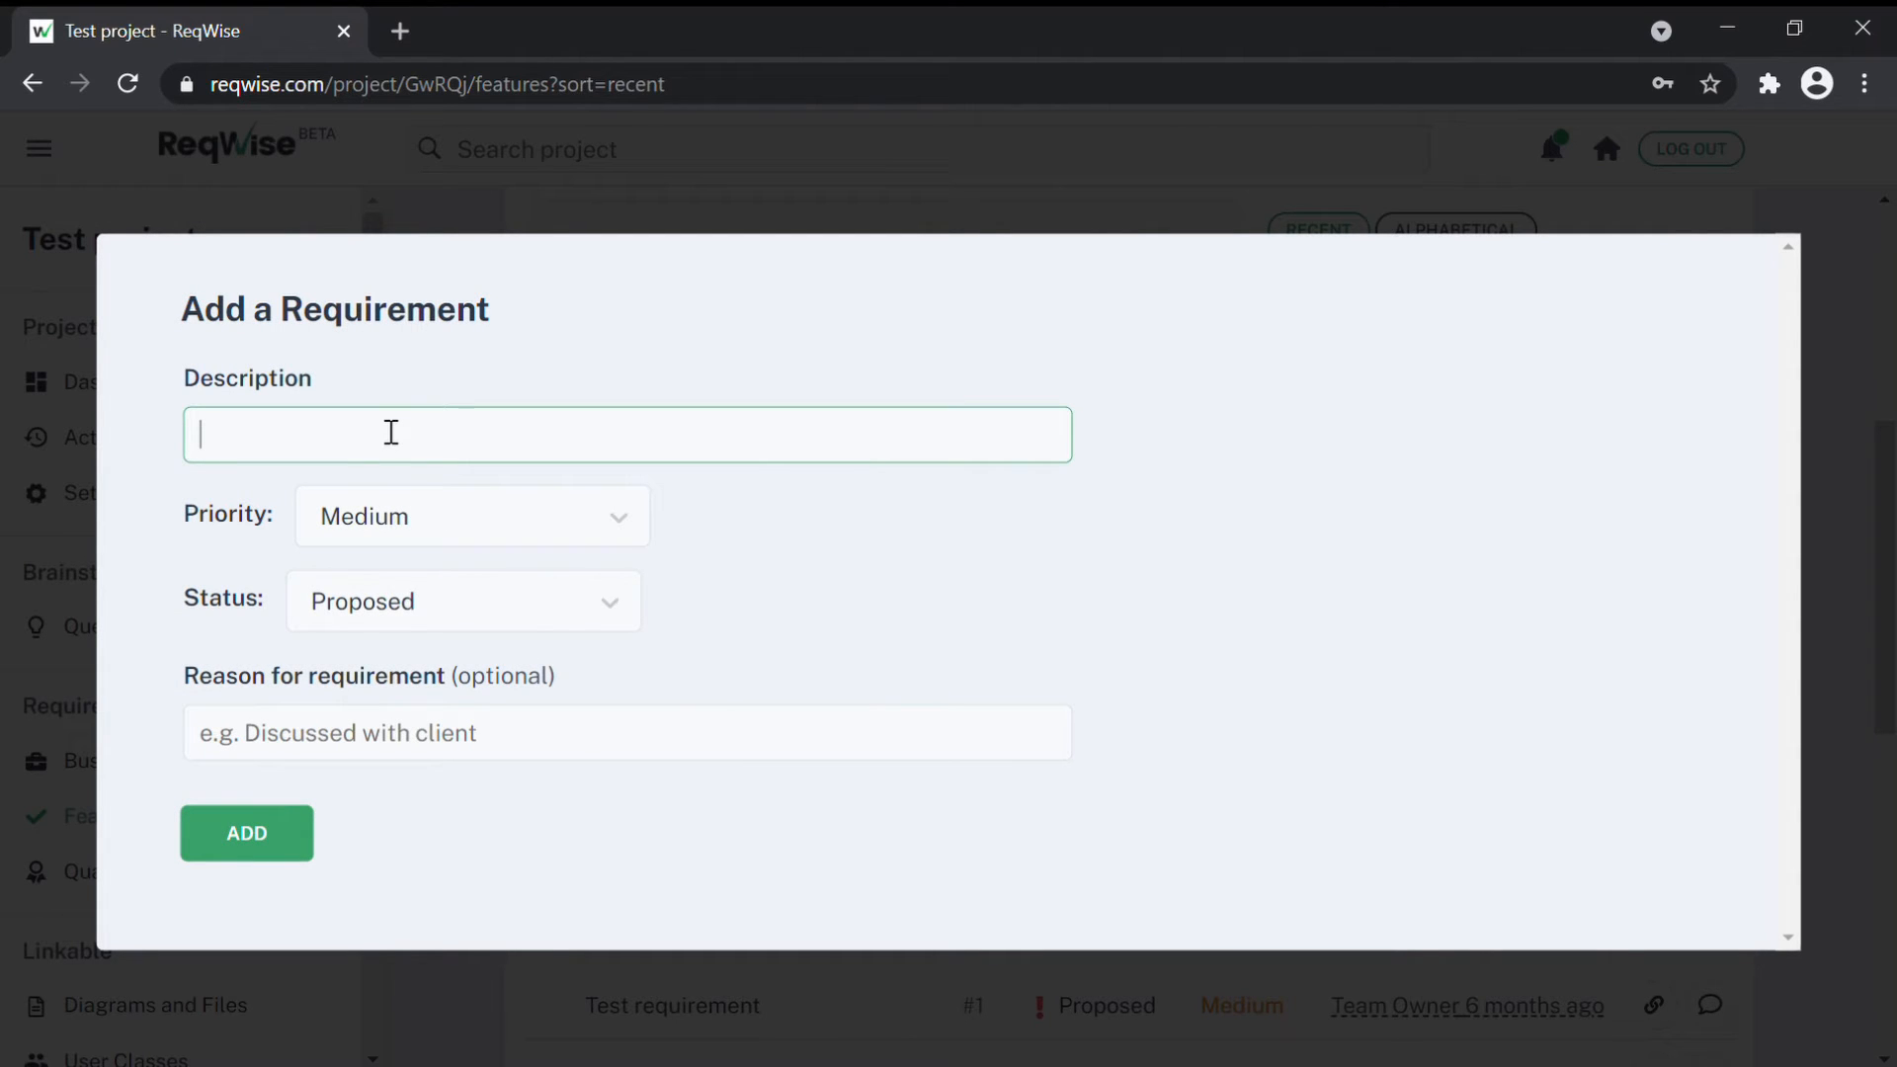
type("Profile menu link")
left_click(306, 833)
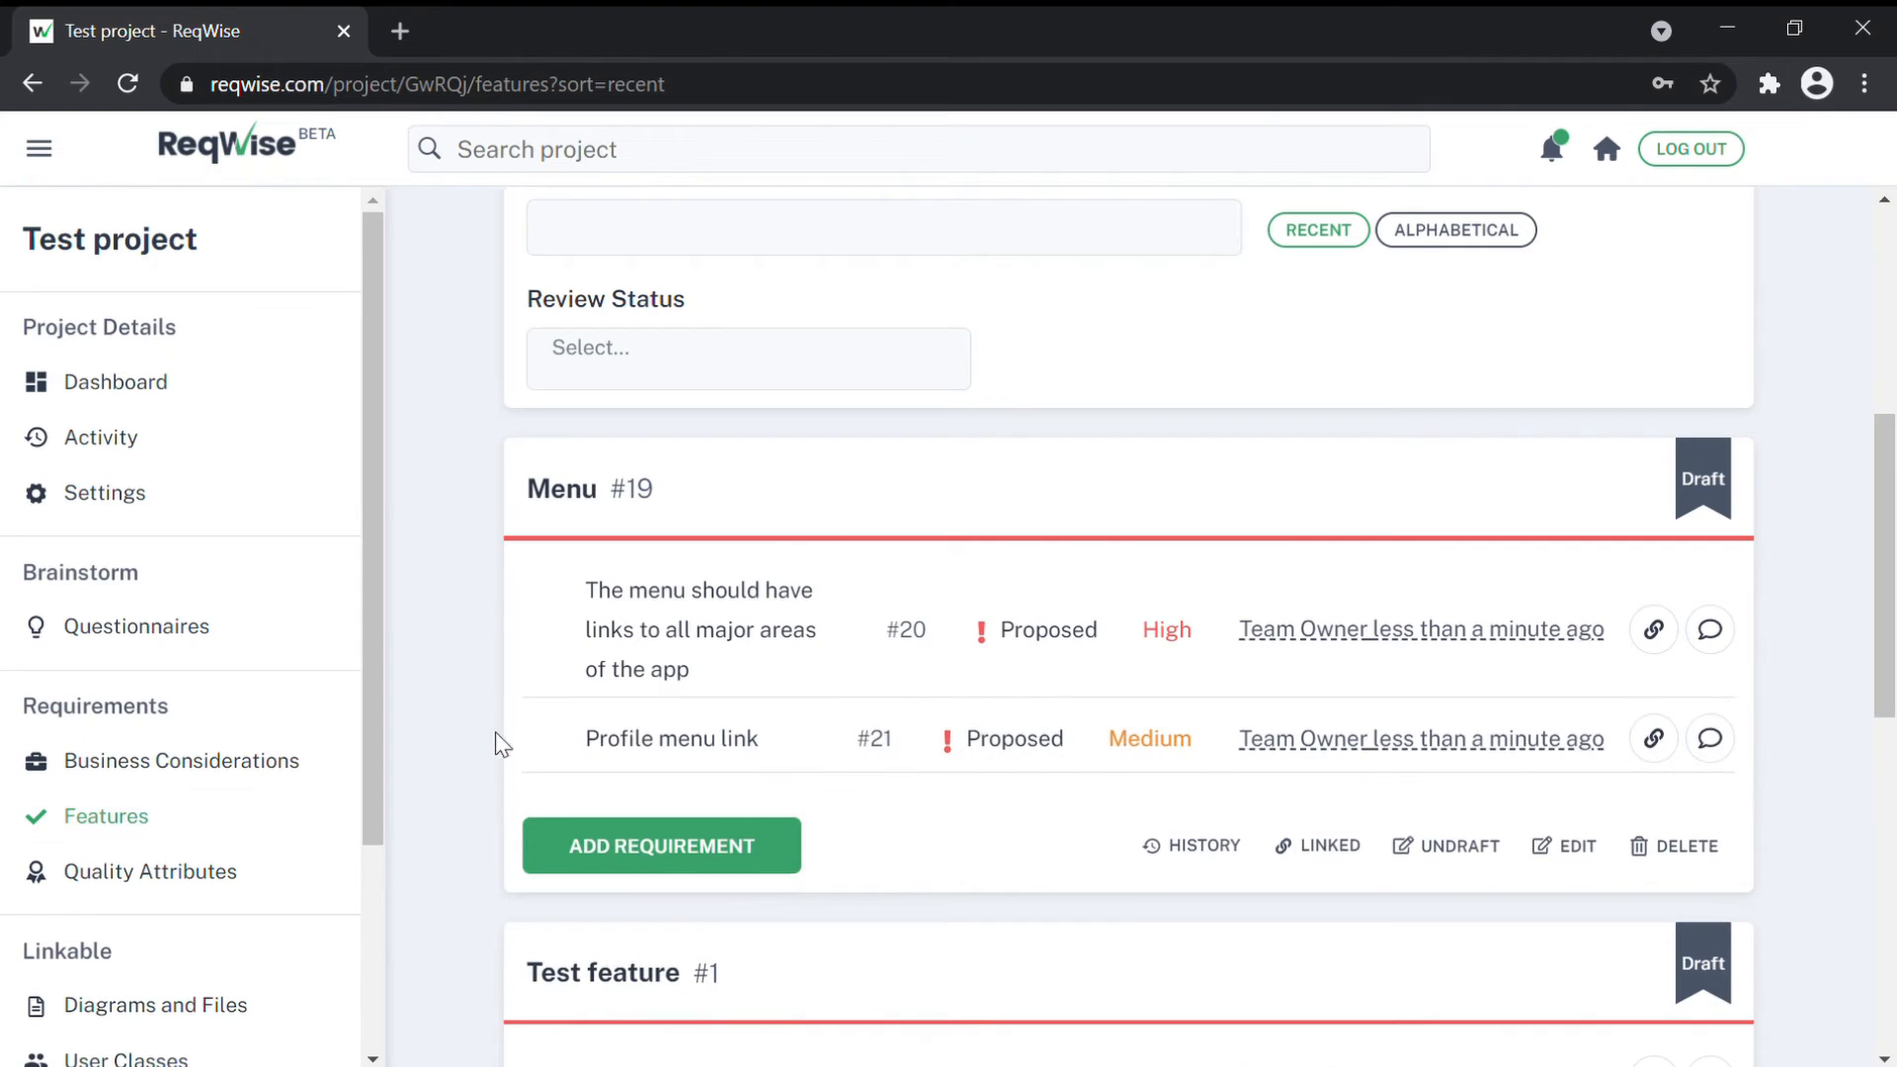
left_click_drag(564, 745, 652, 736)
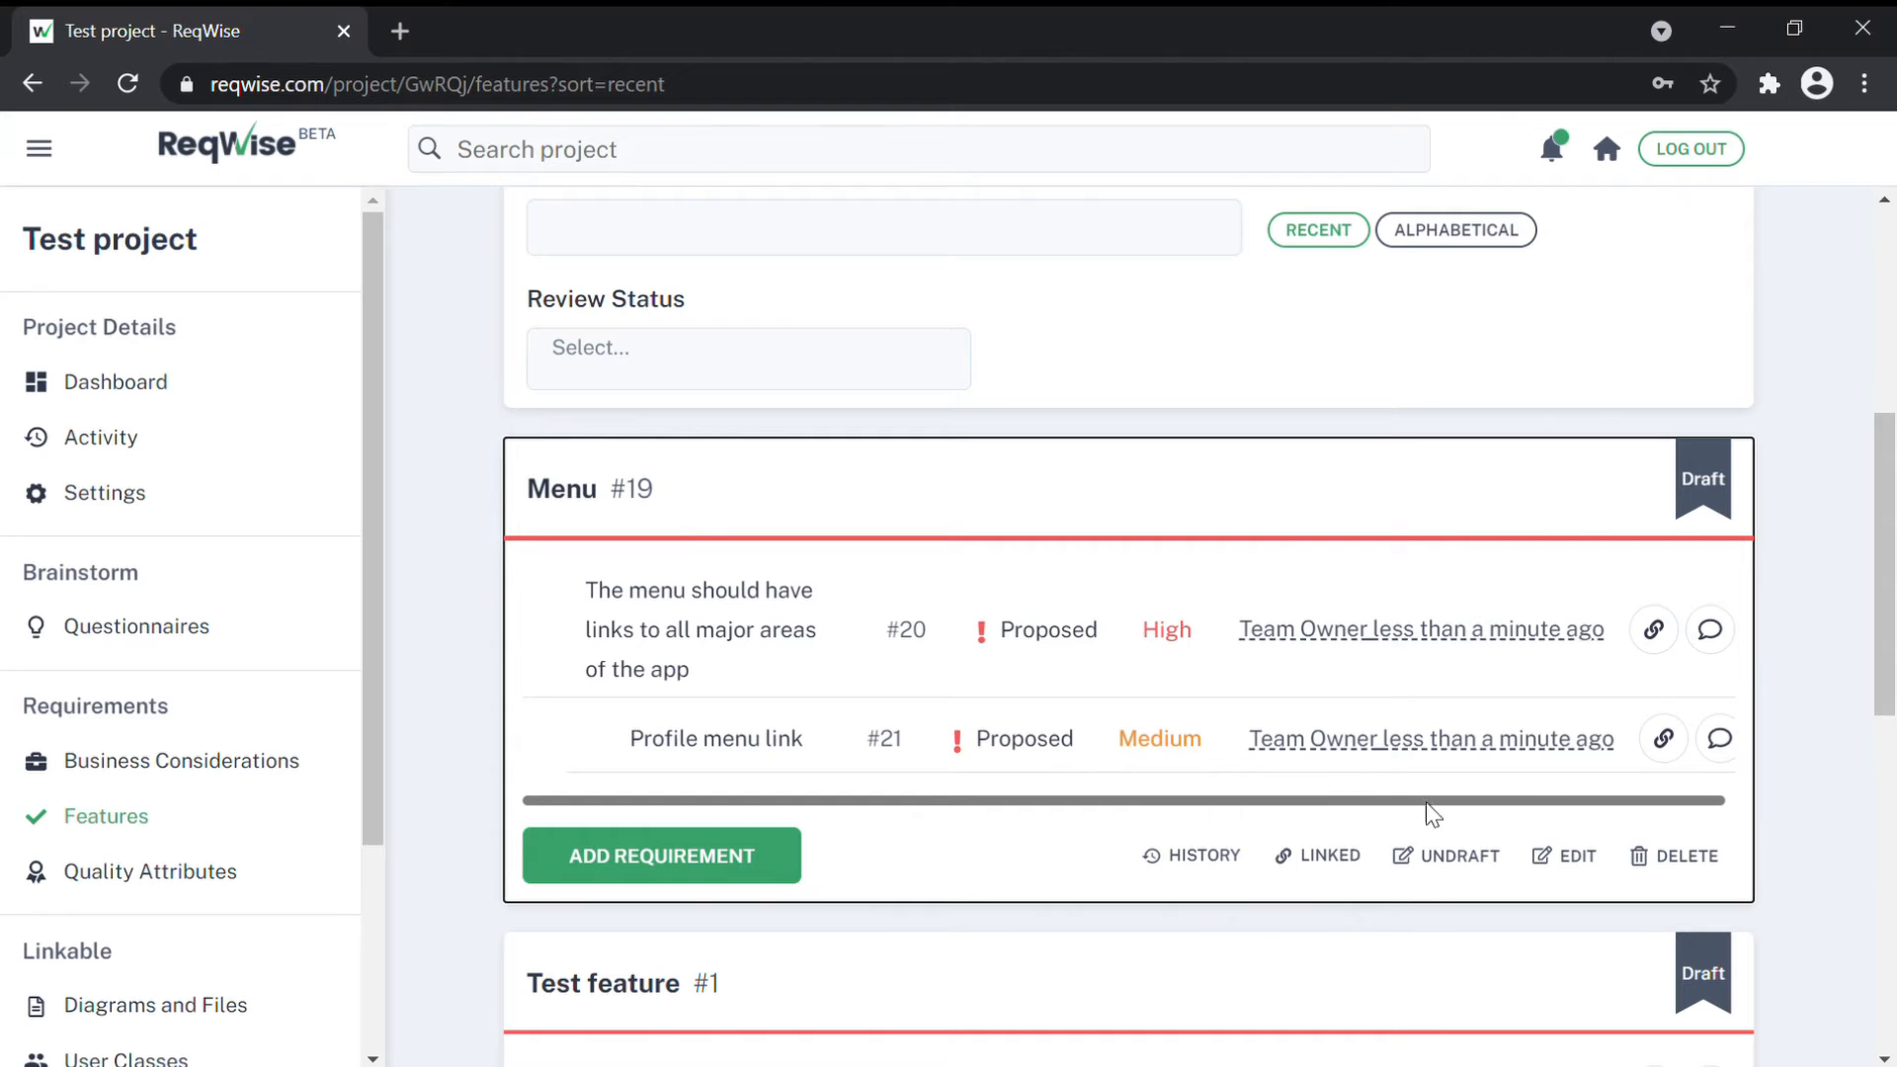
Step: Open the requirement about links to all major areas of the app and accept its latest revision
left_click(1726, 637)
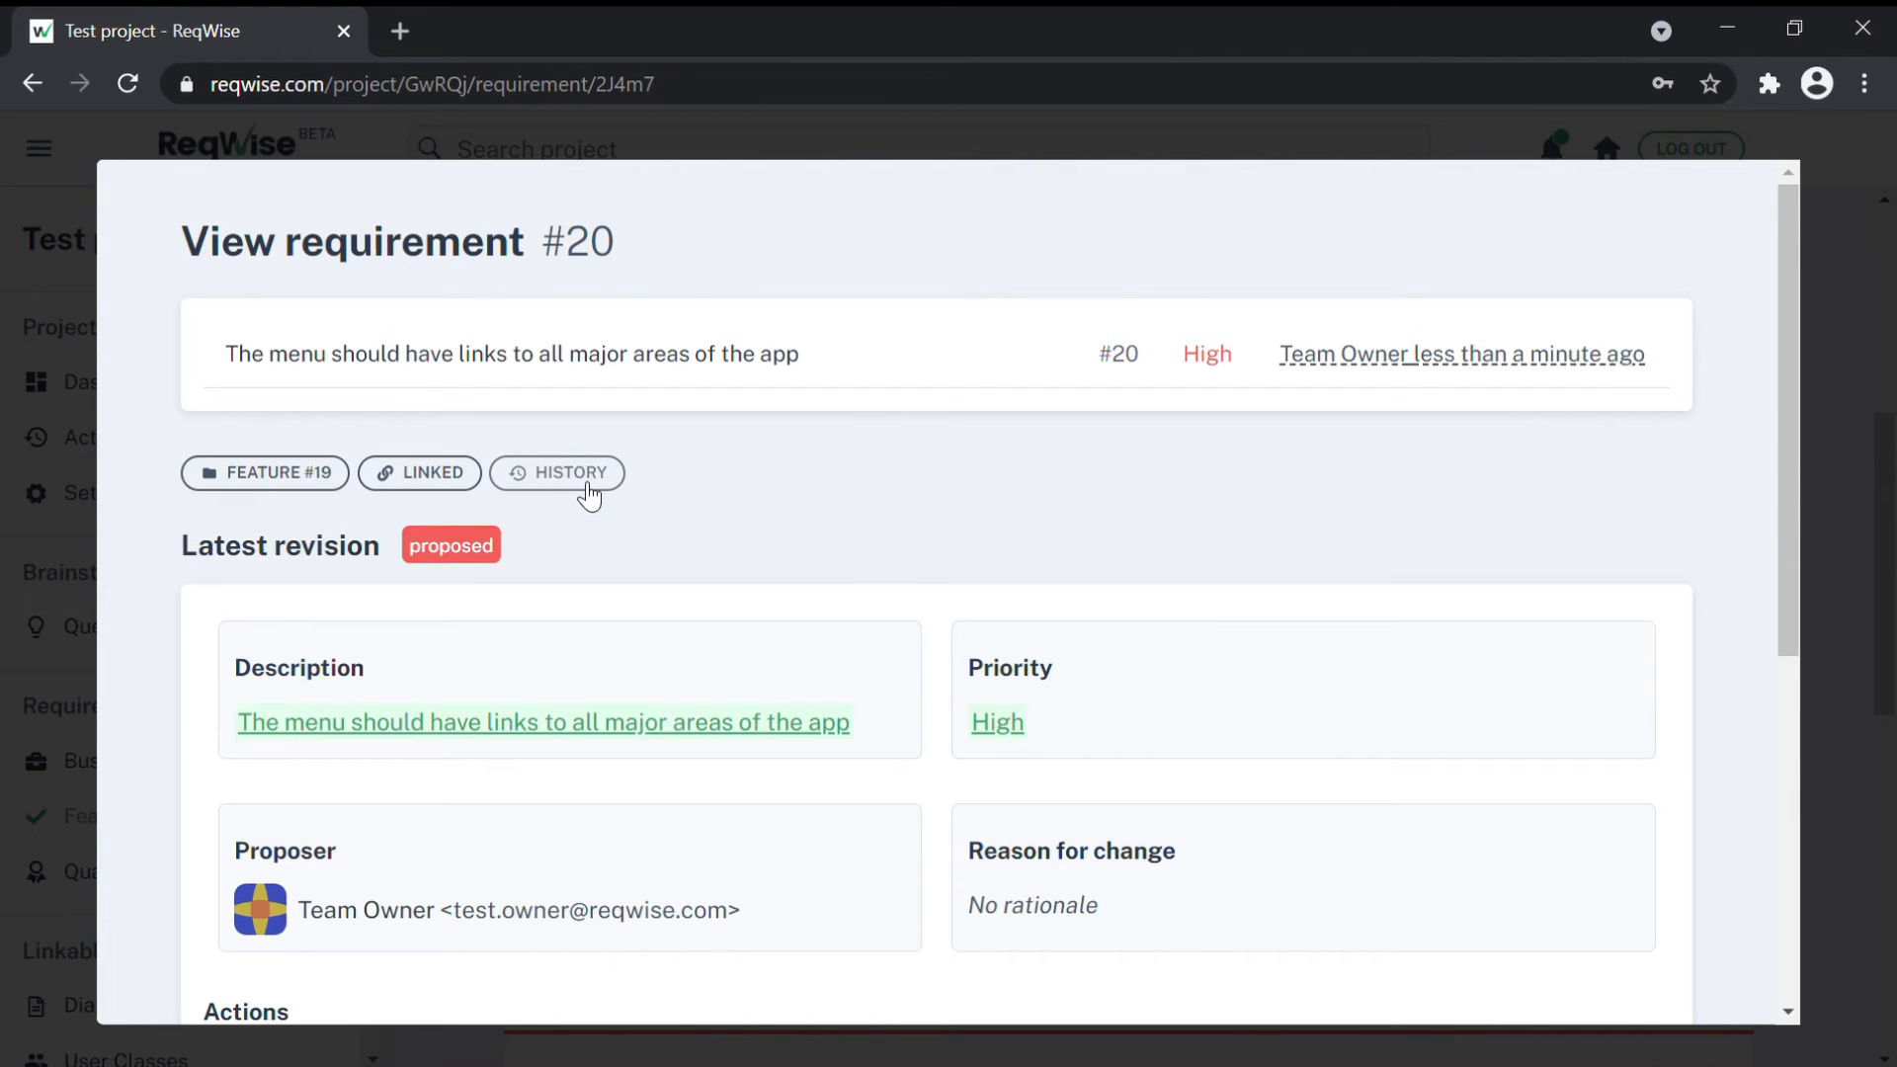
scroll(1057, 662, "down", 1)
scroll(1057, 660, "down", 3)
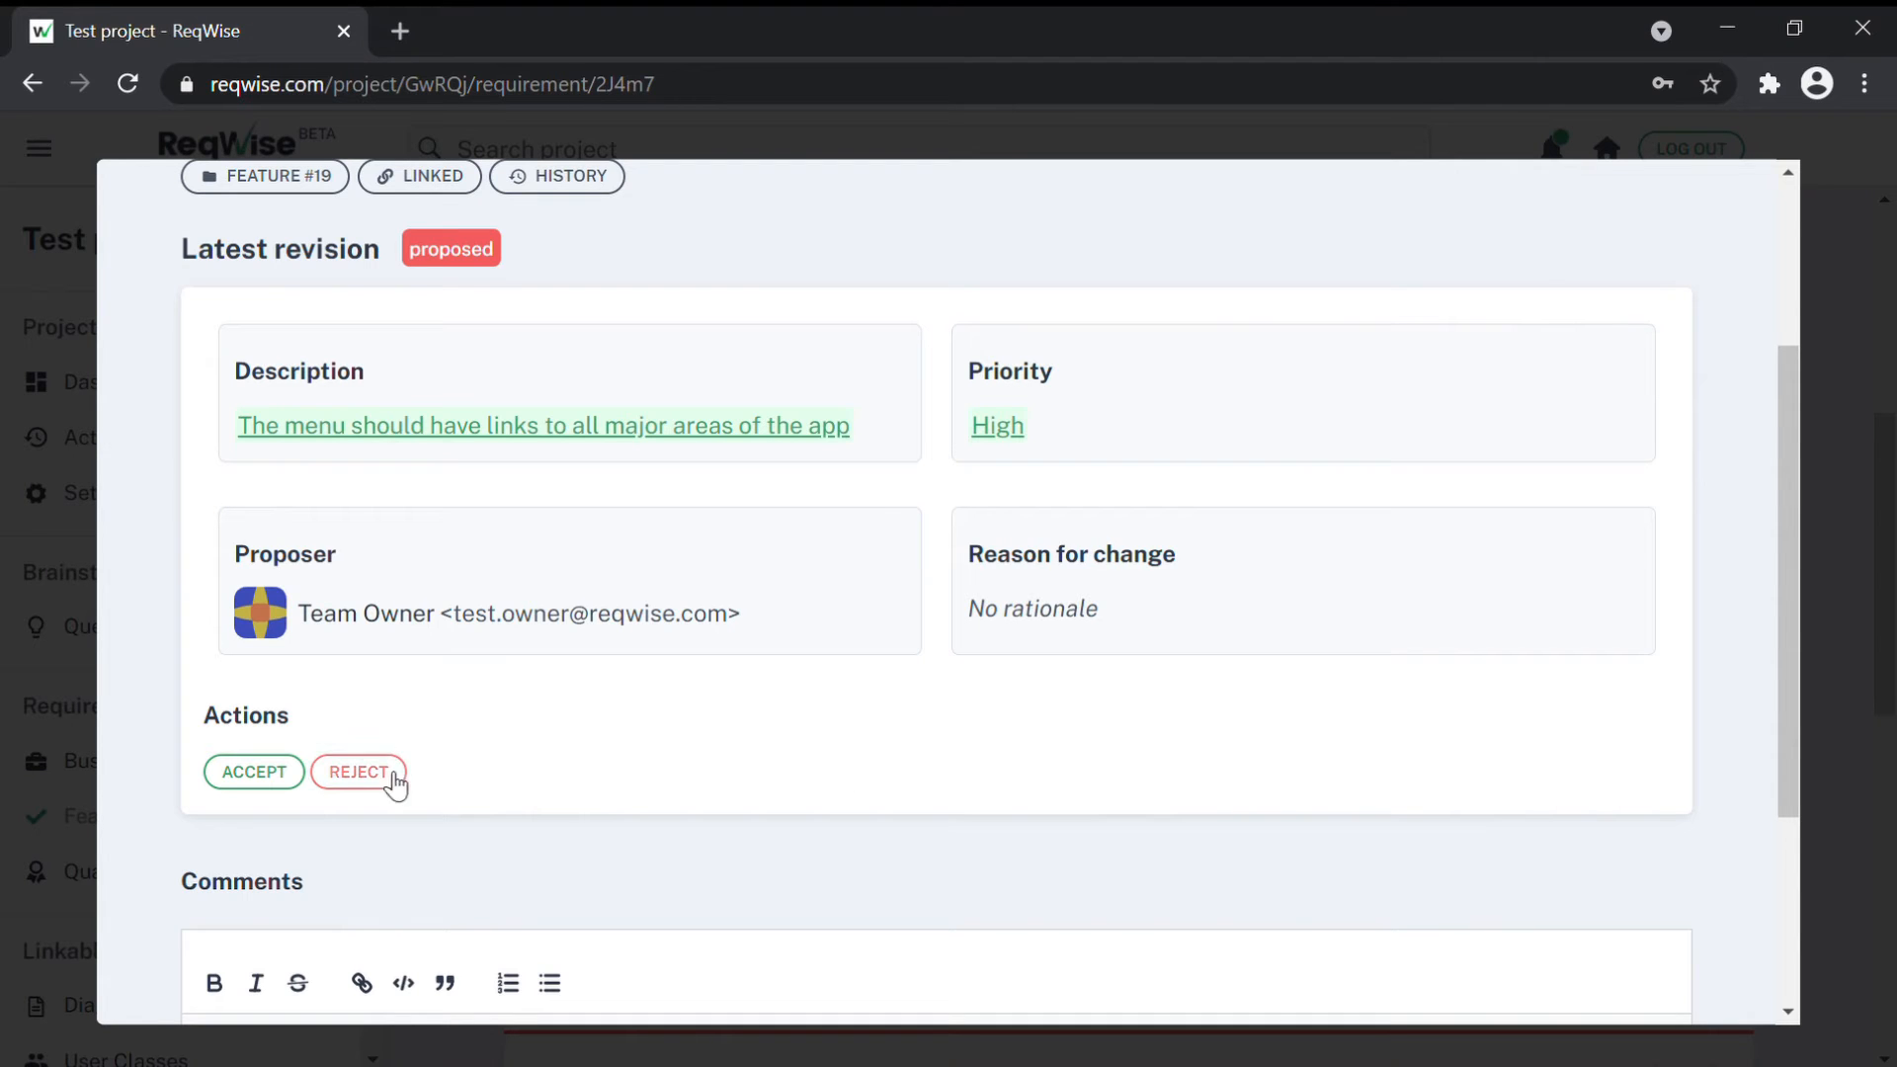
left_click(263, 776)
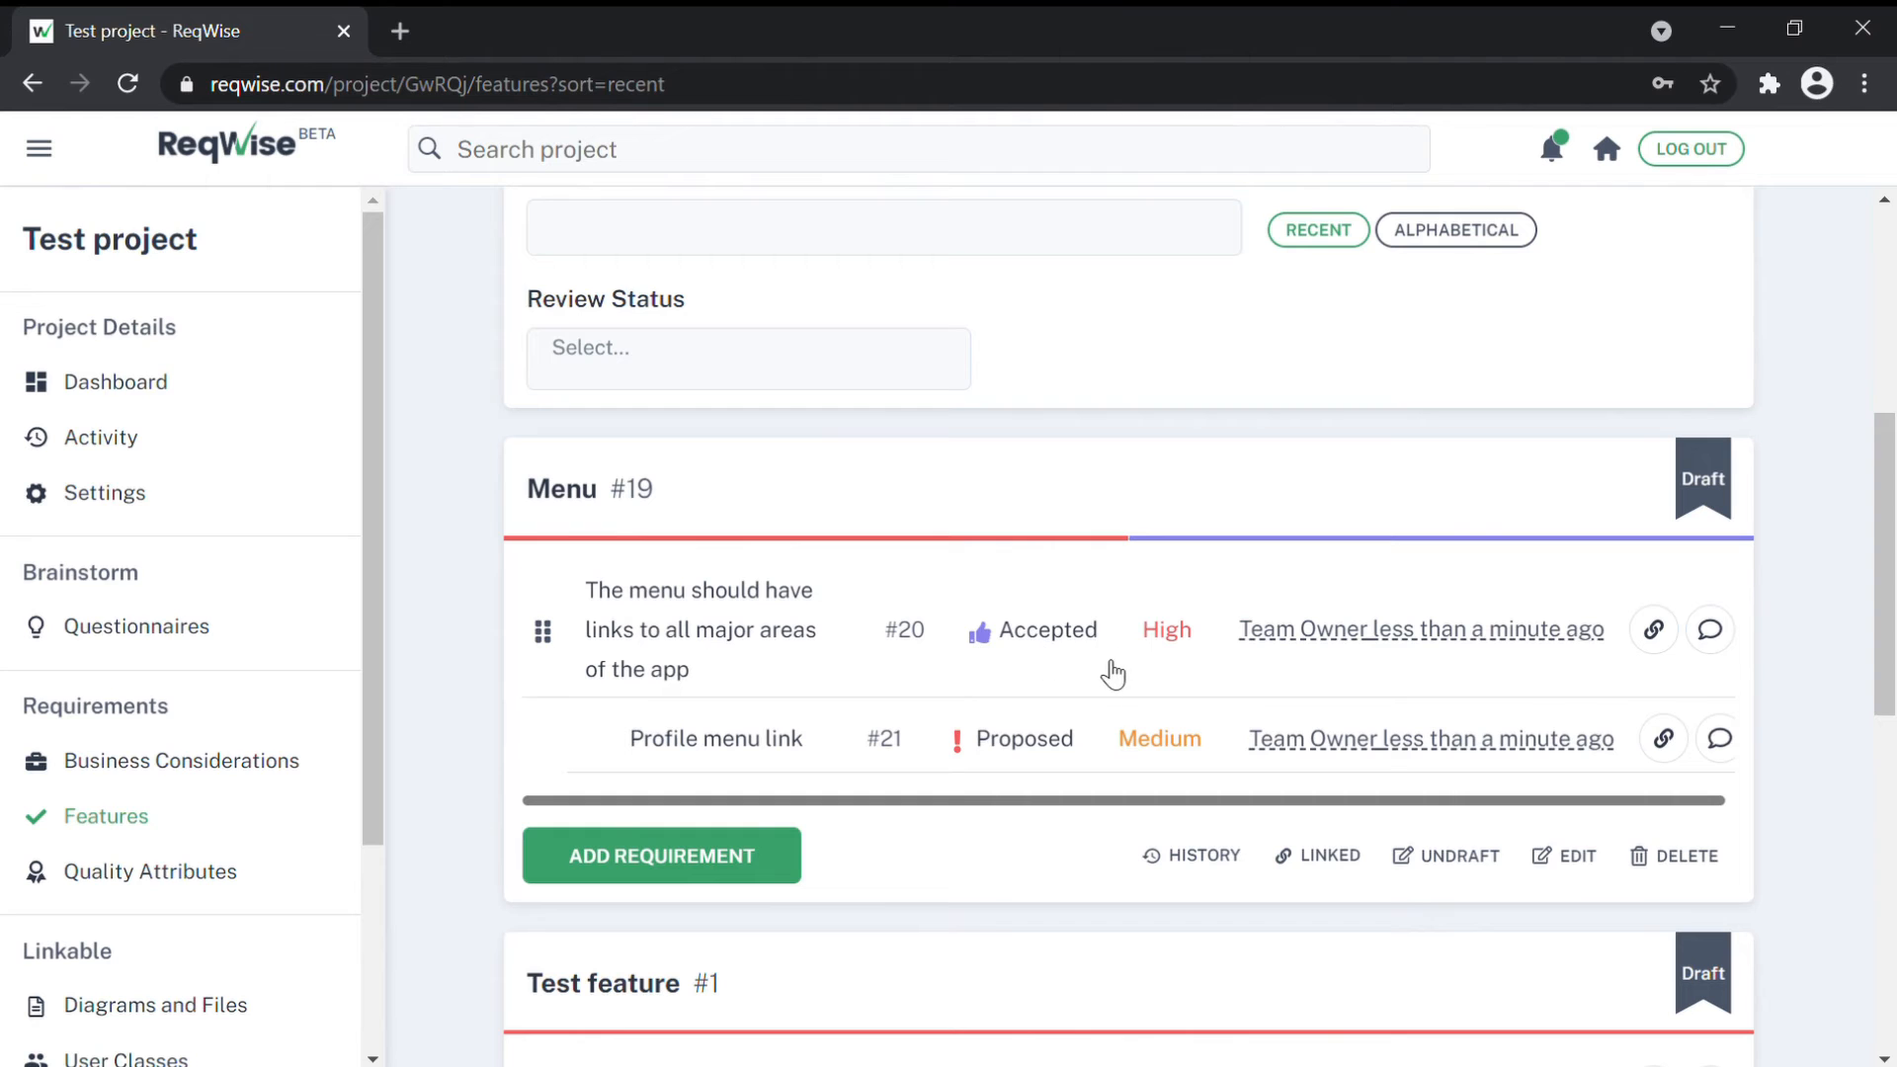
Step: Change the status of the "Profile menu link" requirement to Accepted
left_click(1072, 764)
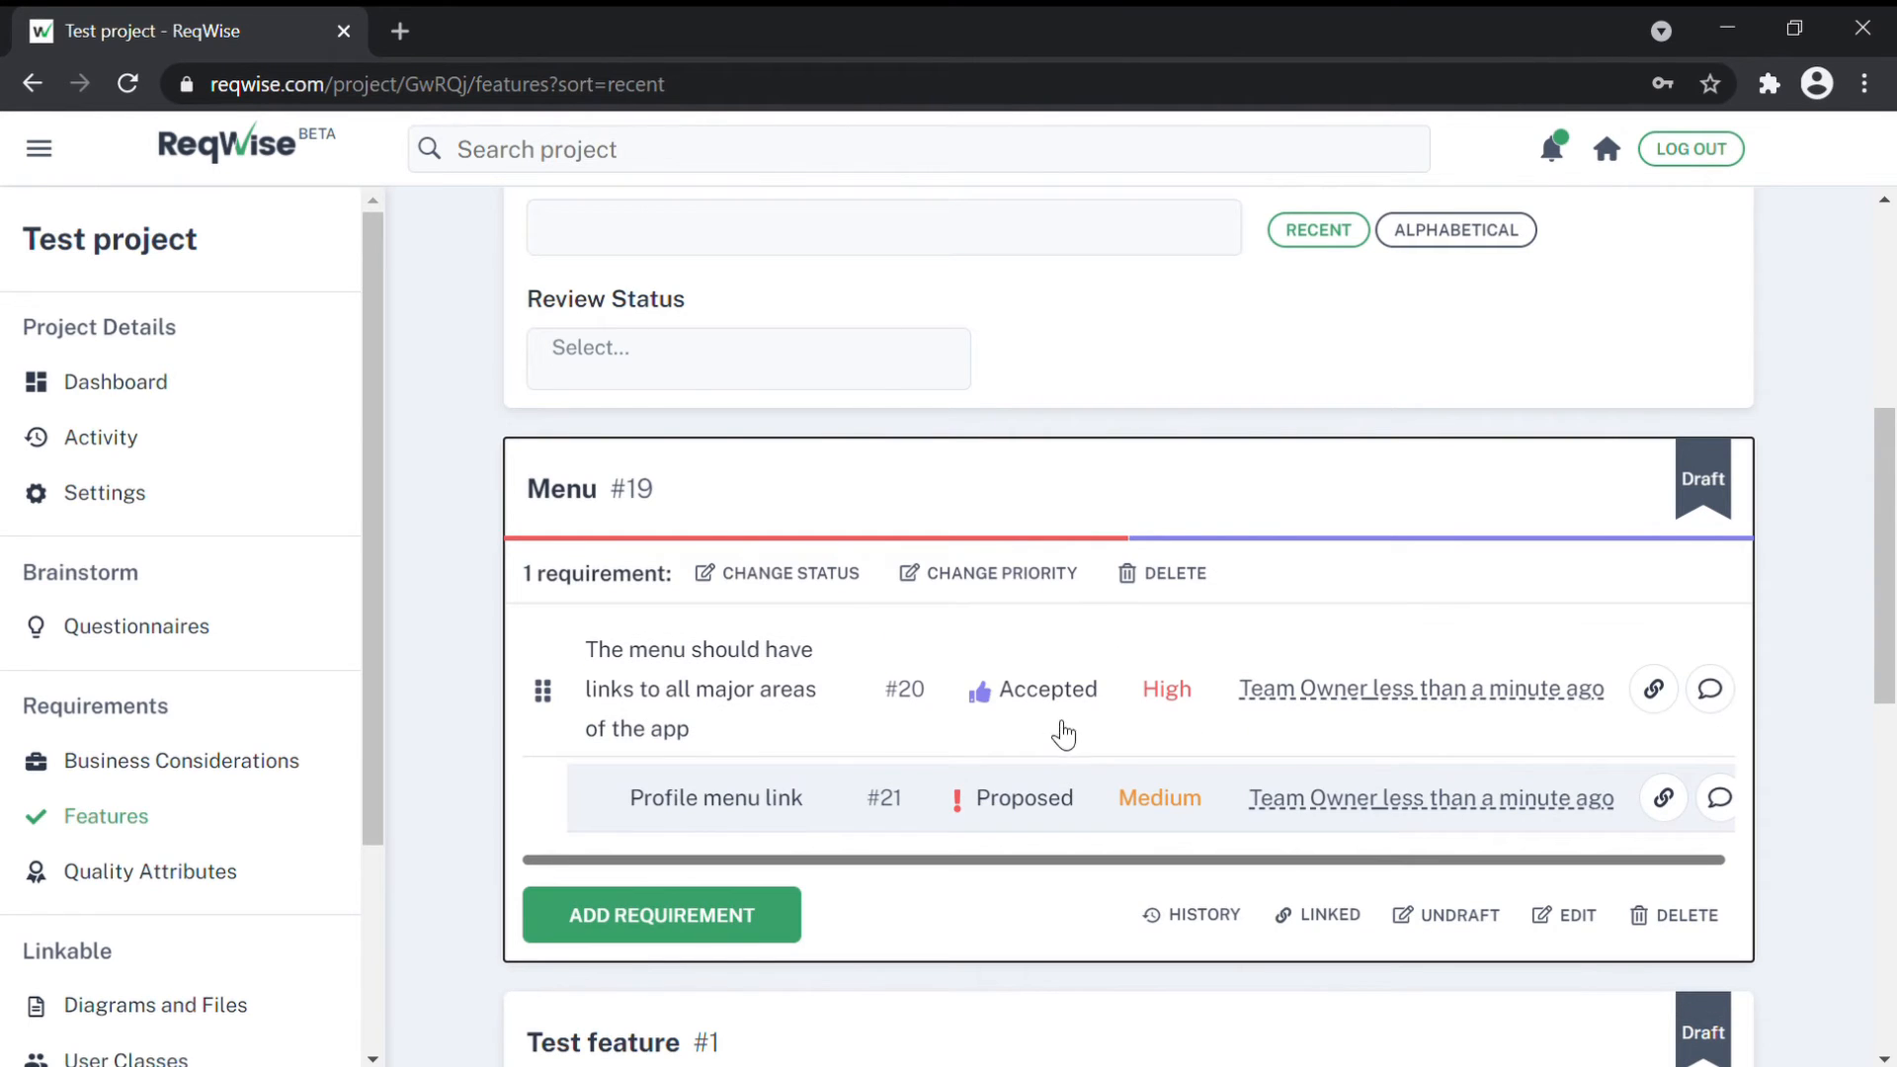
left_click(830, 587)
left_click(578, 506)
left_click(513, 622)
left_click(333, 737)
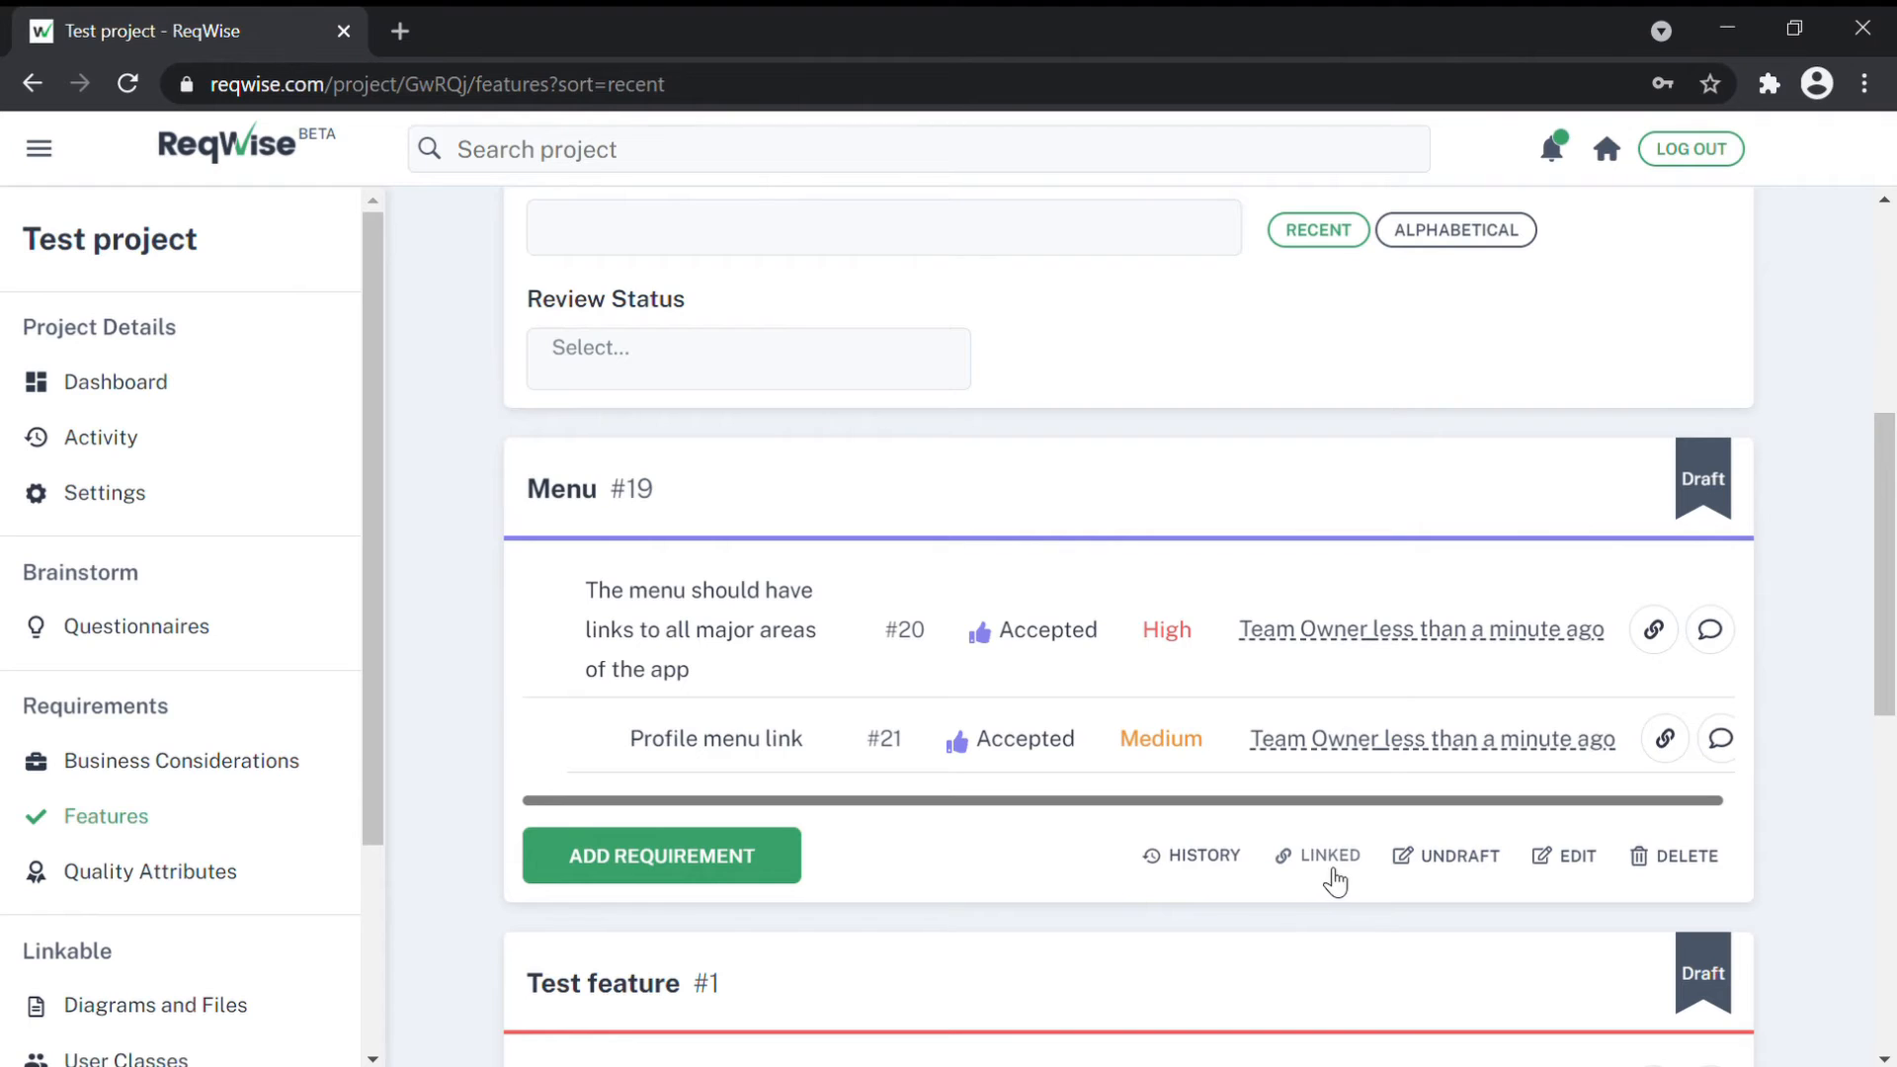
Step: Undraft the Menu feature and open its pending review
left_click(1460, 871)
left_click(355, 655)
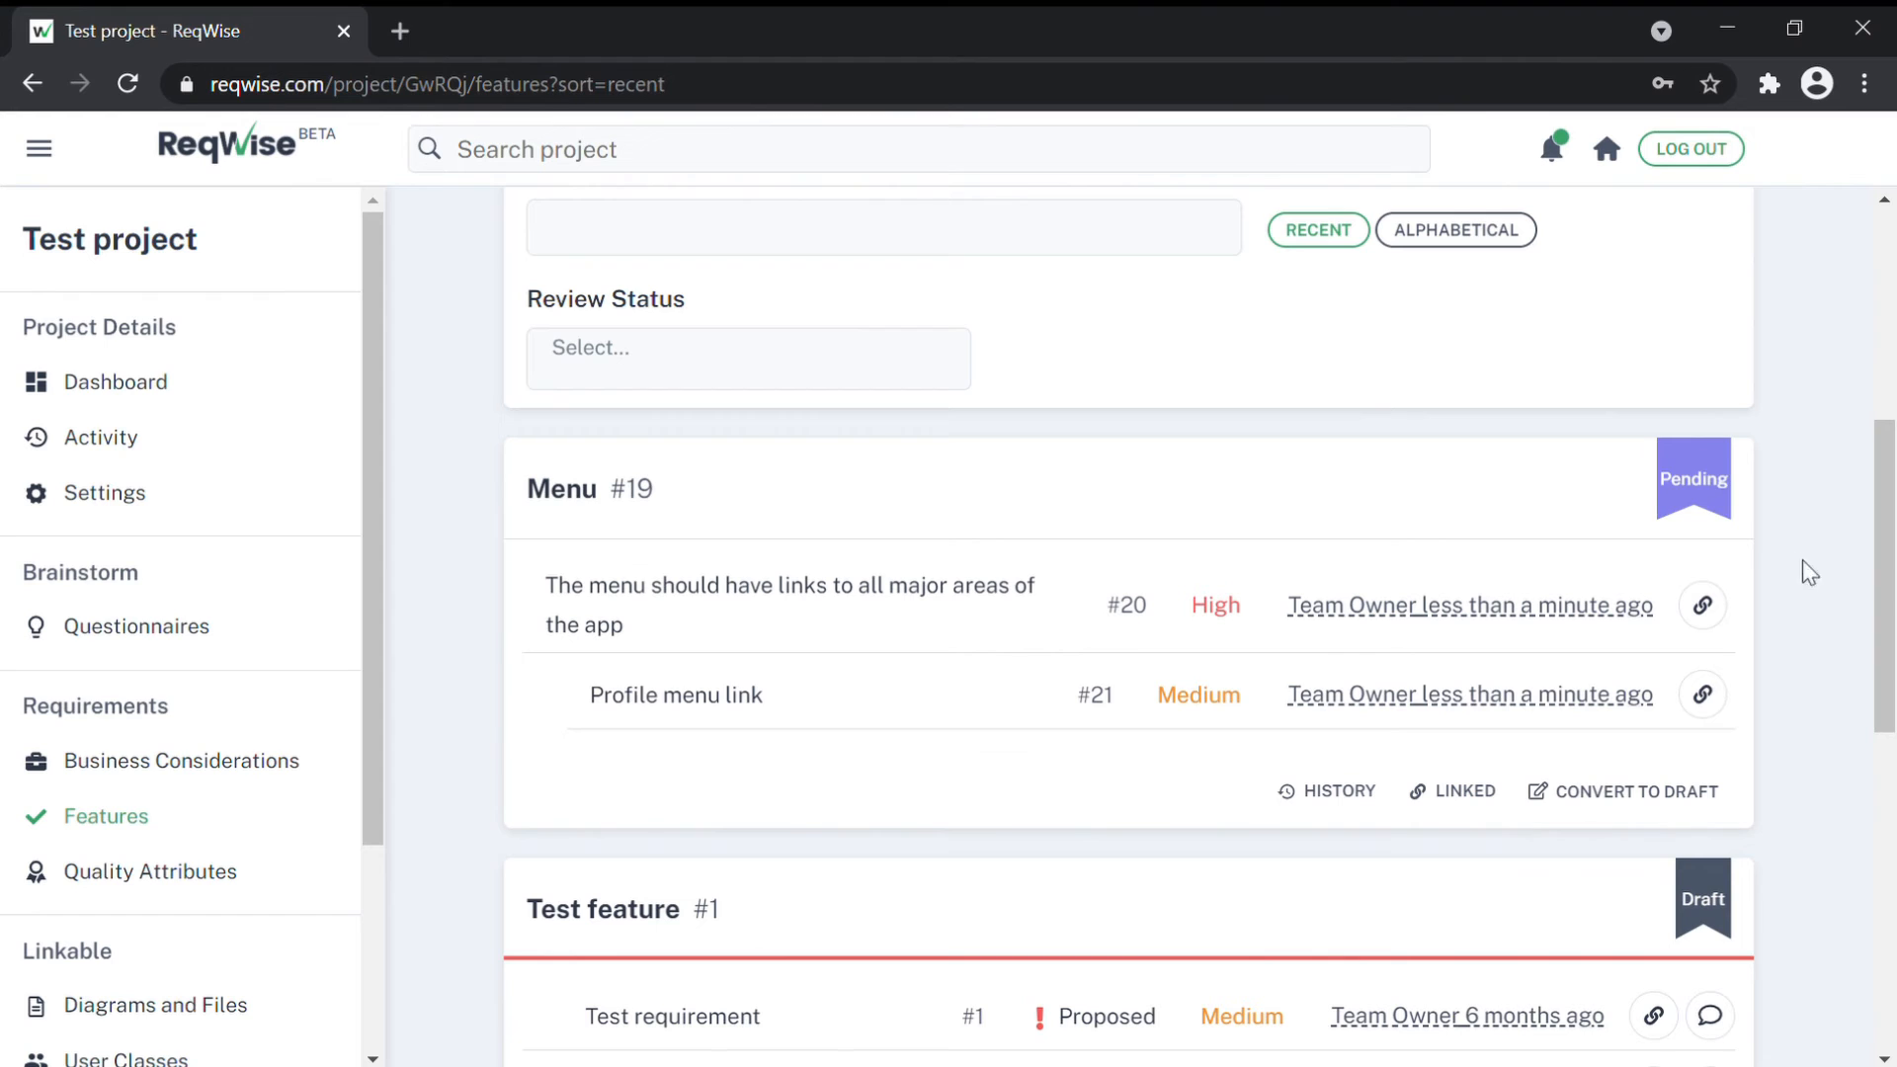
left_click(1714, 489)
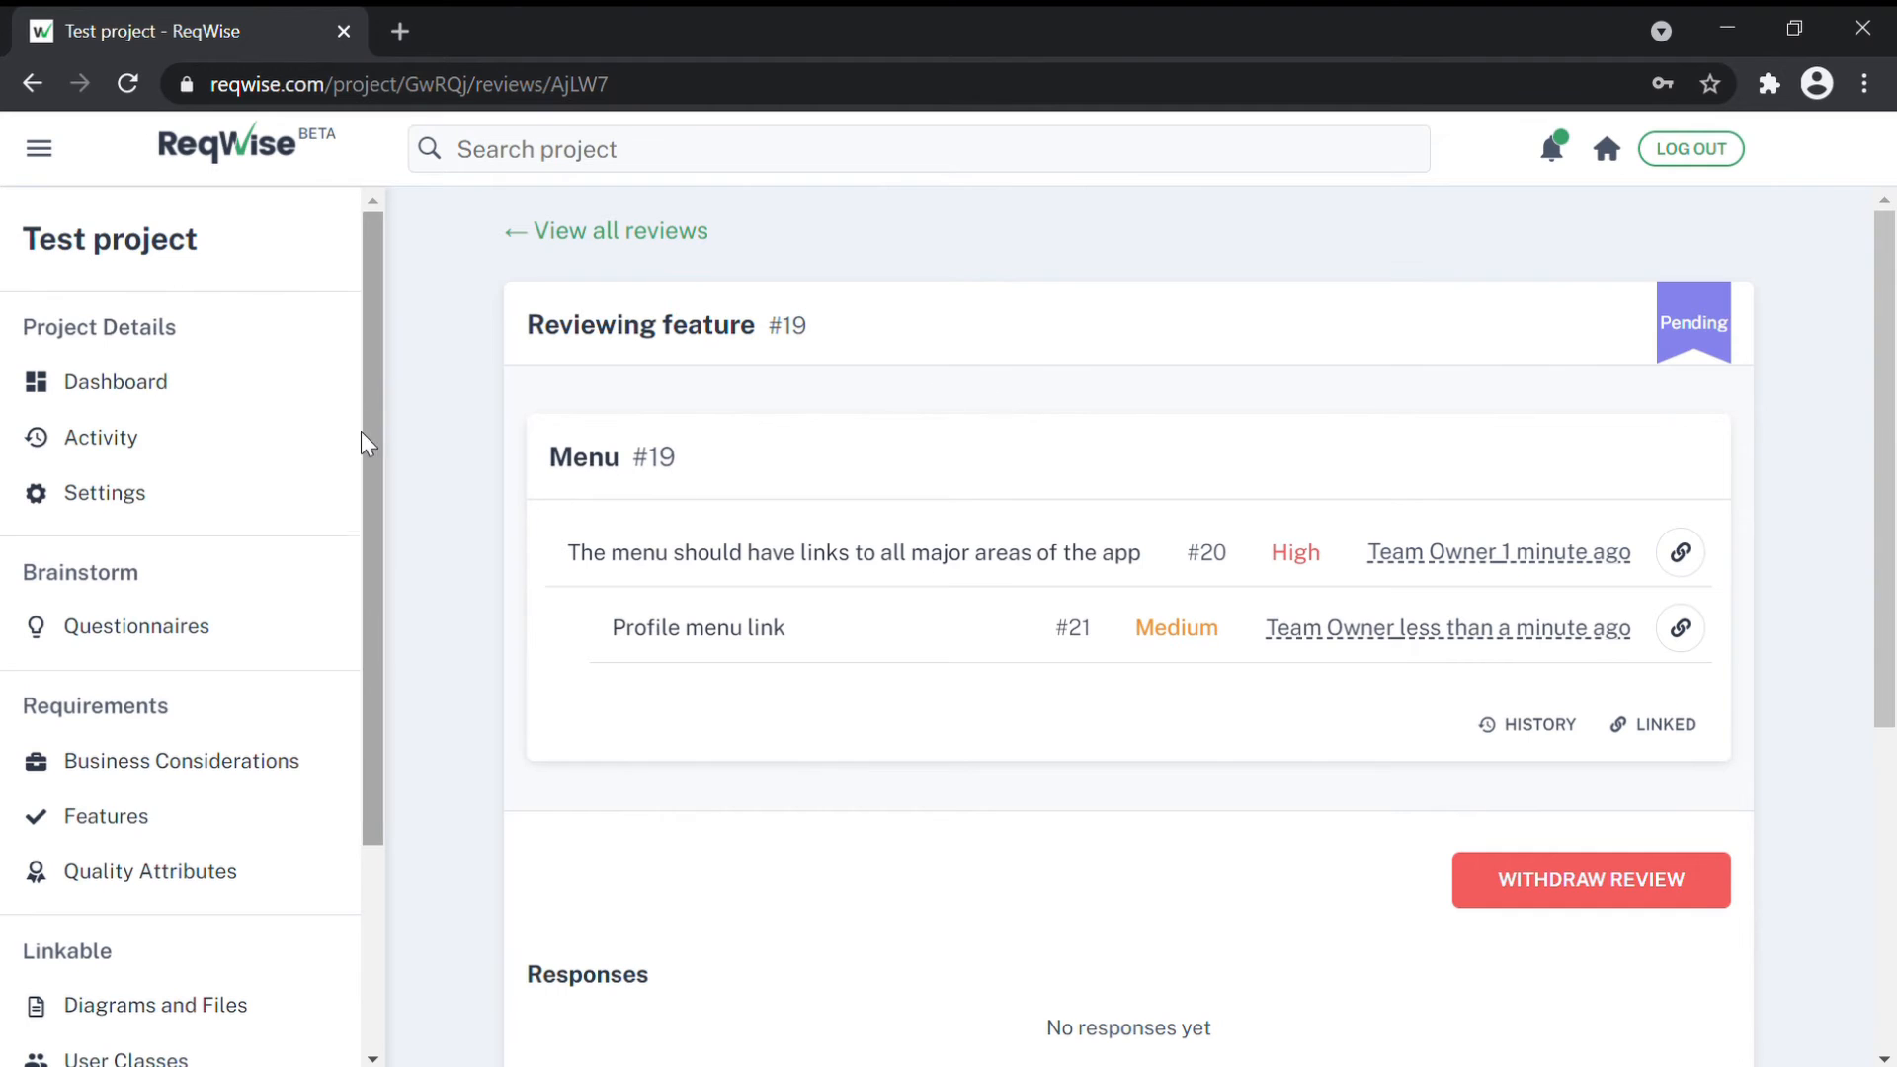
Step: Examine the Menu feature's review page, including its requirements and the responses section
scroll(364, 444, "down", 3)
scroll(553, 543, "down", 3)
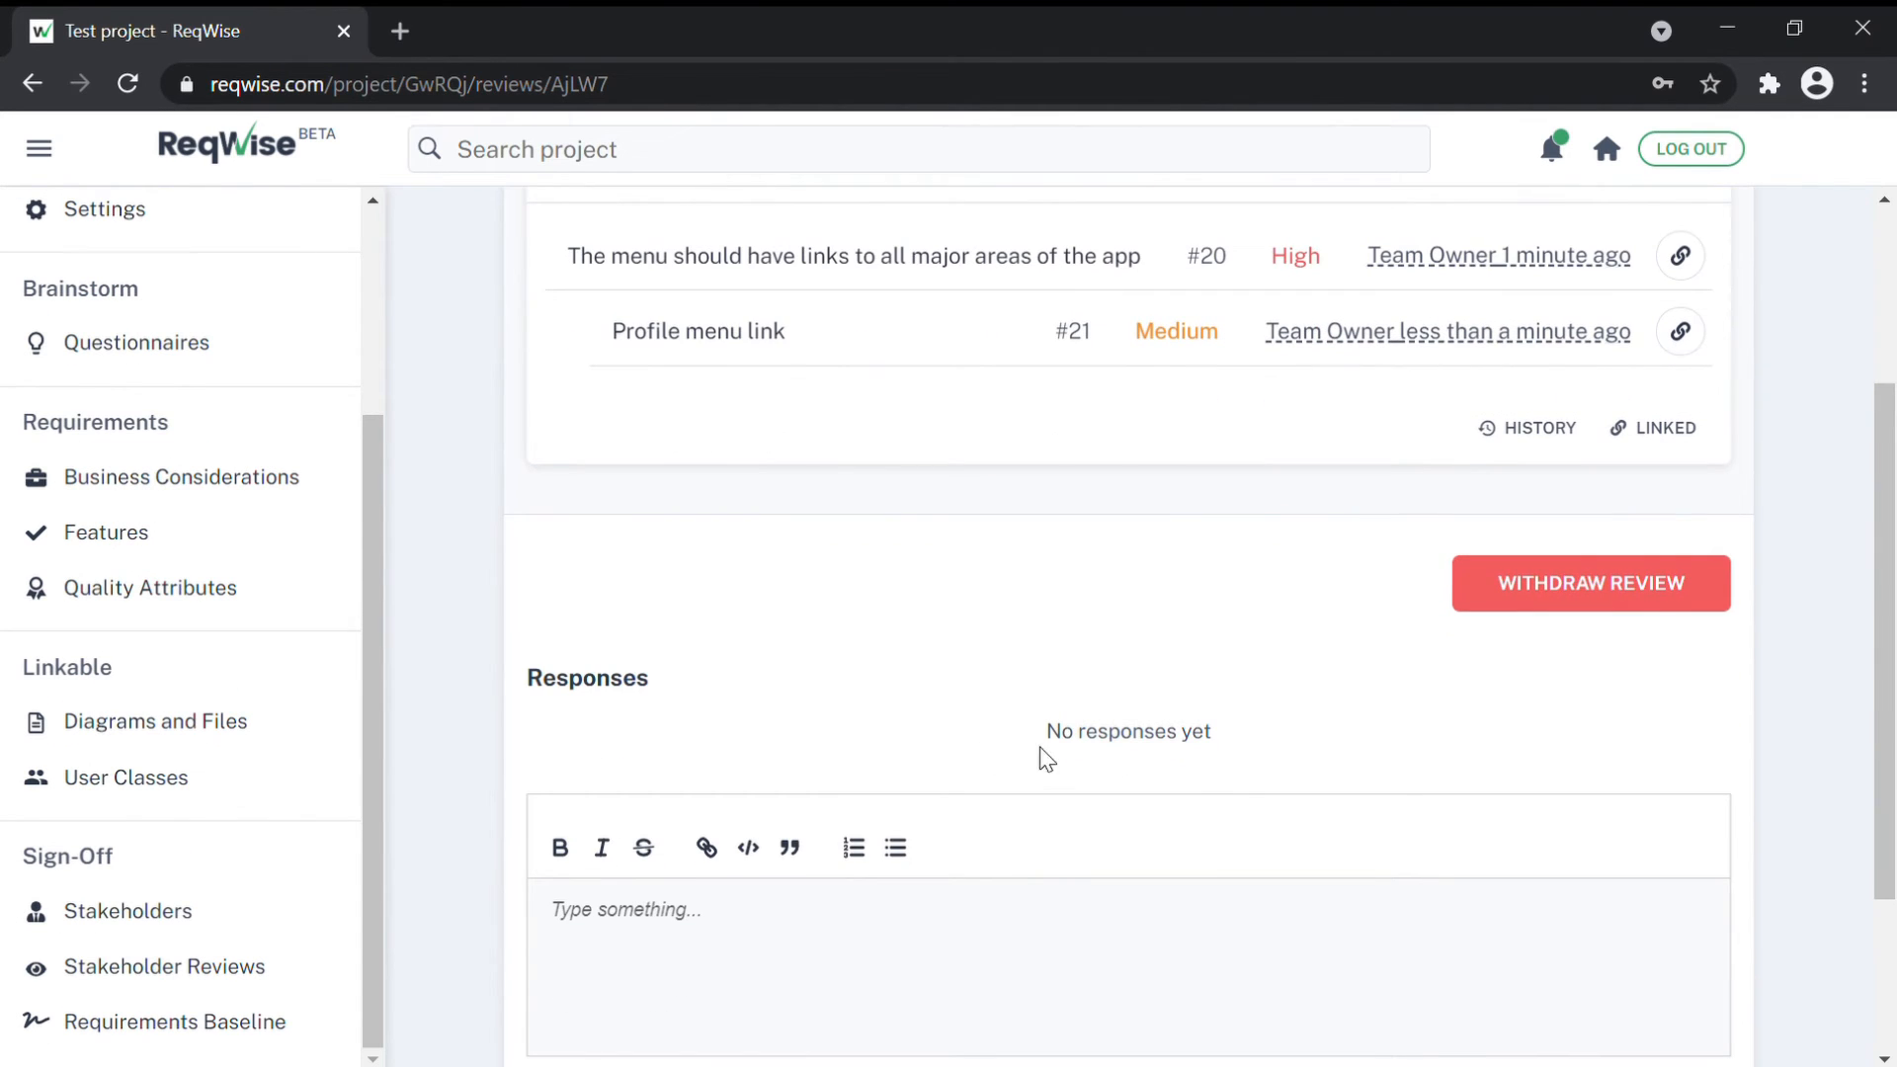
scroll(1254, 776, "down", 3)
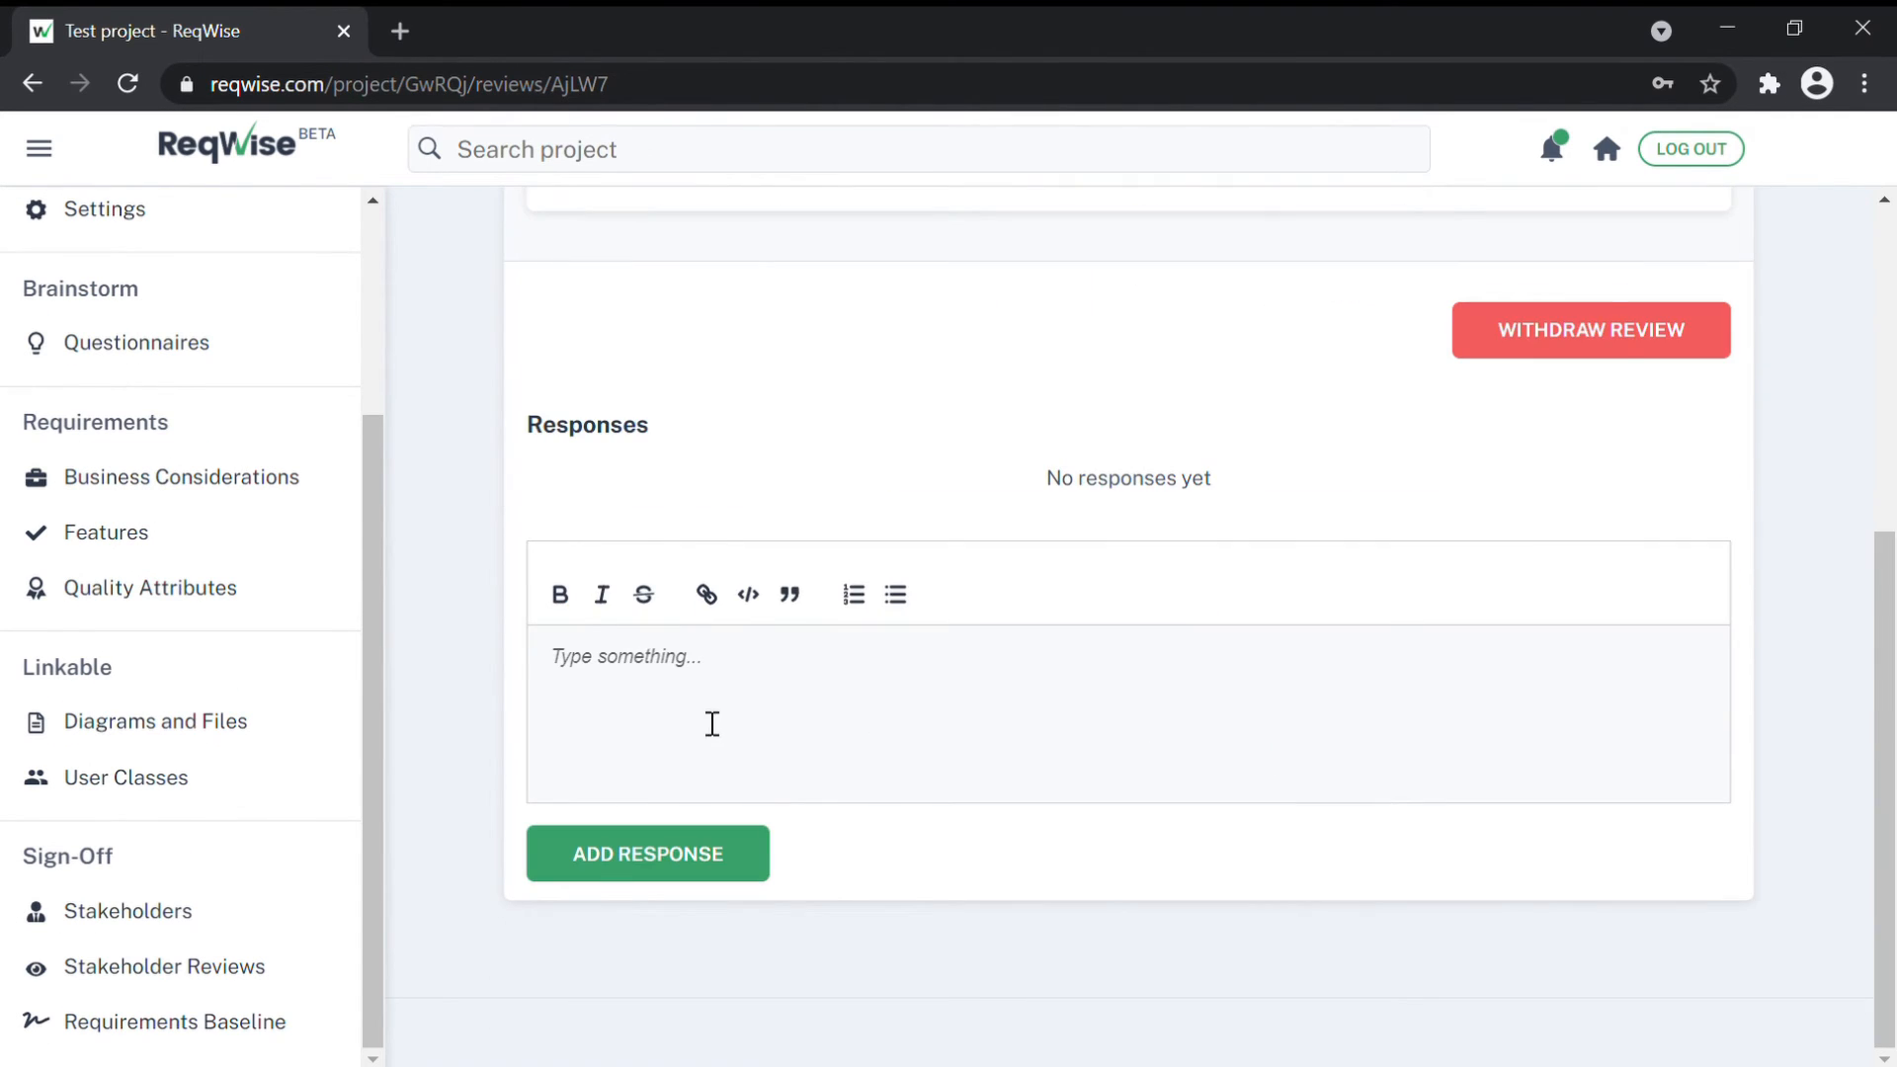
scroll(1840, 644, "up", 1)
scroll(1839, 644, "up", 6)
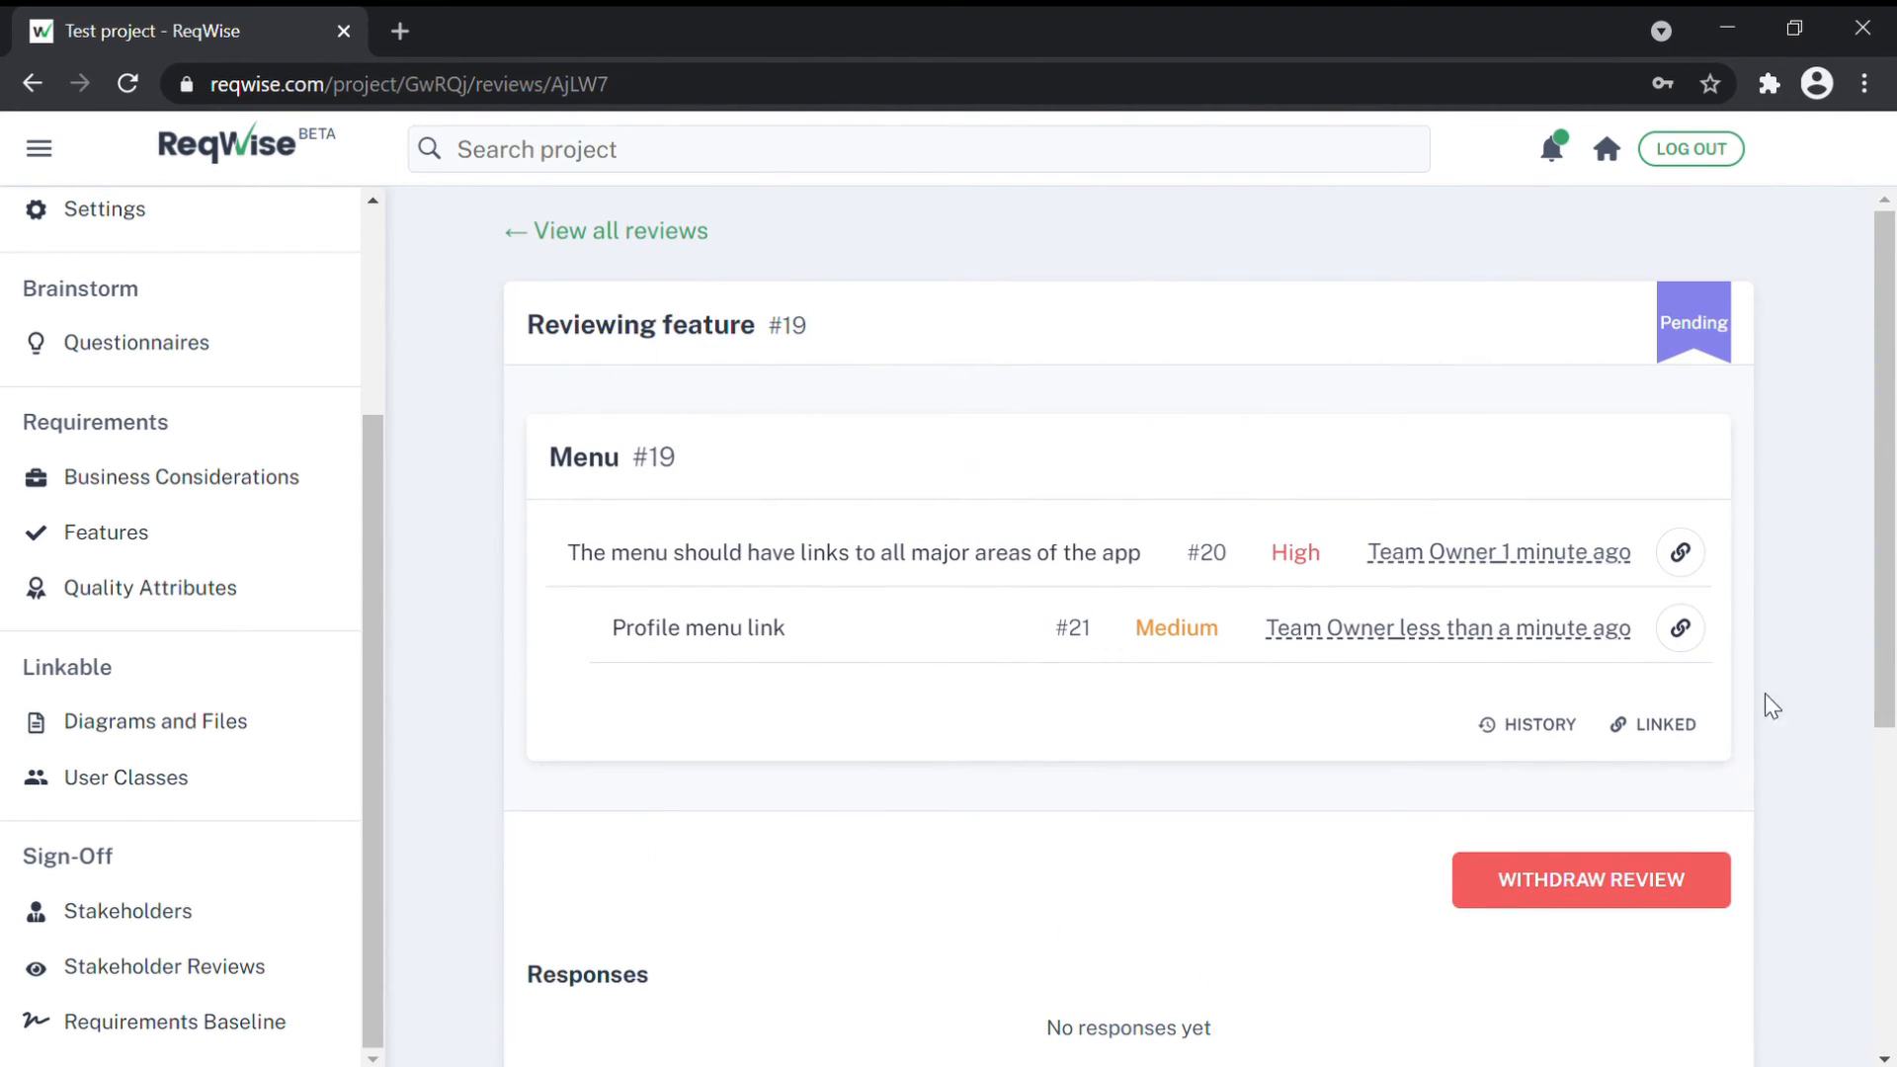
Step: Open the project's quality attributes and view the edit form and version history of the Usability attribute
left_click(281, 622)
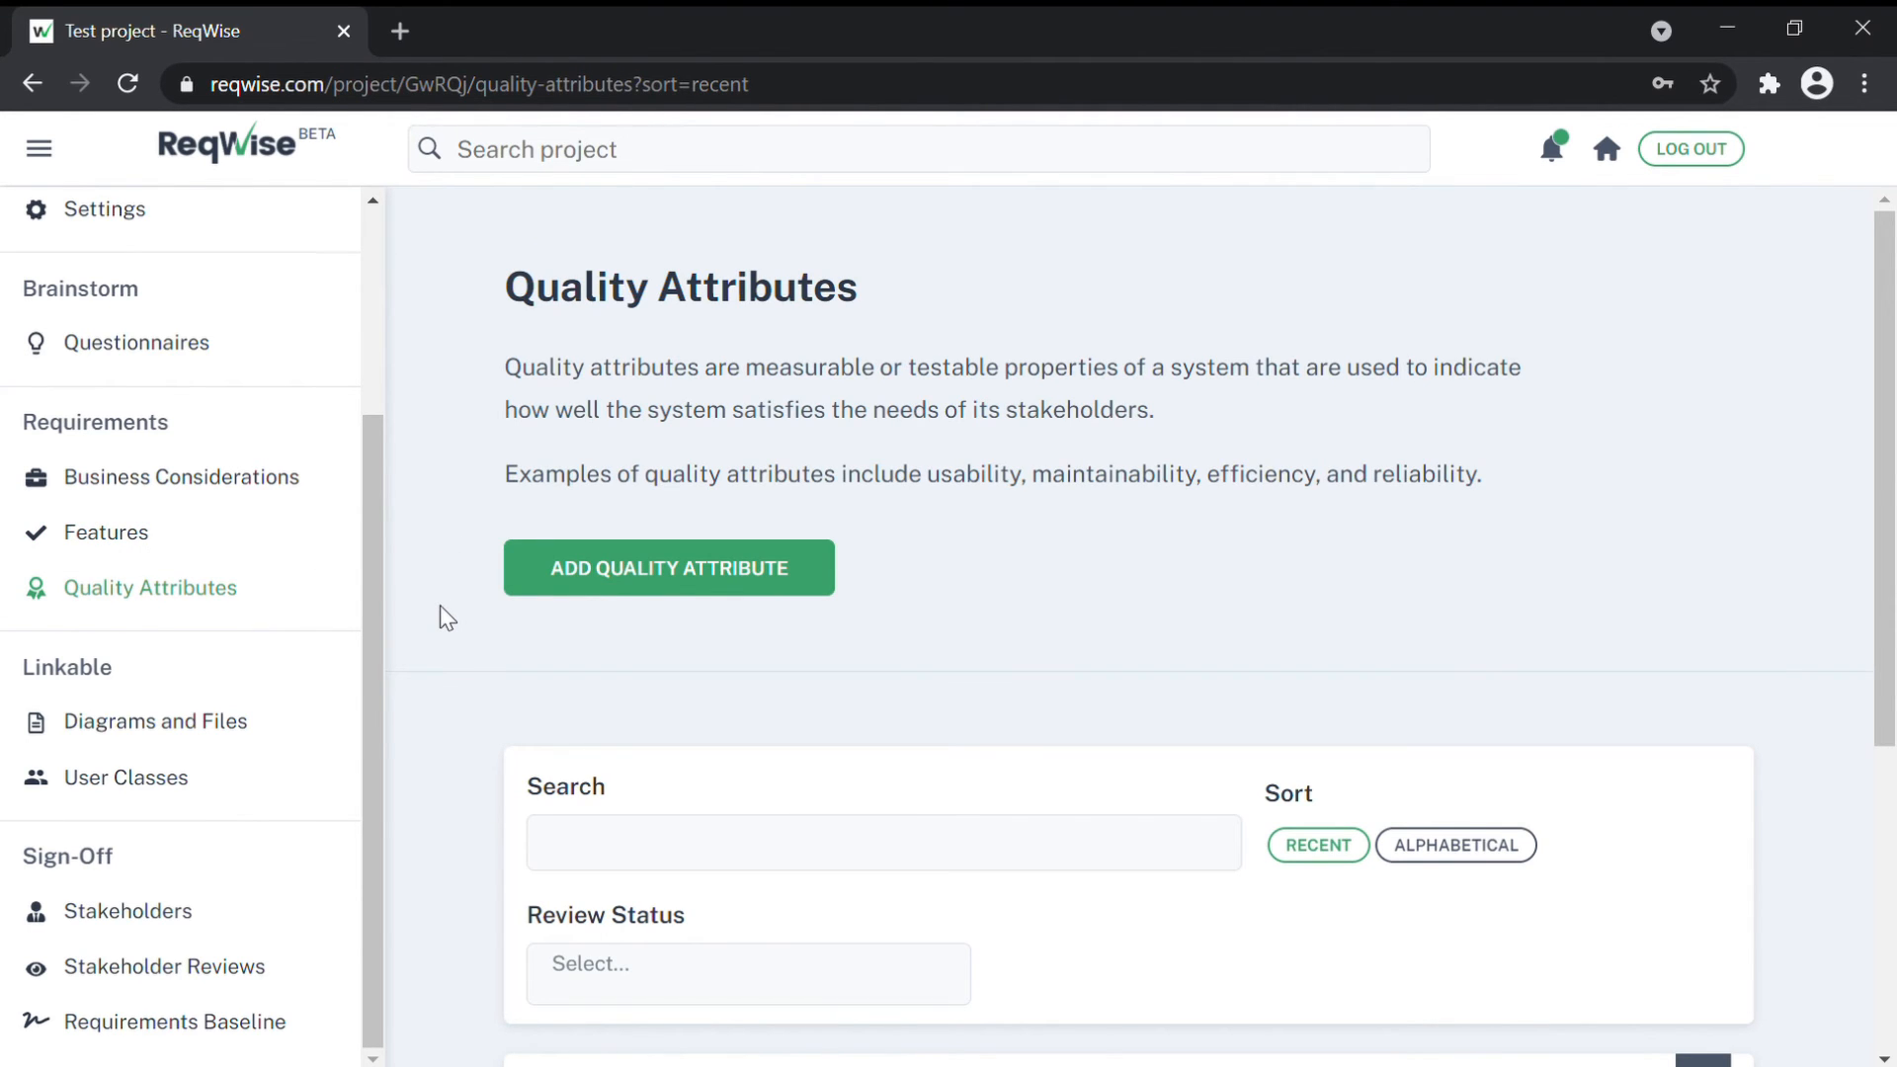
scroll(440, 607, "down", 5)
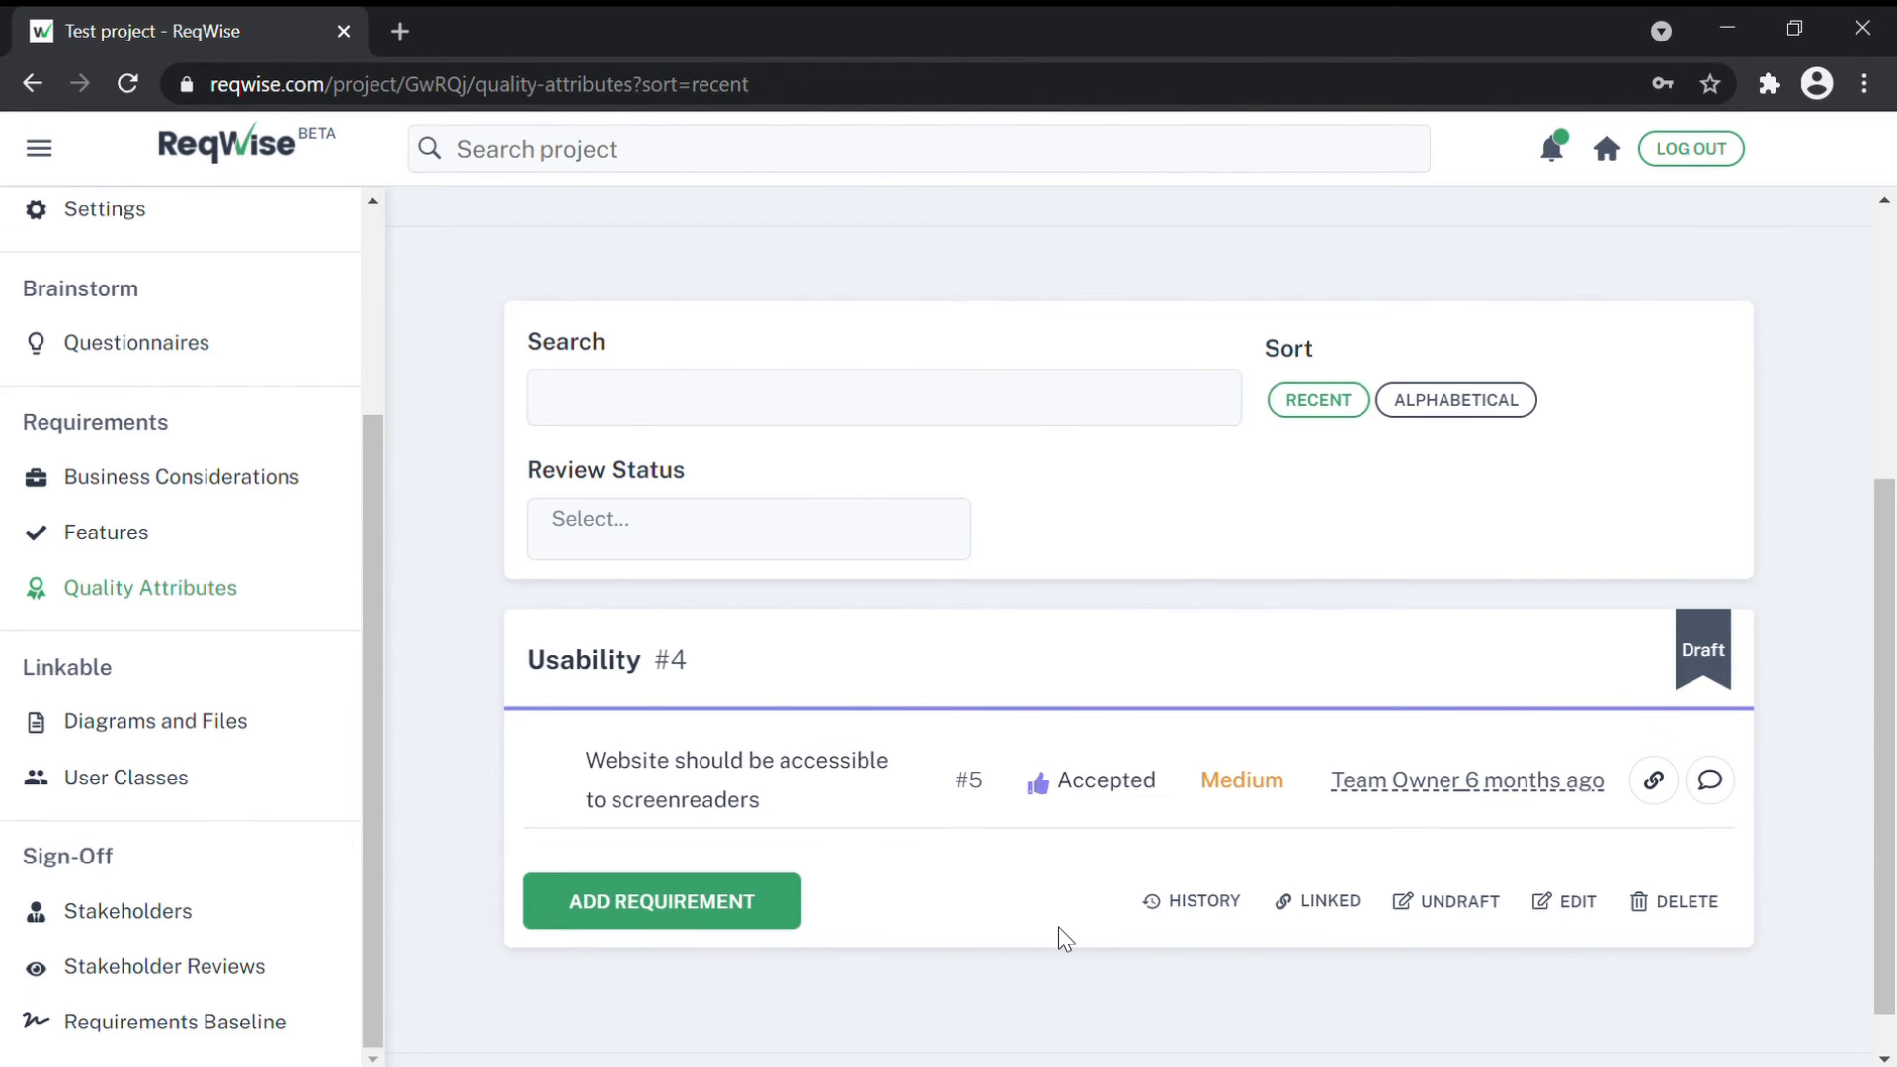
left_click(1547, 899)
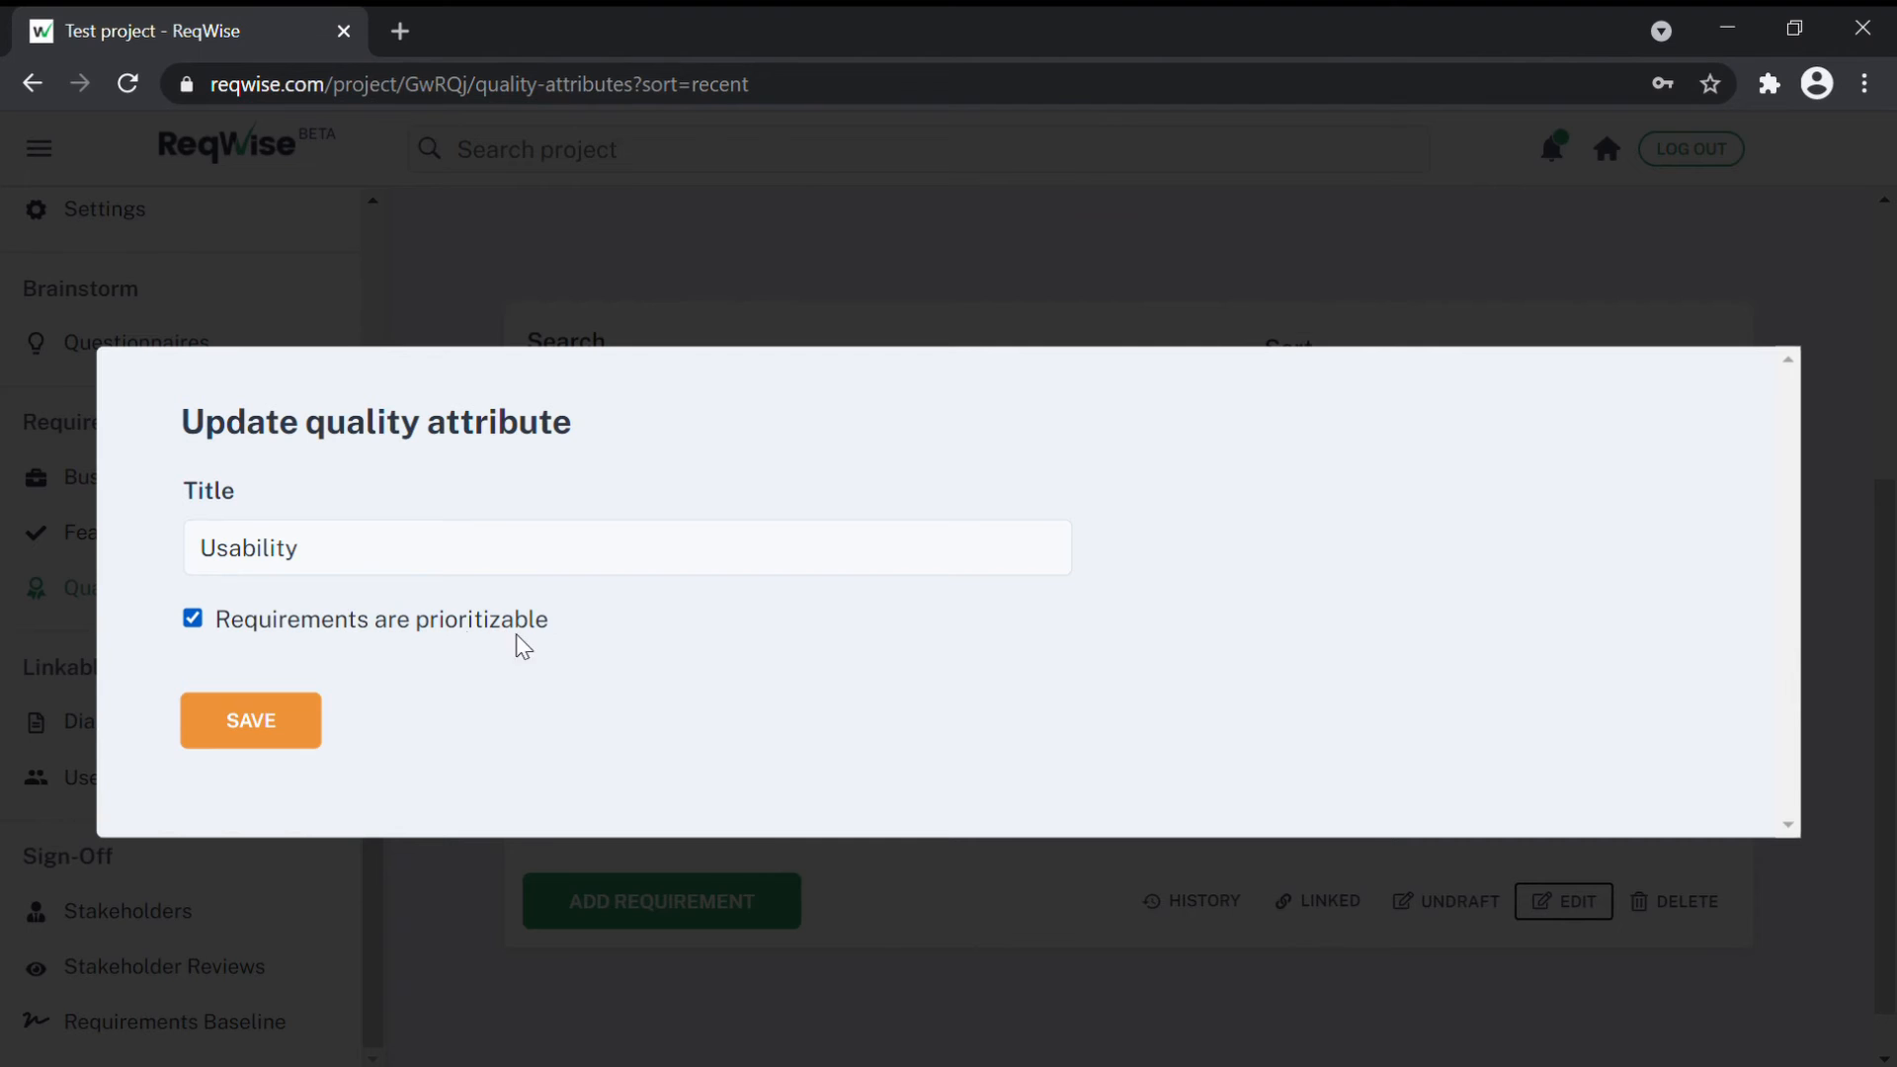
left_click(566, 923)
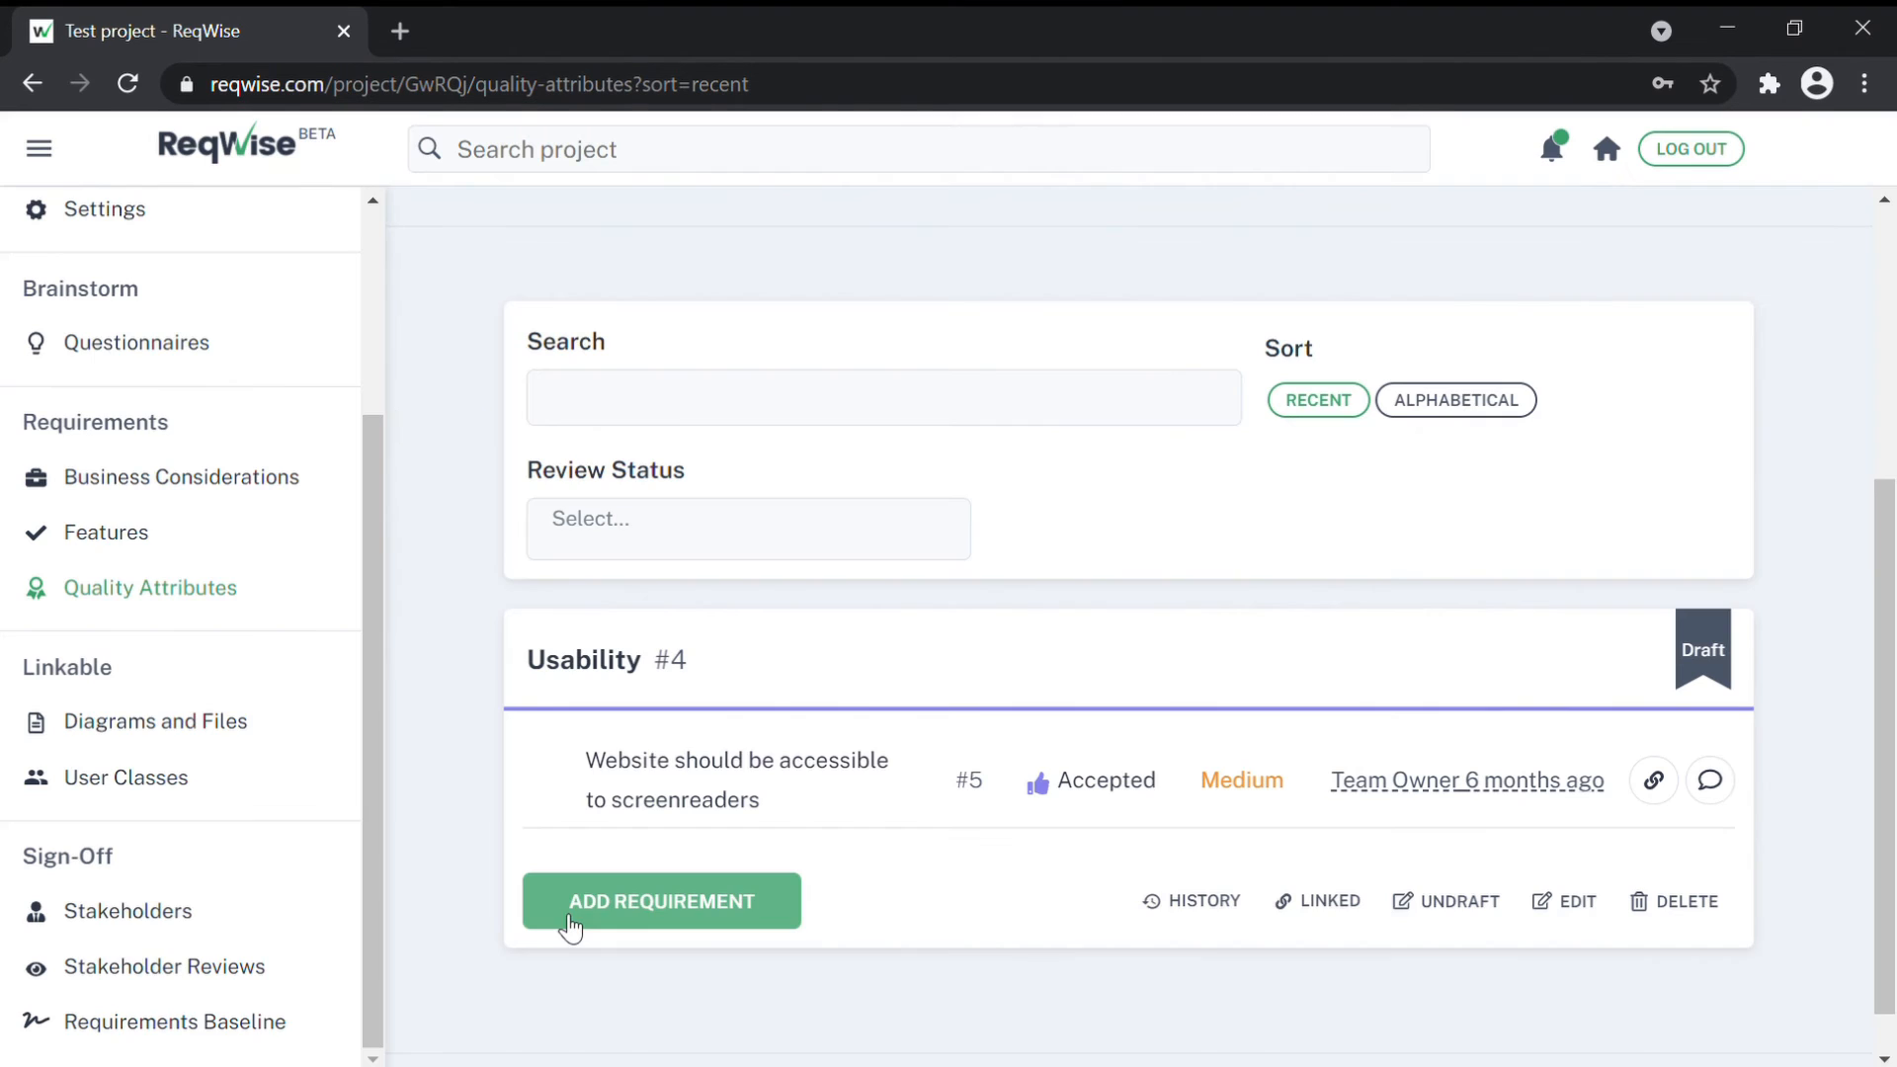
left_click(1203, 904)
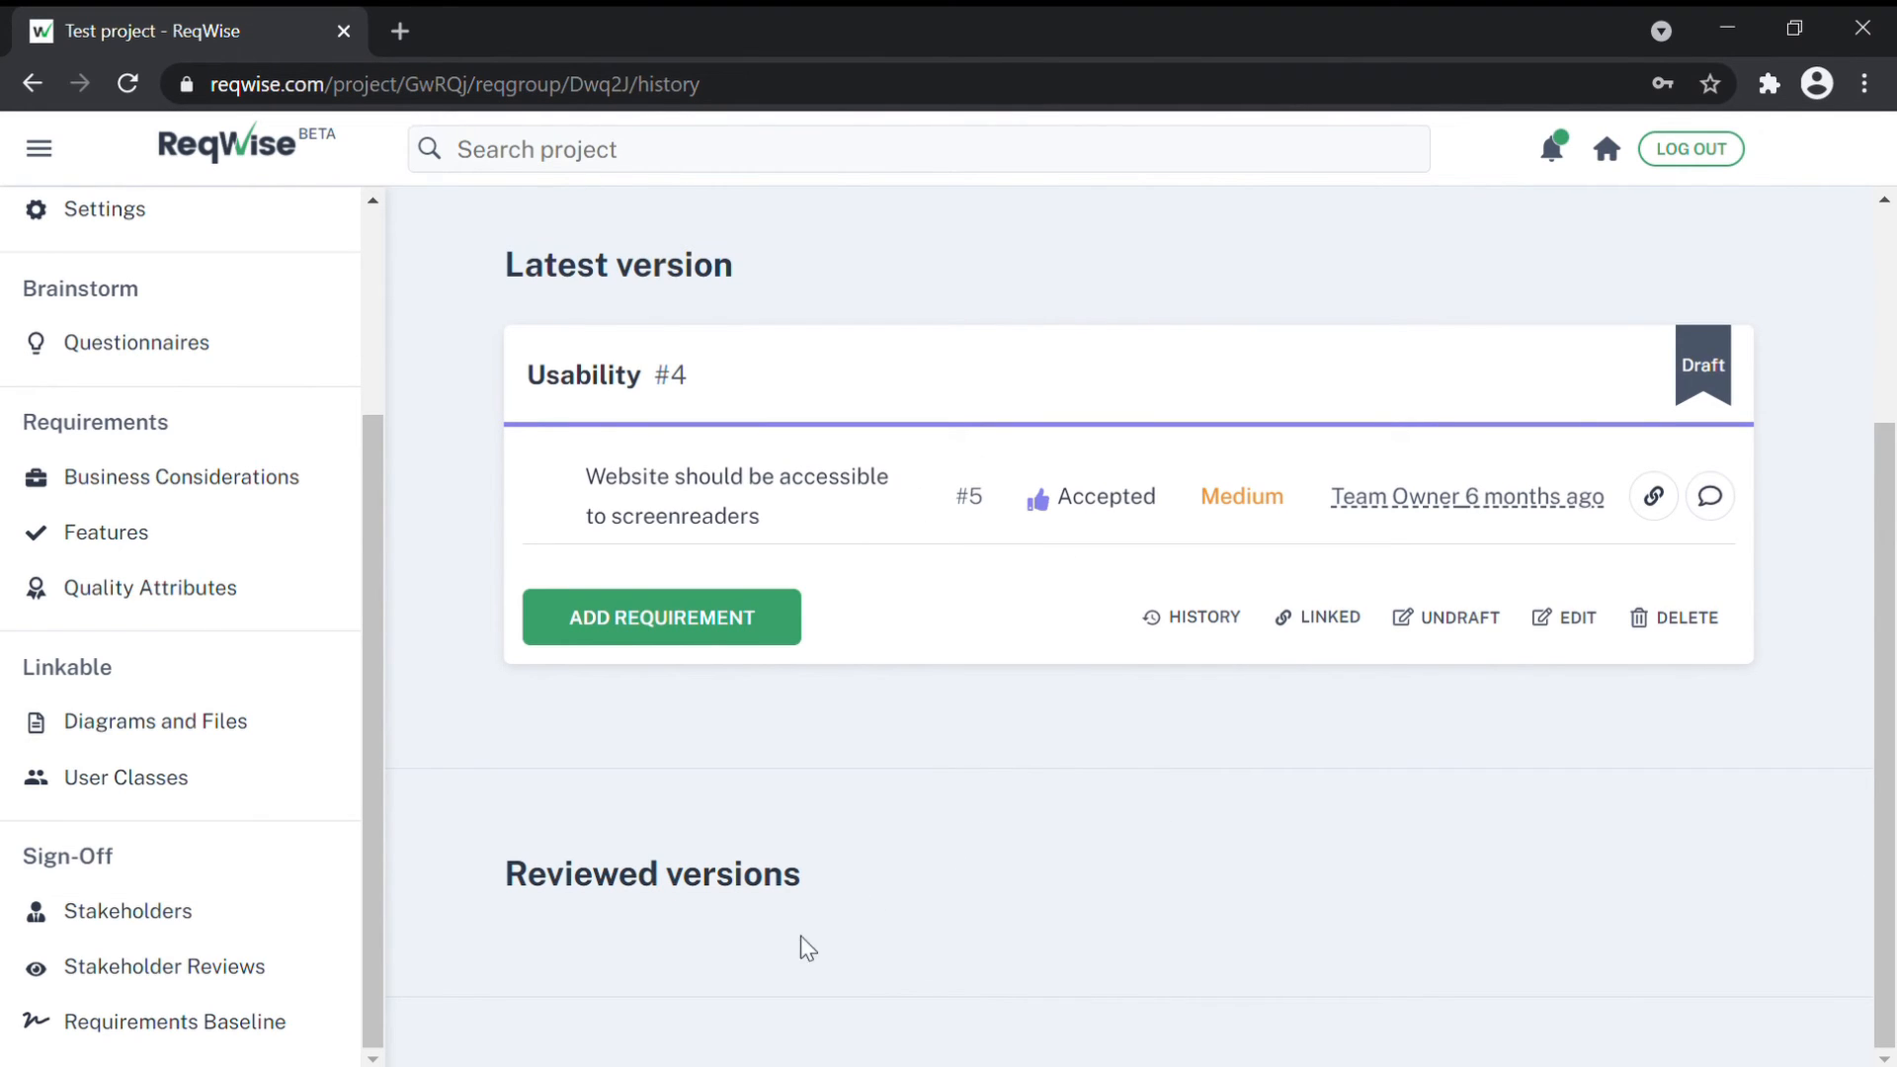
Step: Look through the project's diagrams and files, opening the external resource of the Design file and closing it again
left_click(156, 727)
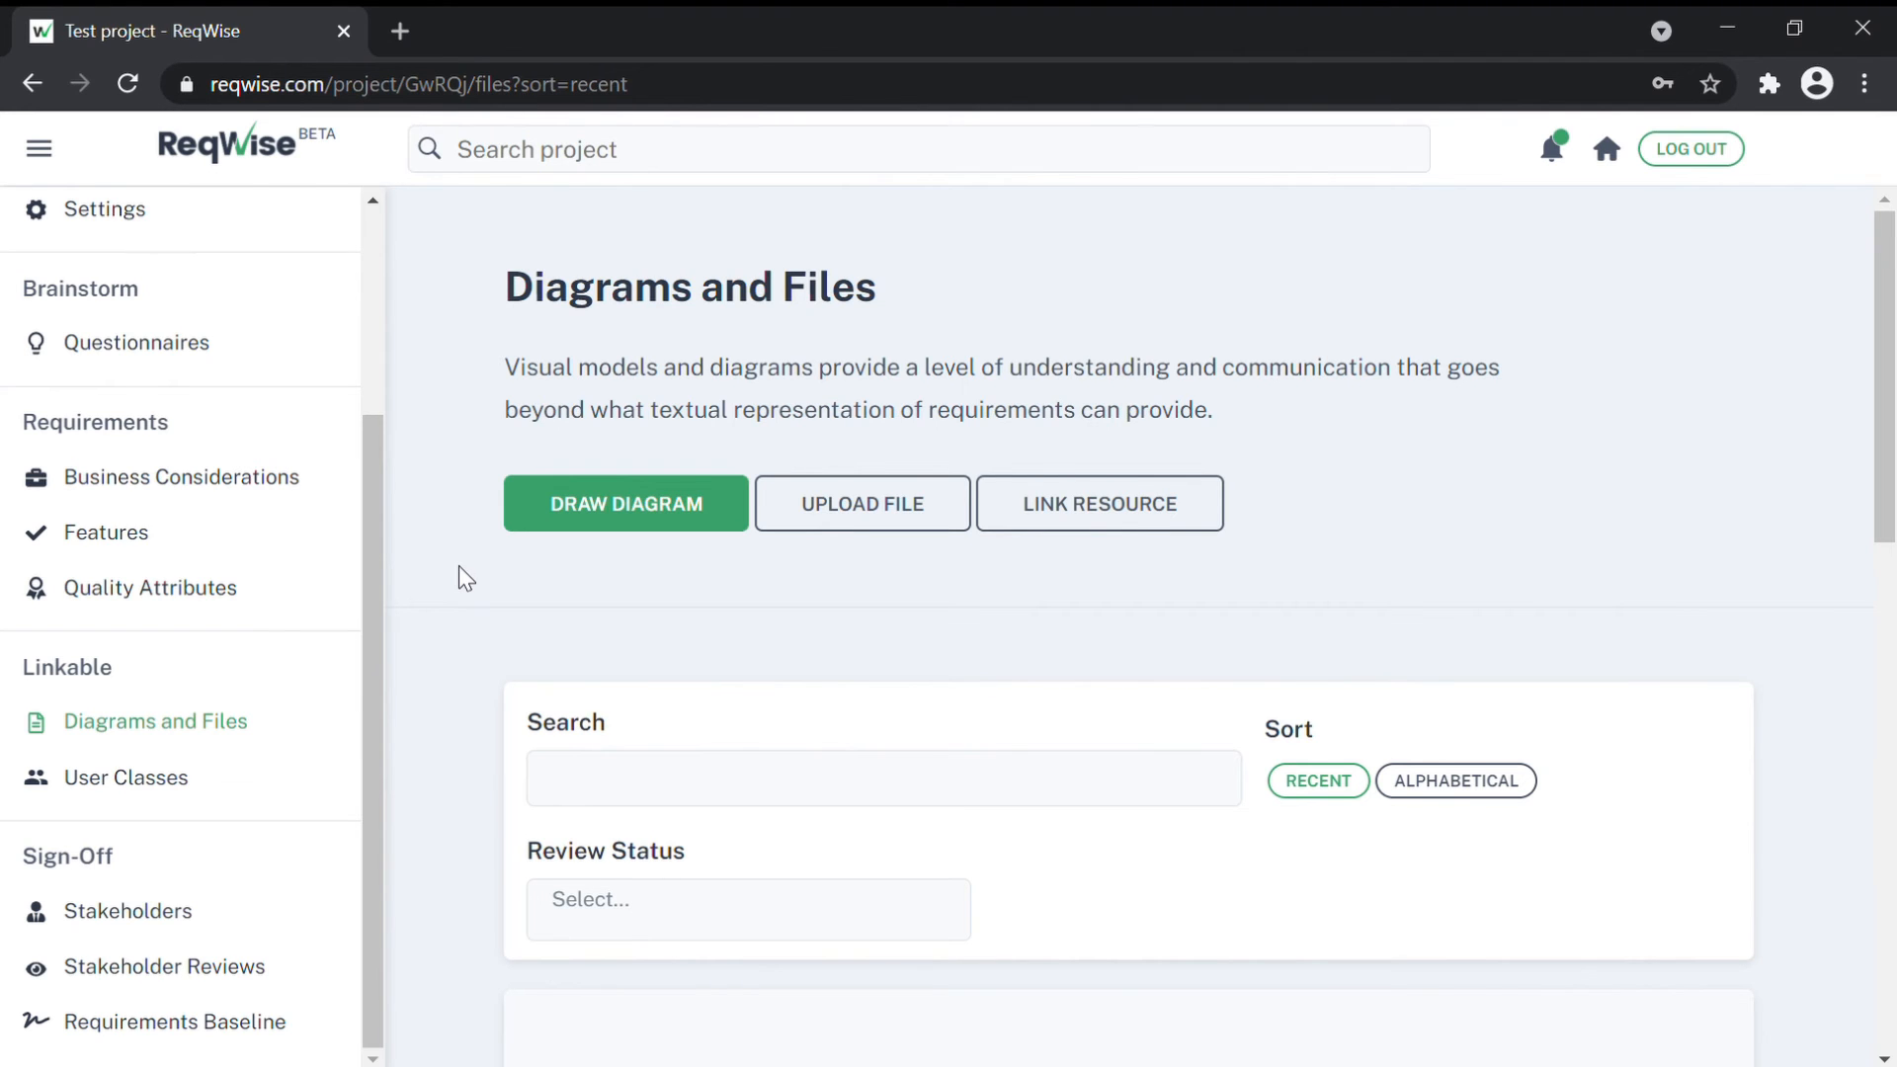
scroll(459, 567, "down", 6)
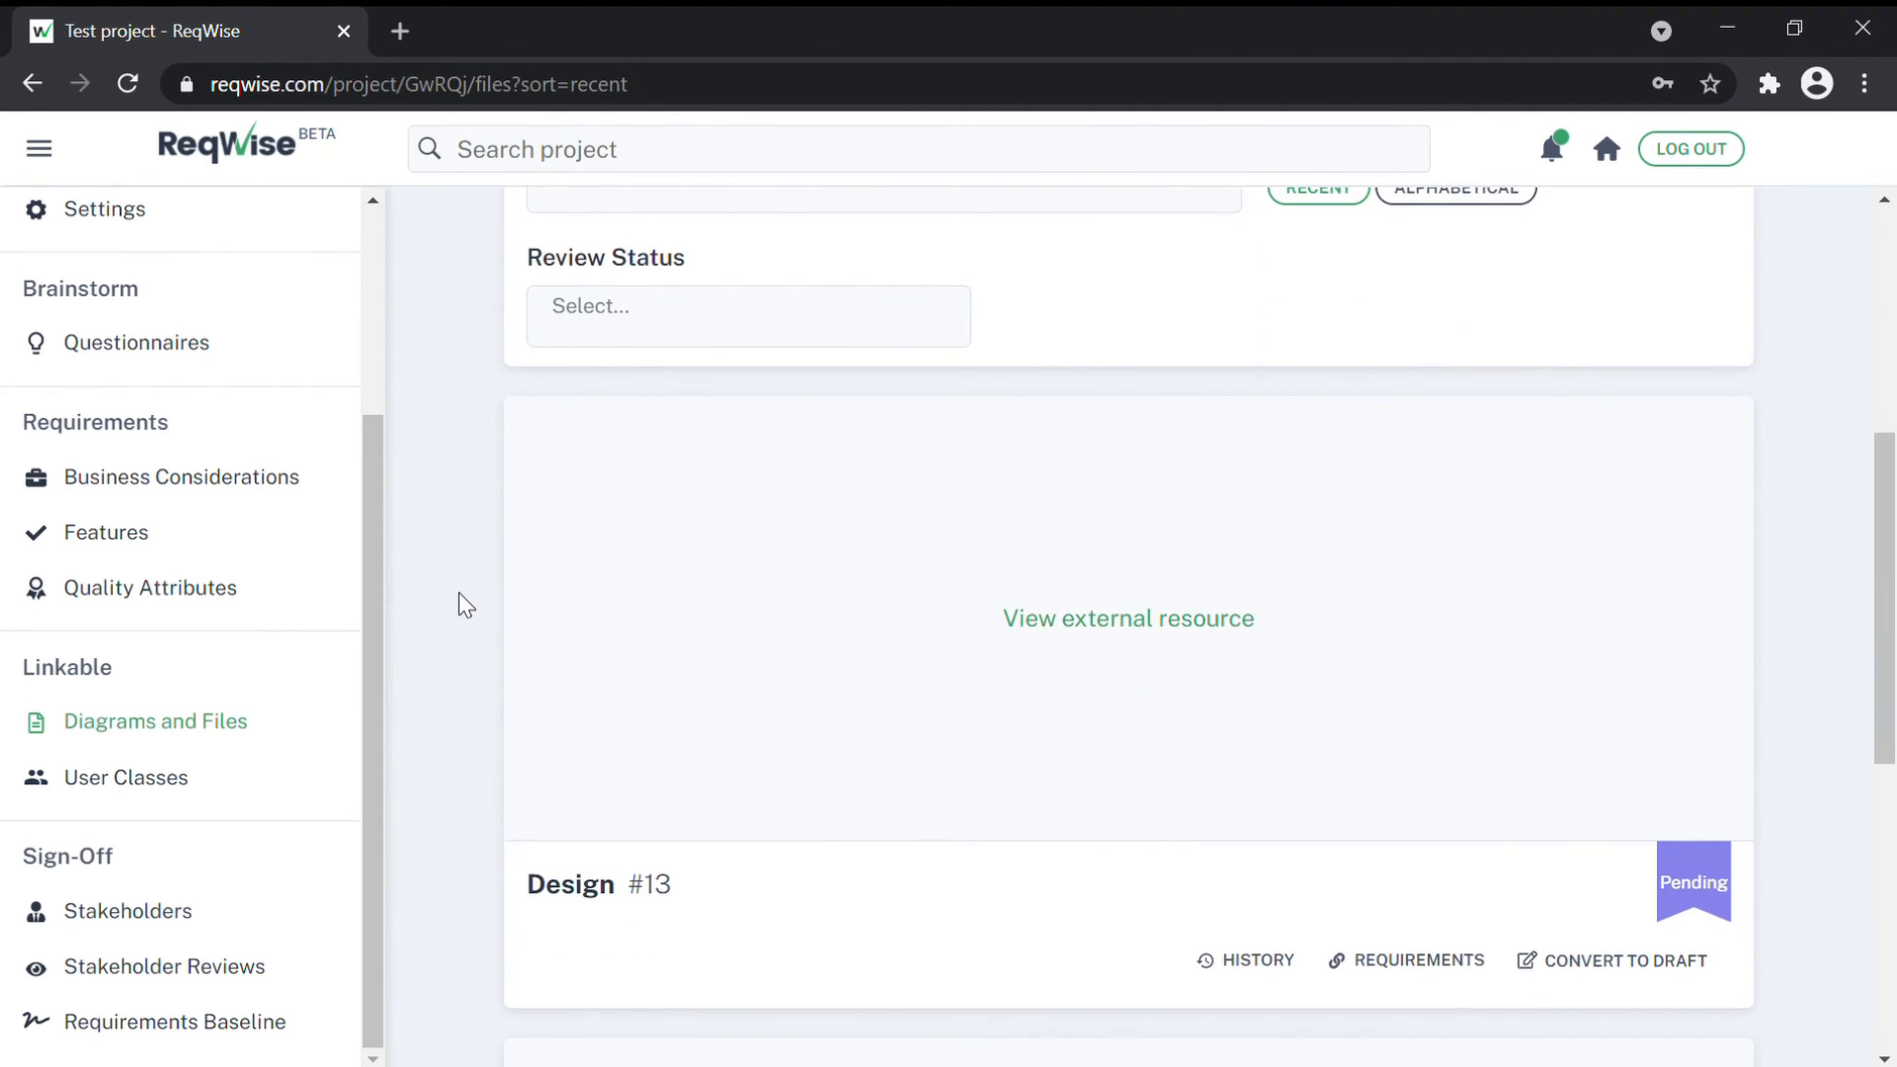
left_click(1142, 630)
left_click(548, 36)
key("ctrl+w")
scroll(563, 593, "down", 8)
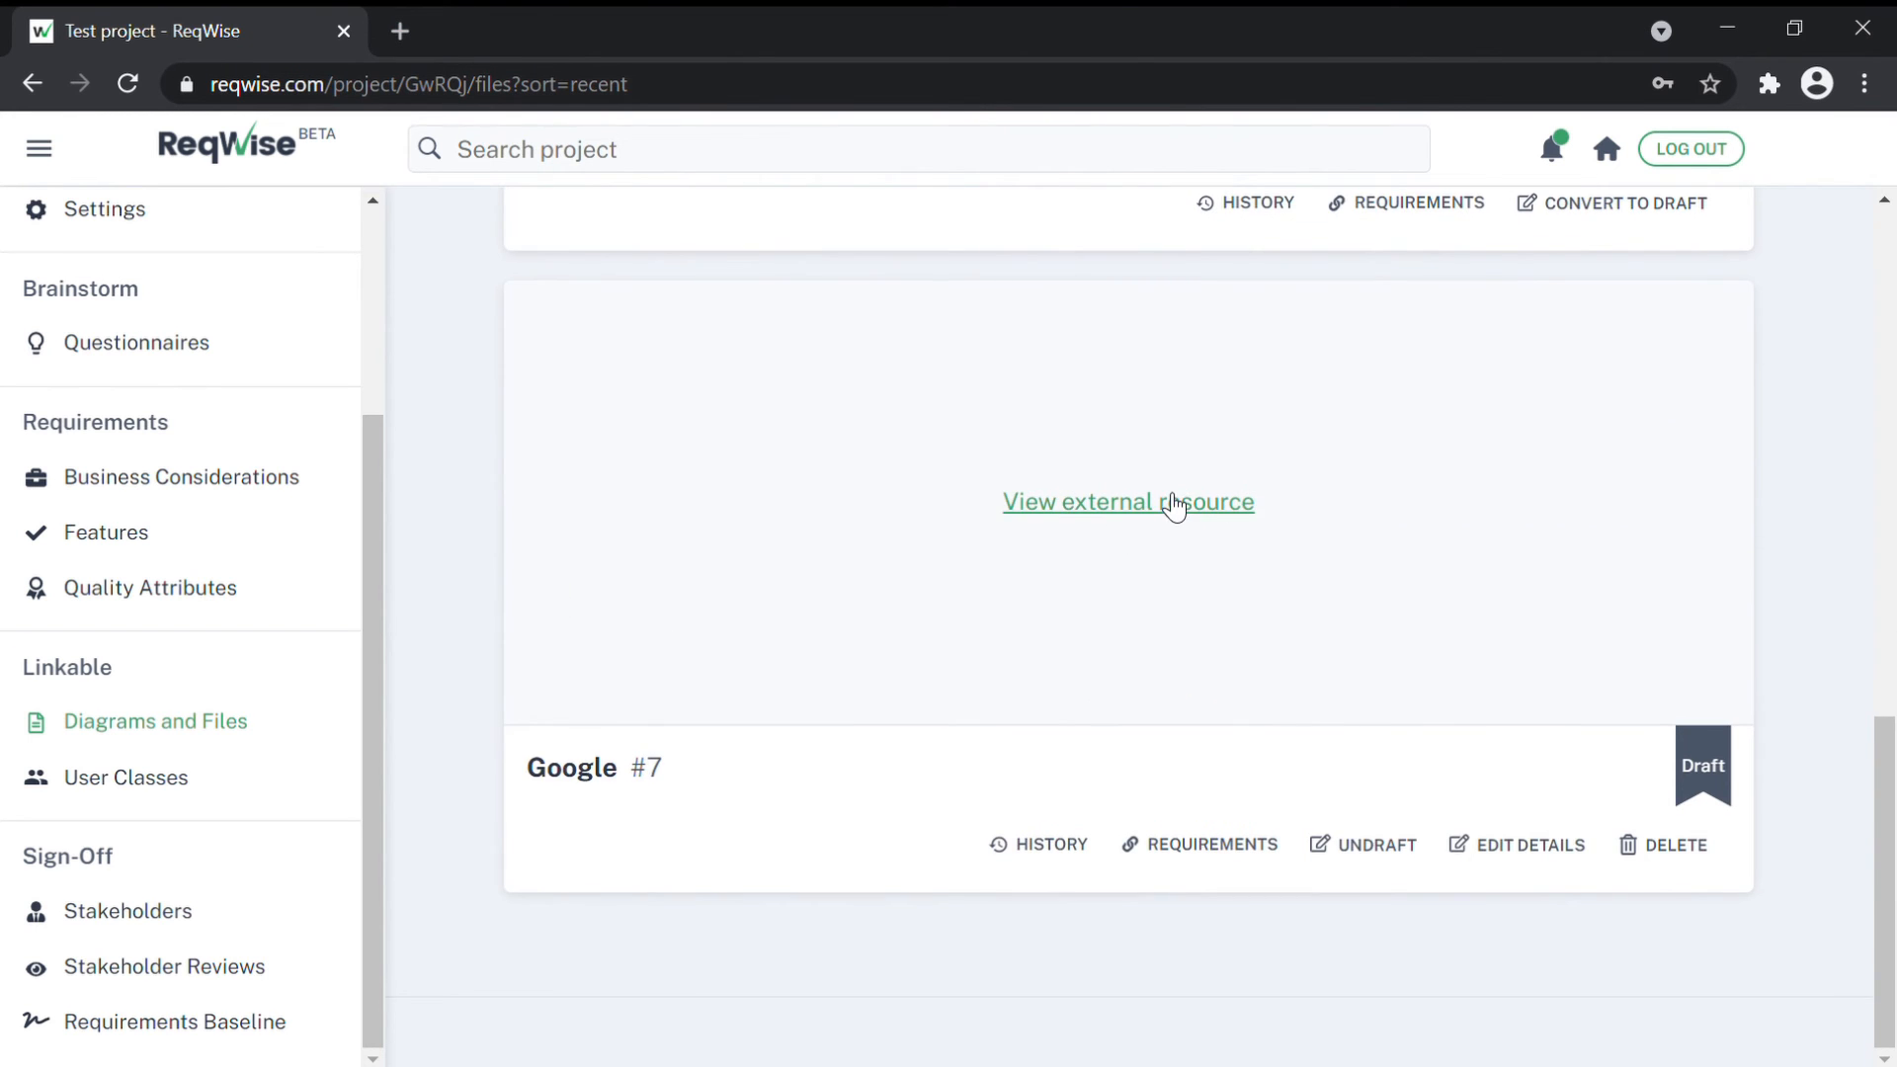
scroll(634, 822, "up", 8)
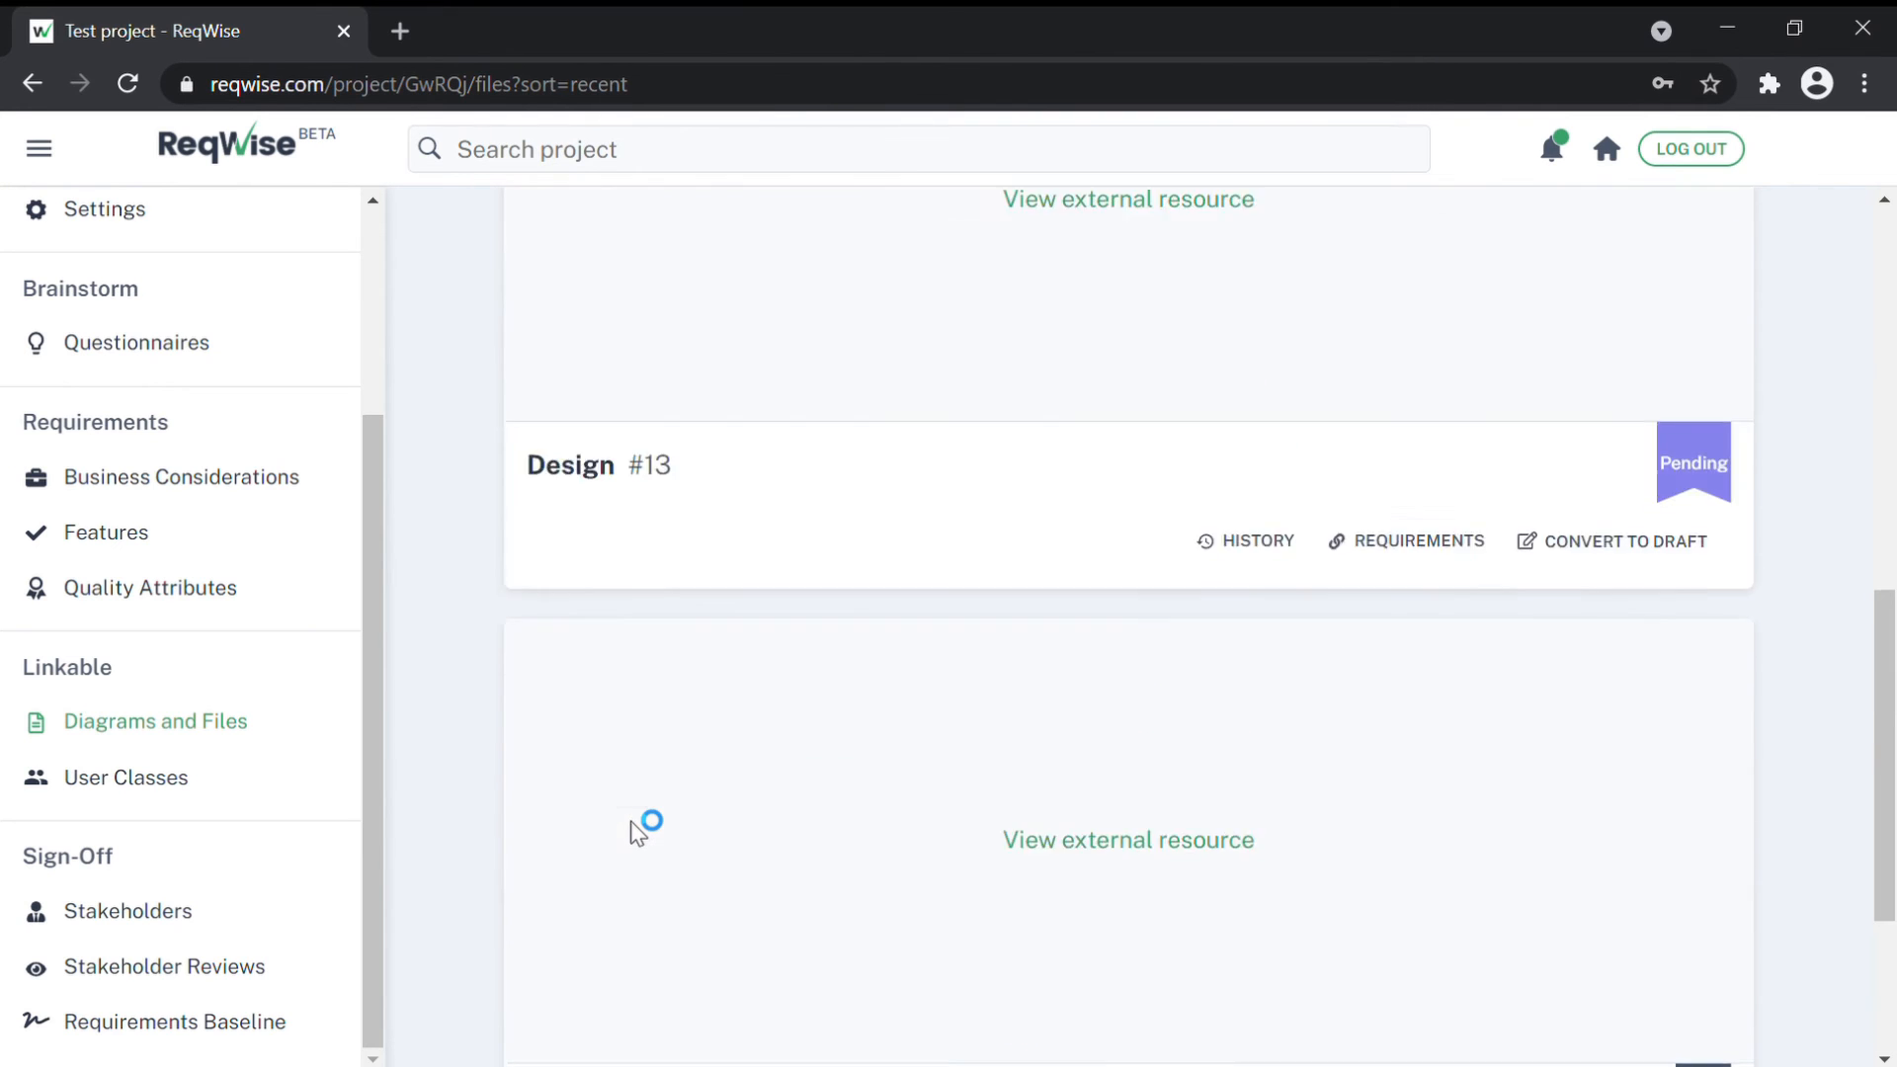
Step: Create a diagram named "User login flow chart" without a description and start editing it
scroll(800, 767, "up", 2)
left_click(695, 523)
left_click(690, 439)
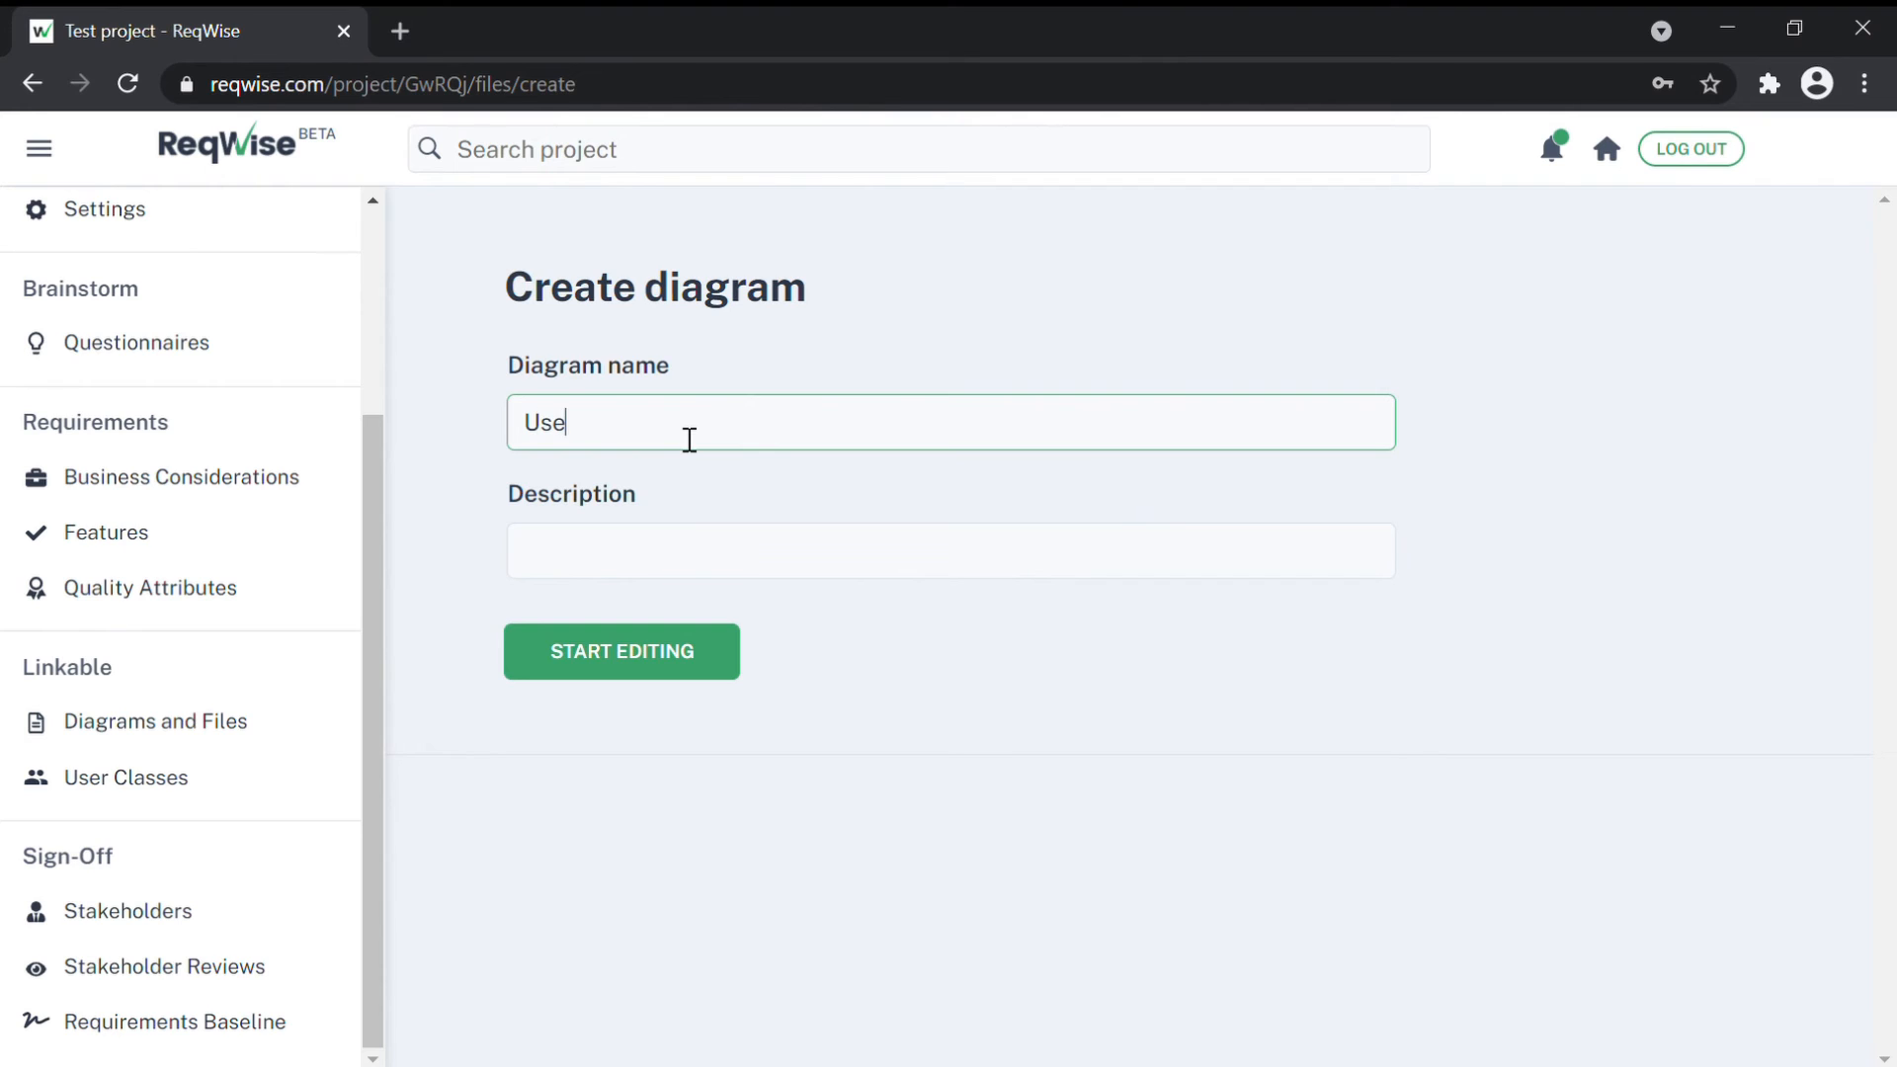
type("User login flow chart")
left_click(665, 563)
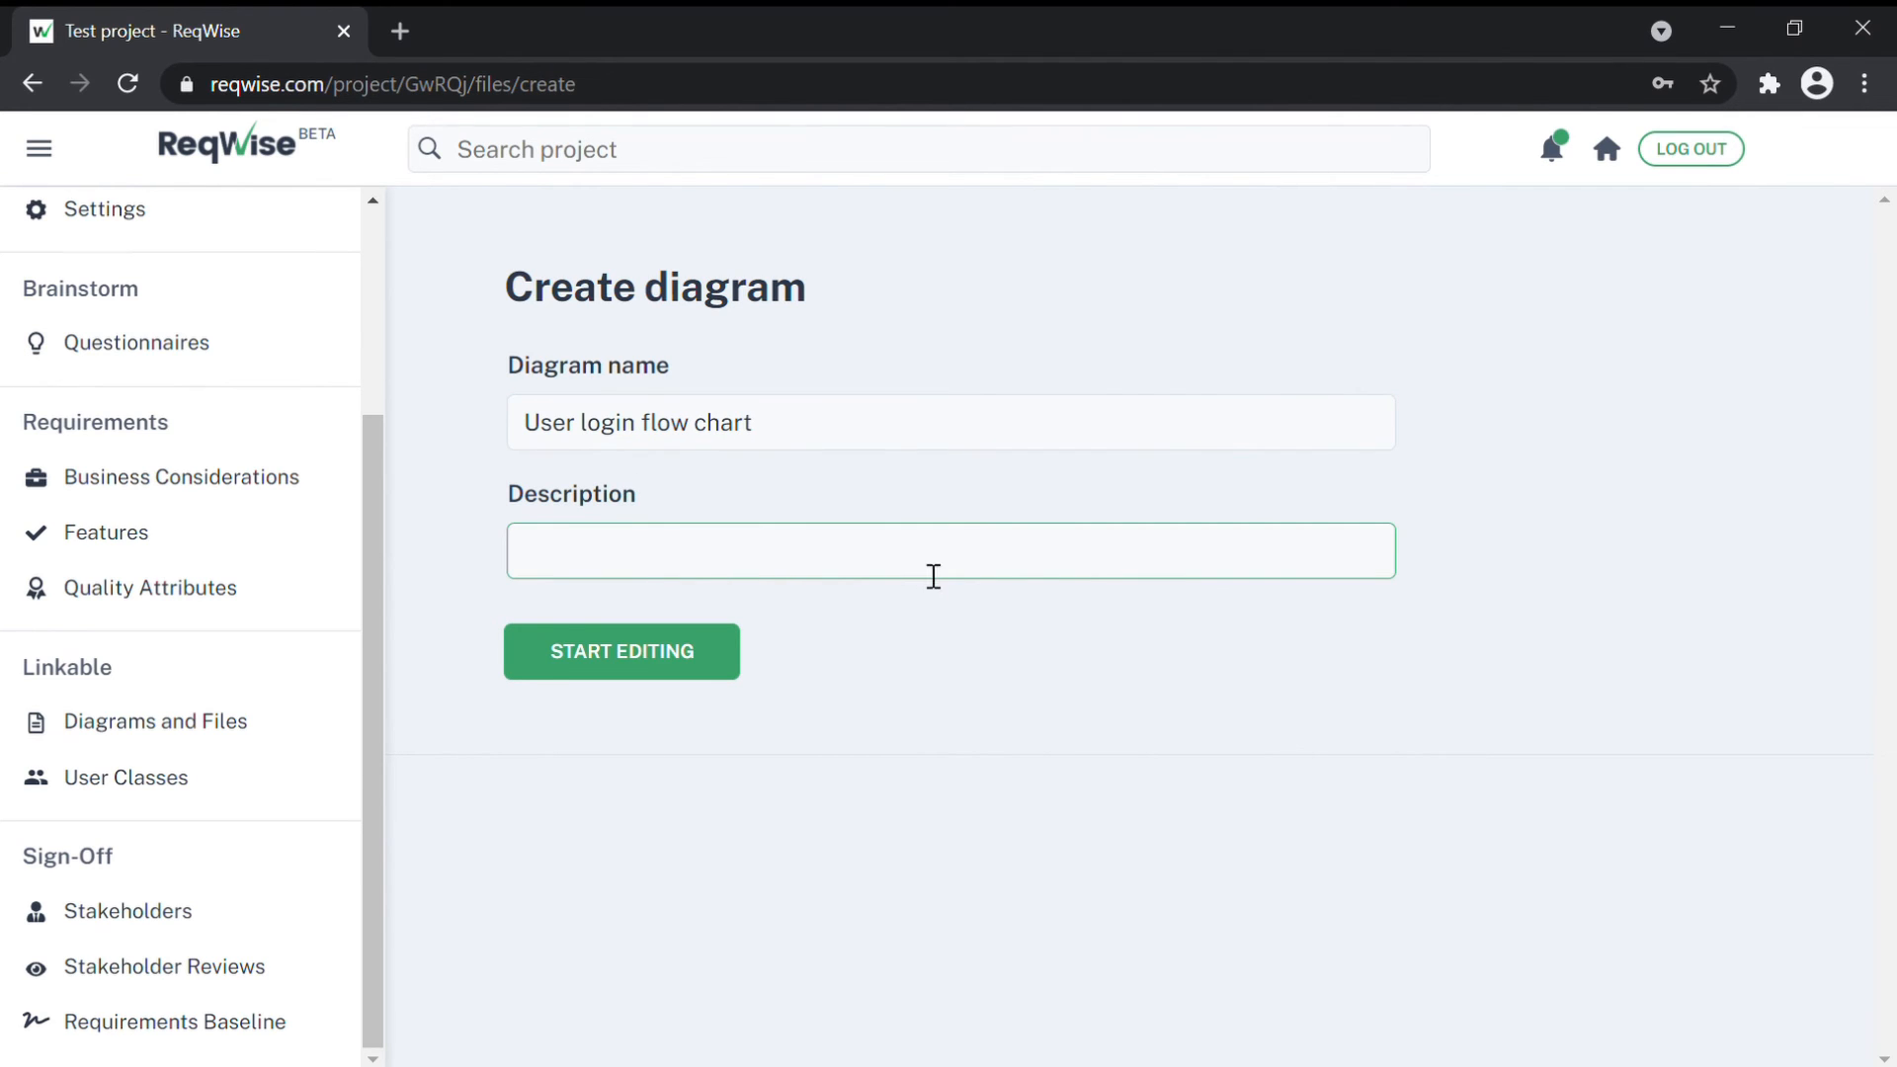
left_click(692, 654)
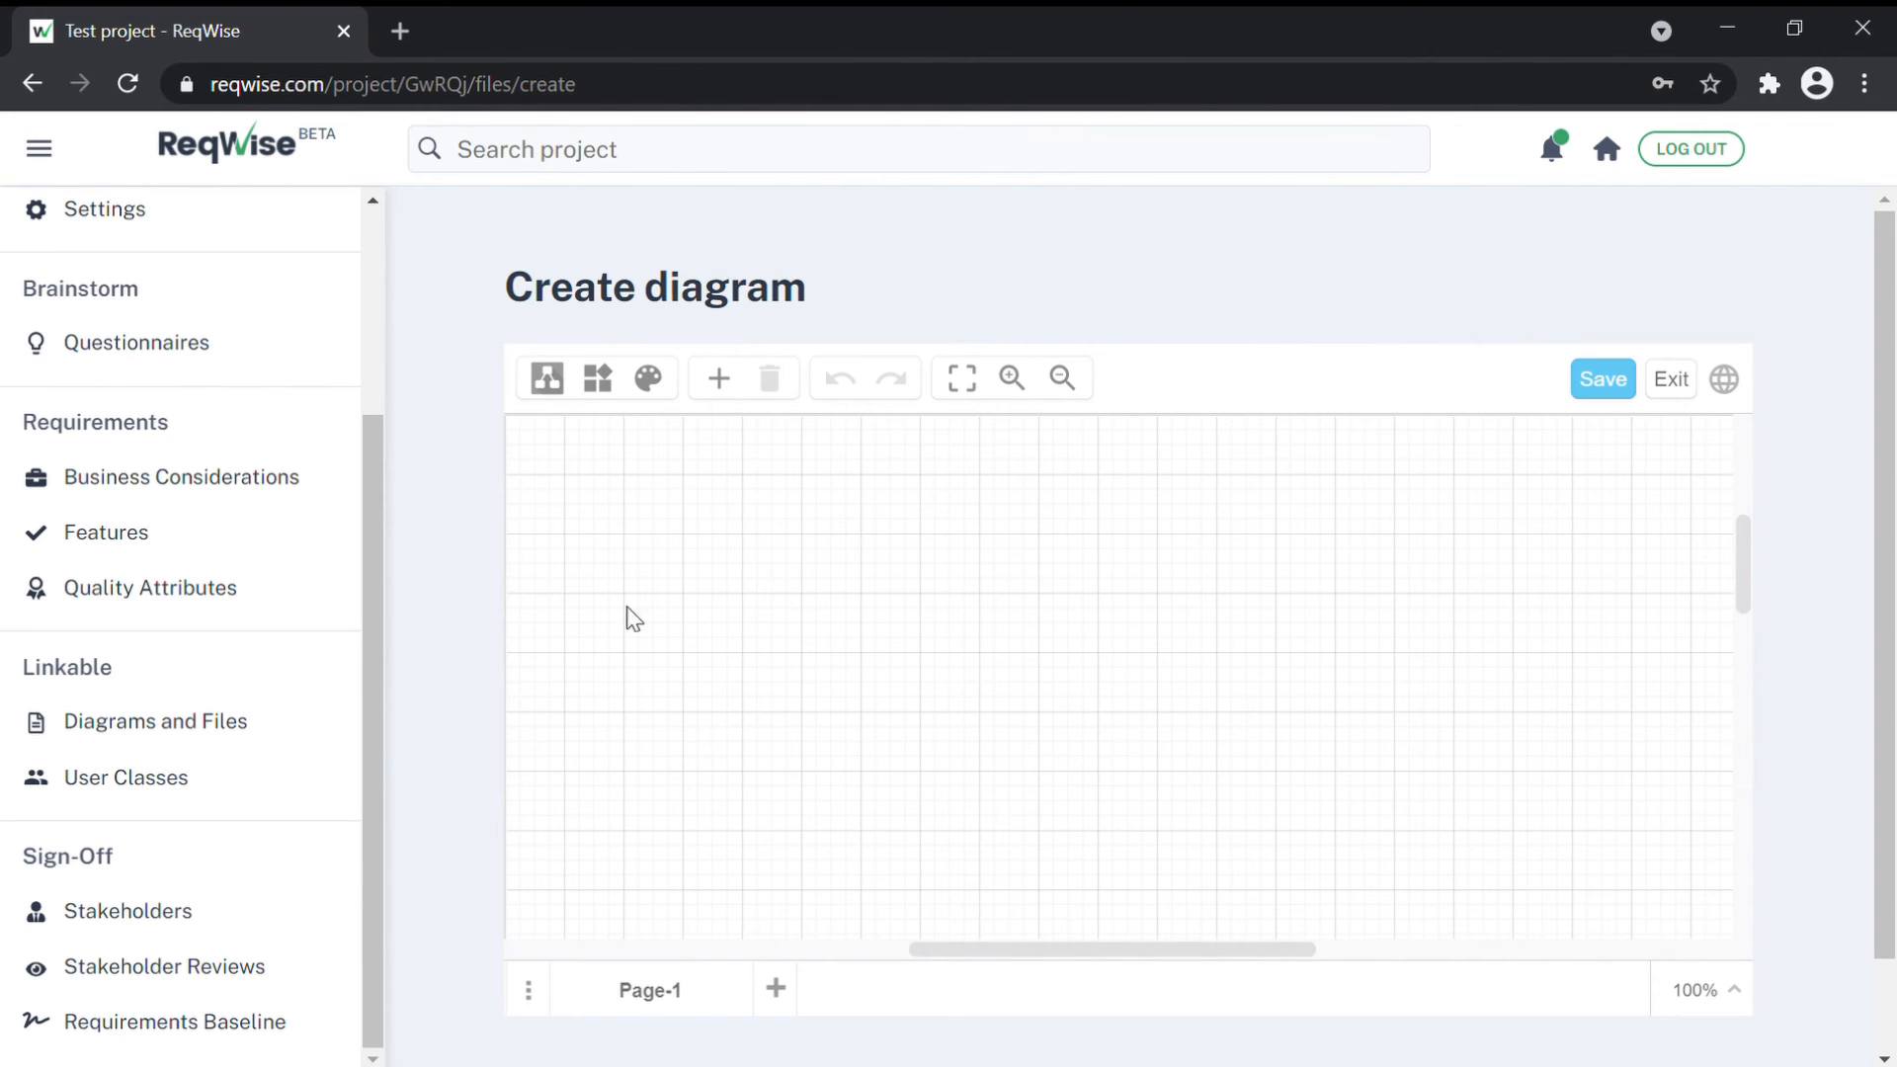
Step: Add a rectangle labelled "User enters credentials" to the diagram
left_click(597, 379)
left_click(563, 647)
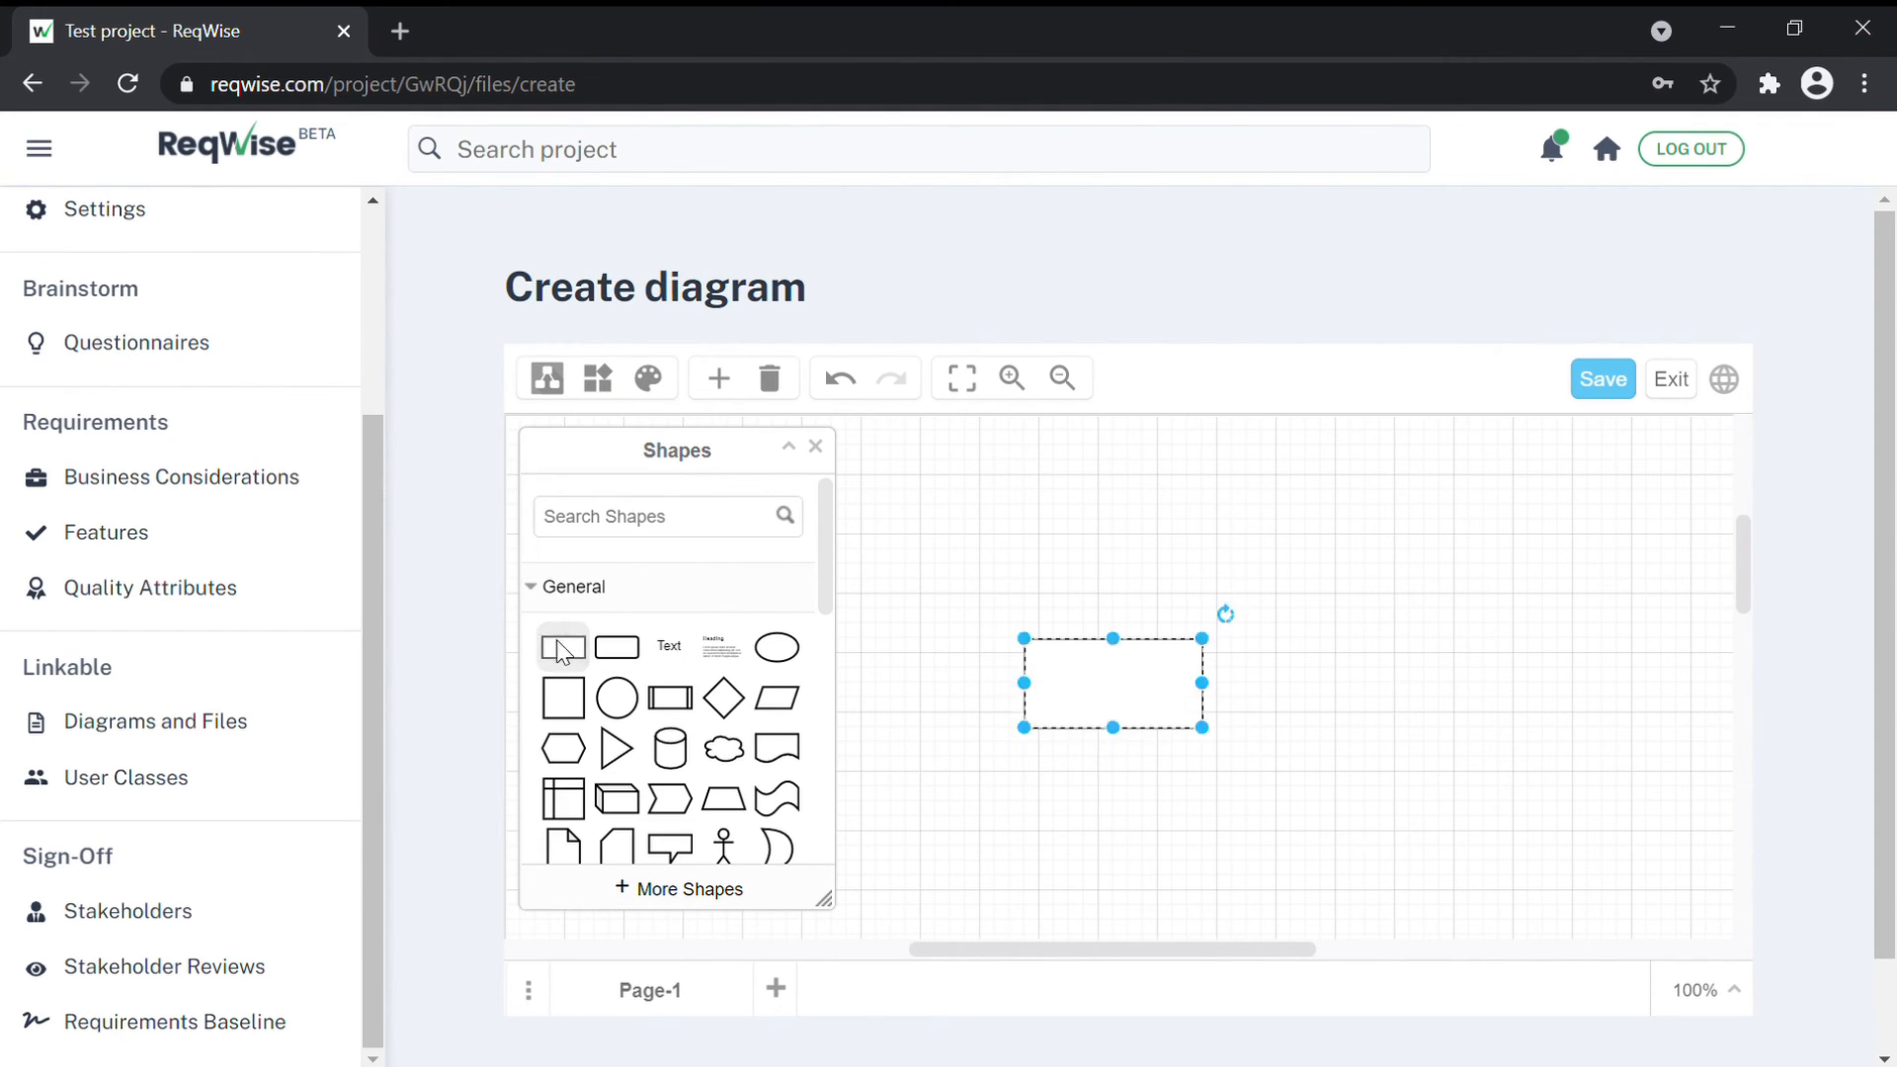
mouse_move(1119, 693)
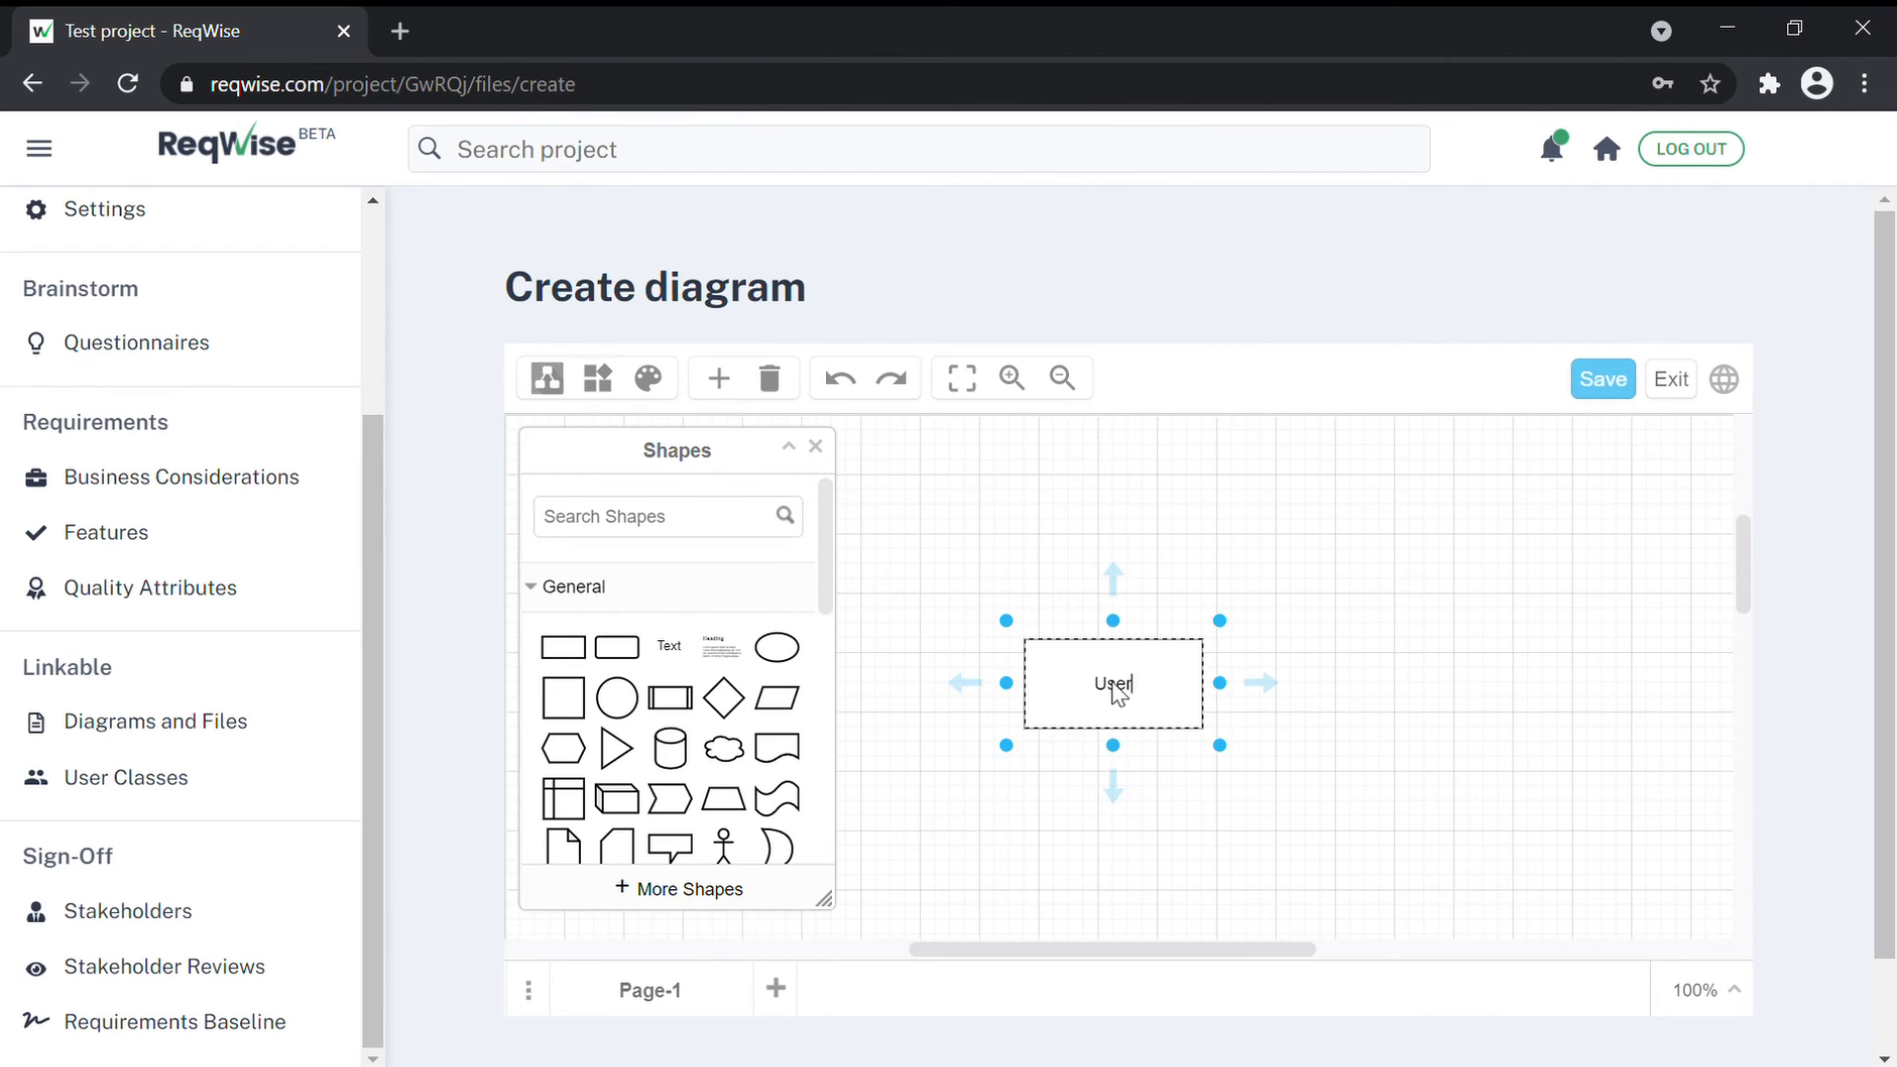
type("enteres")
key("BackSpace")
key("BackSpace")
key("BackSpace")
type("s credentials")
scroll(1115, 684, "down", 1)
left_click(1309, 666)
Step: Connect the credentials box to an "if login successful" ellipse that branches to "Bring to user page" and "Show error message" boxes
scroll(1268, 737, "up", 1)
scroll(652, 692, "down", 3)
scroll(652, 692, "up", 3)
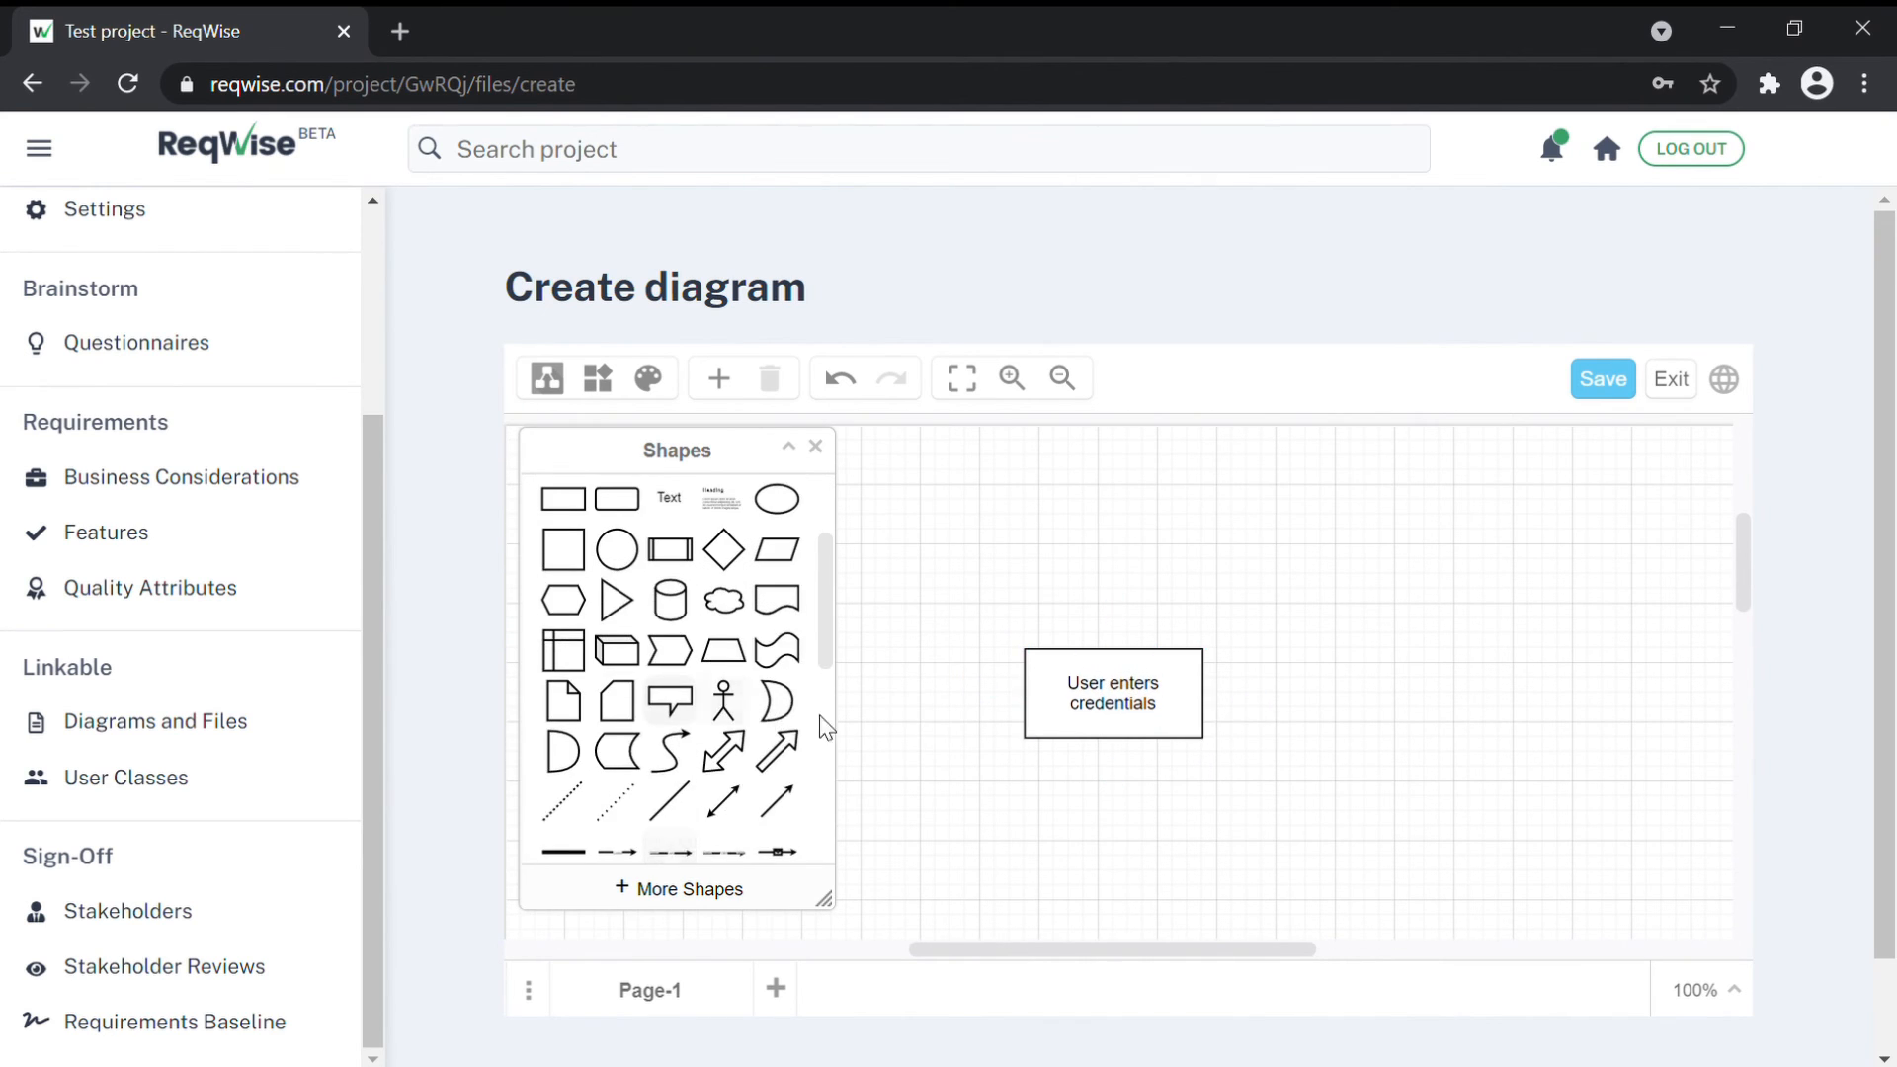
left_click_drag(777, 647, 1360, 681)
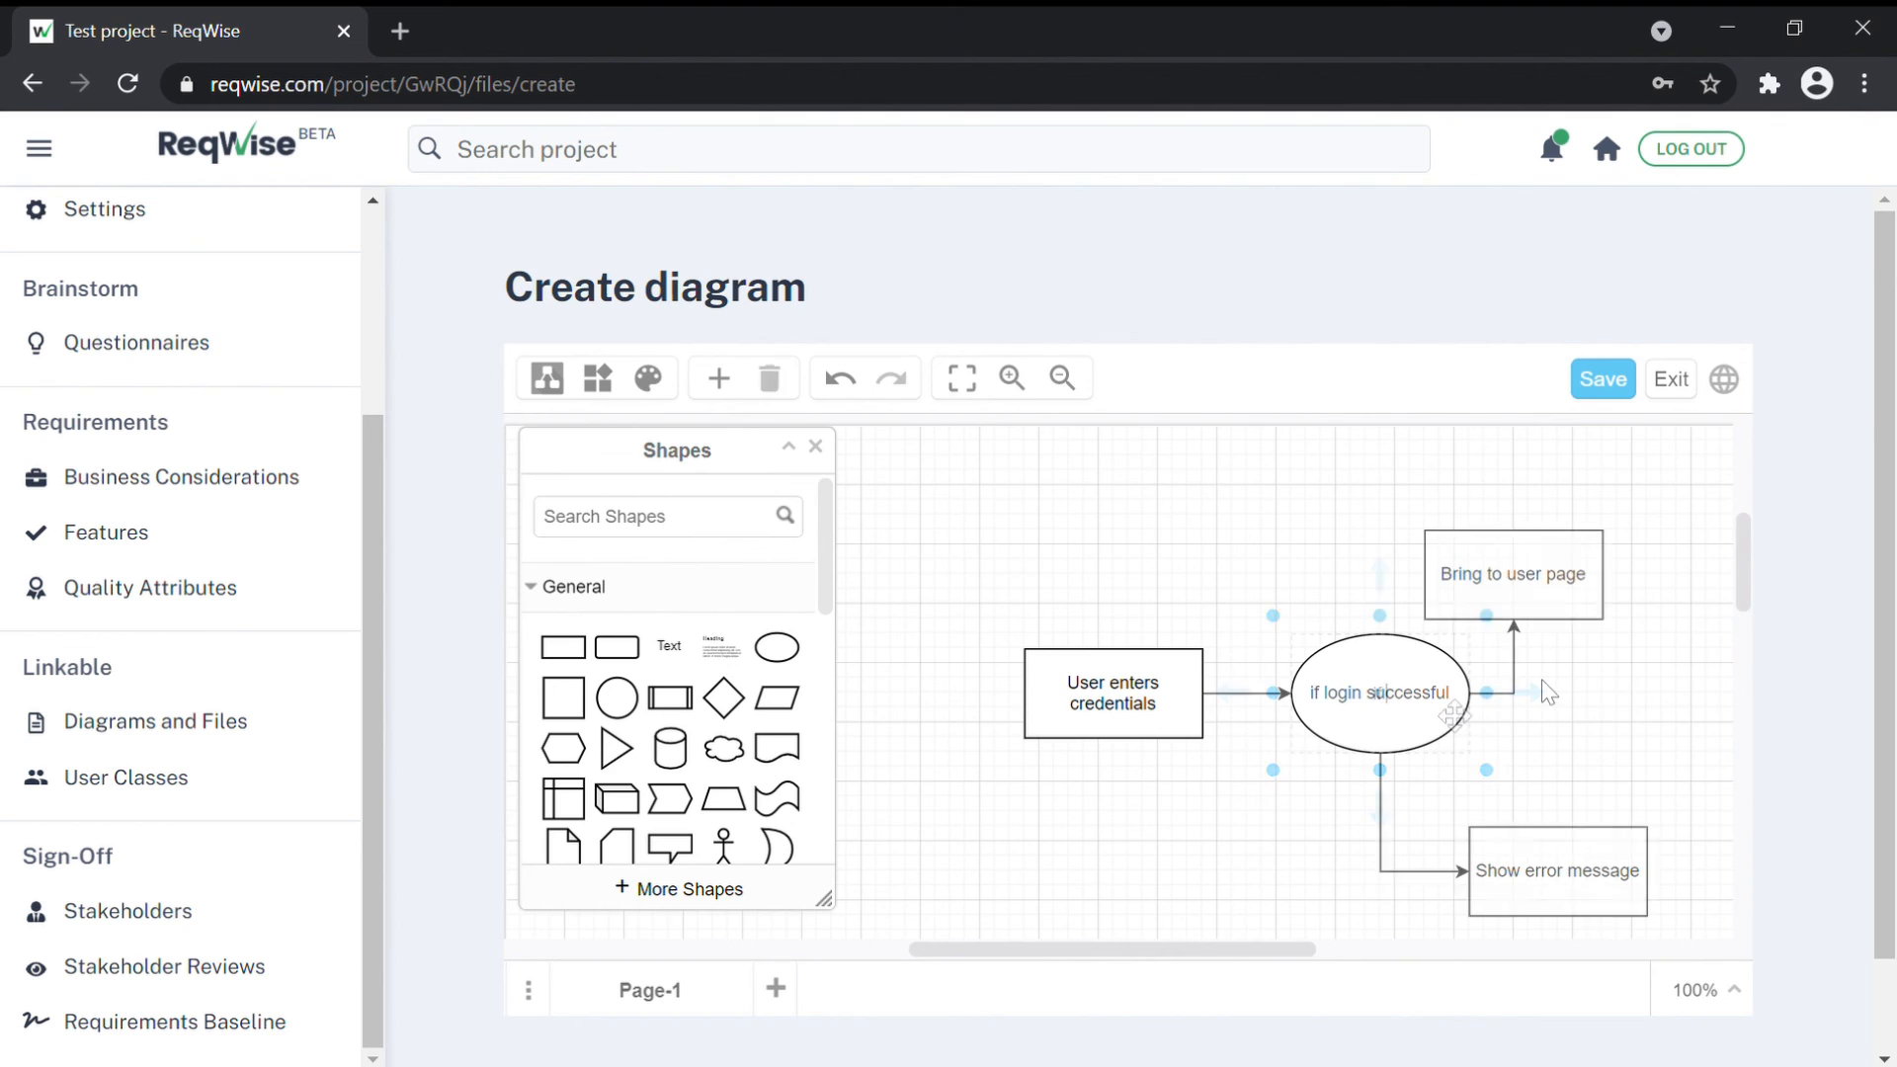
Step: Label the branch to the user page "True" and the branch to the error message "False"
double_click(1538, 680)
left_click(1539, 679)
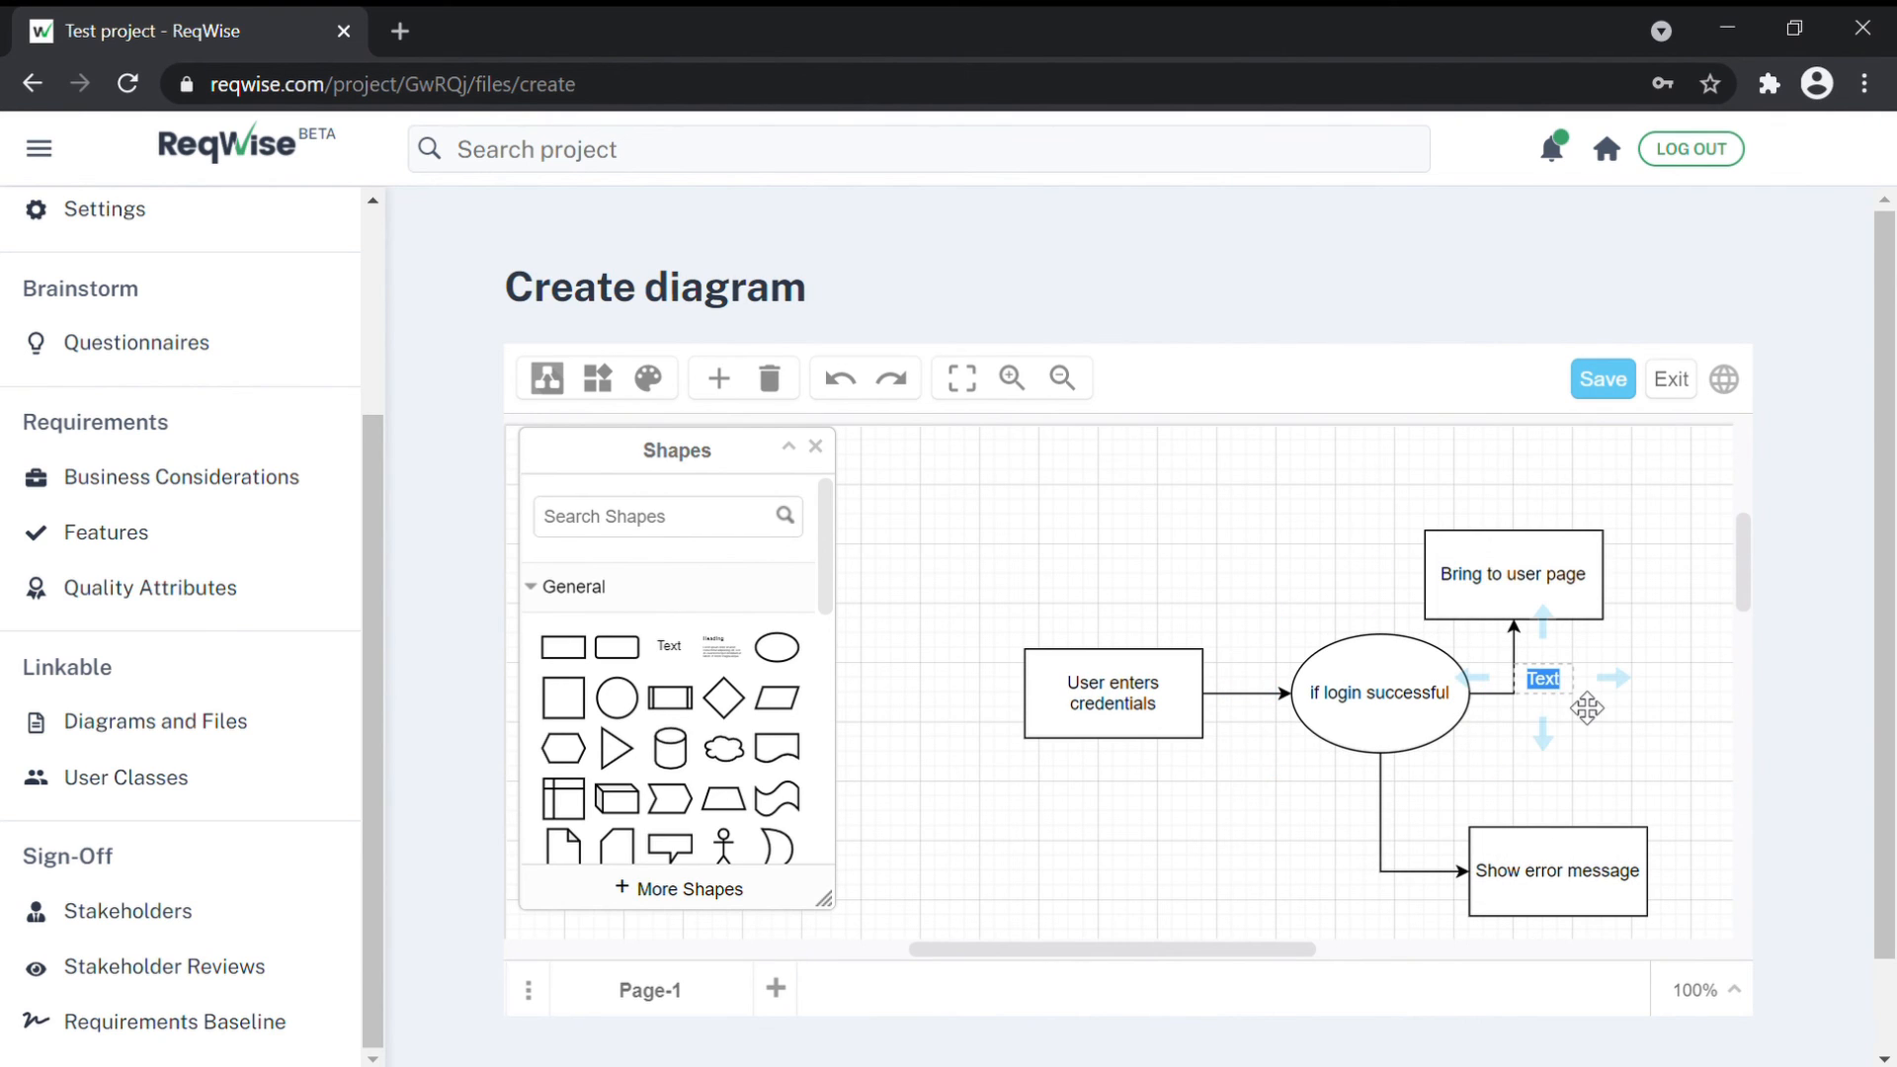
type("True")
left_click(1575, 720)
left_click(1562, 690)
left_click_drag(1562, 691, 1418, 822)
double_click(1414, 818)
type("False")
left_click(1233, 828)
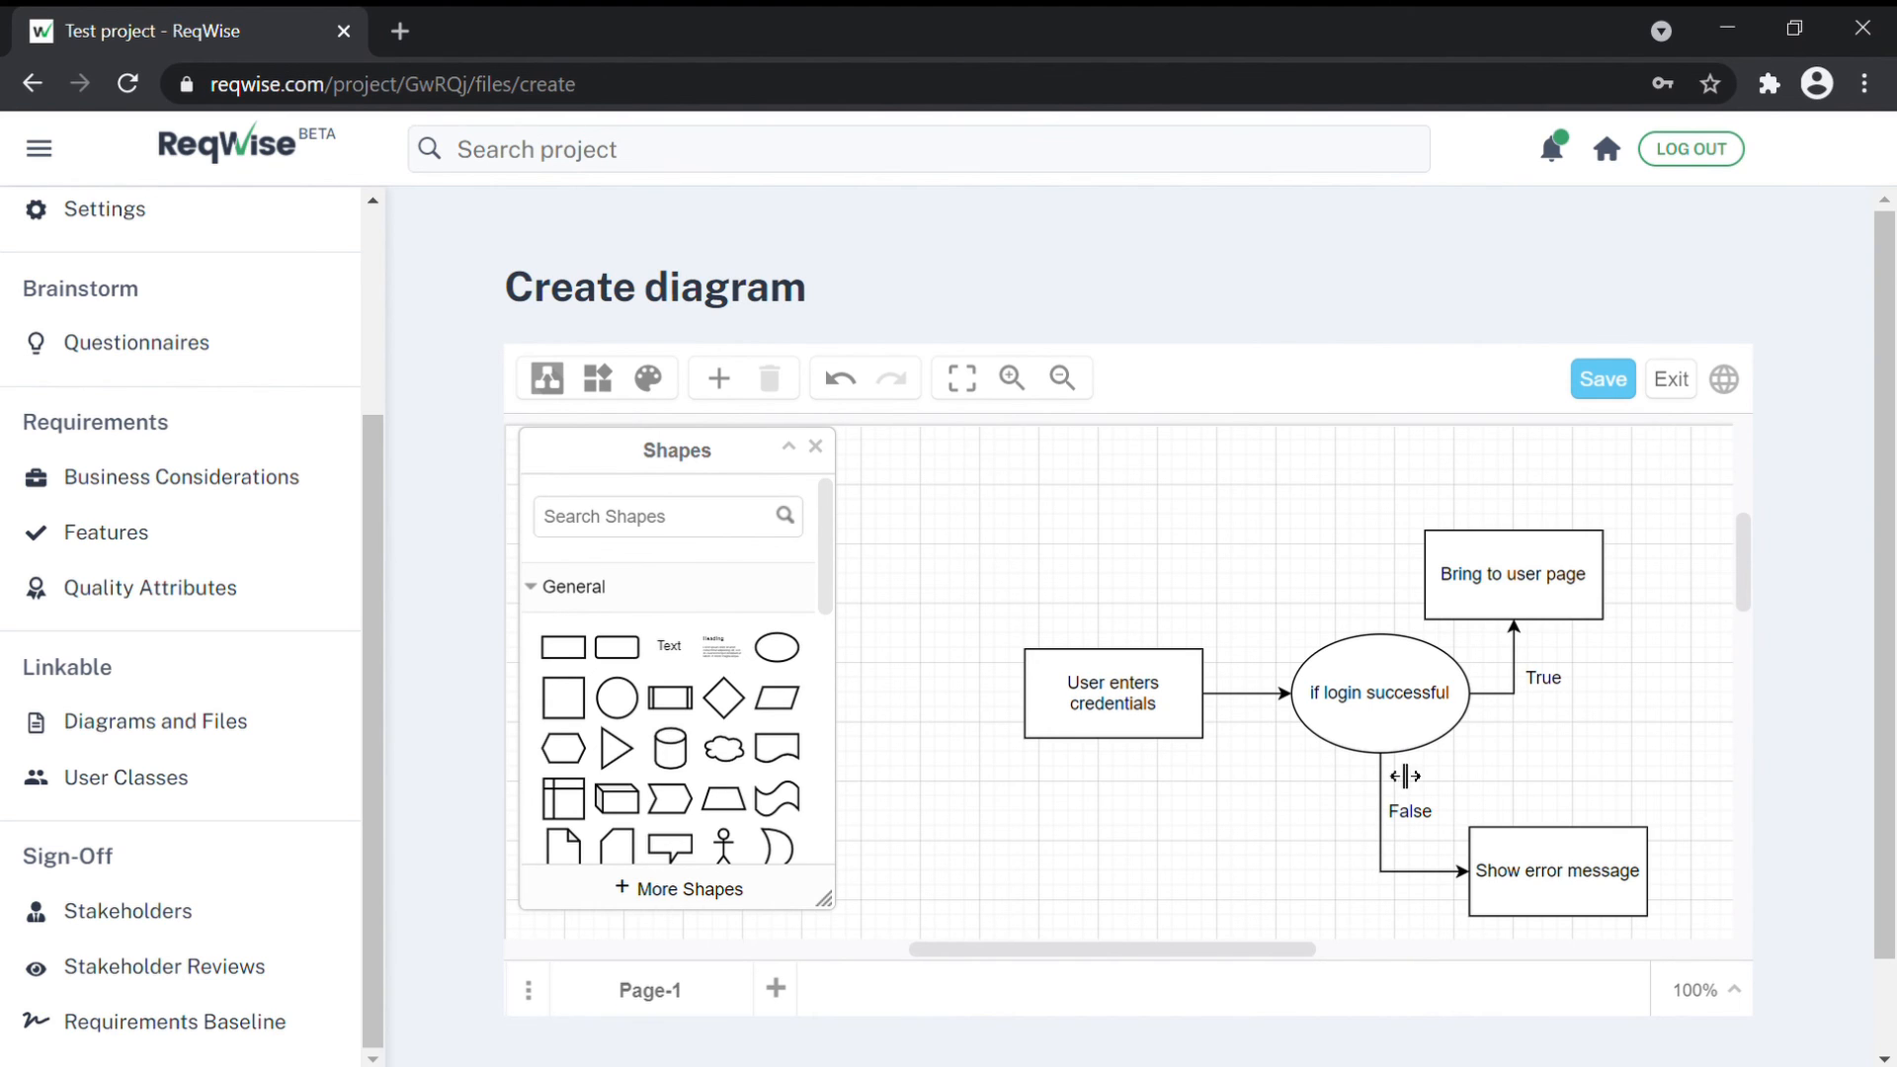
Step: Save the diagram and view the details form of "User login flow chart" without changing it
left_click(1603, 383)
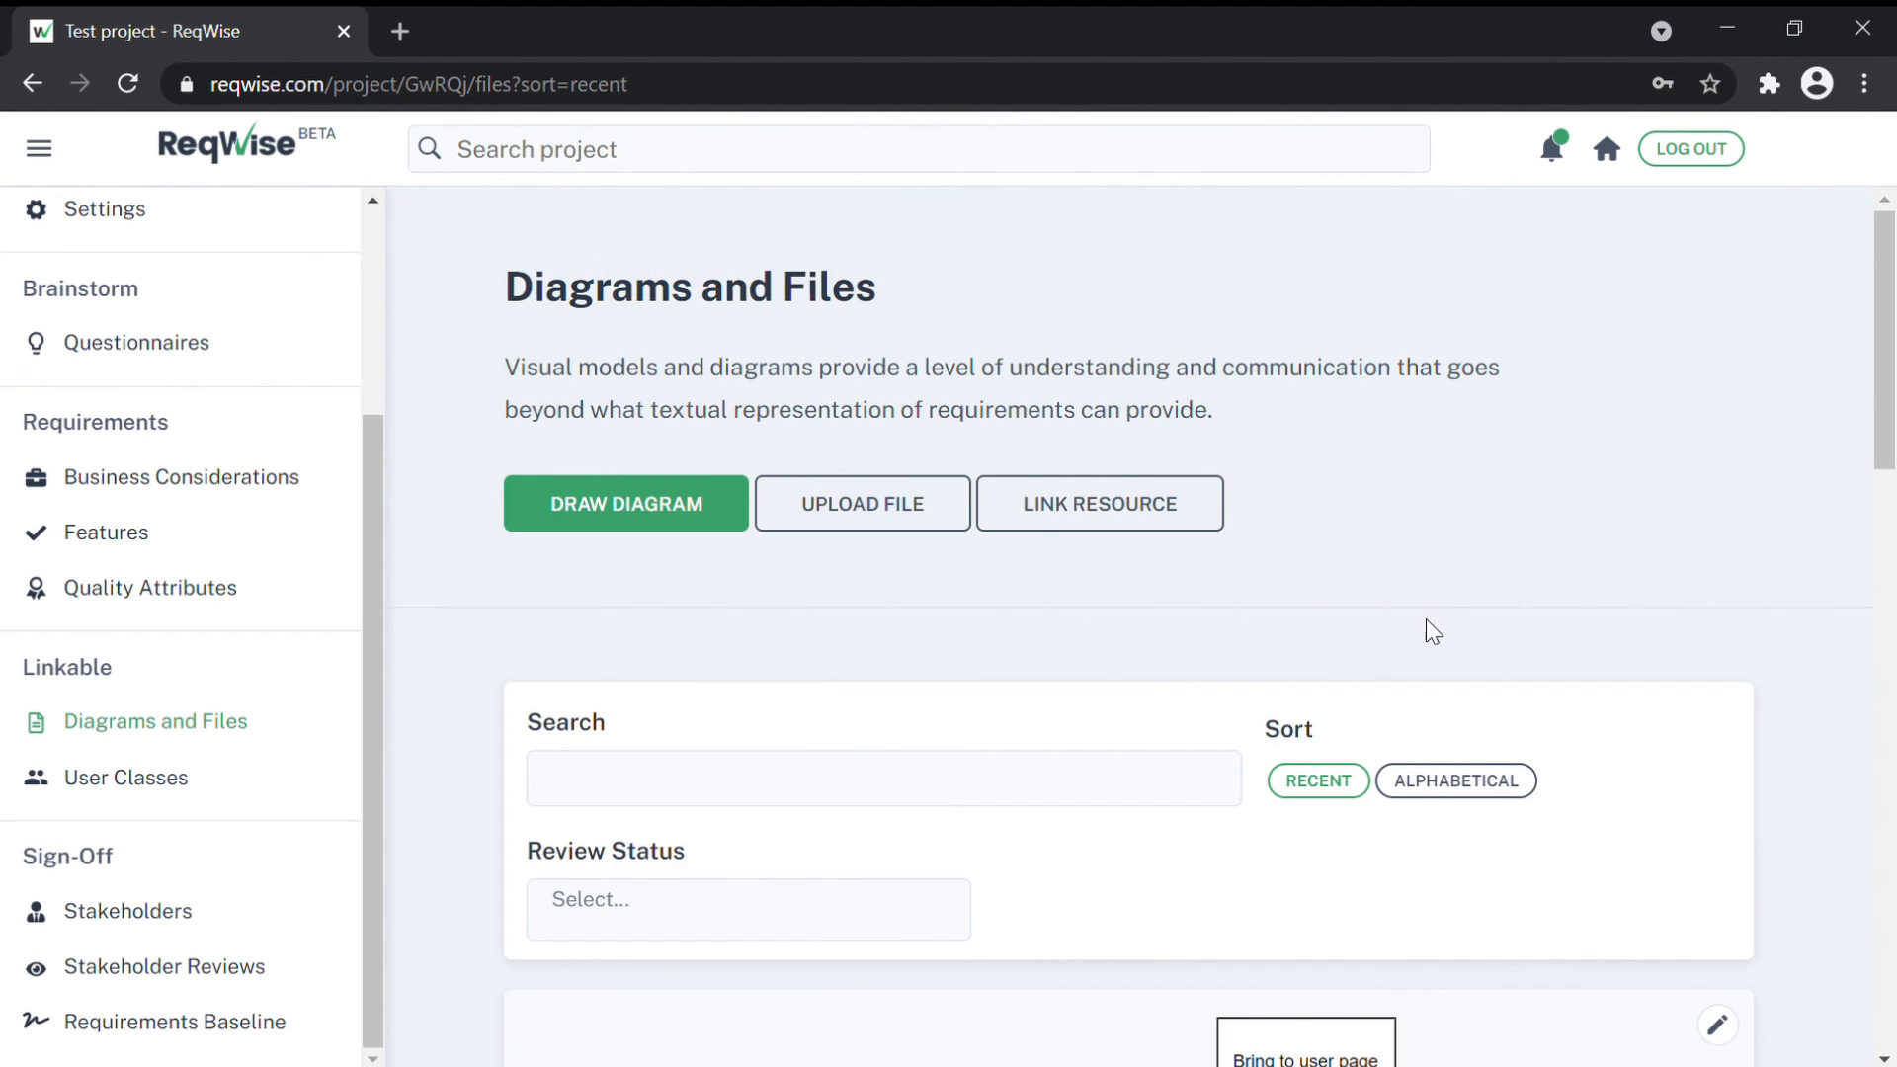
scroll(1433, 632, "down", 5)
scroll(578, 855, "down", 3)
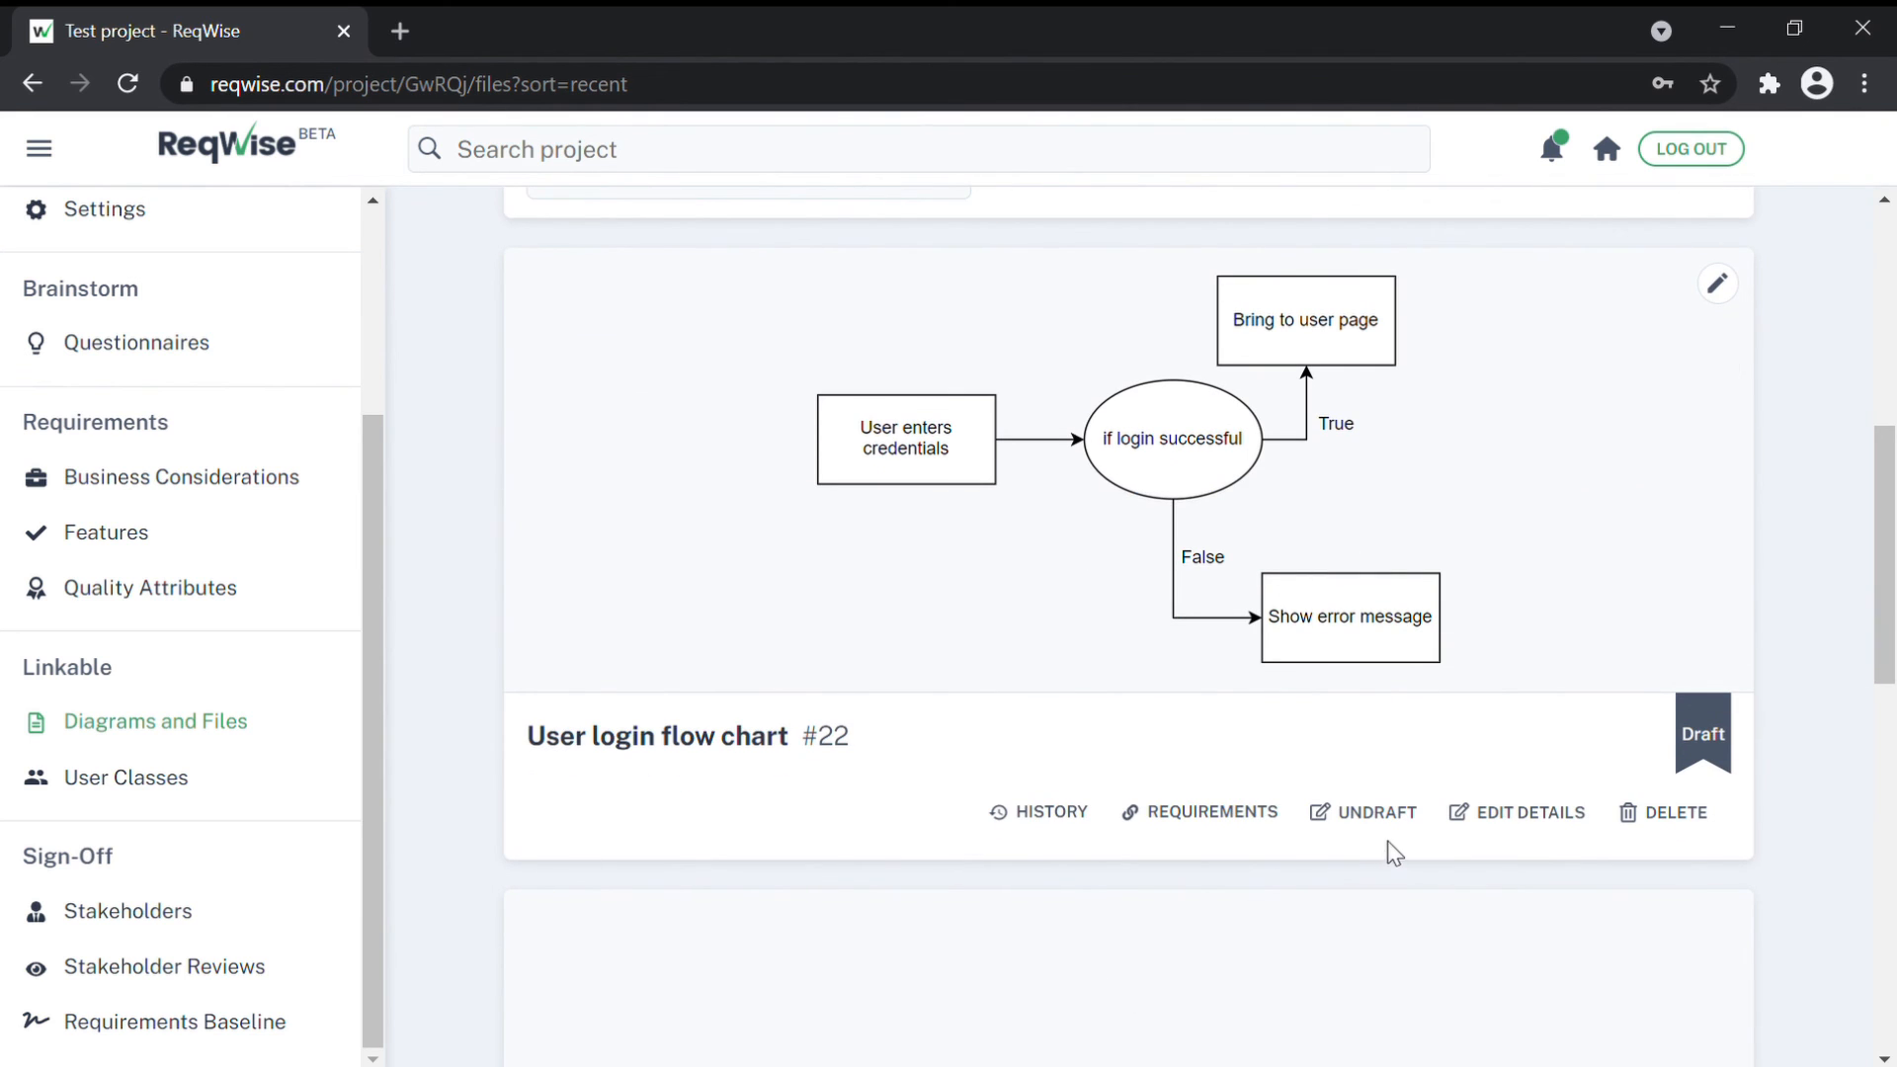
left_click(1499, 814)
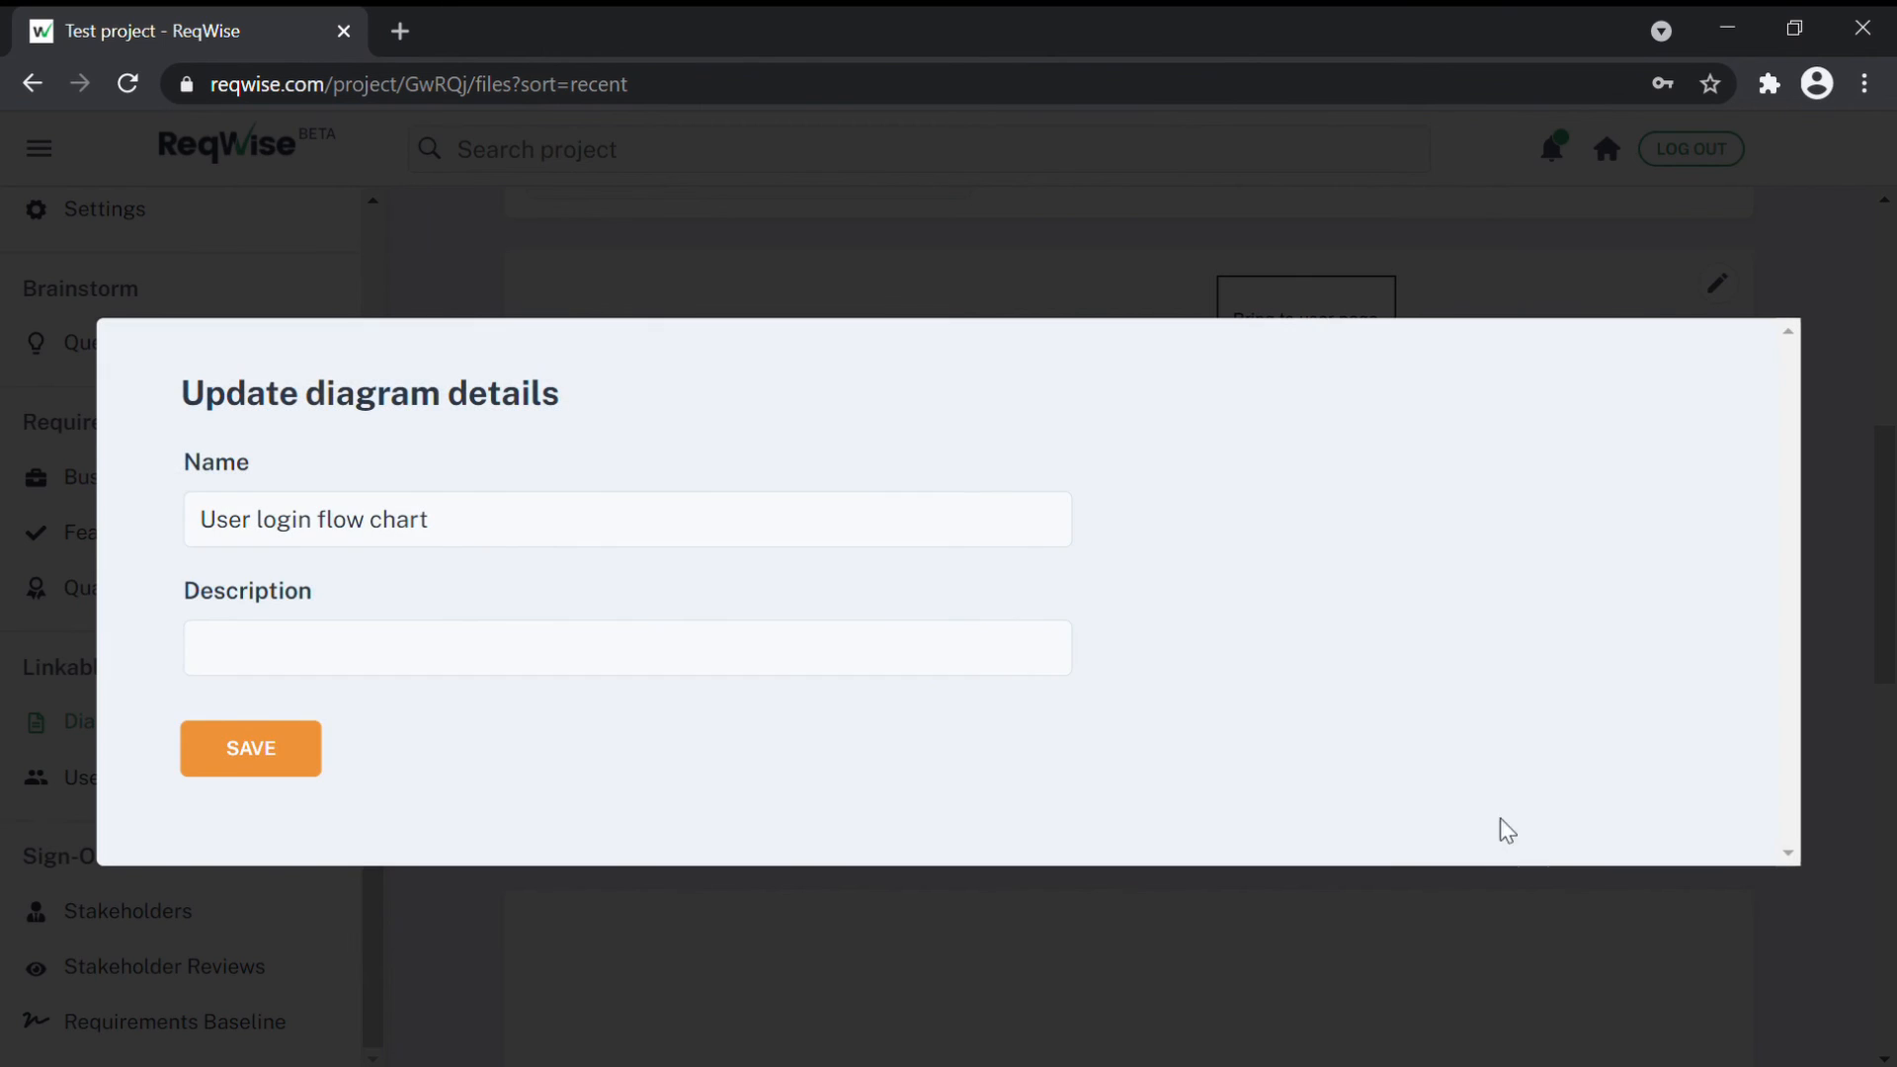
left_click(1422, 959)
Step: Undraft the "User login flow chart" diagram by publishing it, and look over its pending review
left_click(1383, 819)
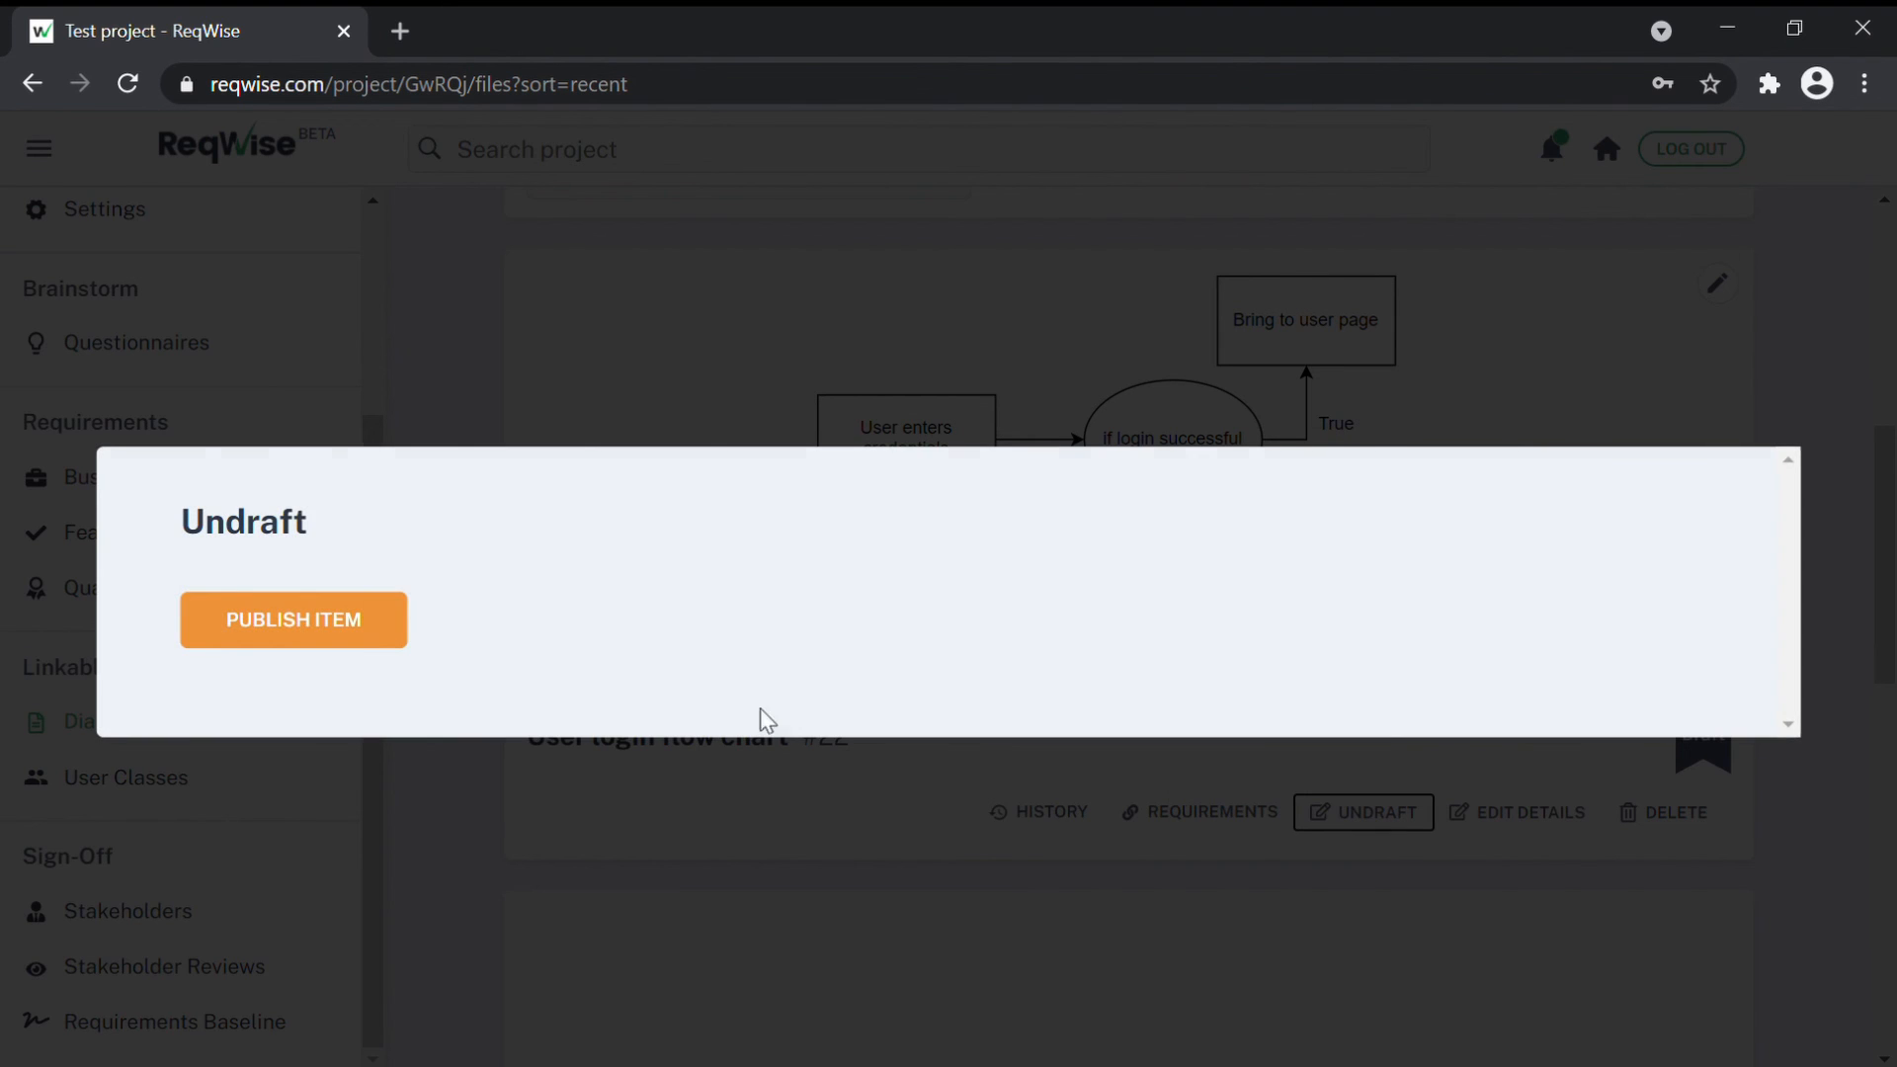
left_click(358, 642)
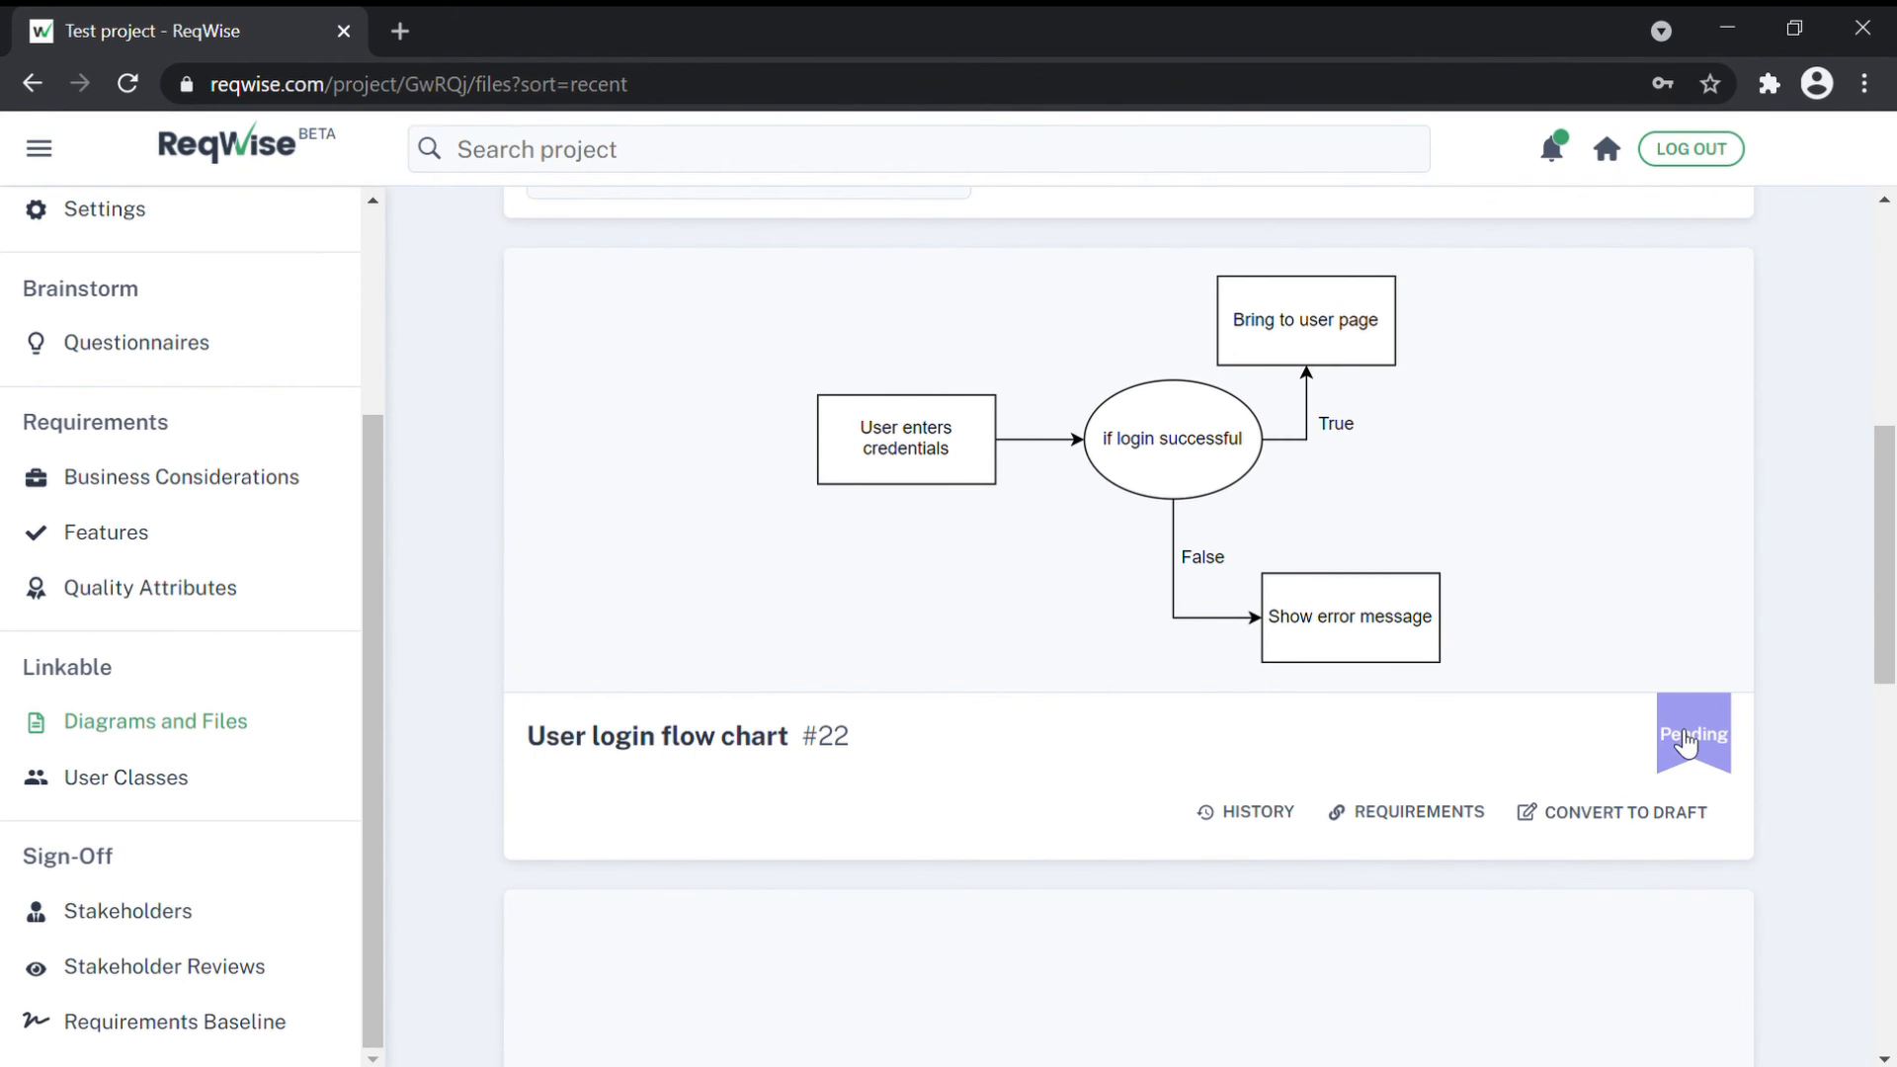
left_click(1680, 741)
scroll(1482, 815, "down", 5)
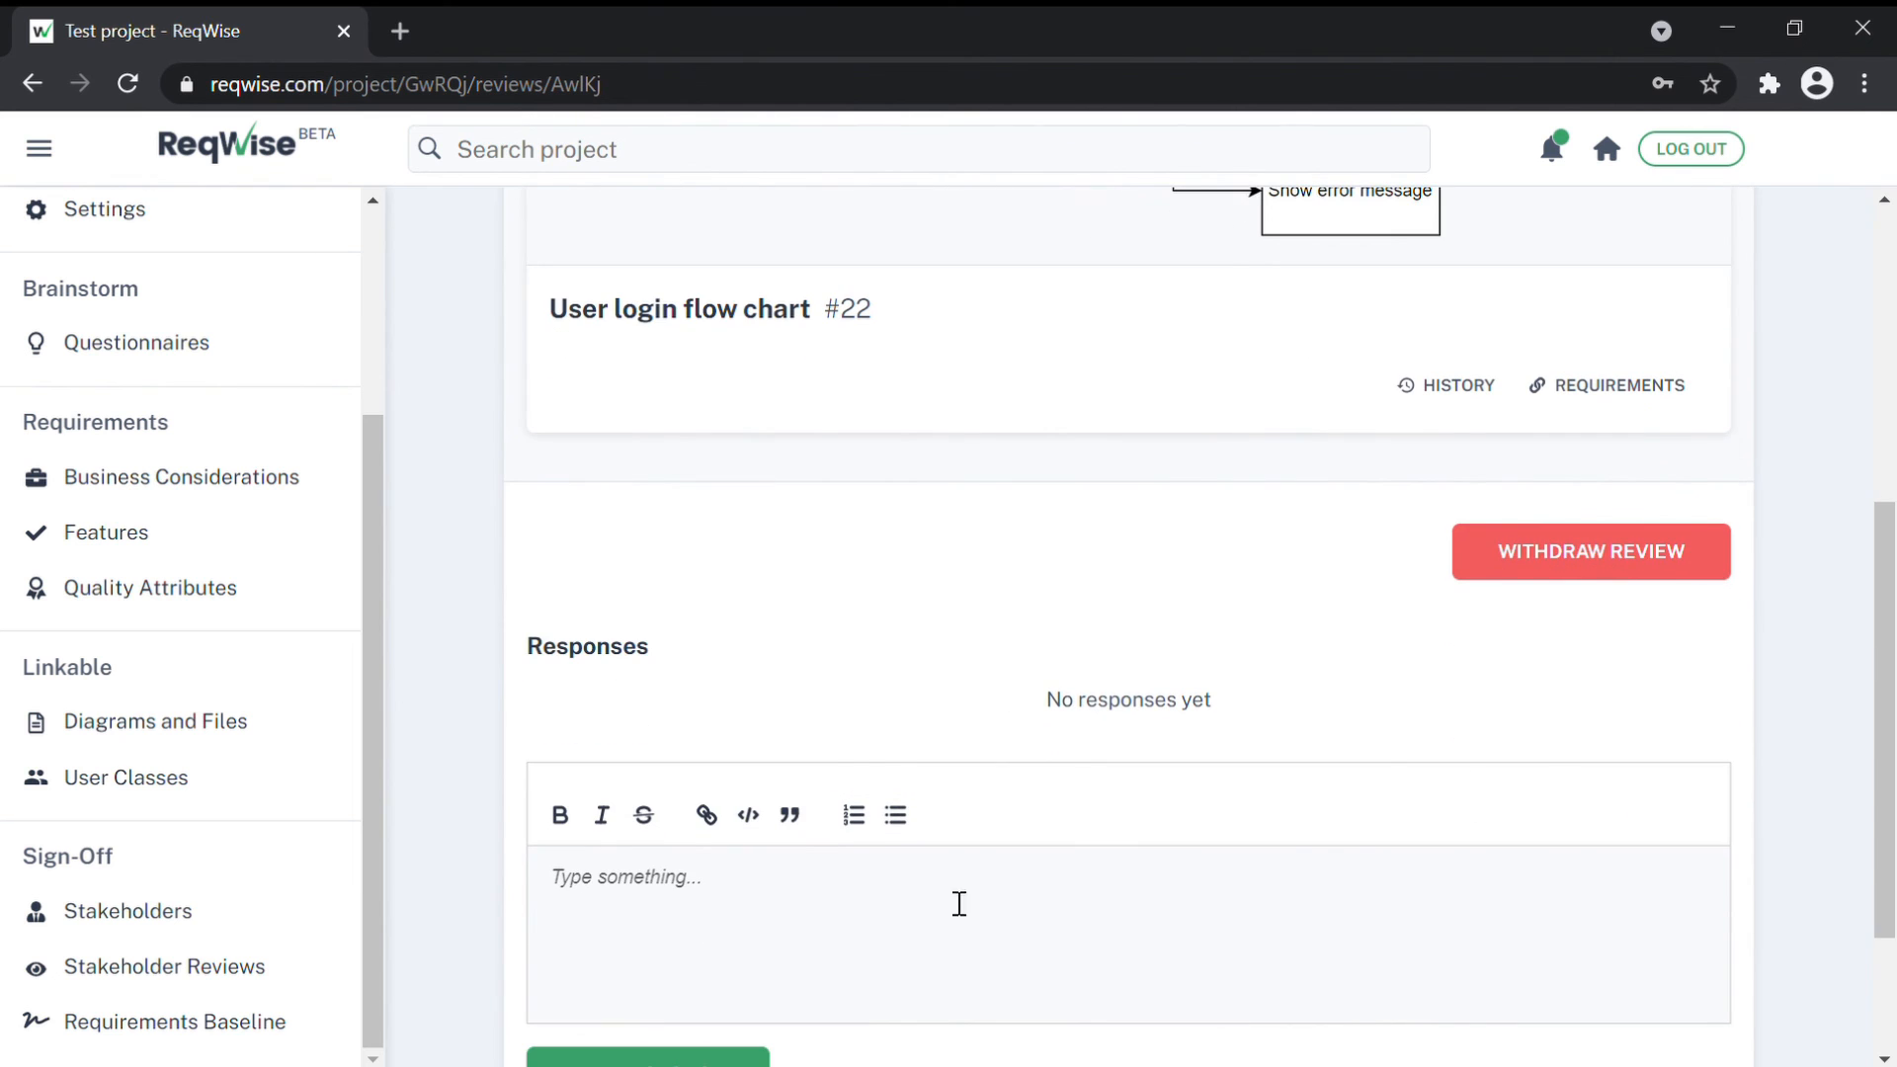
scroll(1345, 949, "up", 6)
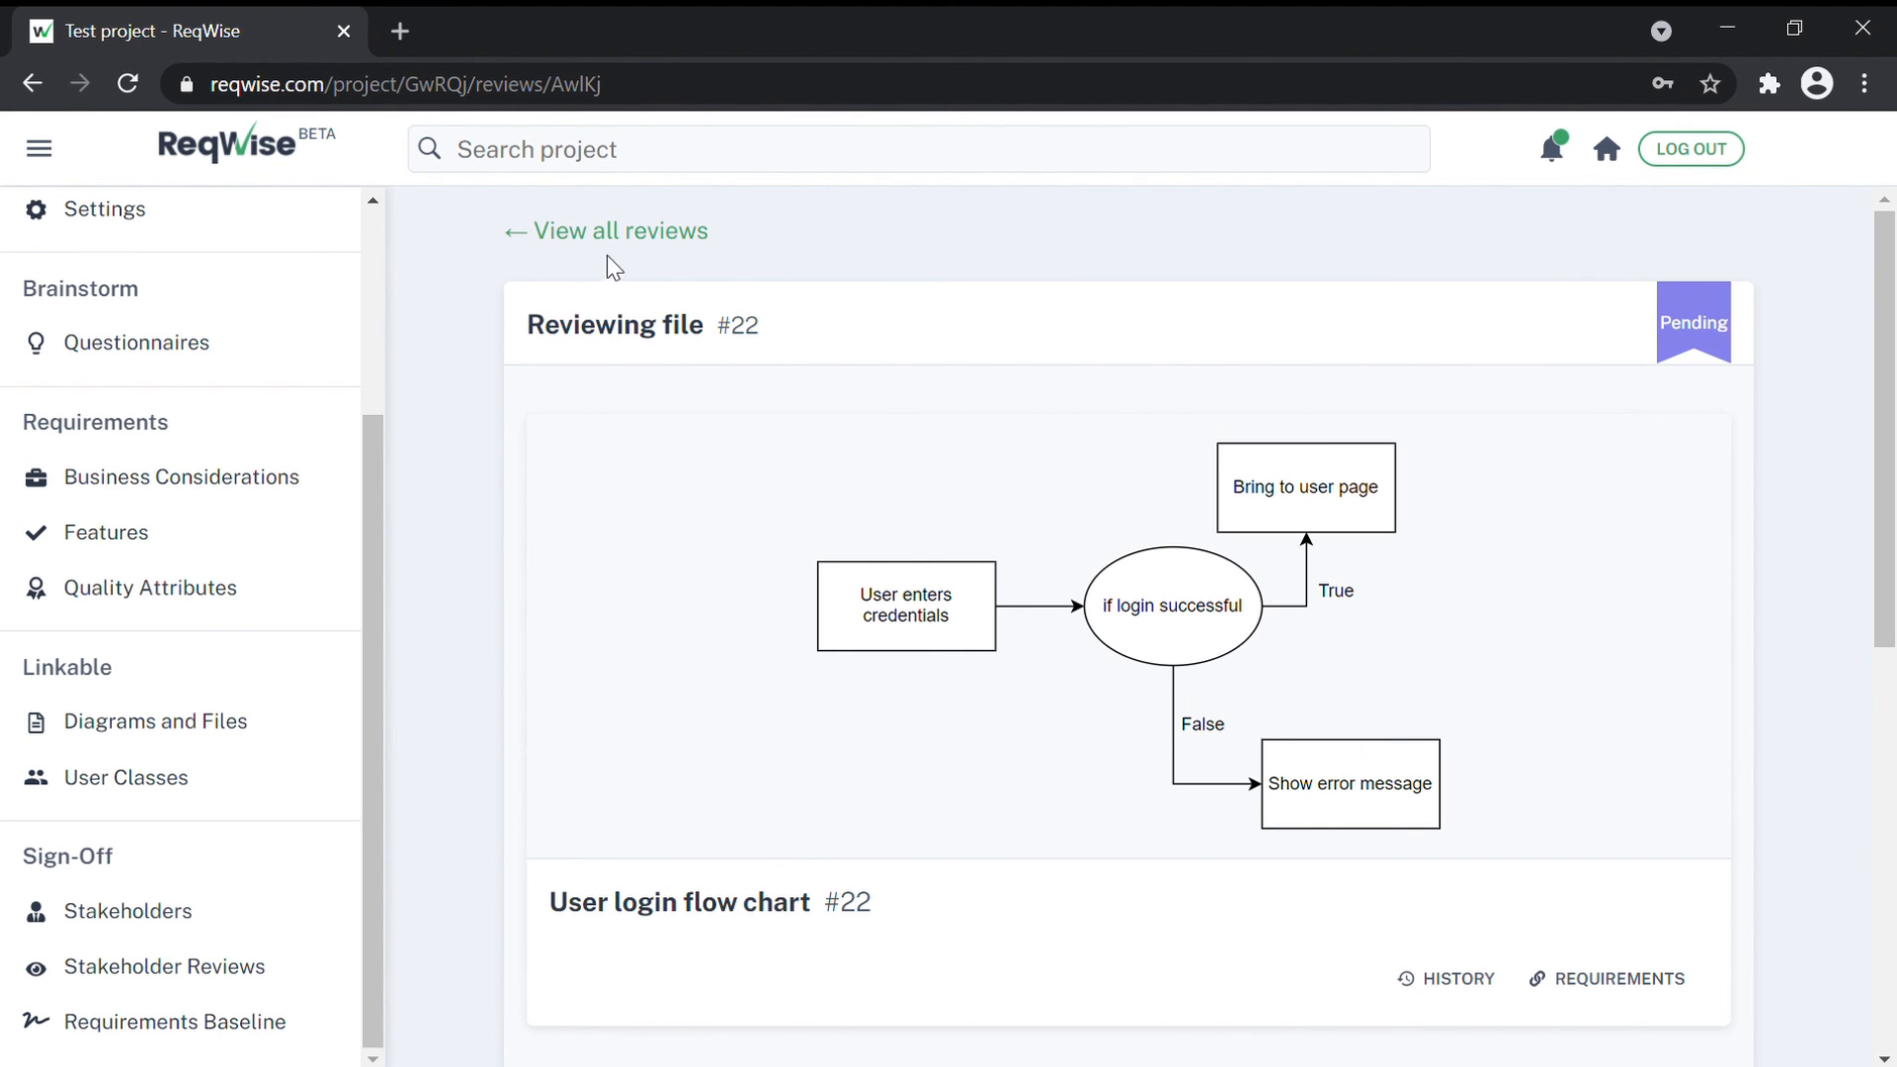
Step: Open the list of all stakeholder reviews and examine its entries
left_click(571, 233)
scroll(573, 573, "down", 6)
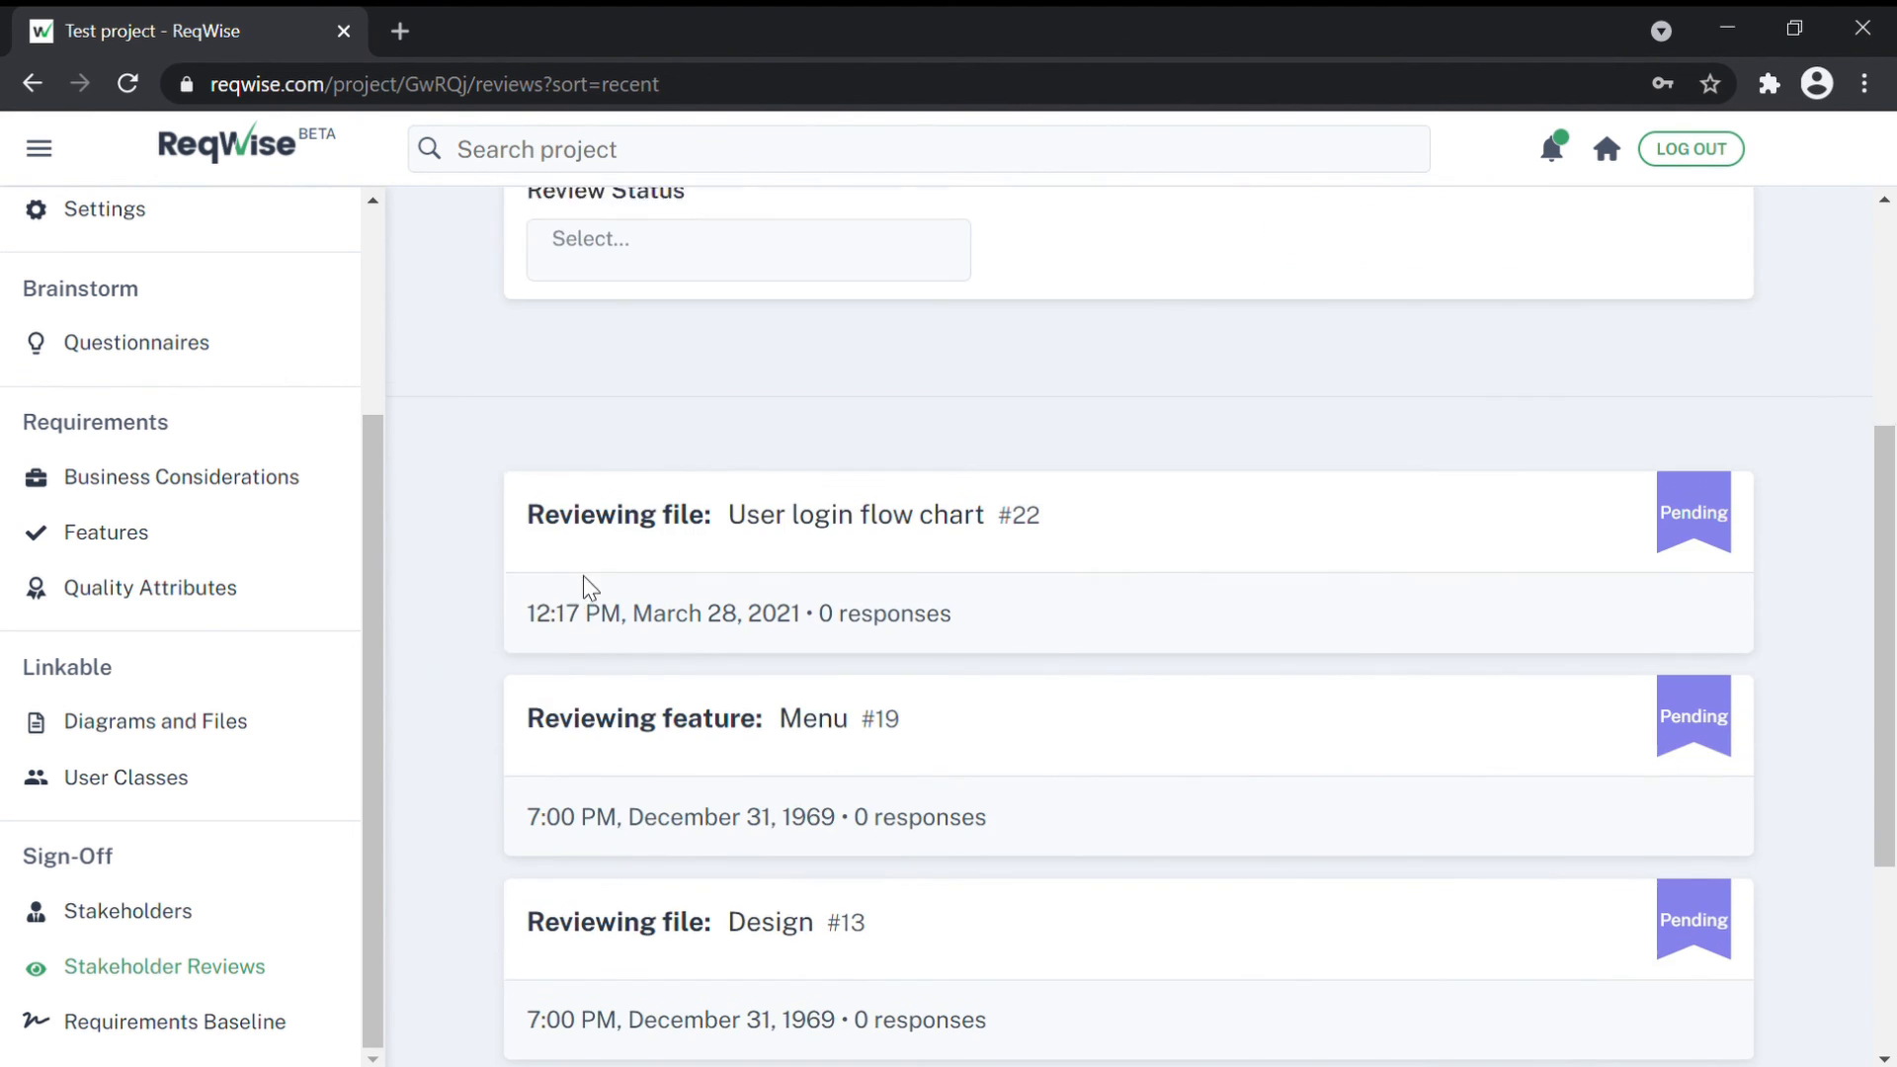
scroll(506, 632, "down", 2)
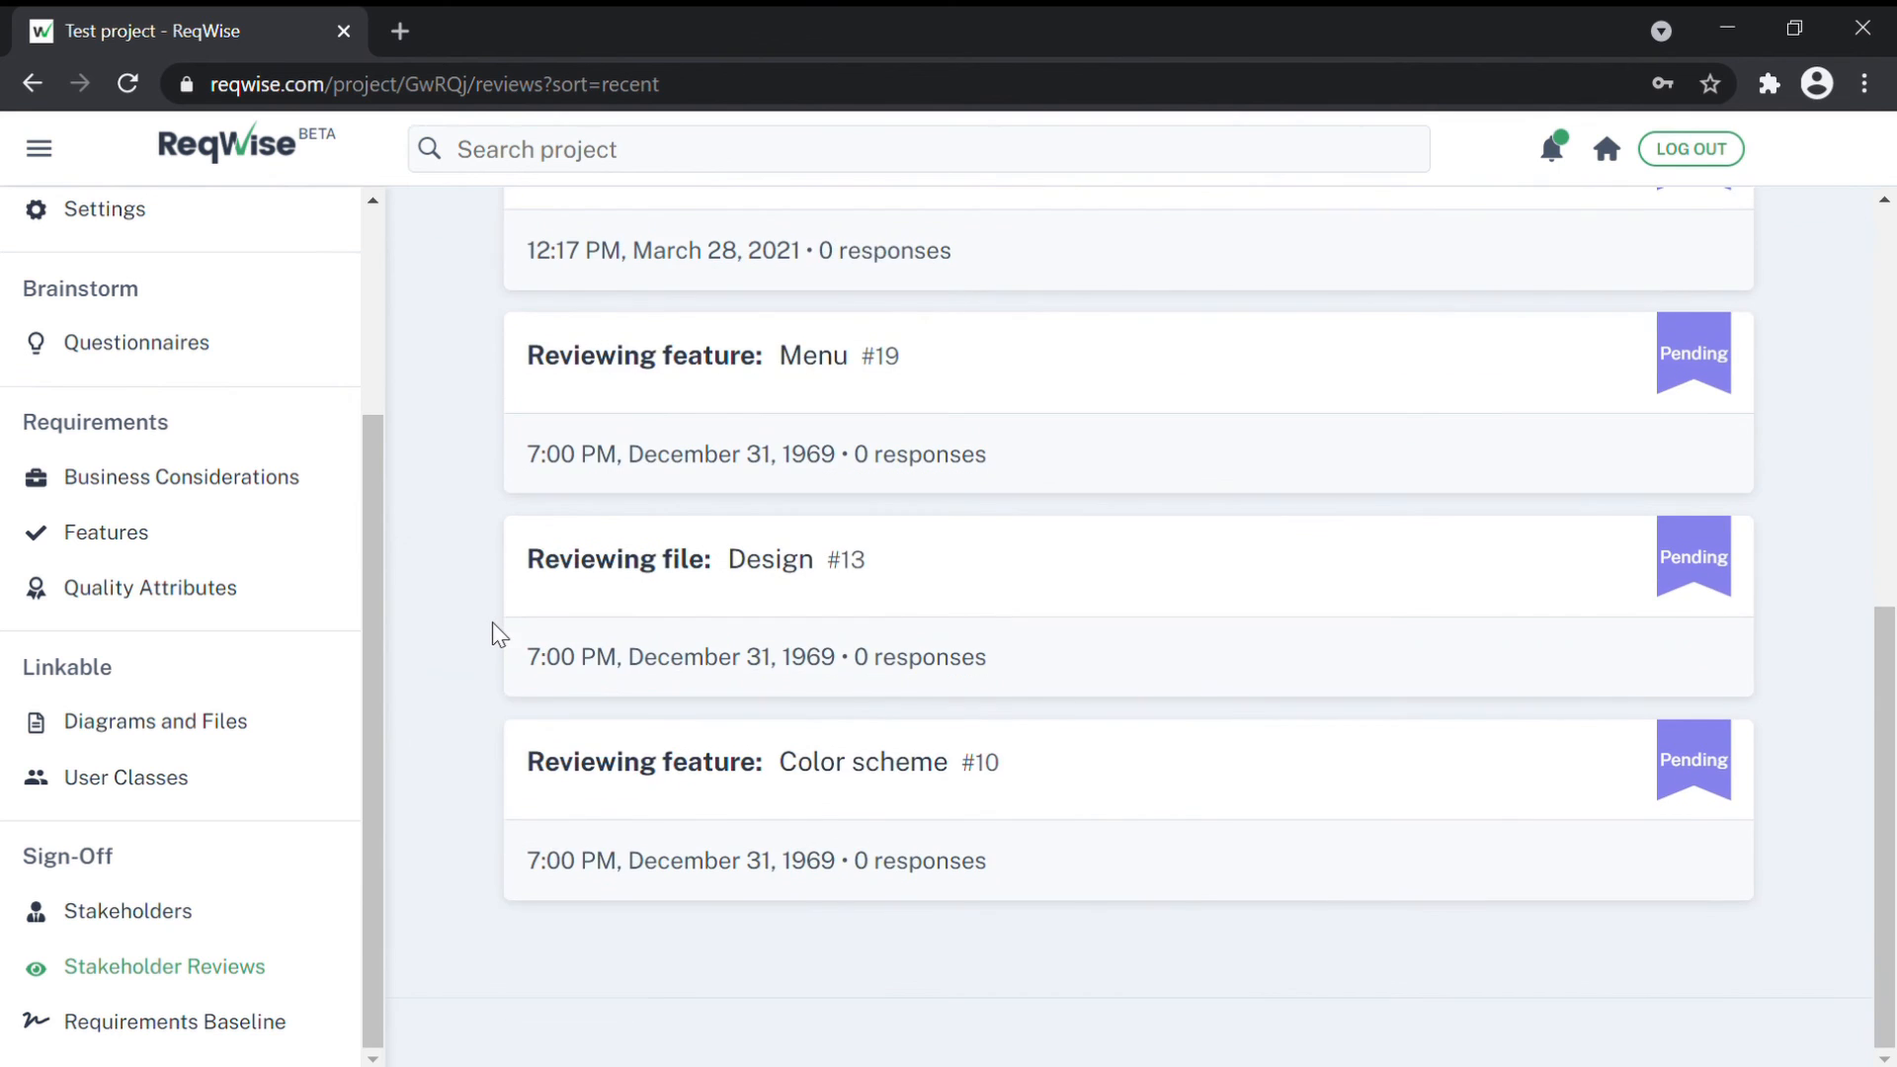
scroll(499, 633, "up", 4)
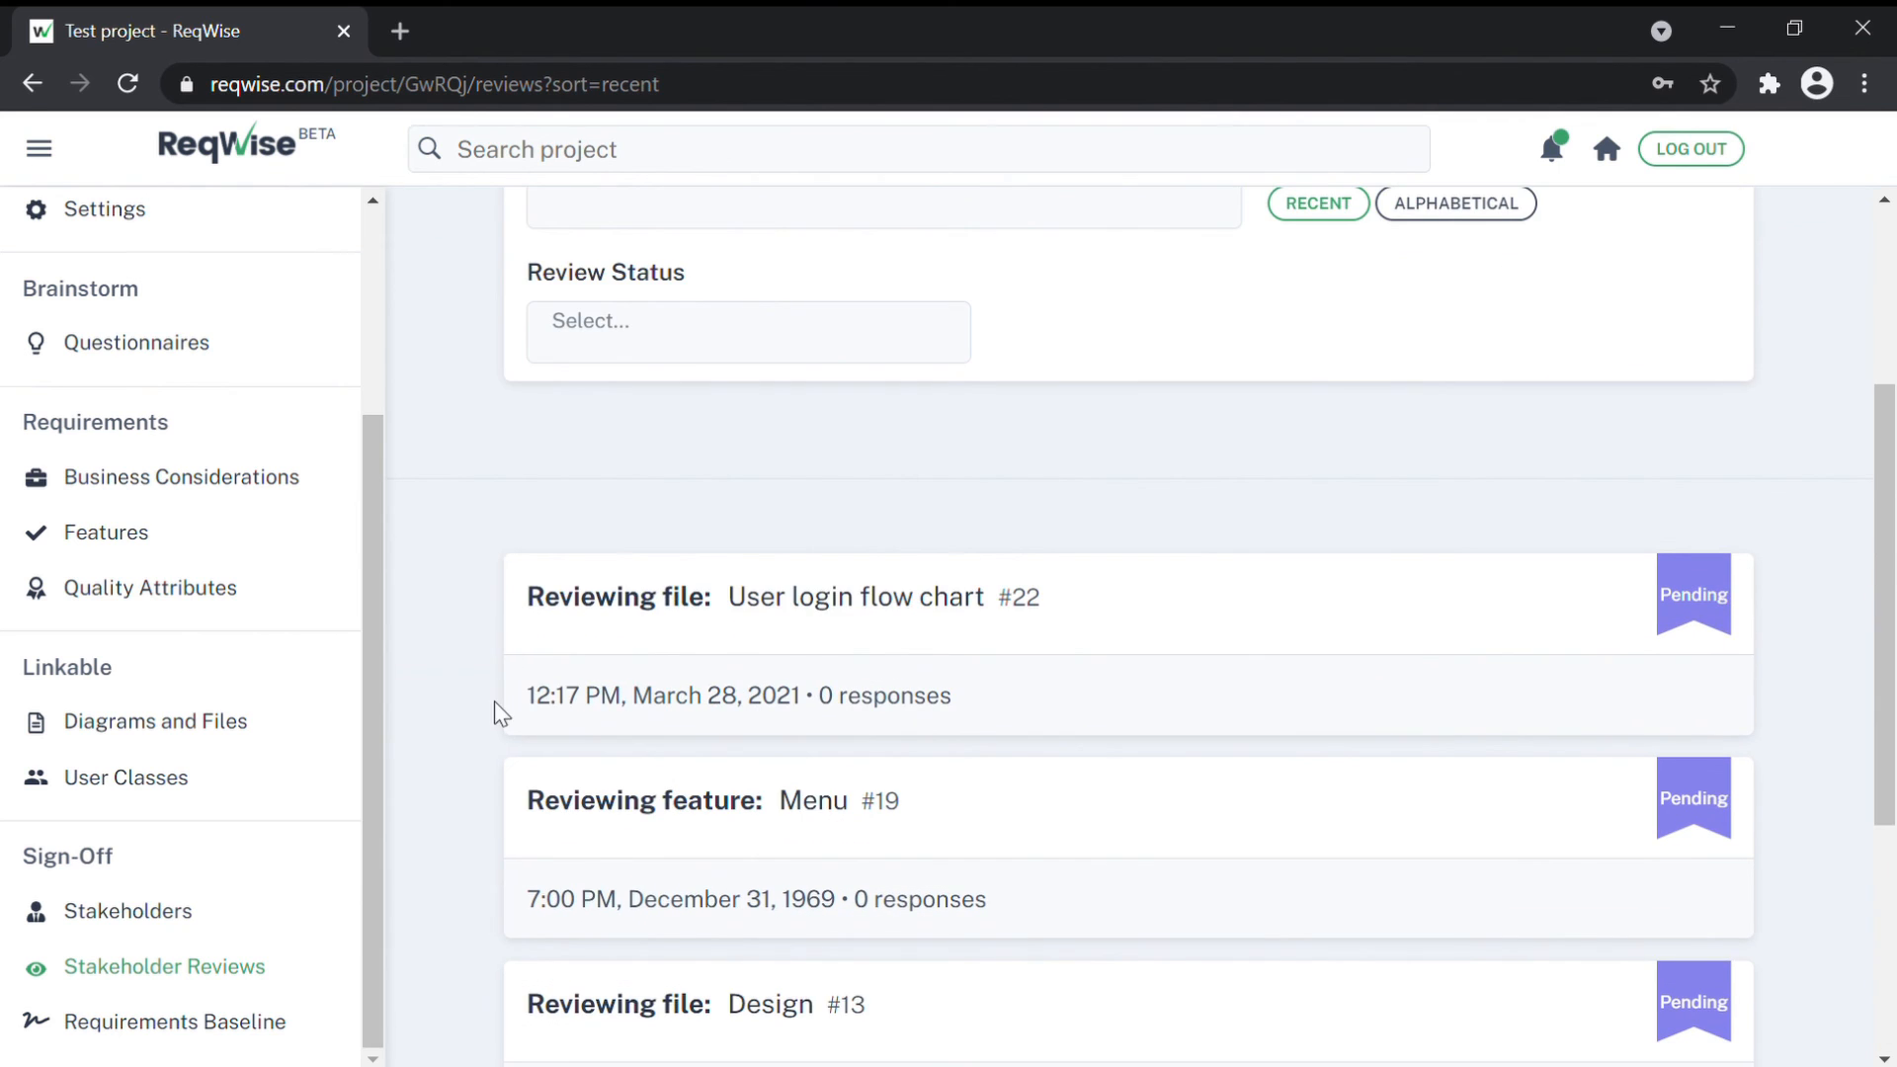
left_click_drag(858, 706, 978, 713)
left_click(973, 714)
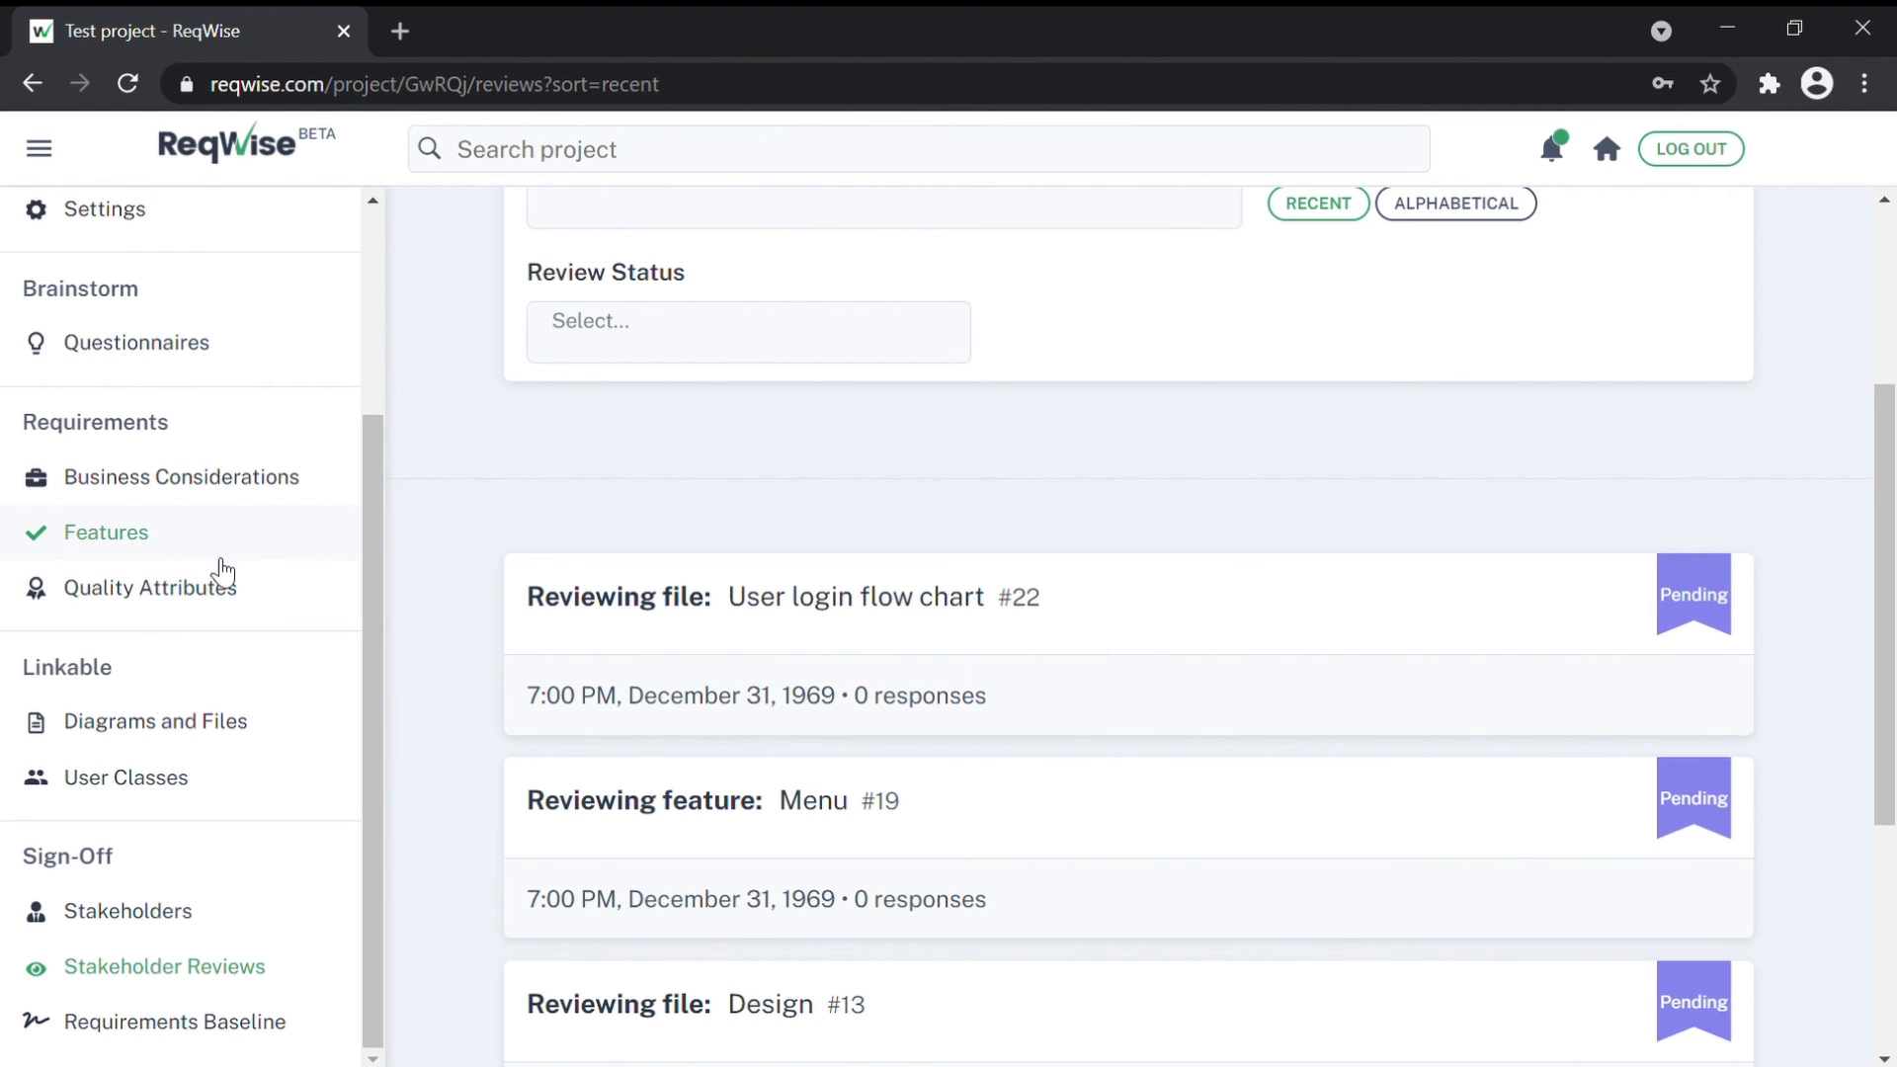
Step: Create a requirements baseline snapshot and download the one dated 2021-03-28, 12:18 PM
left_click(242, 1029)
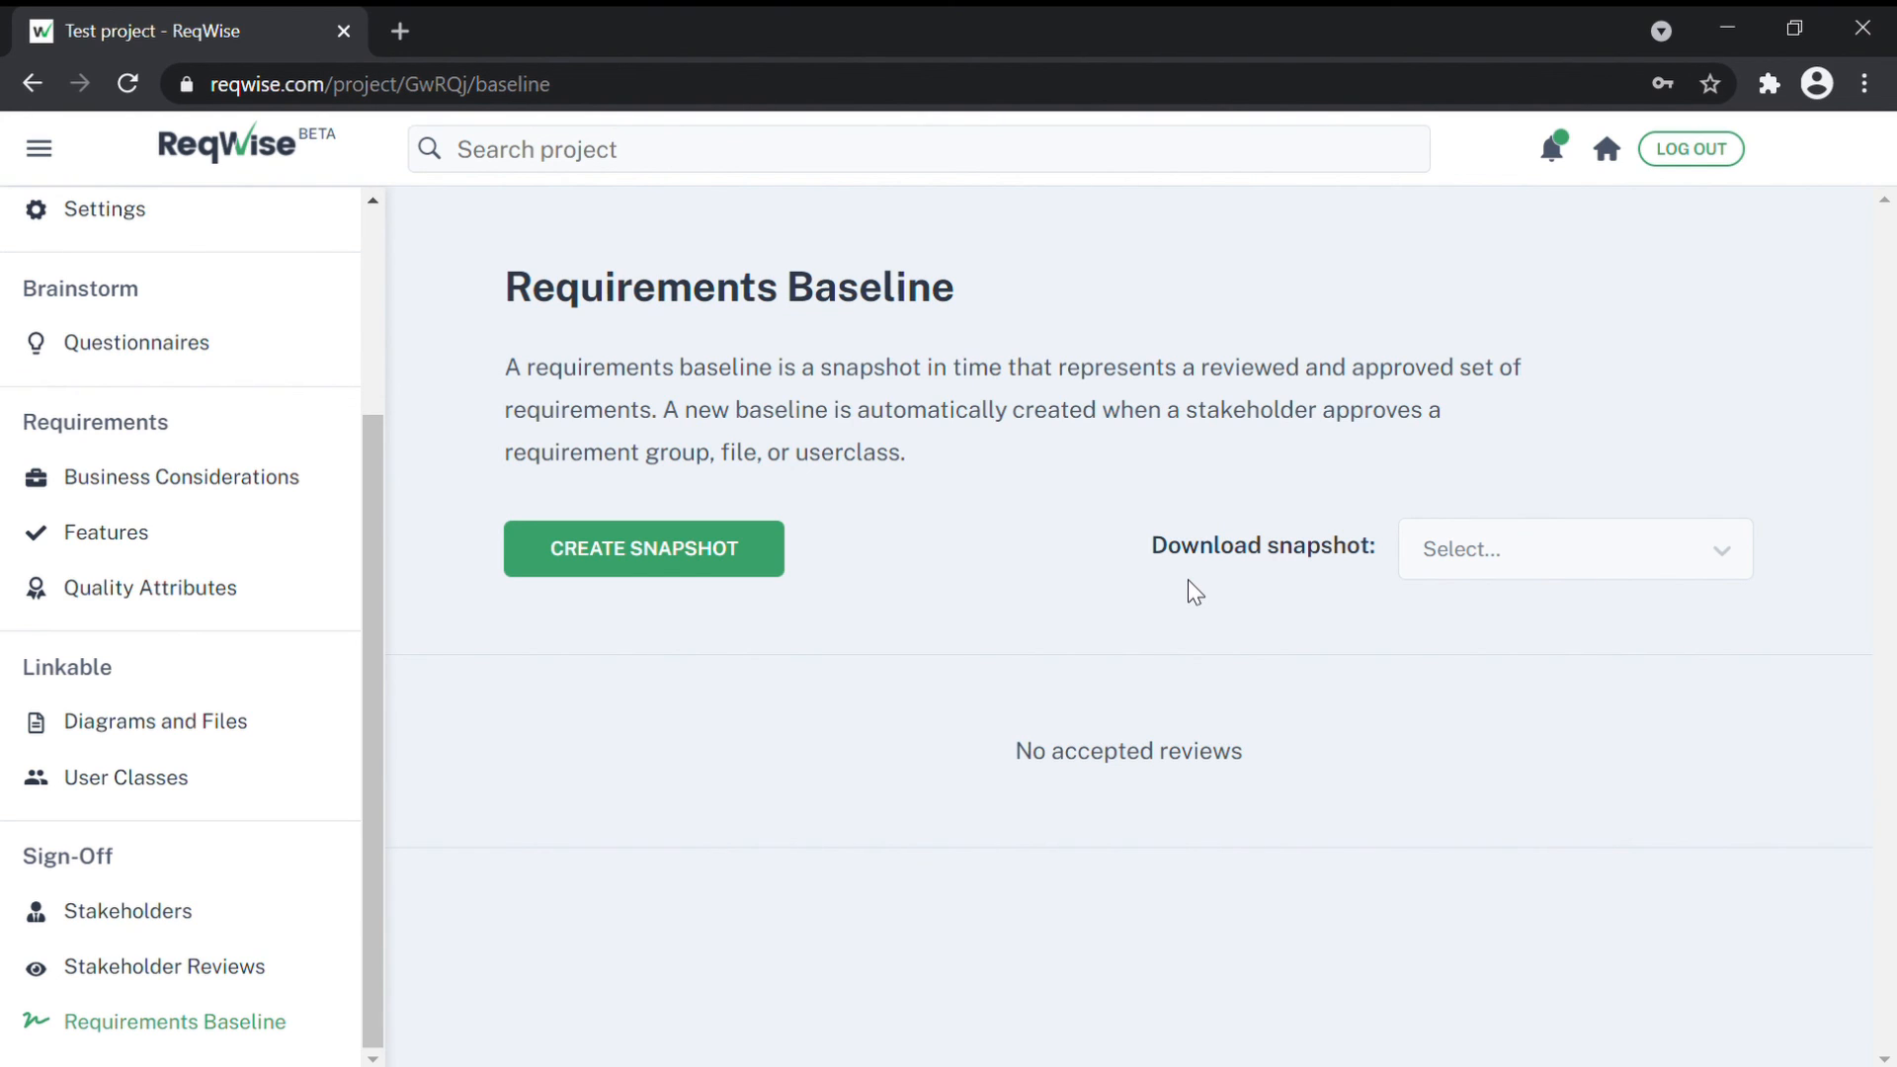
left_click(644, 563)
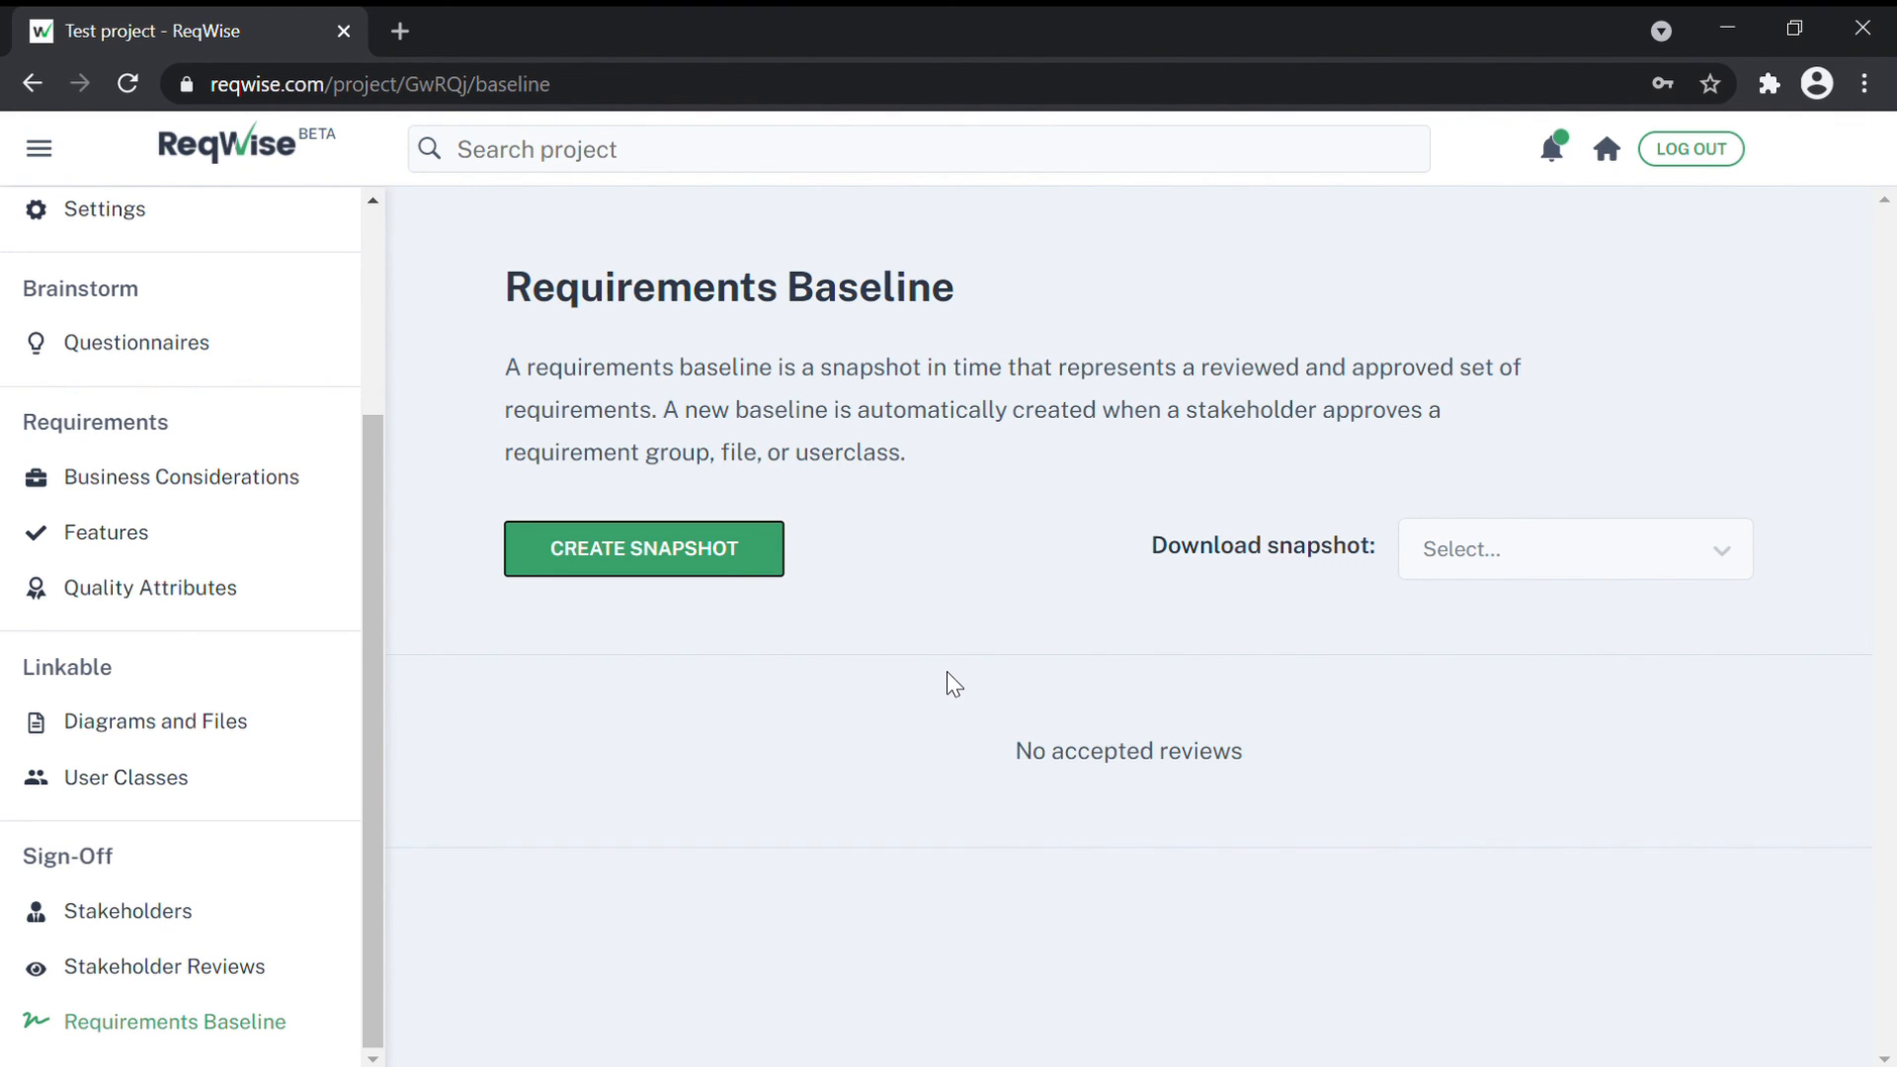
left_click(1451, 561)
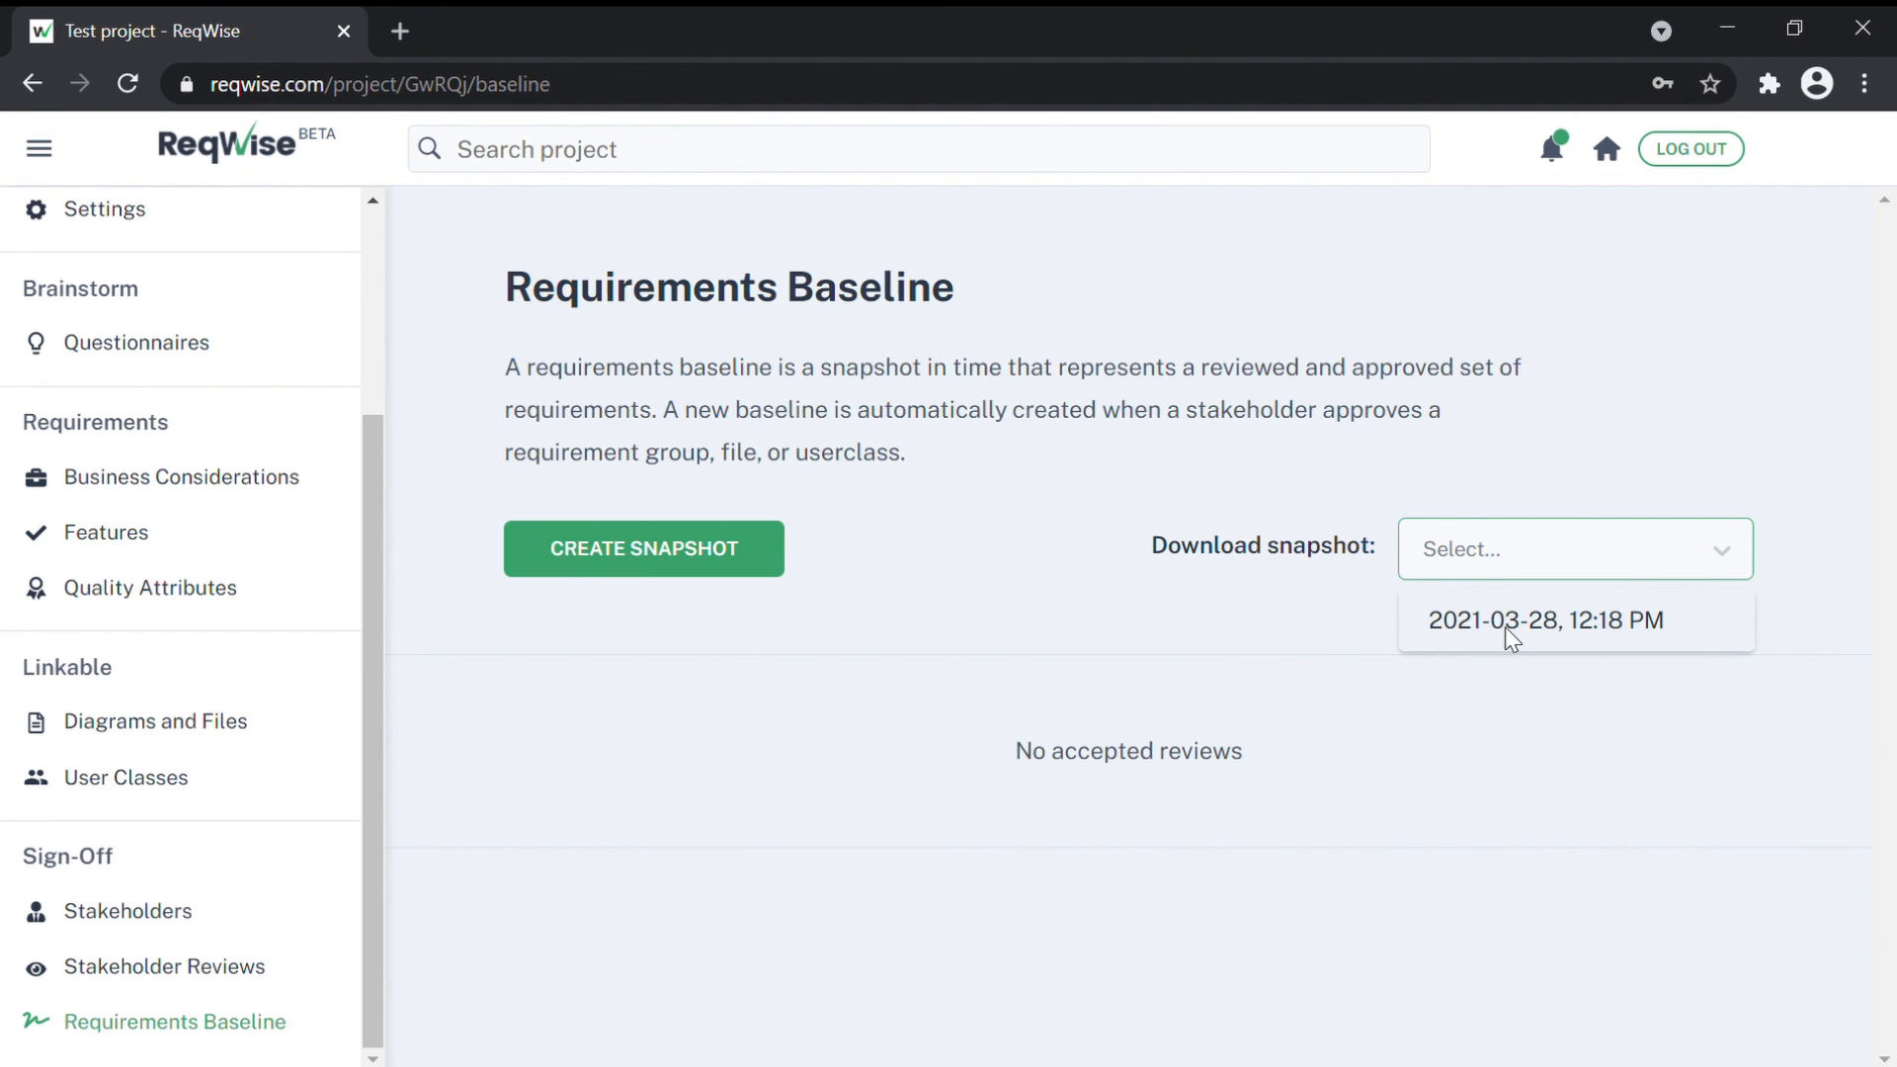
left_click(1700, 607)
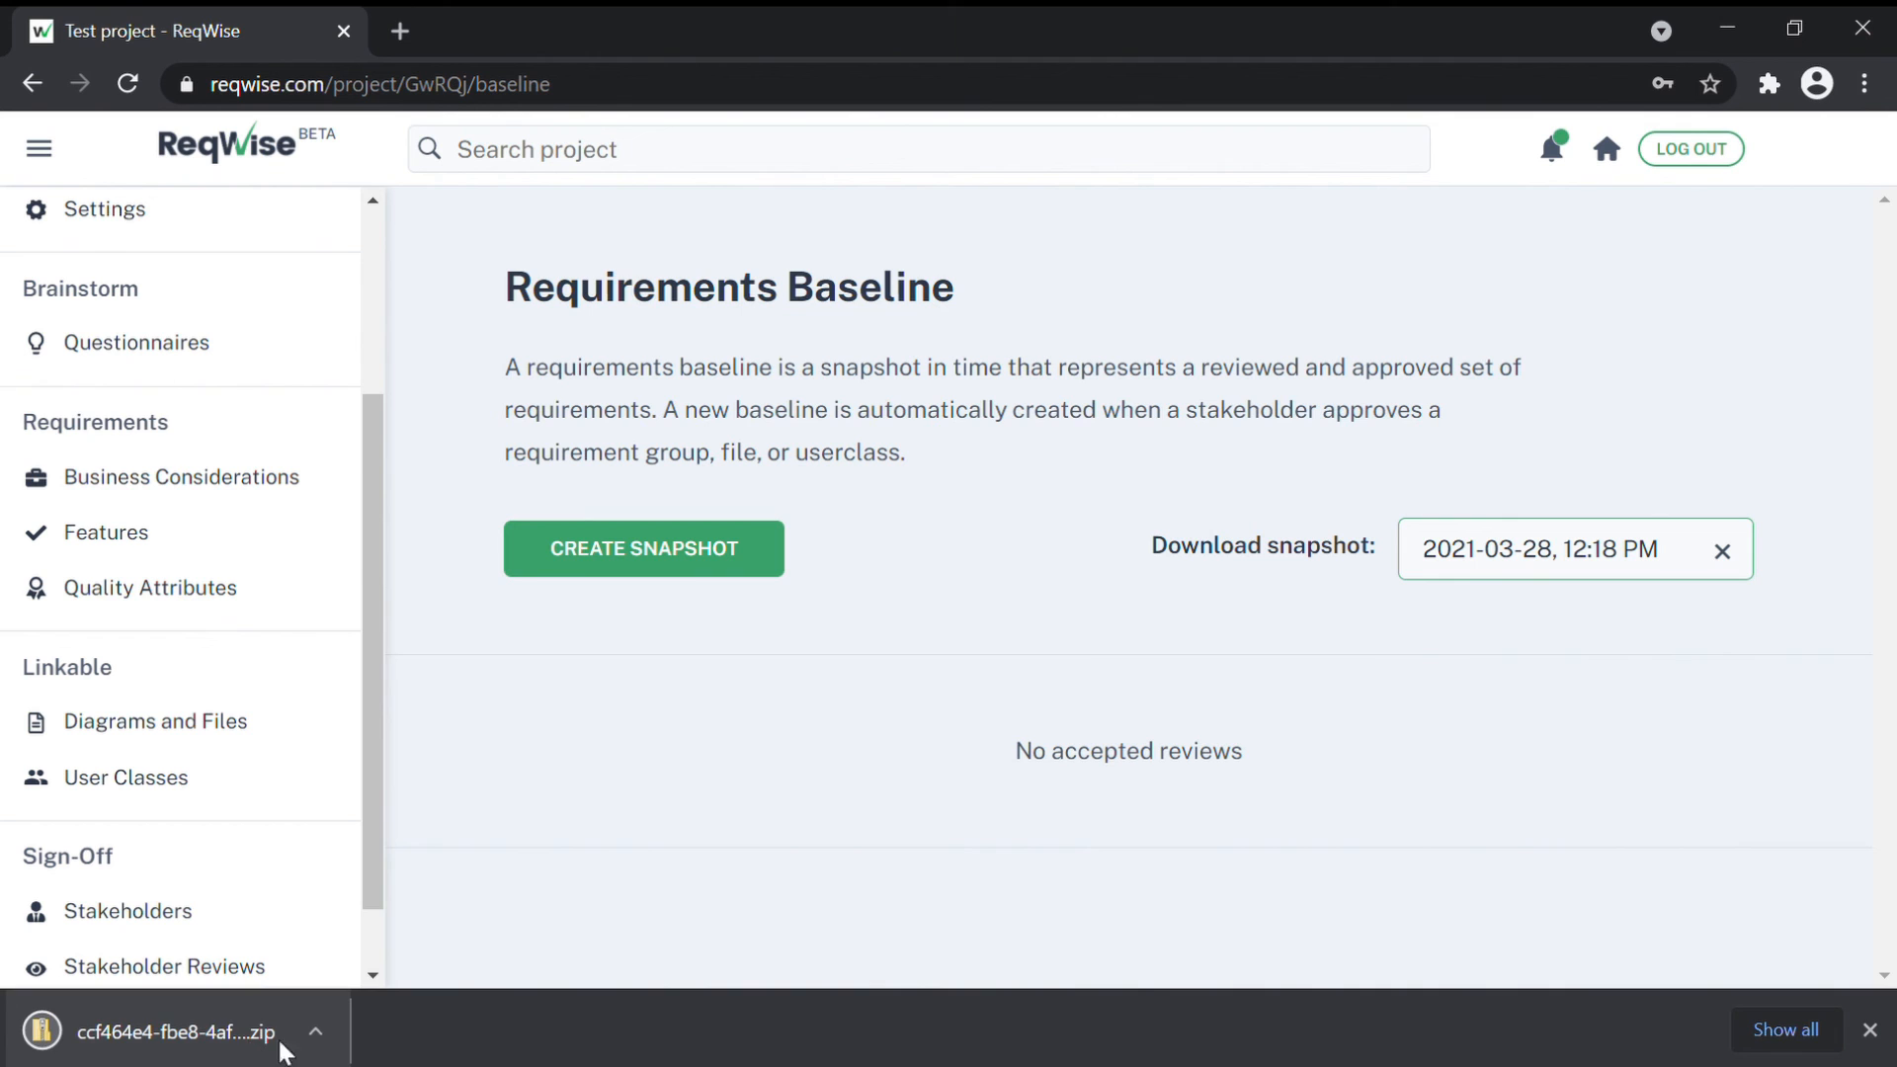
left_click(1869, 1029)
Step: Return to the project dashboard and log out of the account
scroll(234, 780, "up", 3)
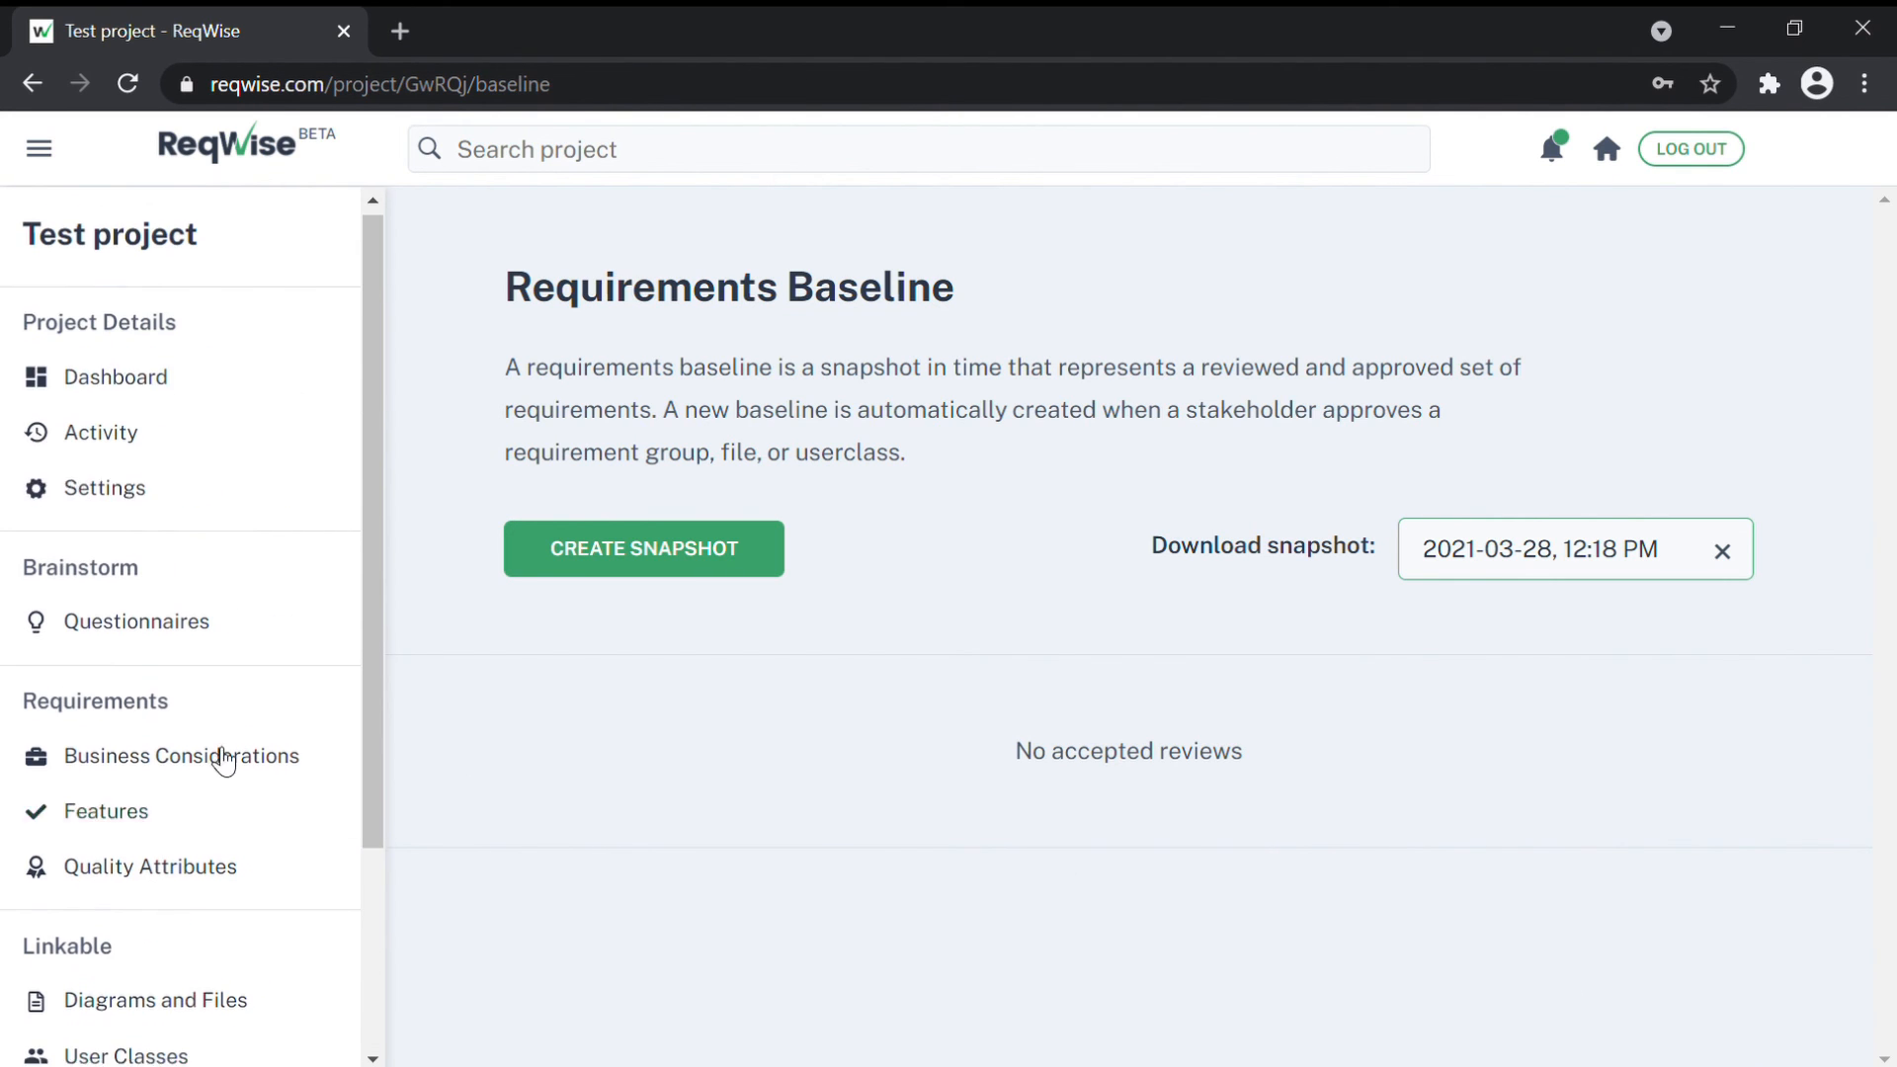
left_click(230, 413)
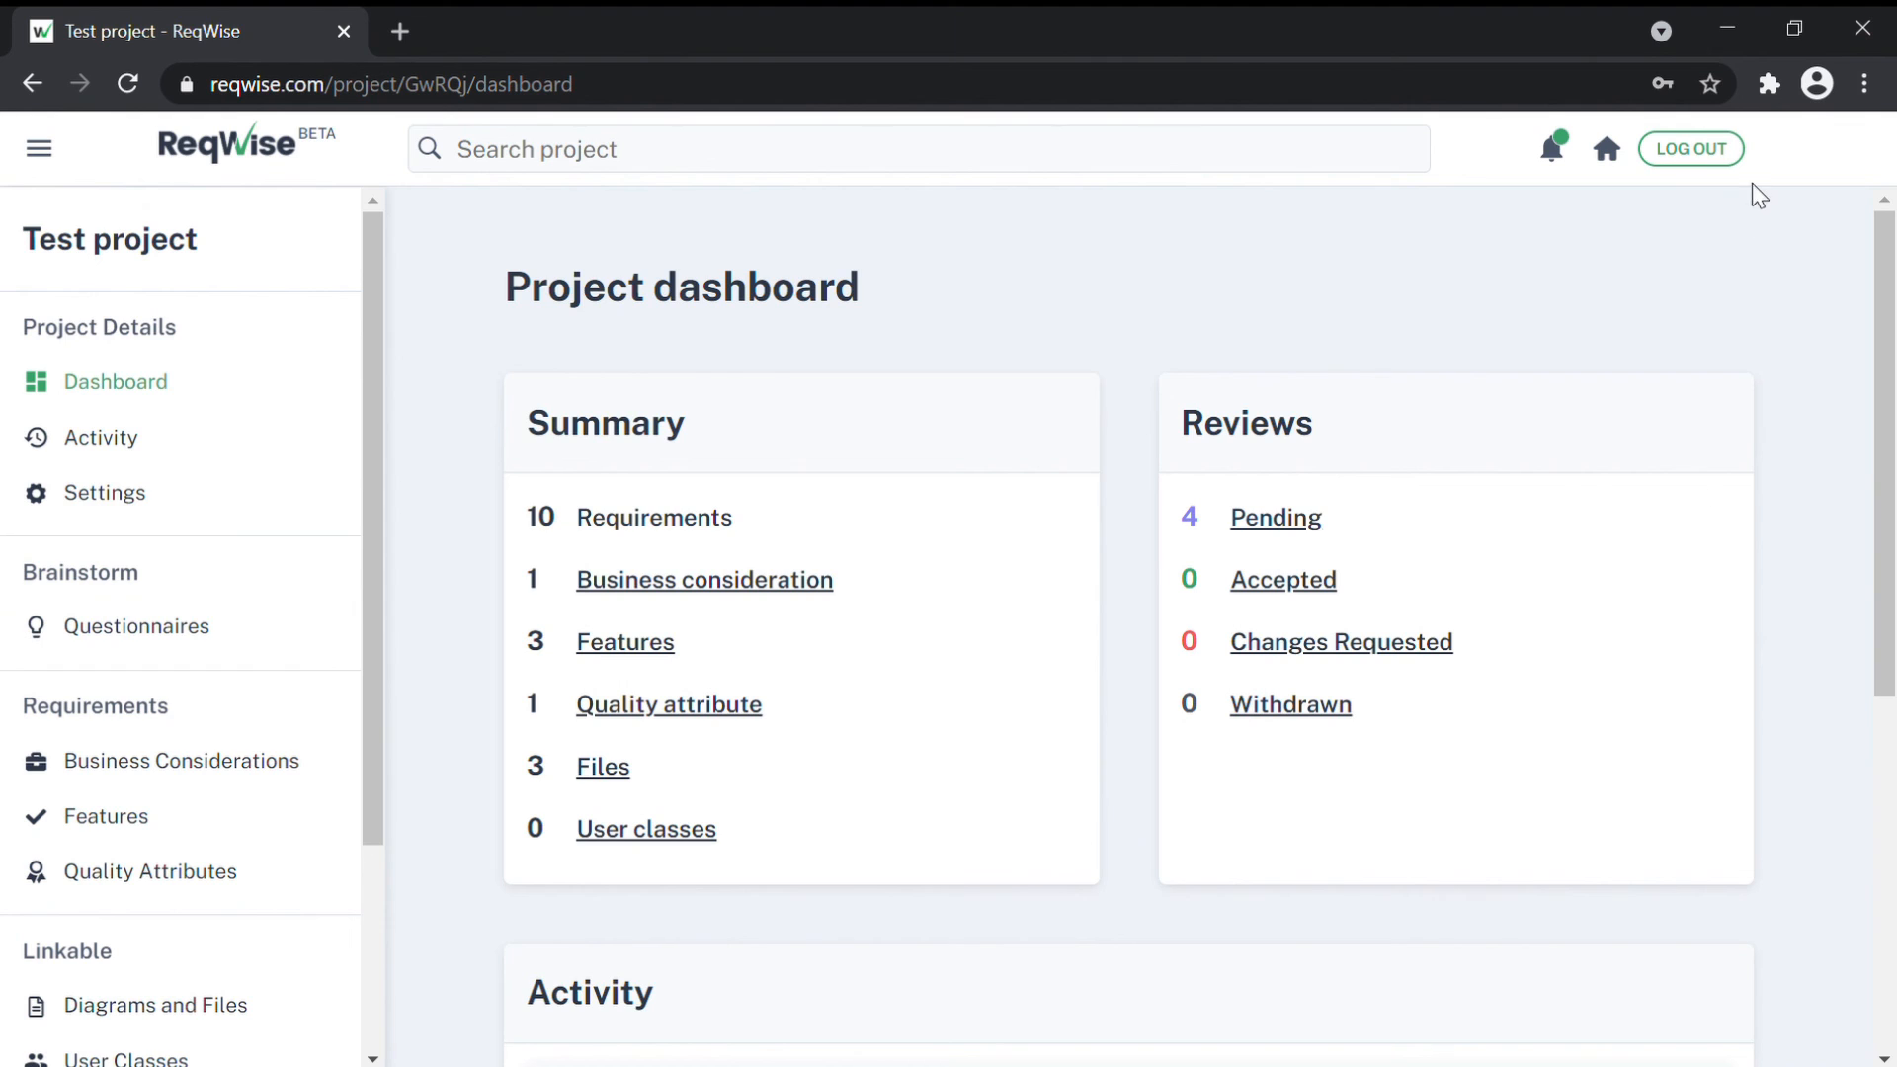
left_click(1691, 148)
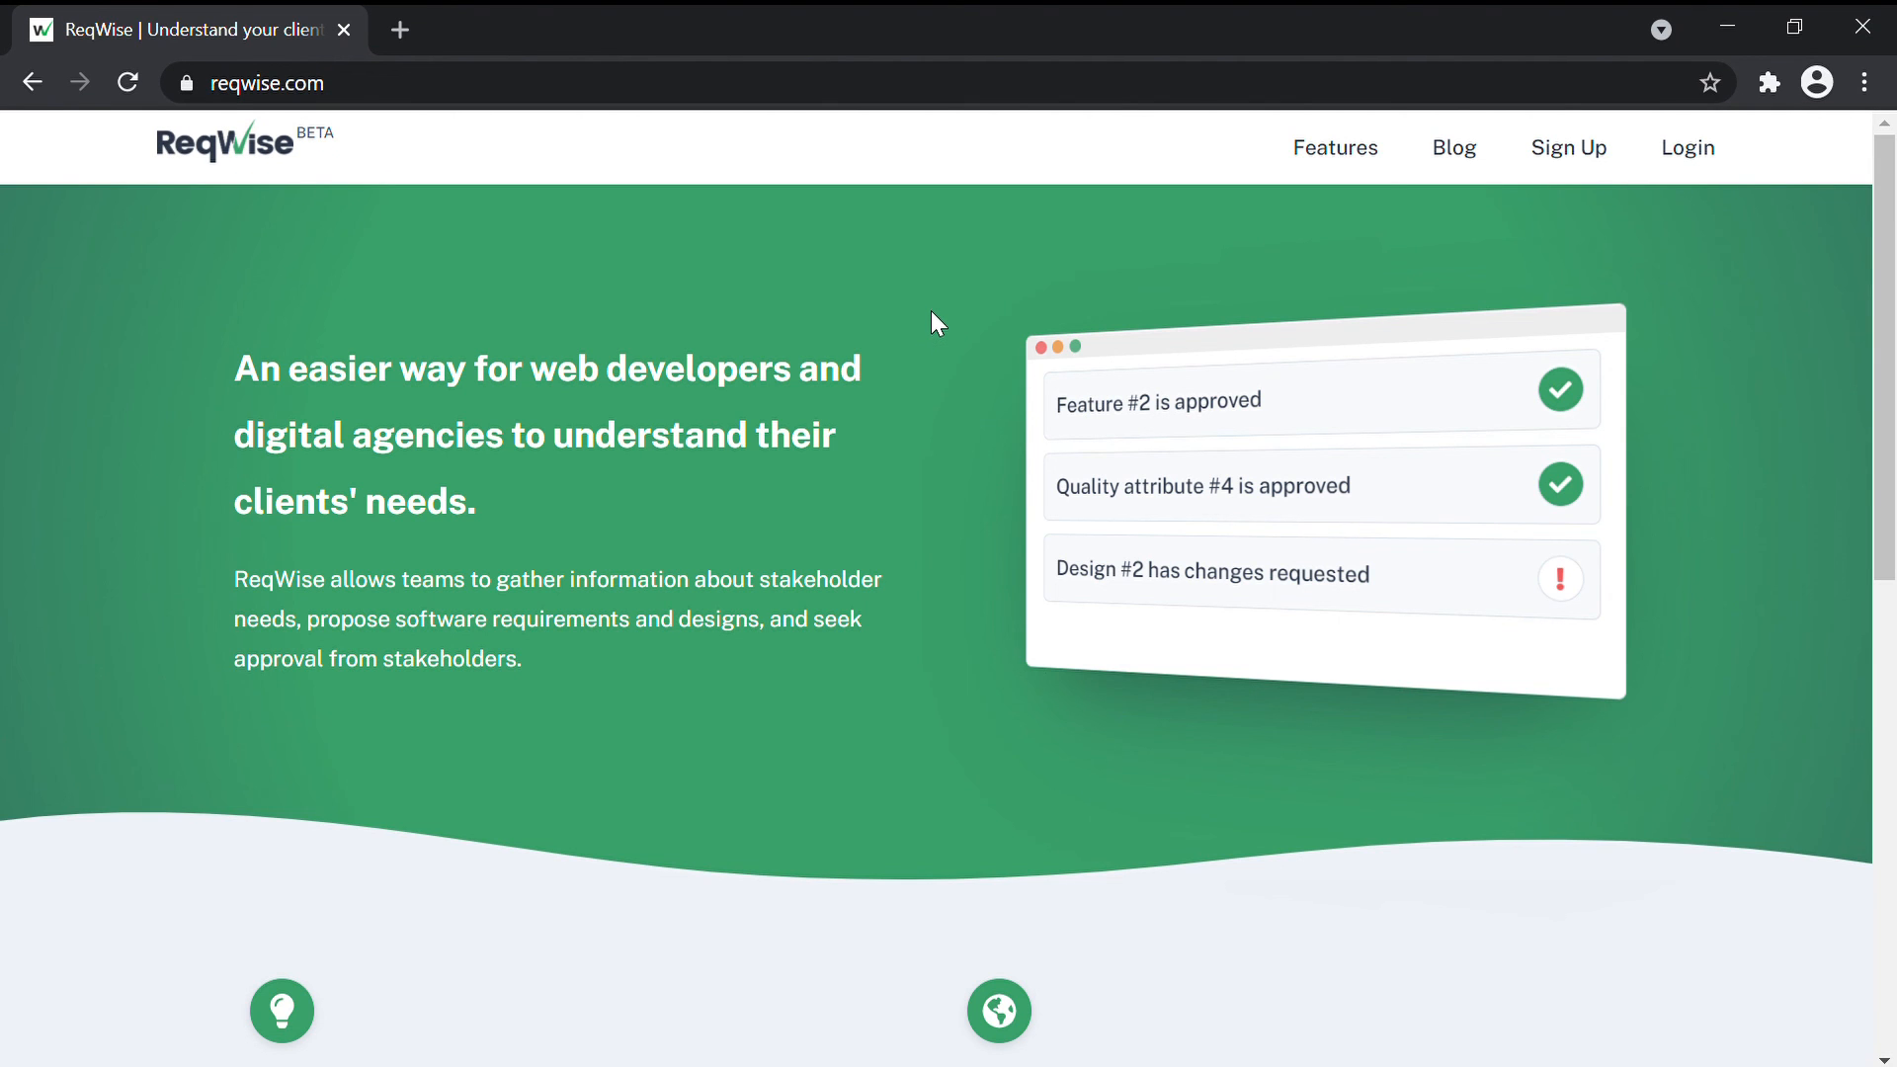